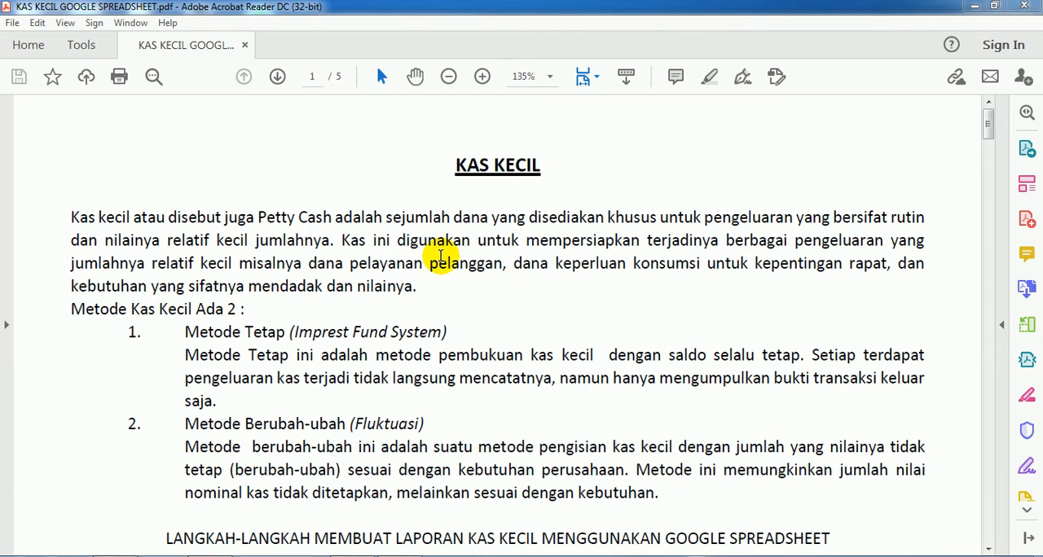
# Step: Read the petty cash introduction and compare the Metode Tetap and Metode Berubah-ubah descriptions with the sample report
pyautogui.click(386, 326)
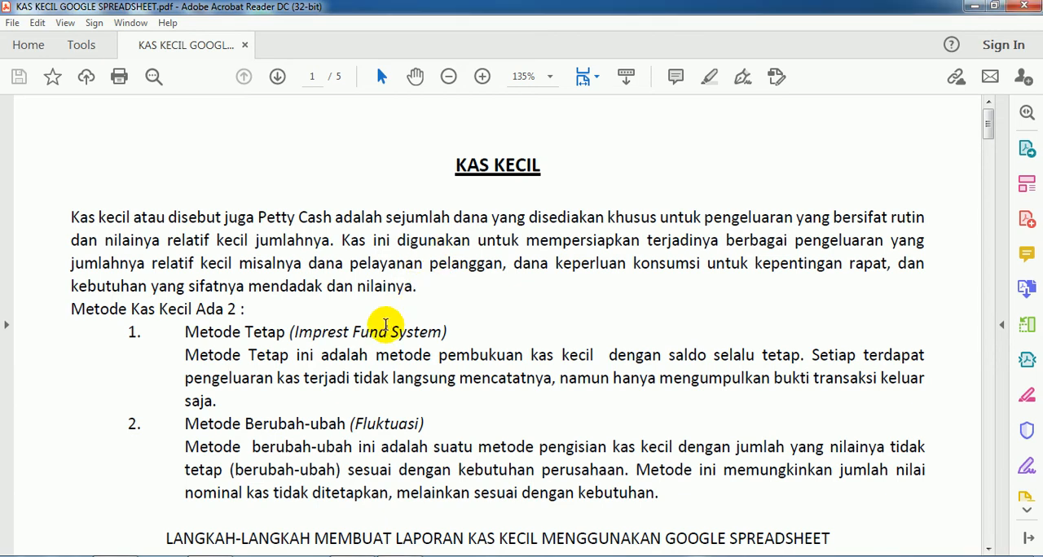
pyautogui.scroll(-2, 386, 326)
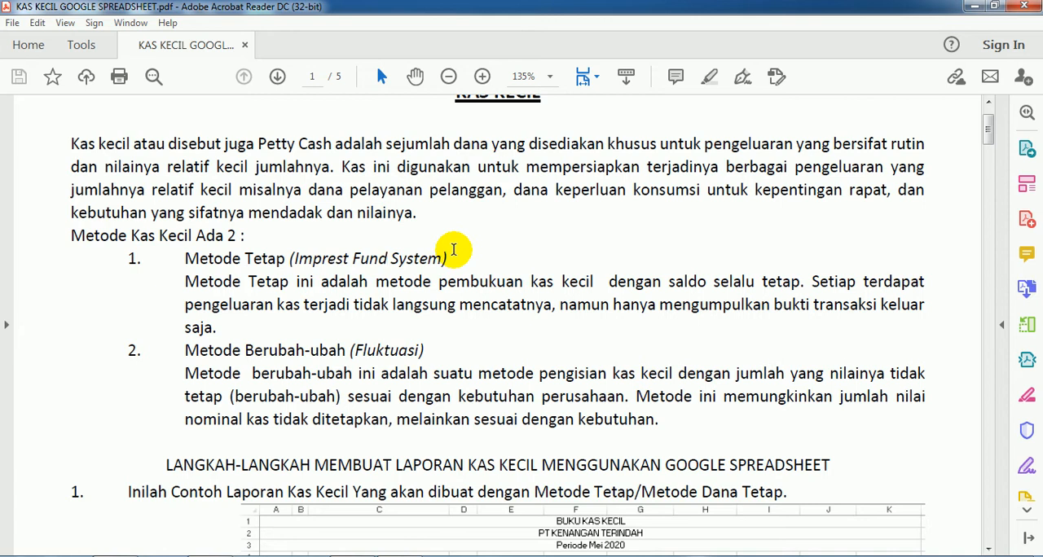
pyautogui.scroll(-15, 484, 269)
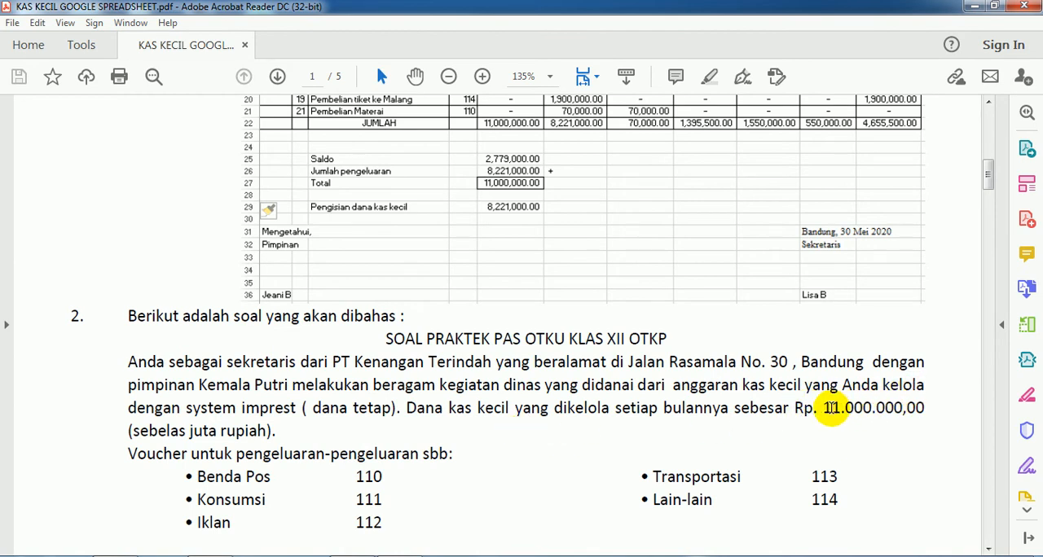
pyautogui.scroll(5, 831, 408)
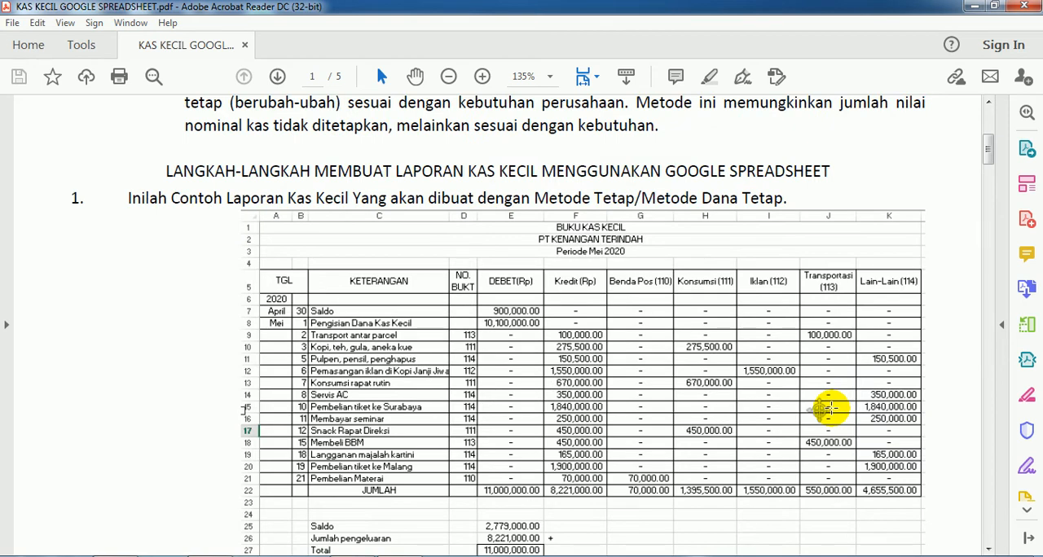
pyautogui.scroll(3, 827, 409)
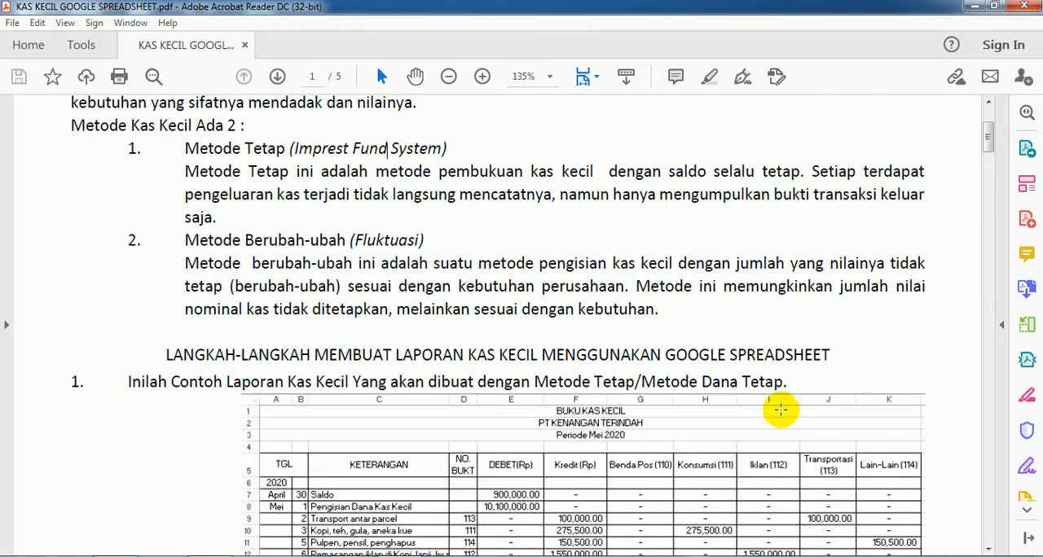
pyautogui.scroll(-1, 554, 481)
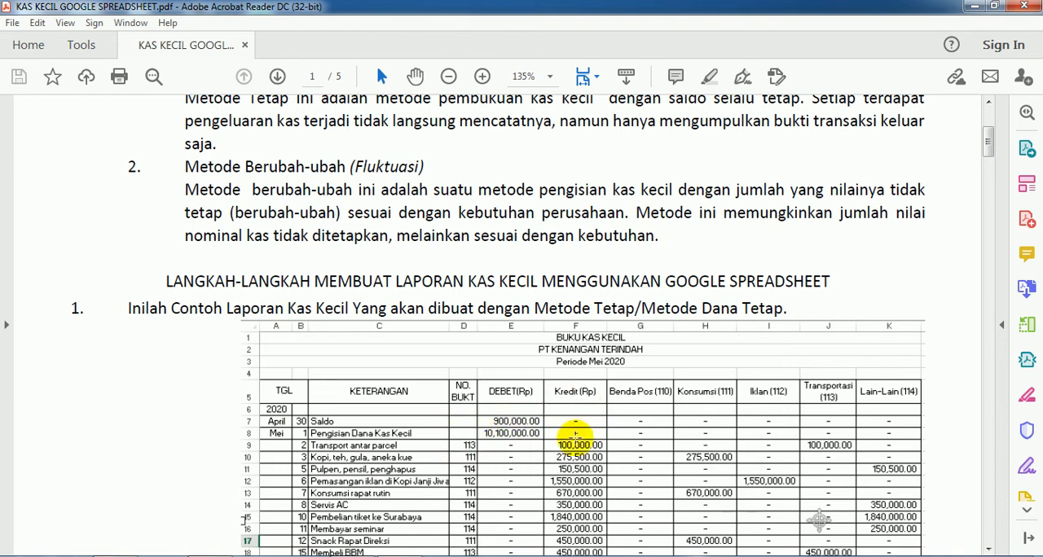
pyautogui.scroll(-3, 581, 412)
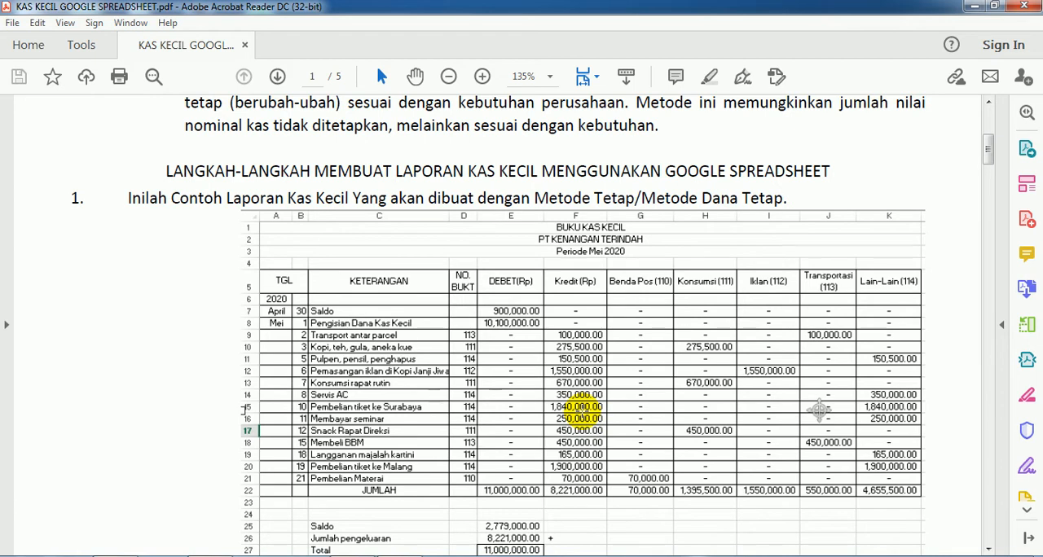
pyautogui.scroll(5, 581, 411)
pyautogui.scroll(2, 583, 412)
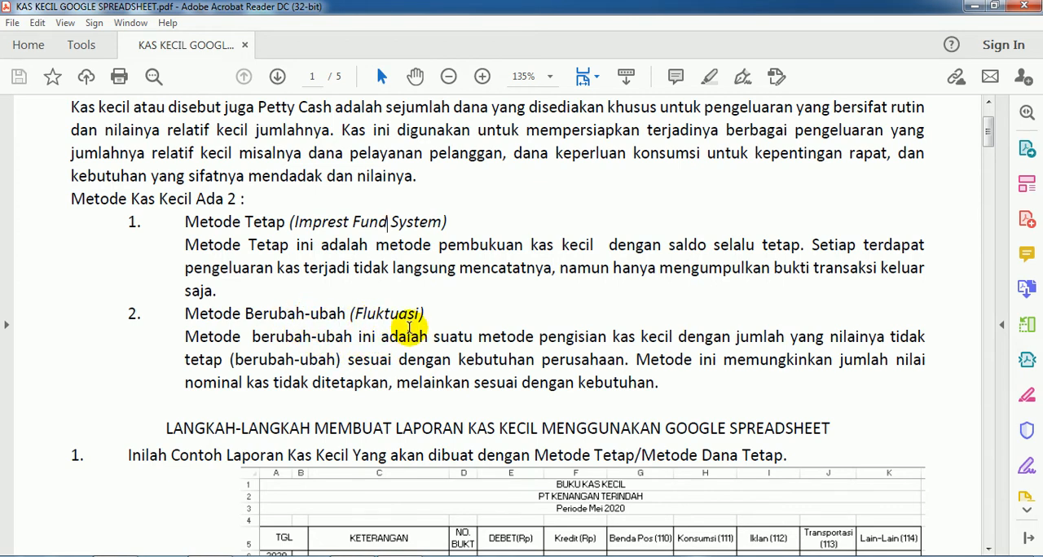
# Step: Examine the sample Buku Kas Kecil report, the practice problem with its voucher codes, and the May 2020 transaction list
pyautogui.scroll(-5, 409, 328)
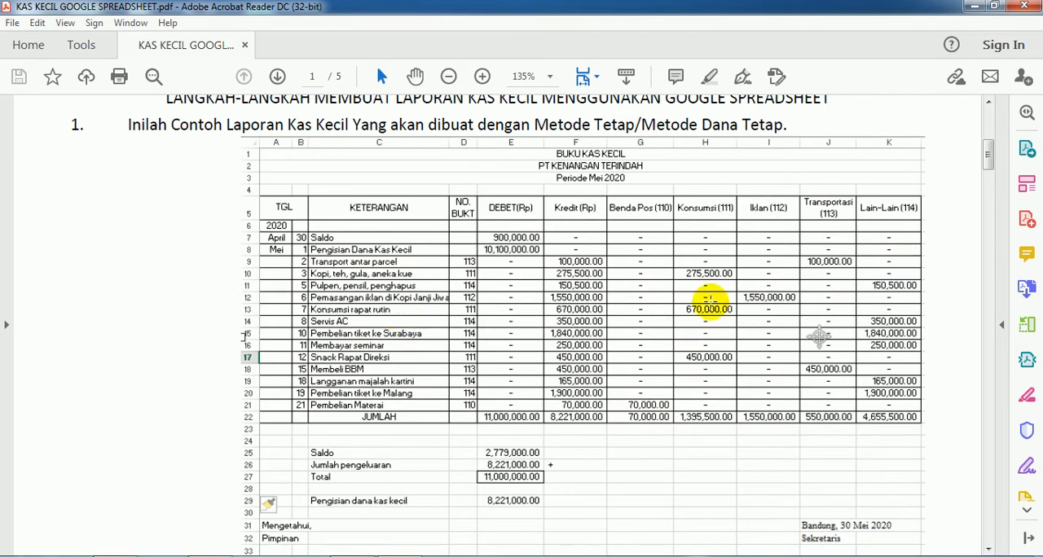
pyautogui.scroll(-2, 603, 214)
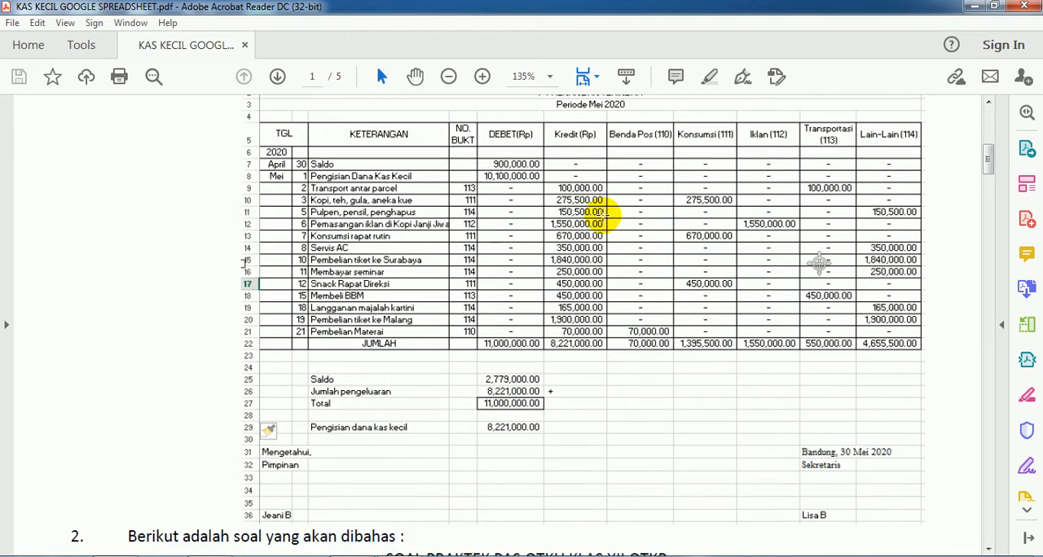
pyautogui.scroll(1, 603, 215)
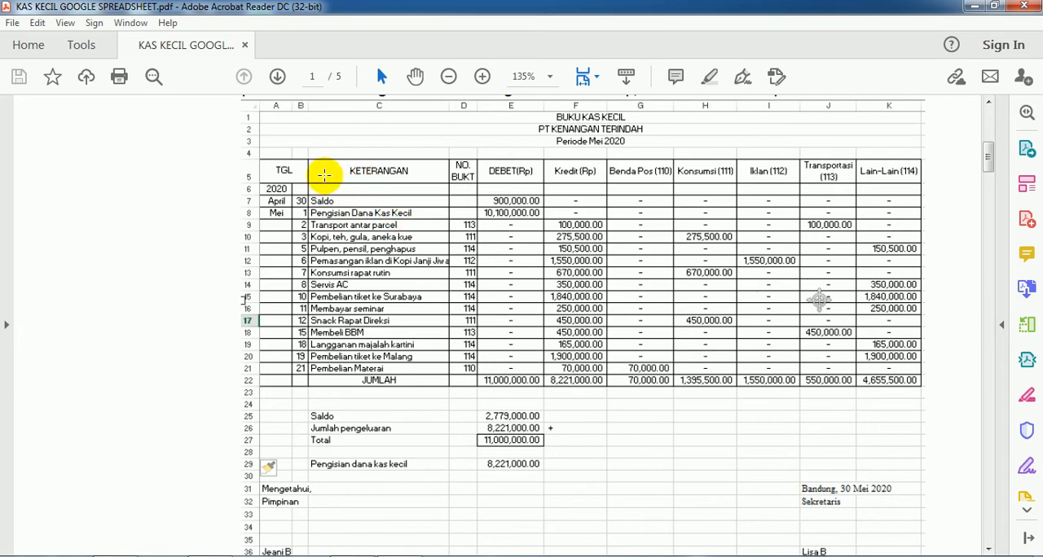
pyautogui.click(363, 275)
pyautogui.click(184, 298)
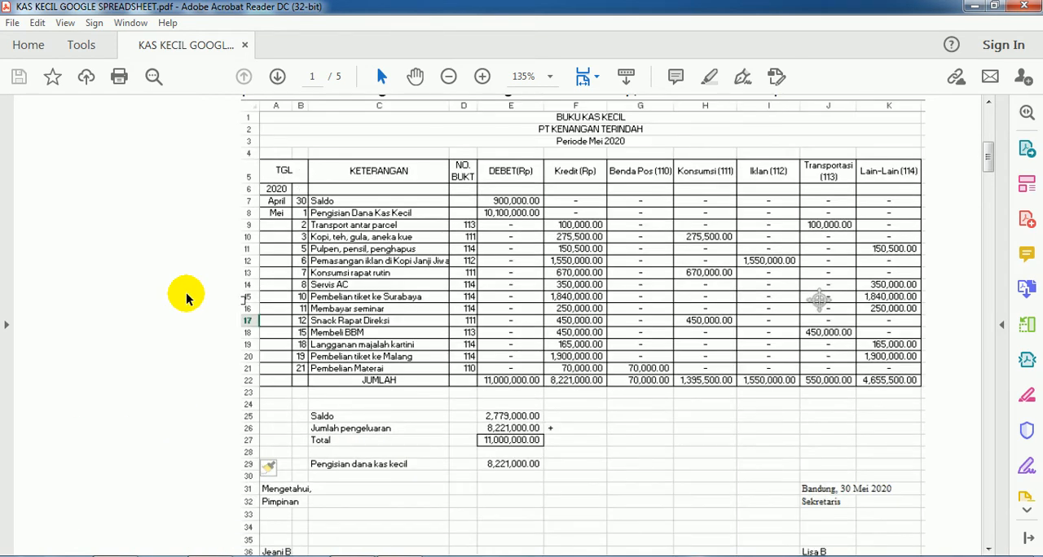
pyautogui.scroll(-9, 154, 298)
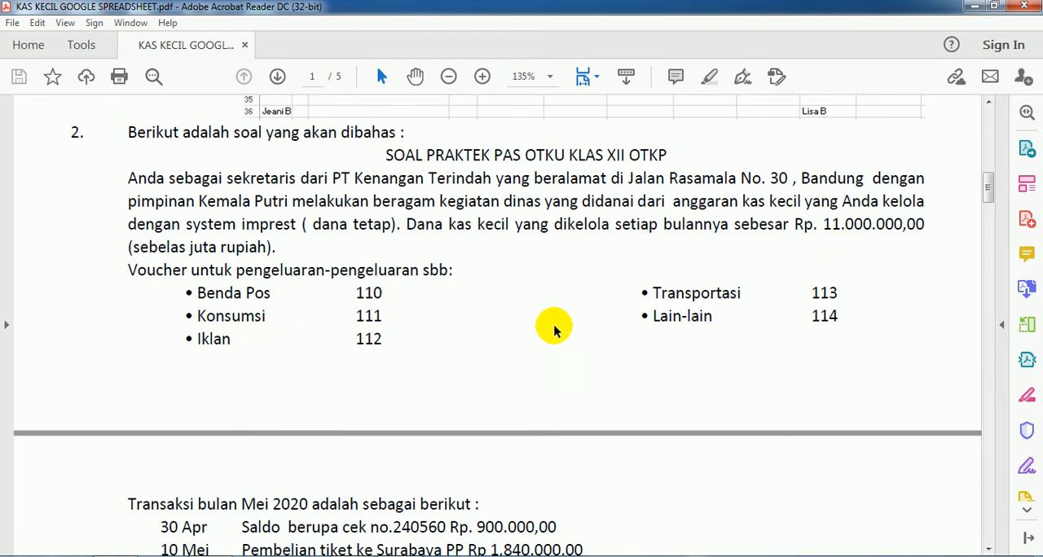
pyautogui.scroll(-5, 435, 322)
pyautogui.scroll(-3, 442, 316)
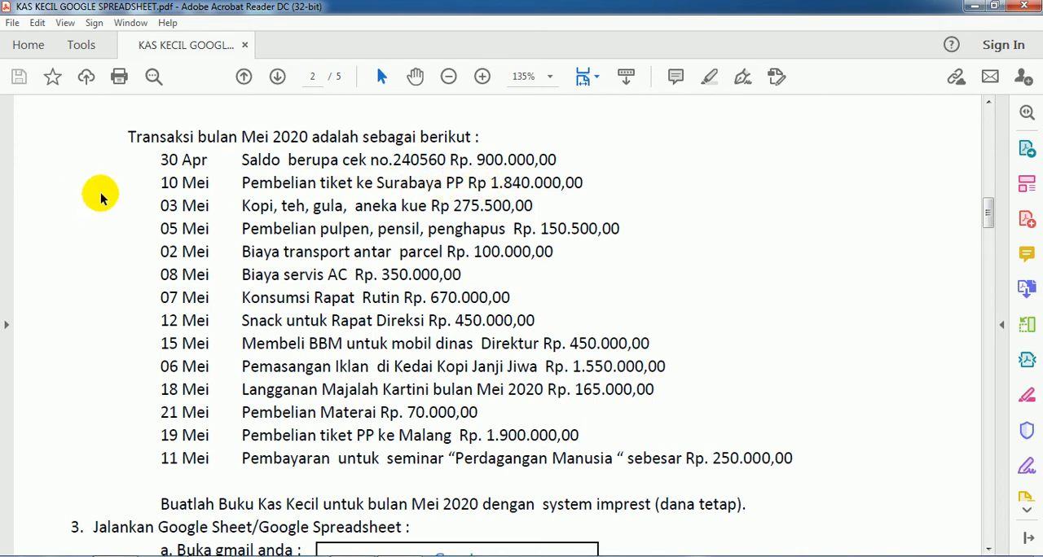
# Step: Compare the dates in the May 2020 transaction list with the row order of the sample petty cash report
pyautogui.scroll(15, 330, 232)
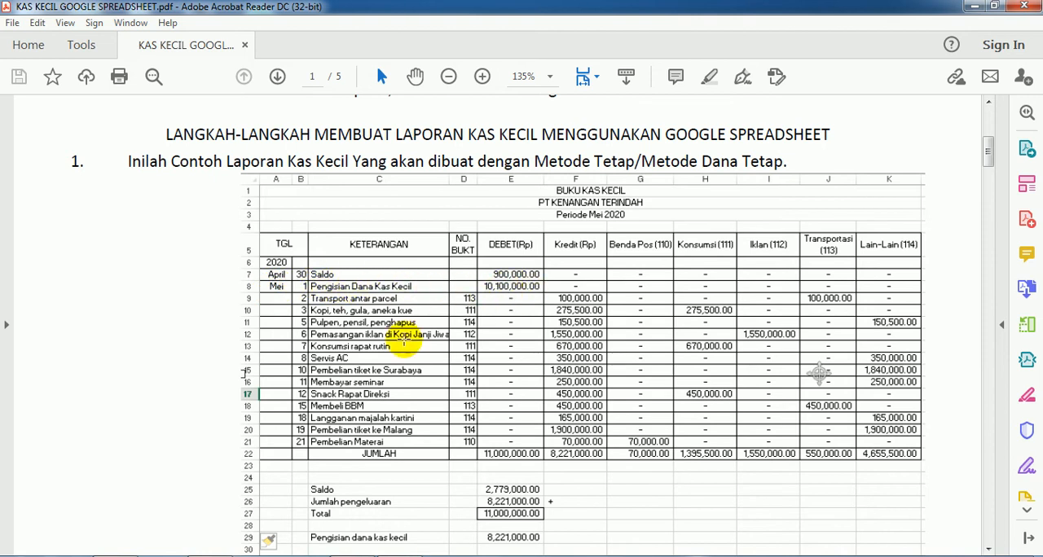
pyautogui.scroll(-6, 400, 344)
pyautogui.scroll(-9, 401, 342)
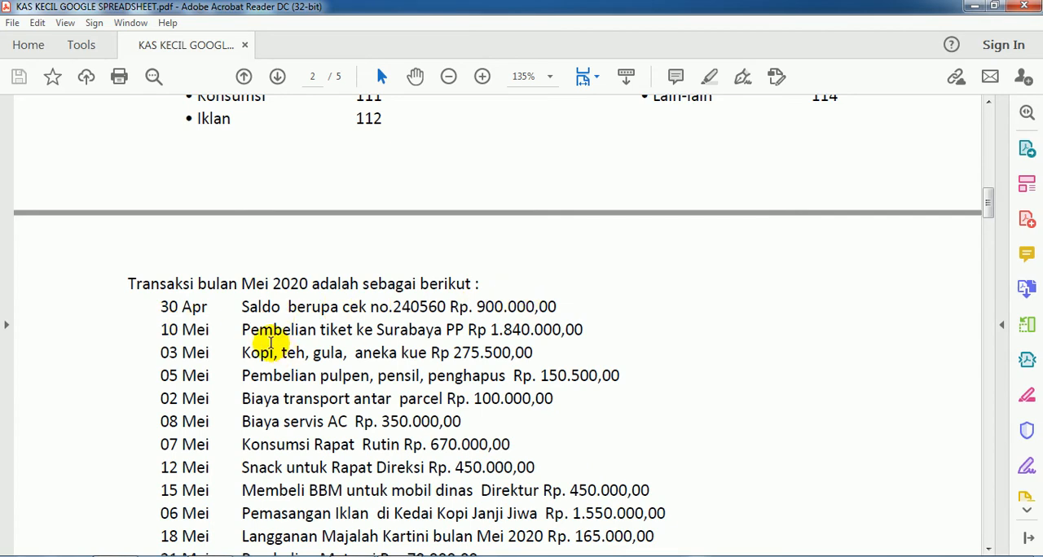
pyautogui.scroll(-2, 271, 342)
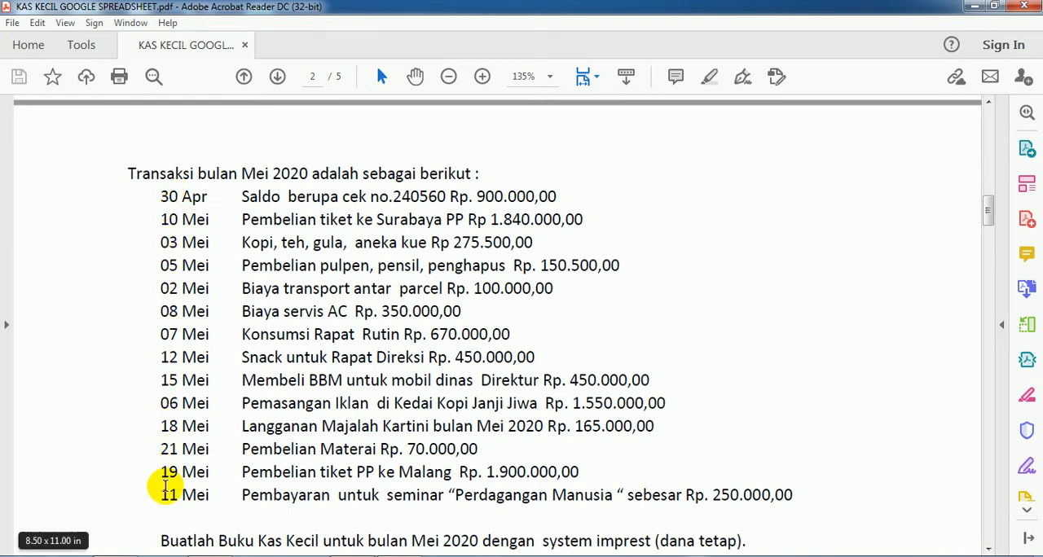
pyautogui.scroll(10, 183, 354)
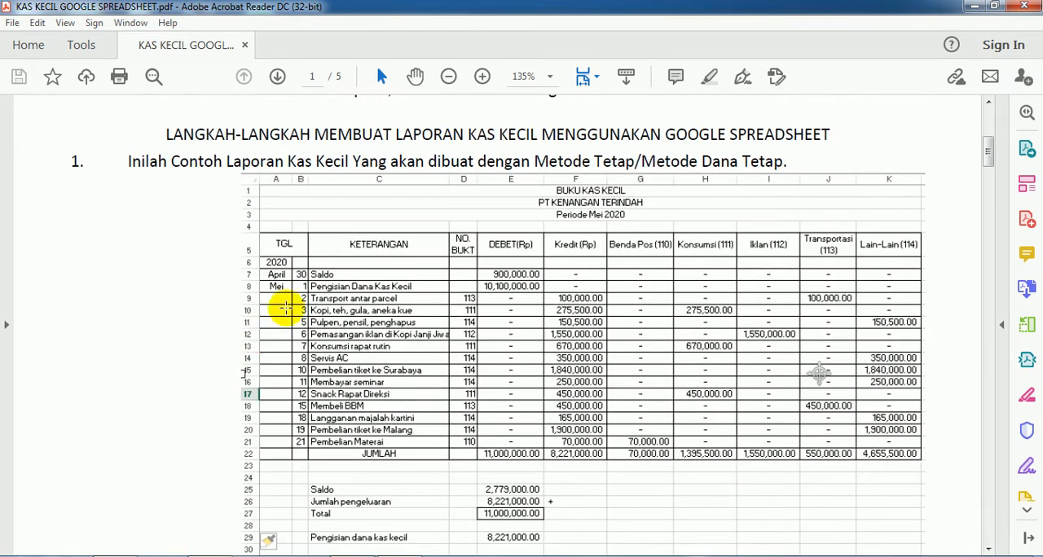
pyautogui.scroll(-2, 285, 397)
pyautogui.scroll(-15, 285, 398)
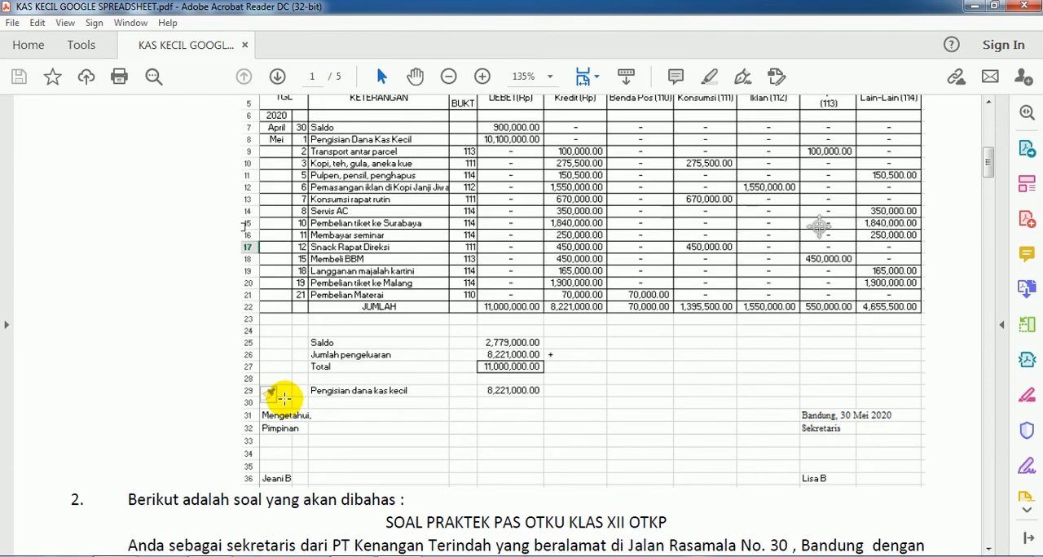
pyautogui.scroll(-3, 285, 398)
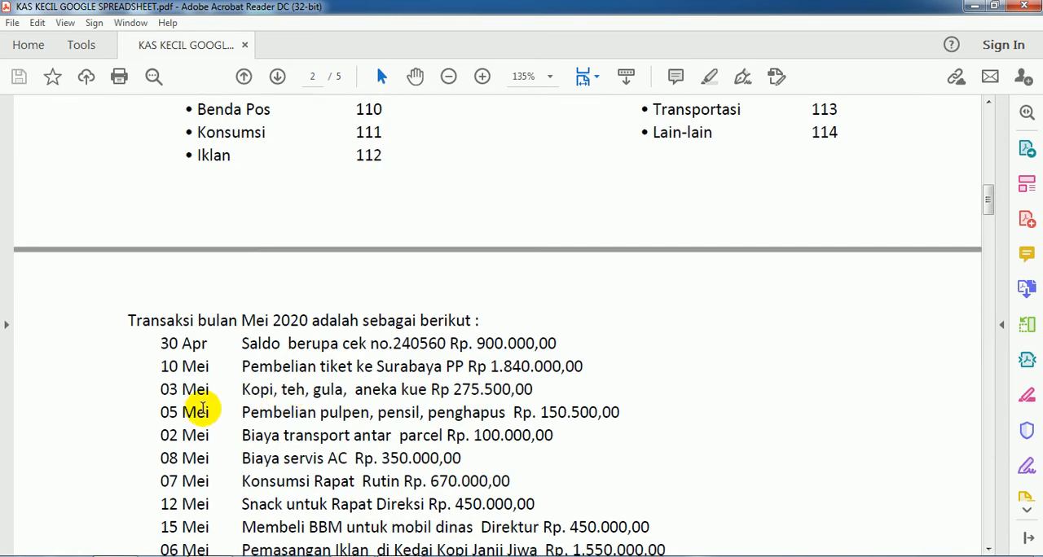
pyautogui.scroll(-3, 174, 366)
pyautogui.scroll(-1, 182, 482)
pyautogui.scroll(1, 179, 495)
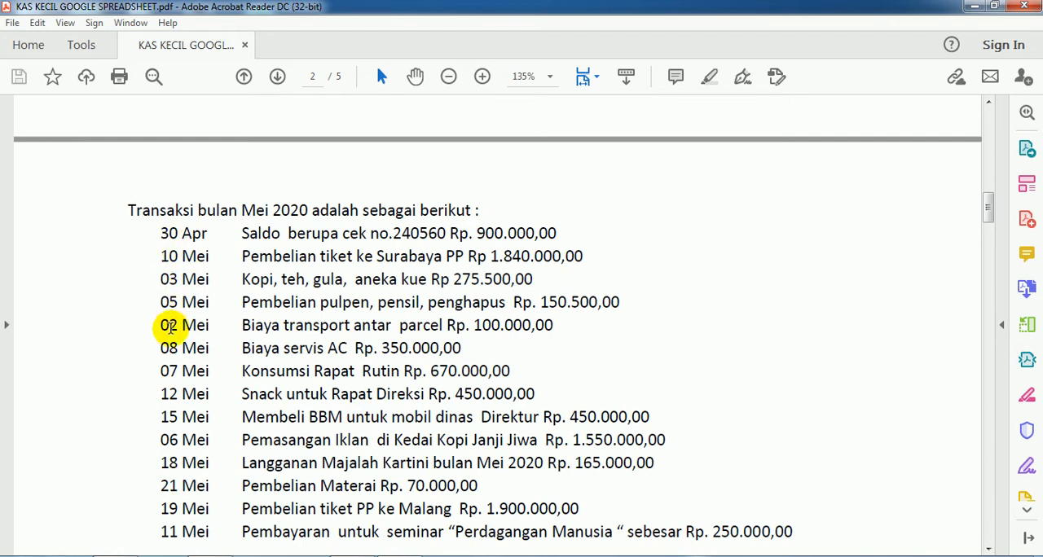
pyautogui.scroll(4, 274, 332)
pyautogui.scroll(10, 275, 330)
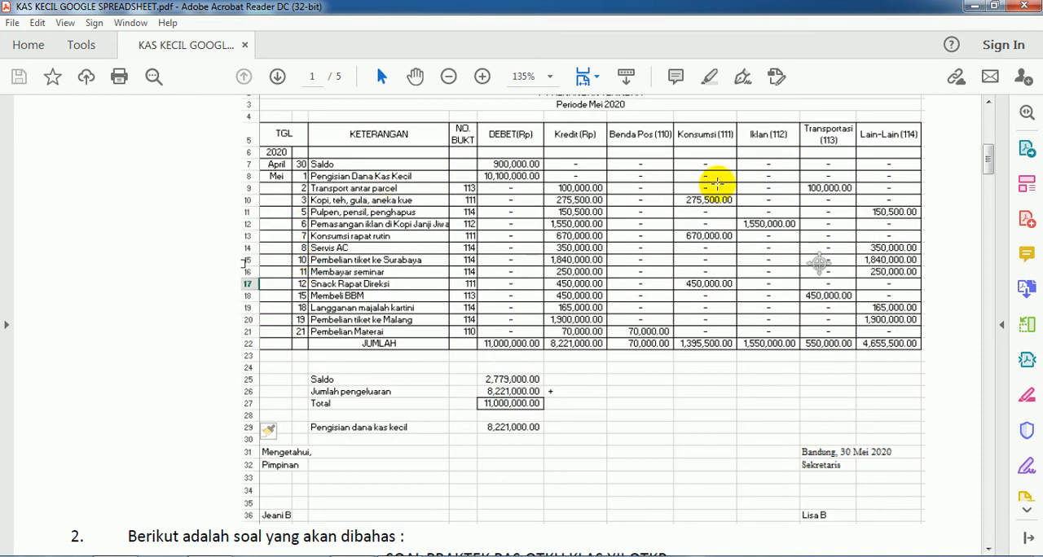
# Step: Cross-check the individual May transactions against the descriptions and voucher numbers in the sample report
pyautogui.scroll(-15, 216, 370)
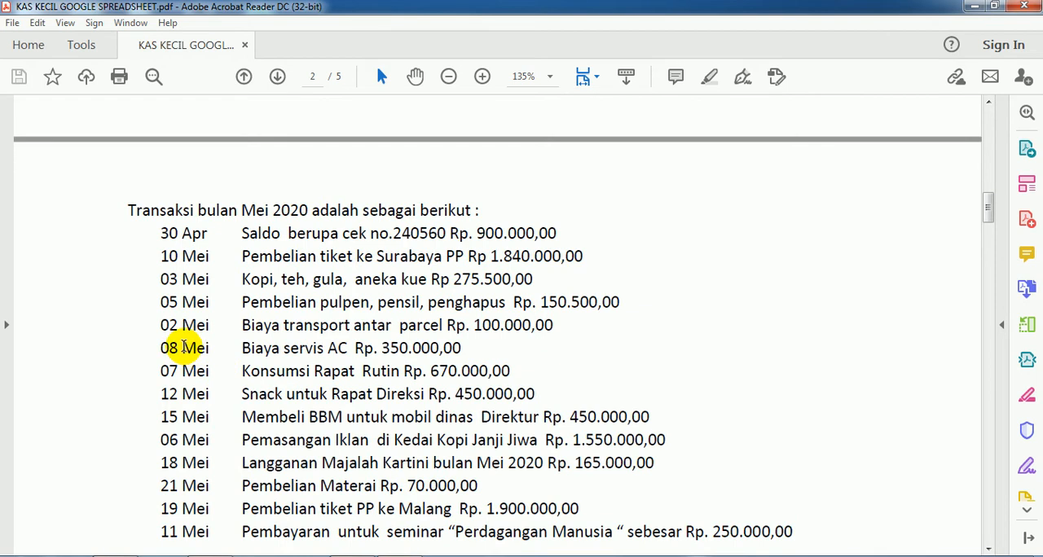
pyautogui.scroll(-2, 171, 351)
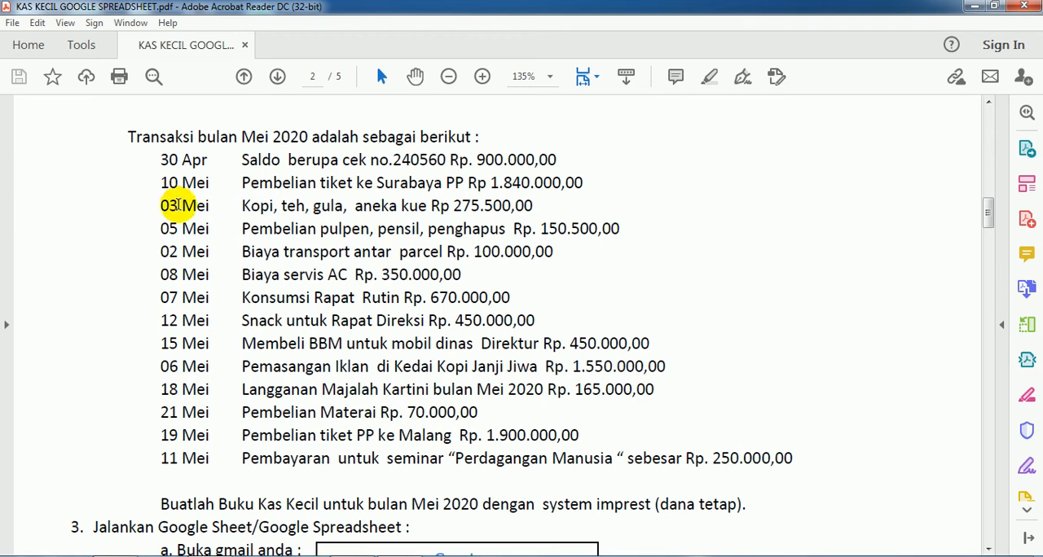
pyautogui.scroll(10, 314, 249)
pyautogui.scroll(8, 316, 248)
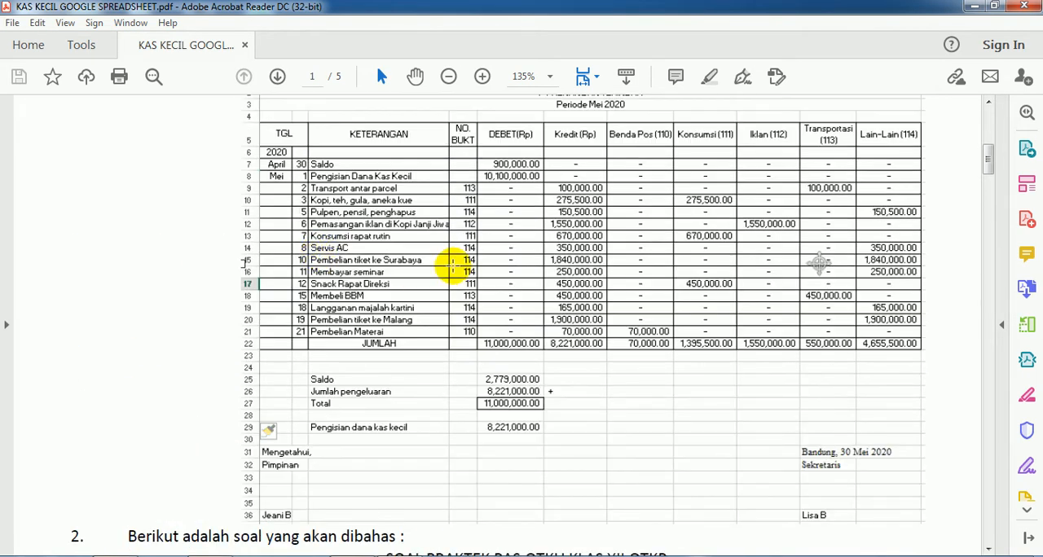
pyautogui.scroll(-15, 389, 278)
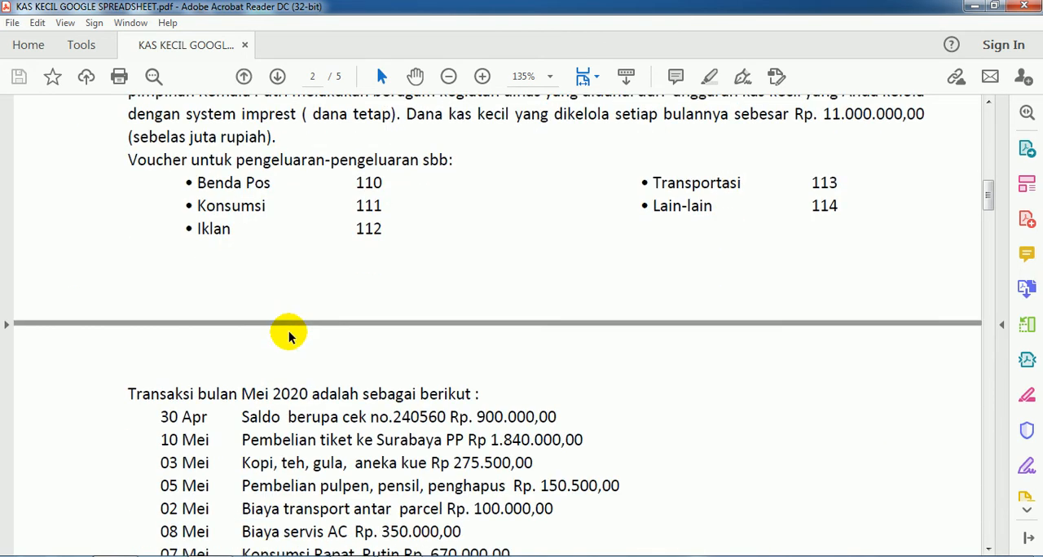
pyautogui.scroll(-4, 189, 339)
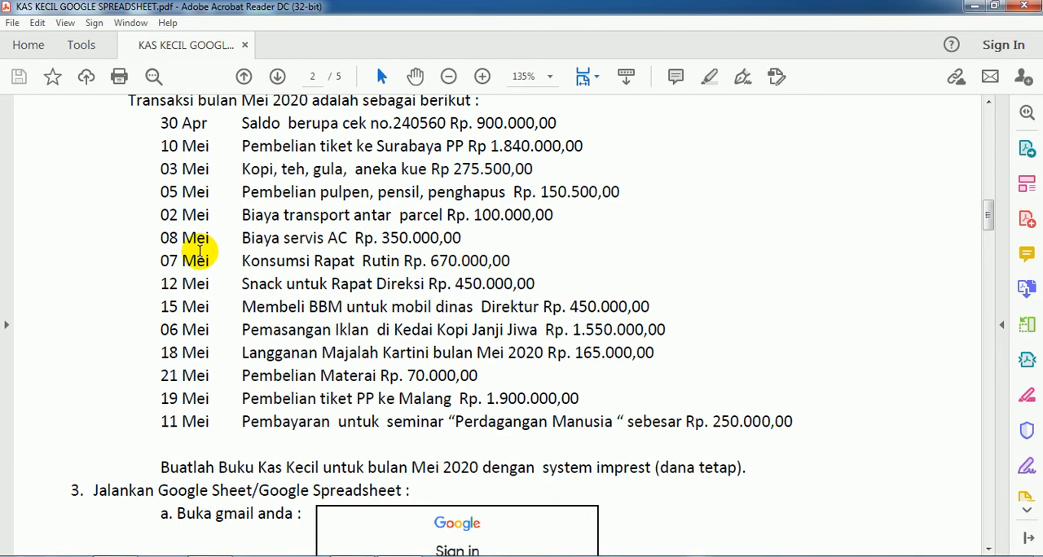
pyautogui.scroll(1, 194, 269)
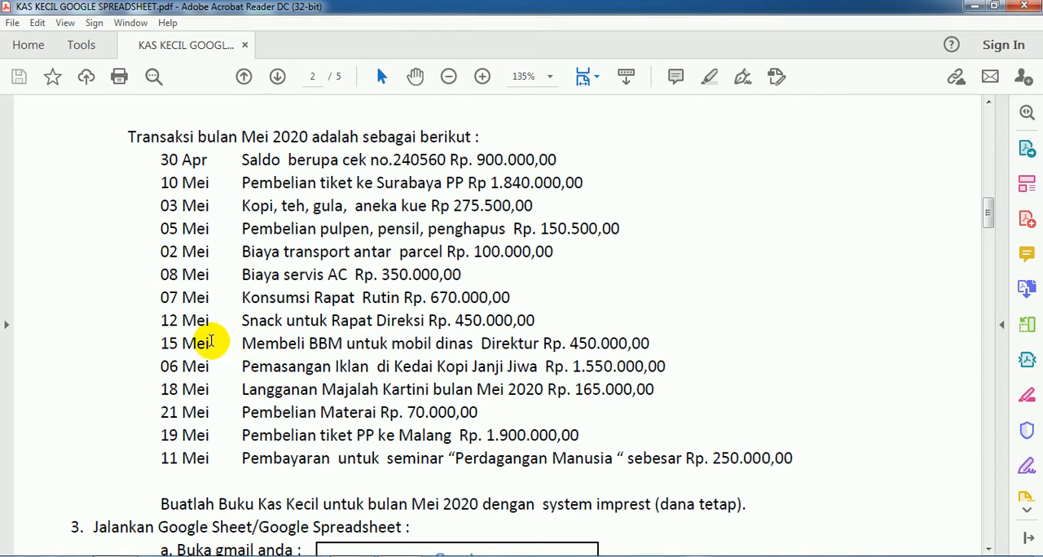
pyautogui.scroll(1, 156, 234)
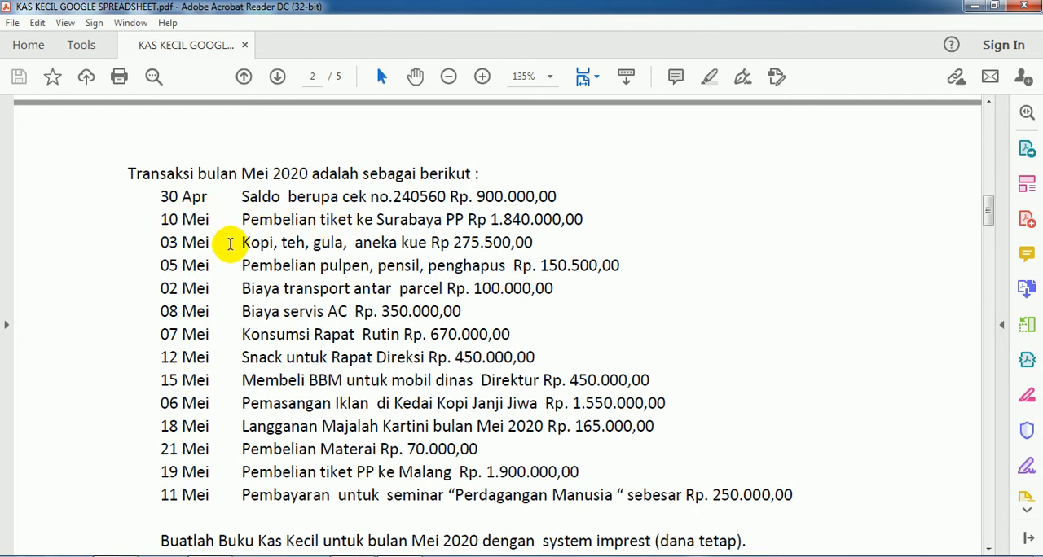
pyautogui.scroll(15, 193, 342)
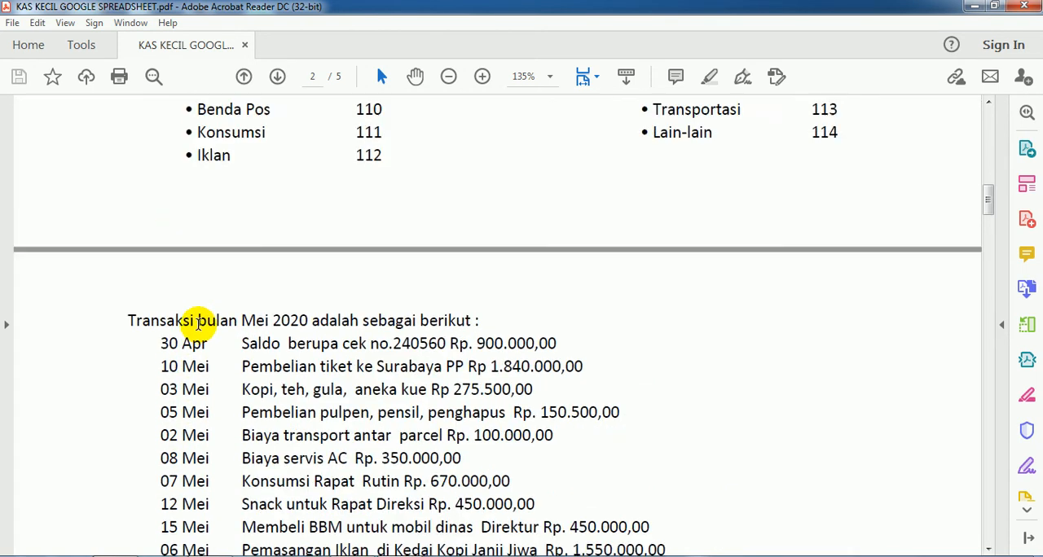
pyautogui.scroll(4, 198, 324)
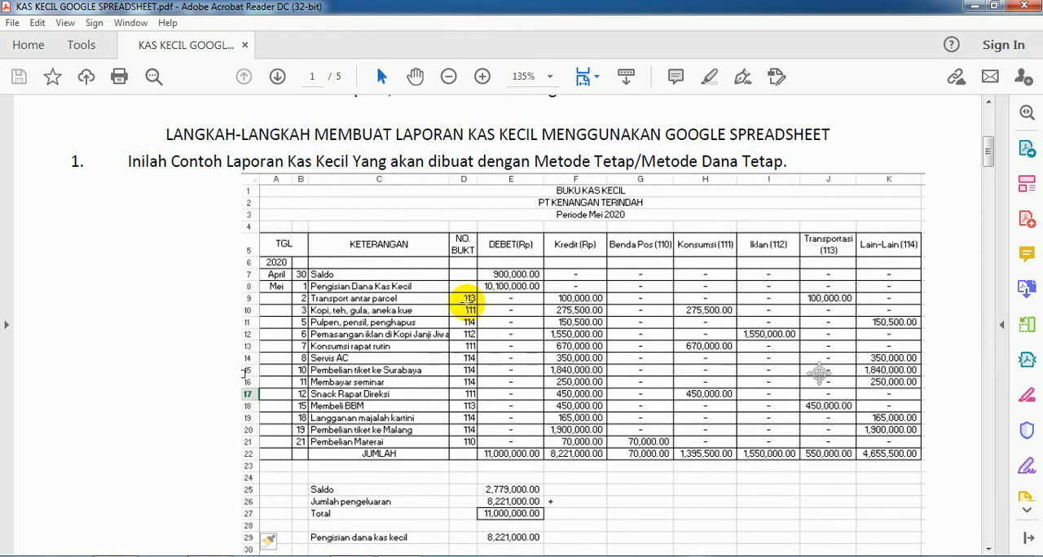
# Step: Review the full transaction list through the imprest-system task and the start of the Google Spreadsheet instructions
pyautogui.scroll(-14, 383, 281)
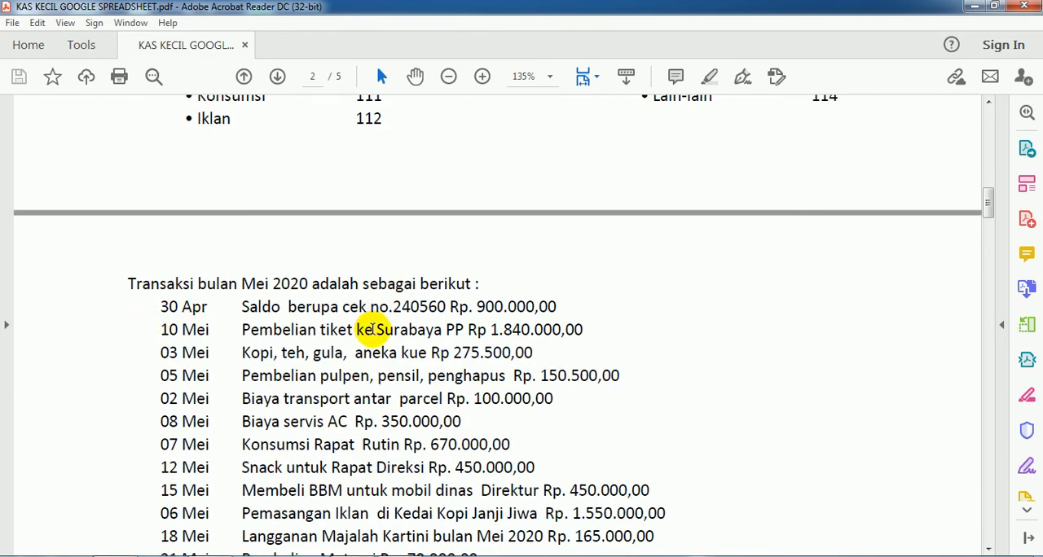
pyautogui.scroll(-6, 372, 329)
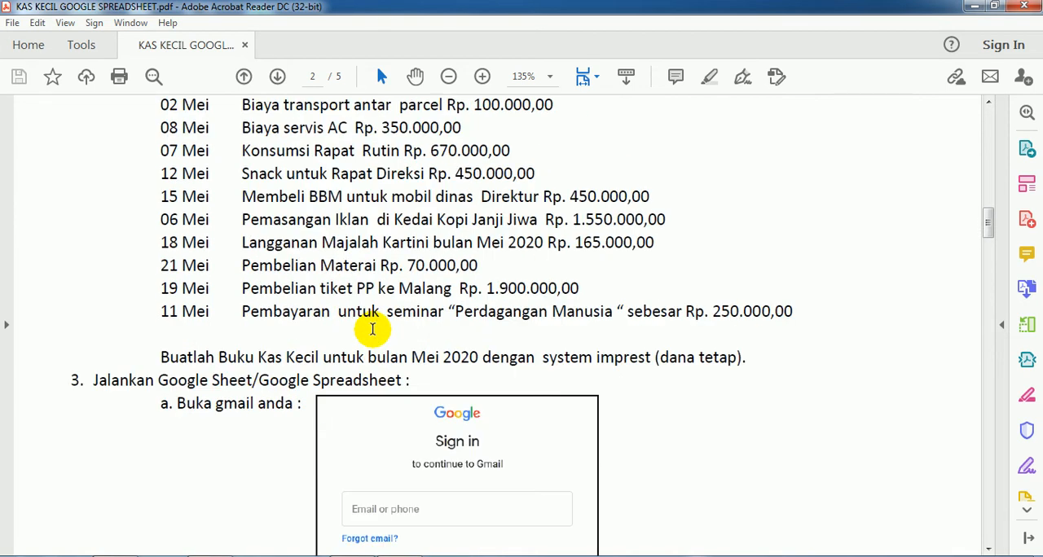
pyautogui.scroll(2, 372, 329)
pyautogui.scroll(2, 372, 329)
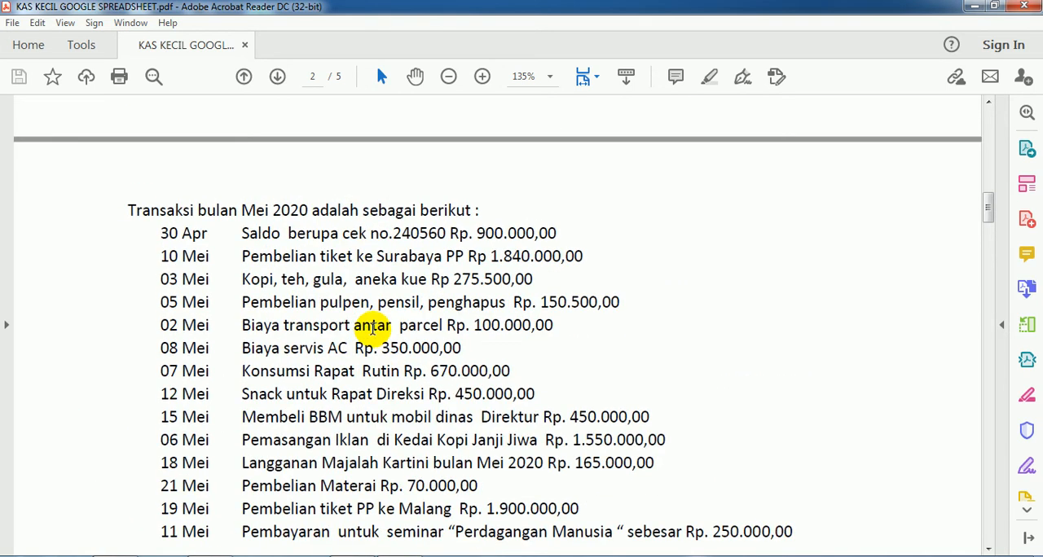
pyautogui.scroll(-5, 373, 329)
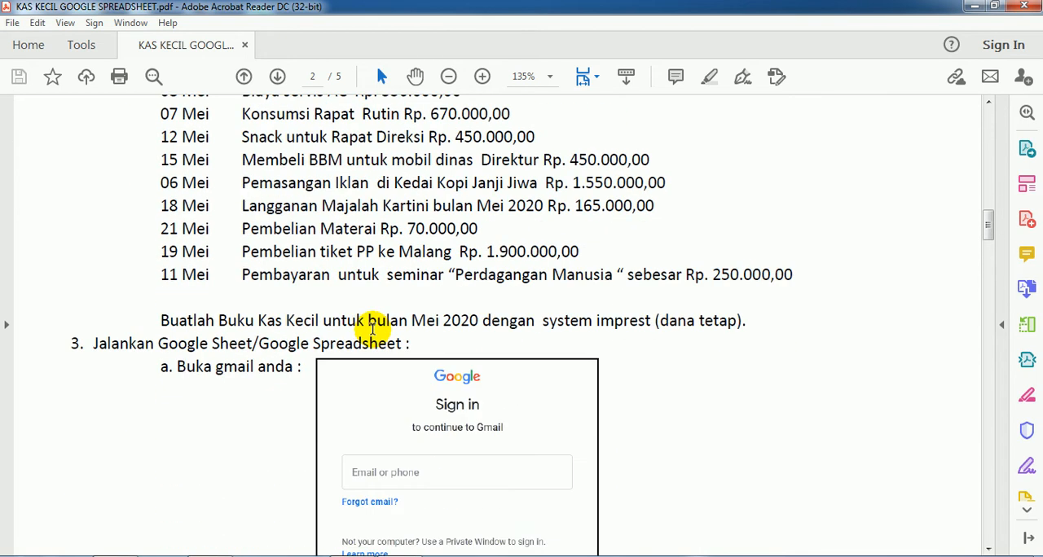
# Step: Read the PDF's instructions for signing in to Gmail and opening Google Drive, checking the Gmail inbox in the browser
pyautogui.scroll(-2, 373, 329)
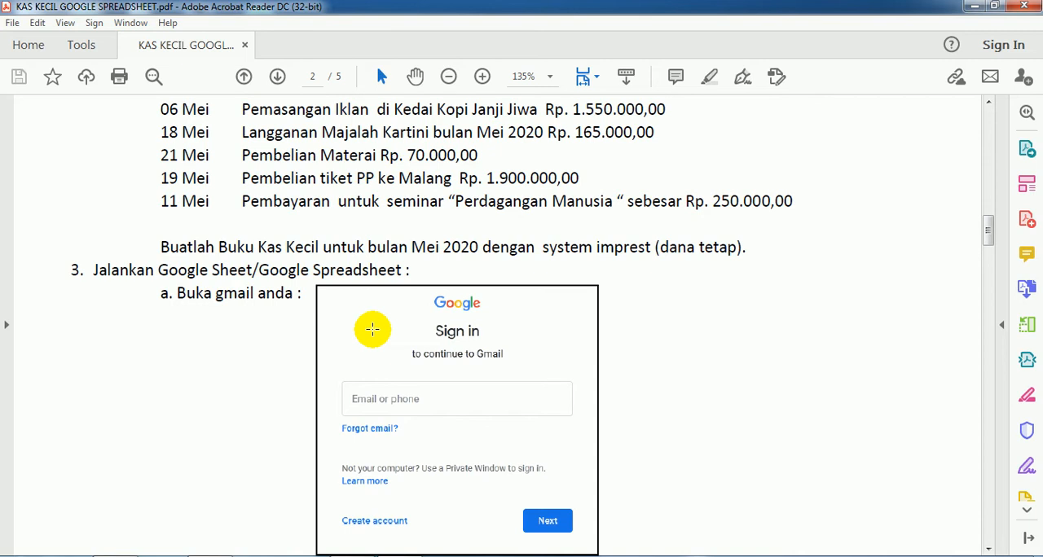
pyautogui.scroll(-2, 373, 329)
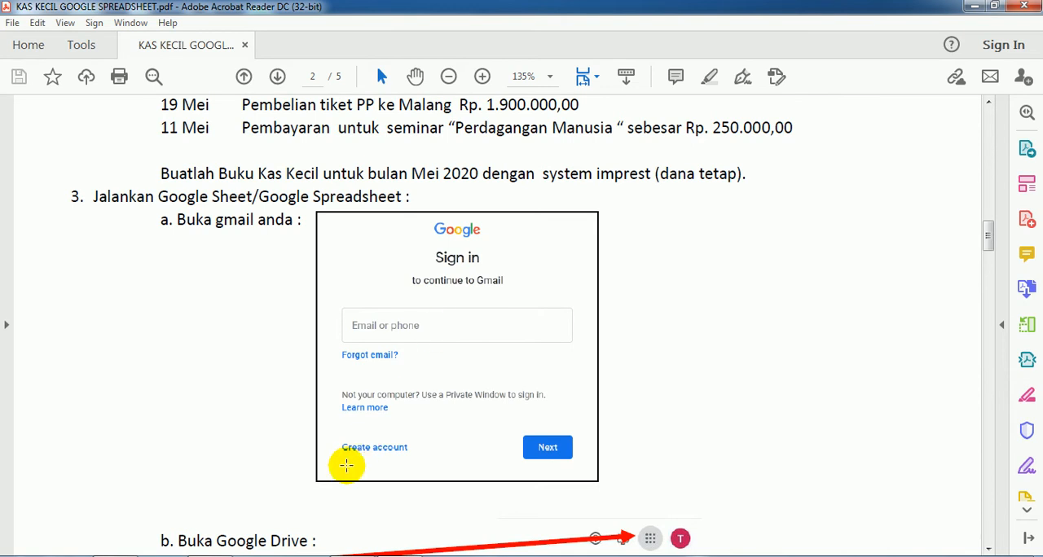
pyautogui.click(219, 497)
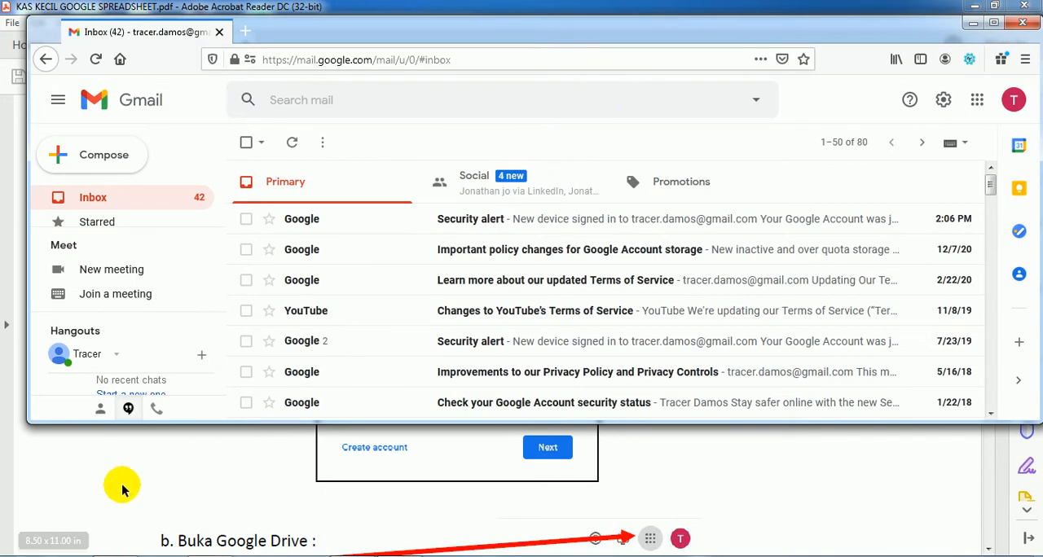
pyautogui.click(53, 544)
pyautogui.scroll(-3, 138, 456)
pyautogui.scroll(-4, 139, 453)
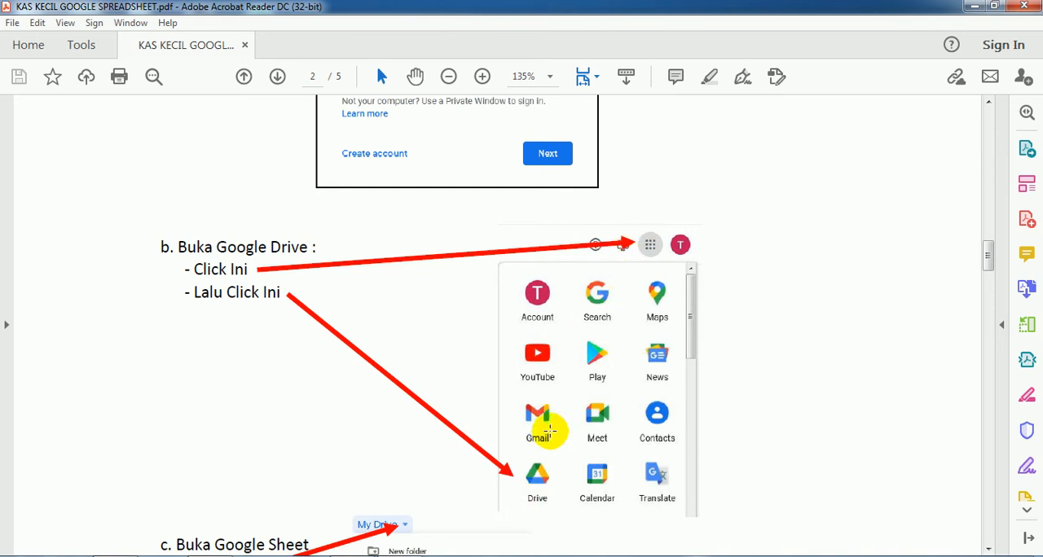
# Step: Switch to Gmail in the browser, open Google Drive from the Google apps and maximize the window
pyautogui.hotkey('alt', 'Tab')
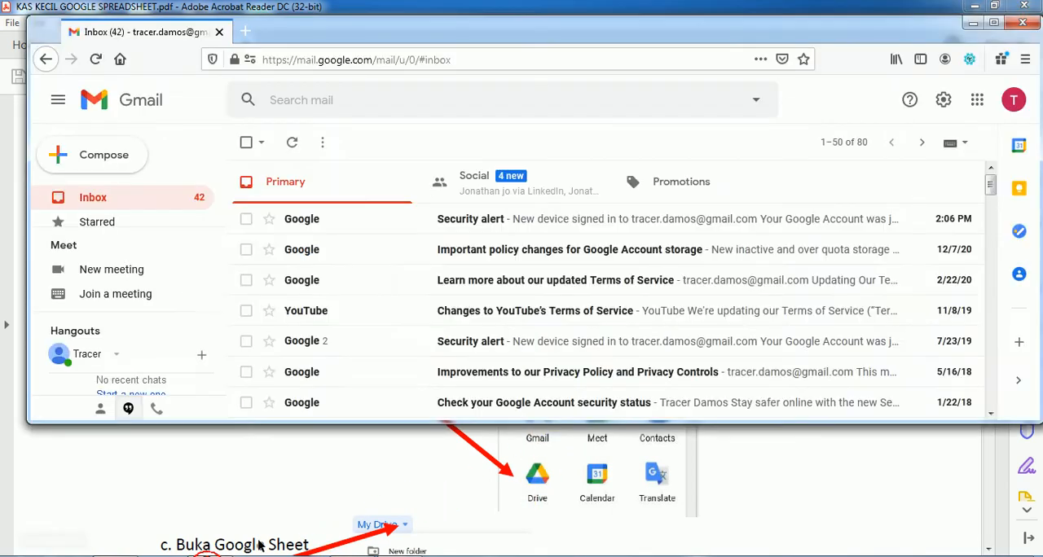
pyautogui.click(976, 104)
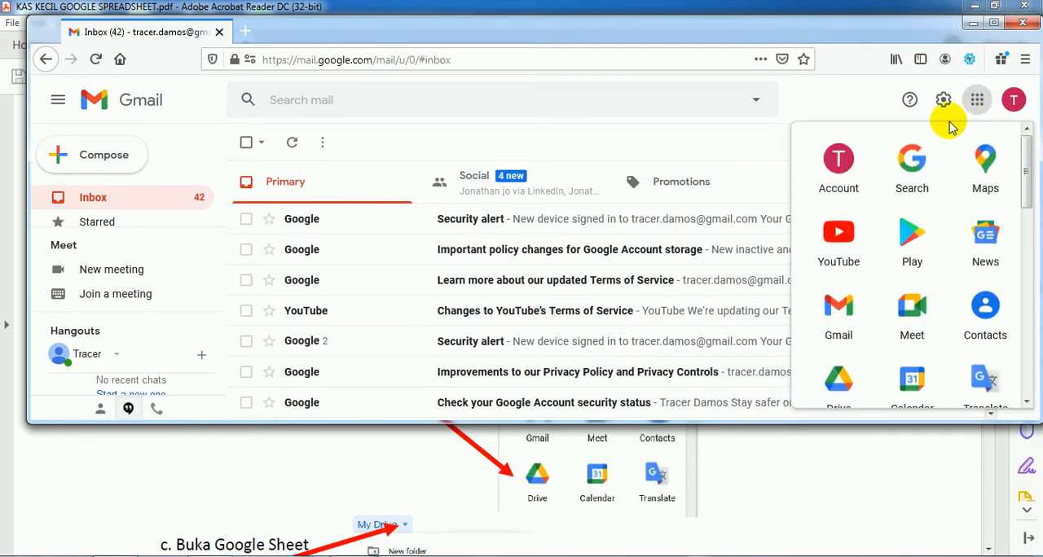
pyautogui.scroll(-2, 843, 342)
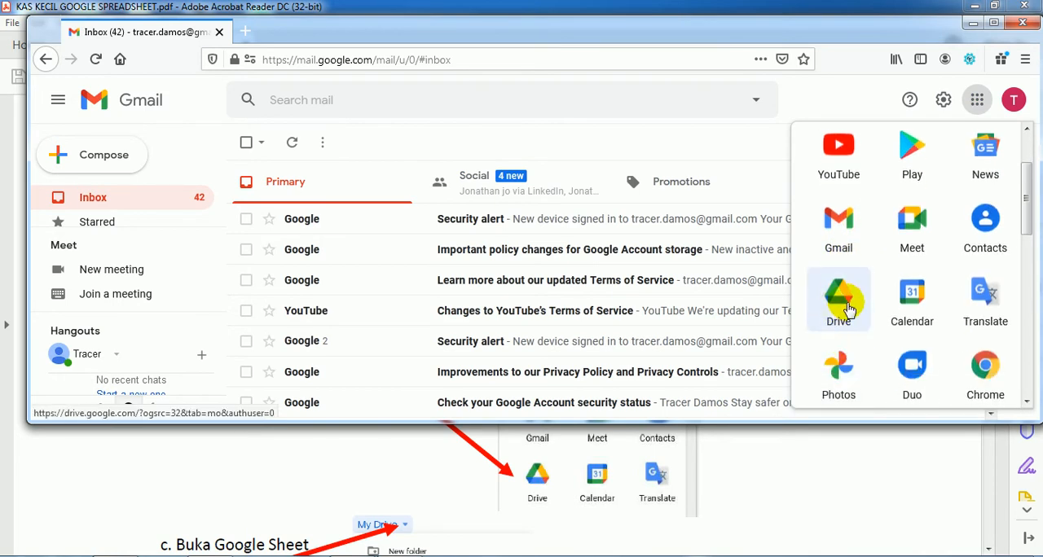
pyautogui.click(846, 304)
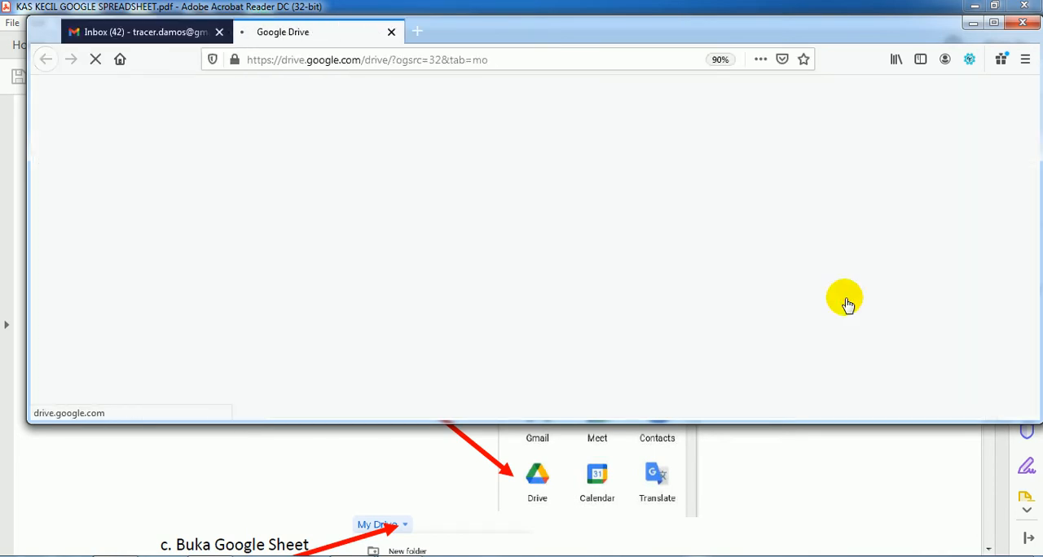
pyautogui.click(993, 25)
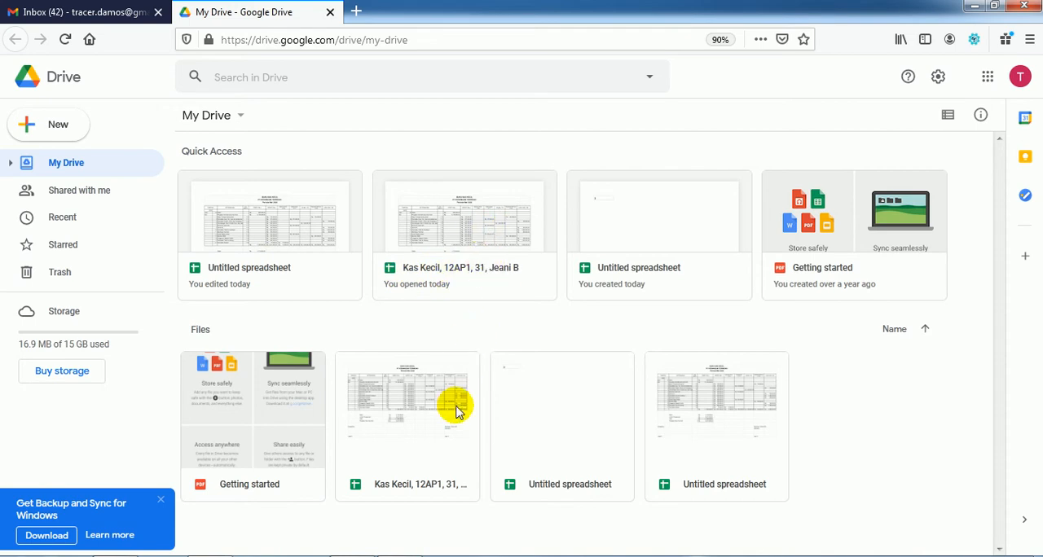
# Step: Check the PDF's Google Sheet instructions and create a blank Google Sheets spreadsheet in My Drive
pyautogui.click(399, 555)
pyautogui.scroll(-5, 445, 411)
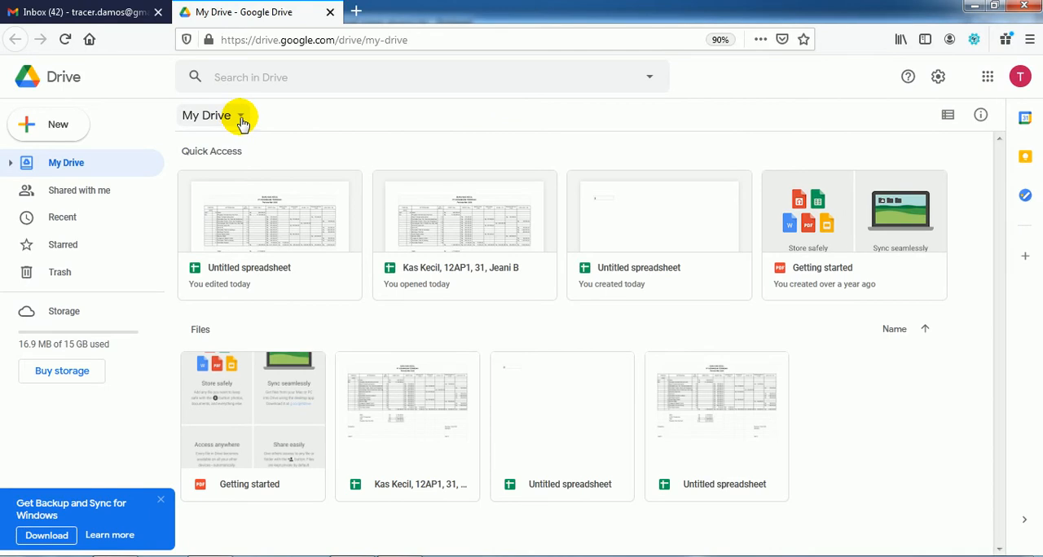
pyautogui.click(241, 117)
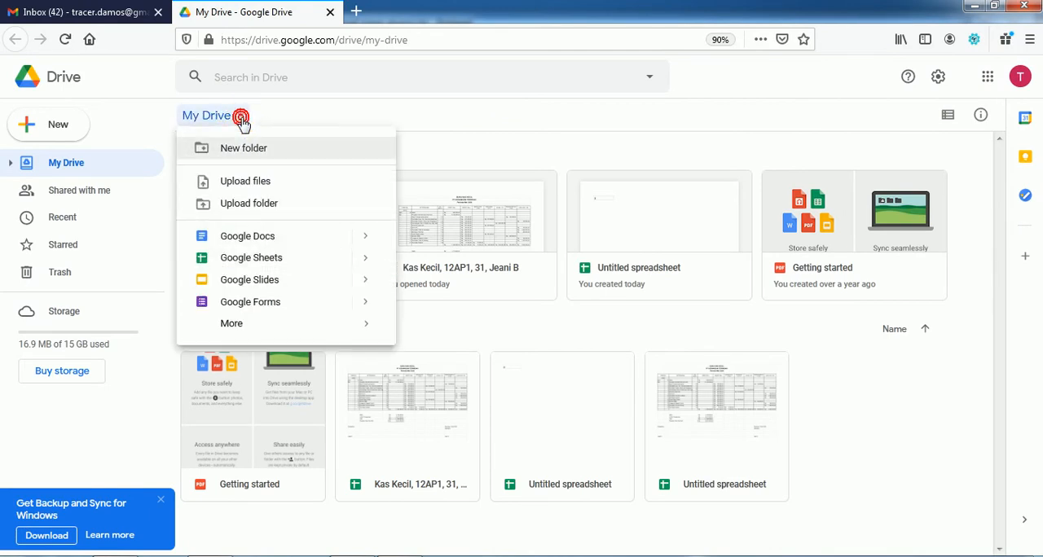
pyautogui.click(252, 259)
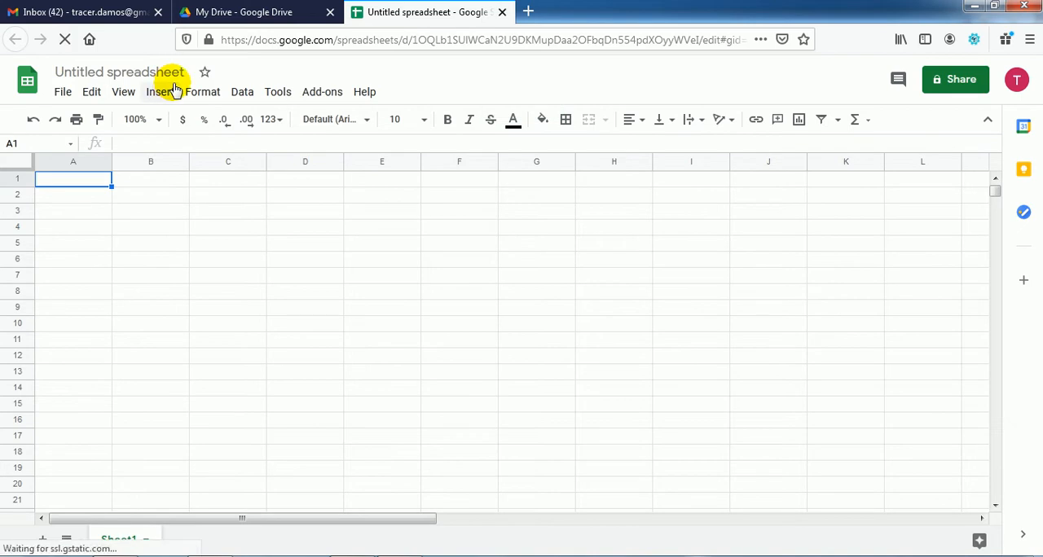
# Step: Review the PDF's table format and title formatting instructions alongside the voucher codes and the sample petty cash report
pyautogui.hotkey('alt', 'Tab')
pyautogui.scroll(-10, 377, 374)
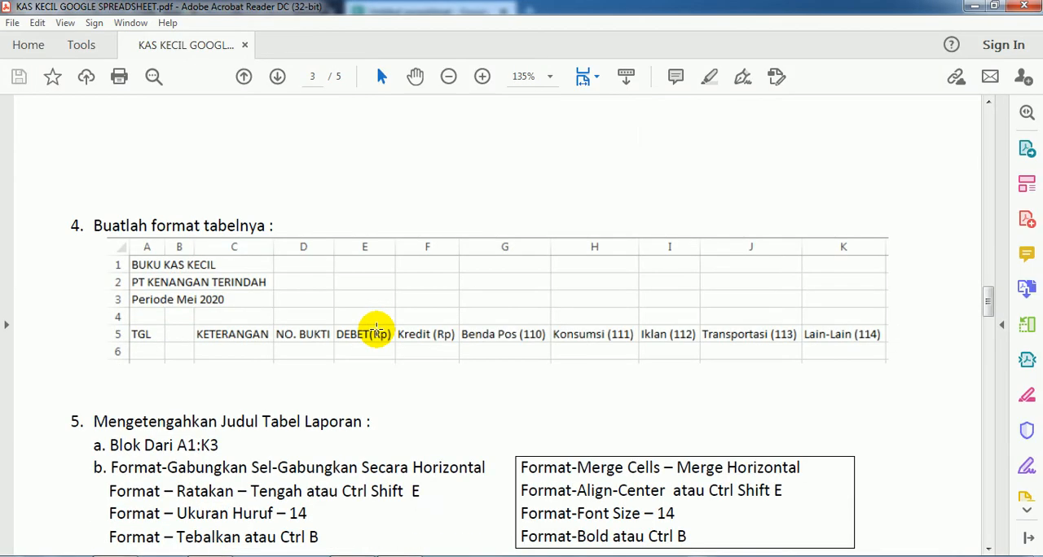
pyautogui.scroll(-2, 377, 329)
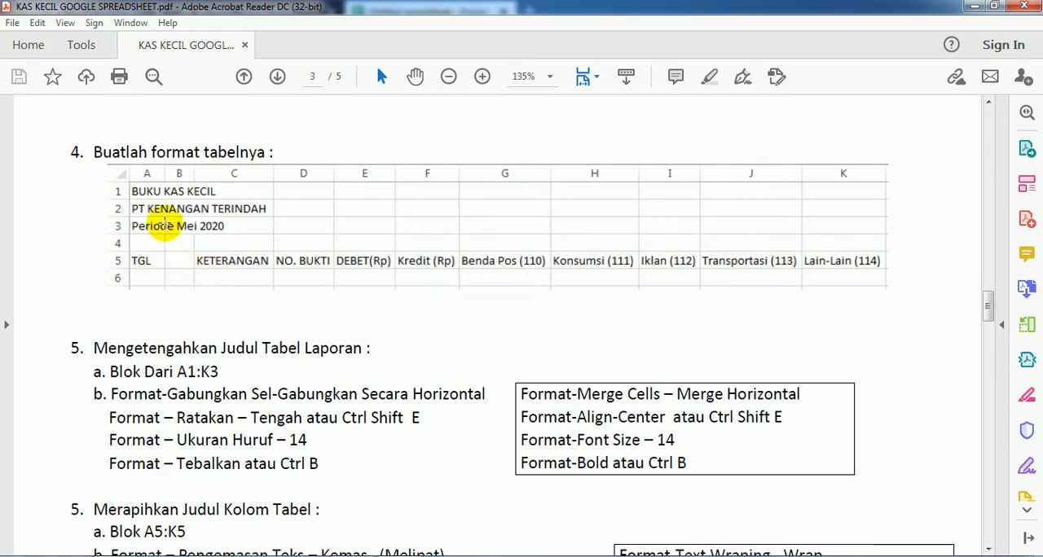
pyautogui.scroll(15, 186, 261)
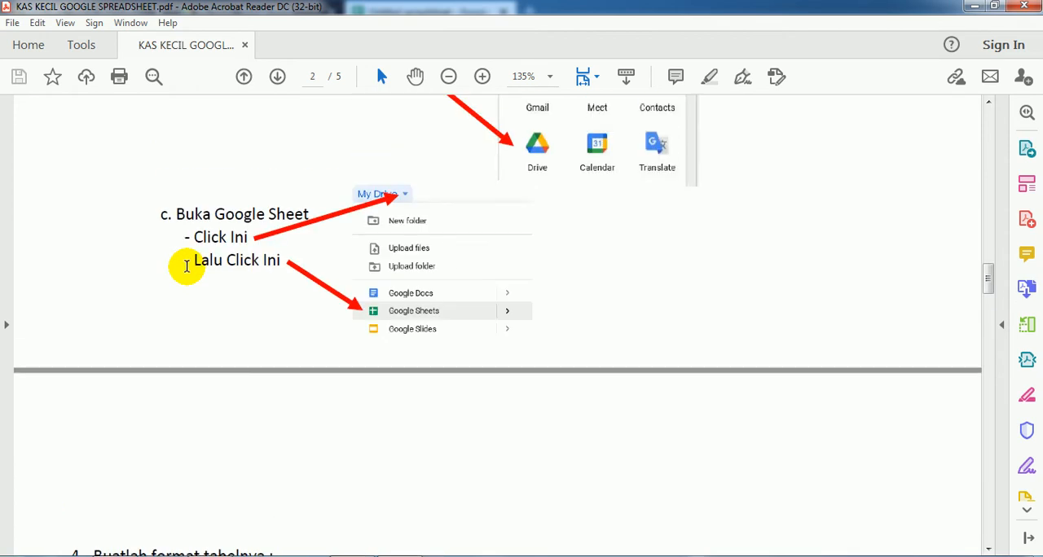
pyautogui.scroll(15, 190, 265)
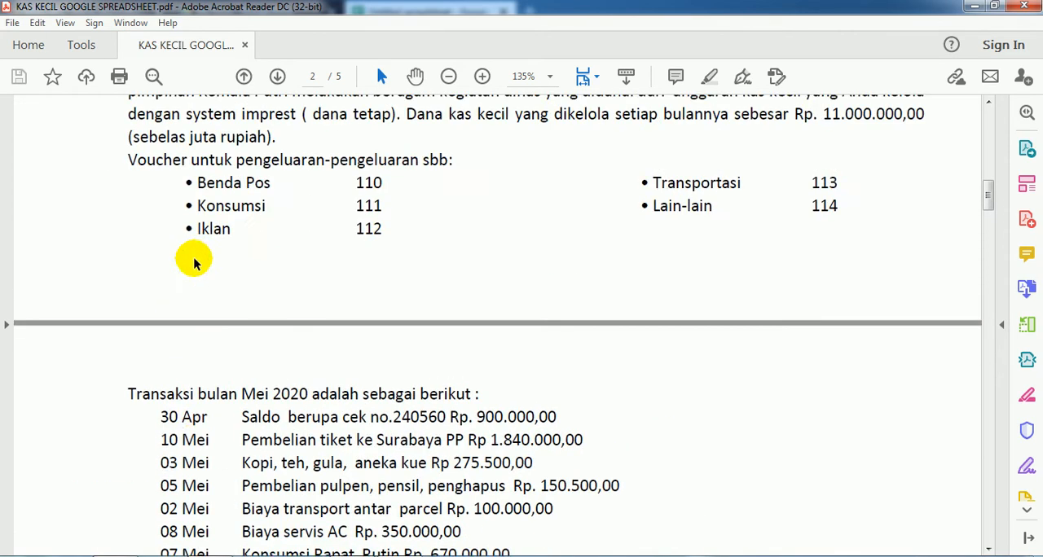
pyautogui.scroll(3, 232, 250)
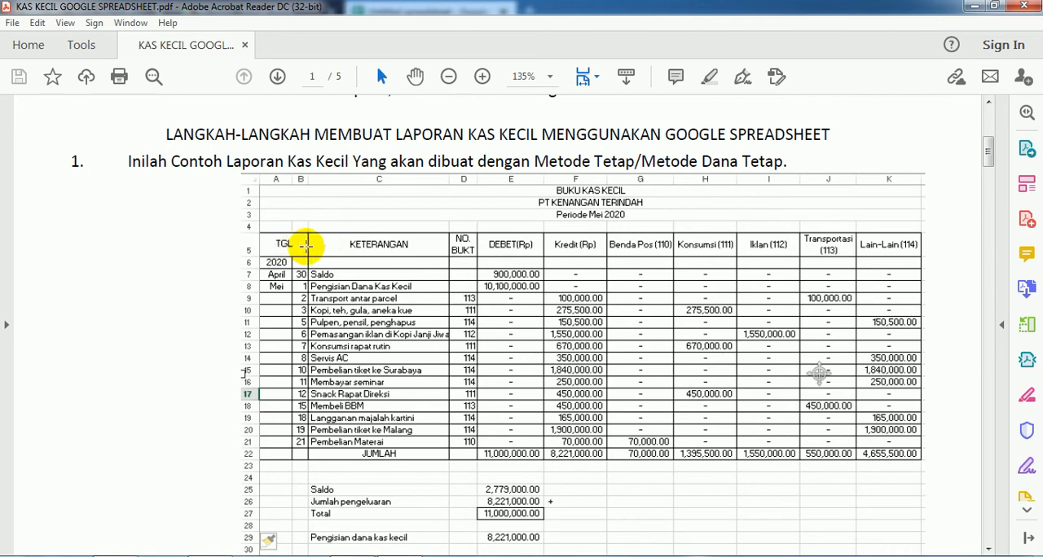
pyautogui.scroll(-10, 309, 358)
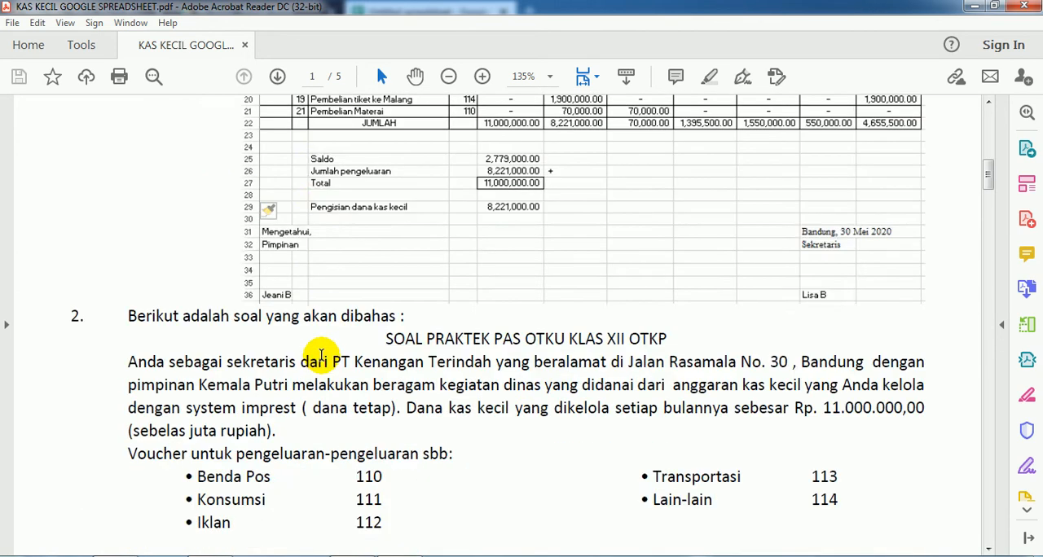
pyautogui.scroll(-15, 320, 356)
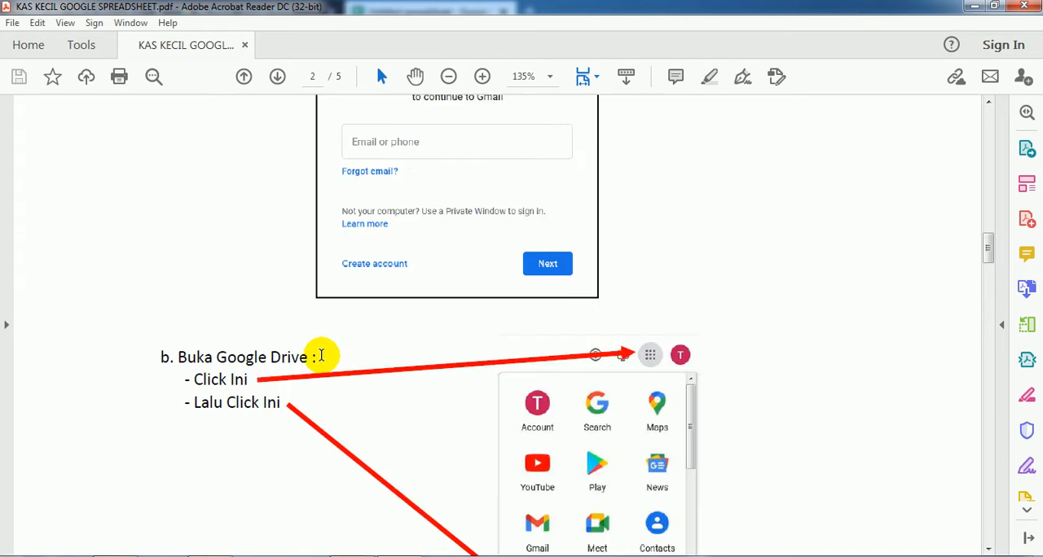
pyautogui.scroll(-5, 329, 354)
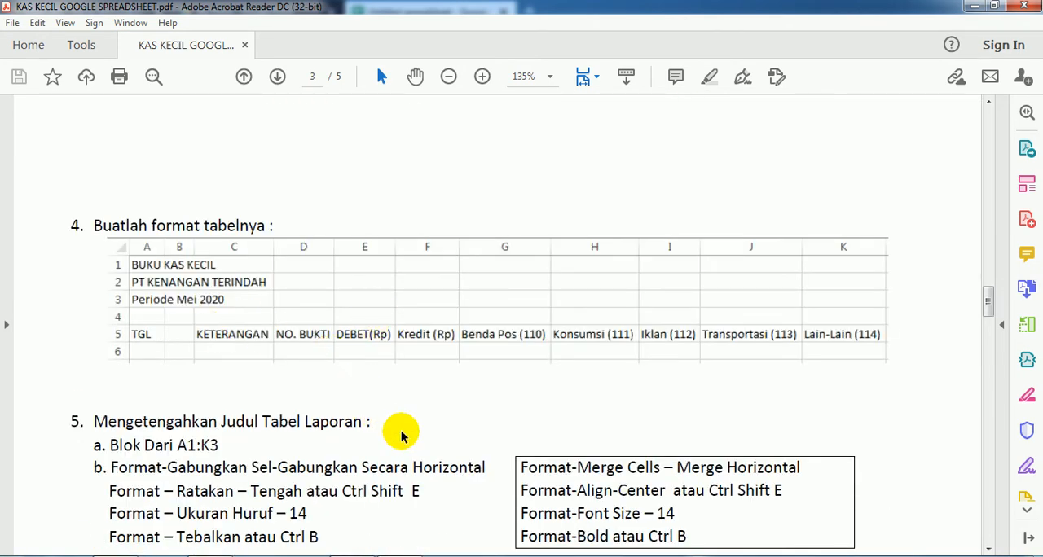
# Step: Switch to the blank spreadsheet and shrink its window so the PDF's table format stays readable beside it
pyautogui.moveTo(352, 556)
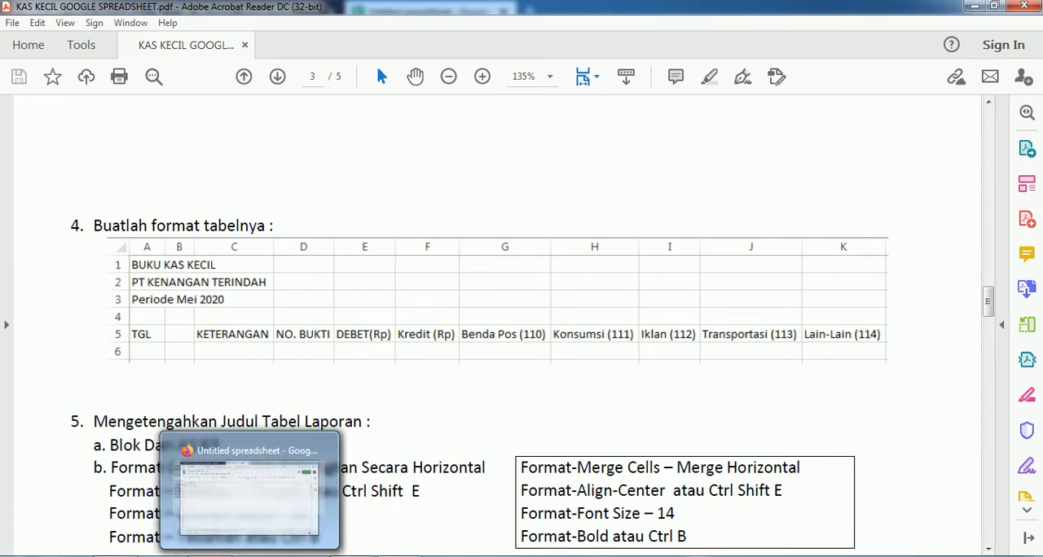
pyautogui.click(210, 556)
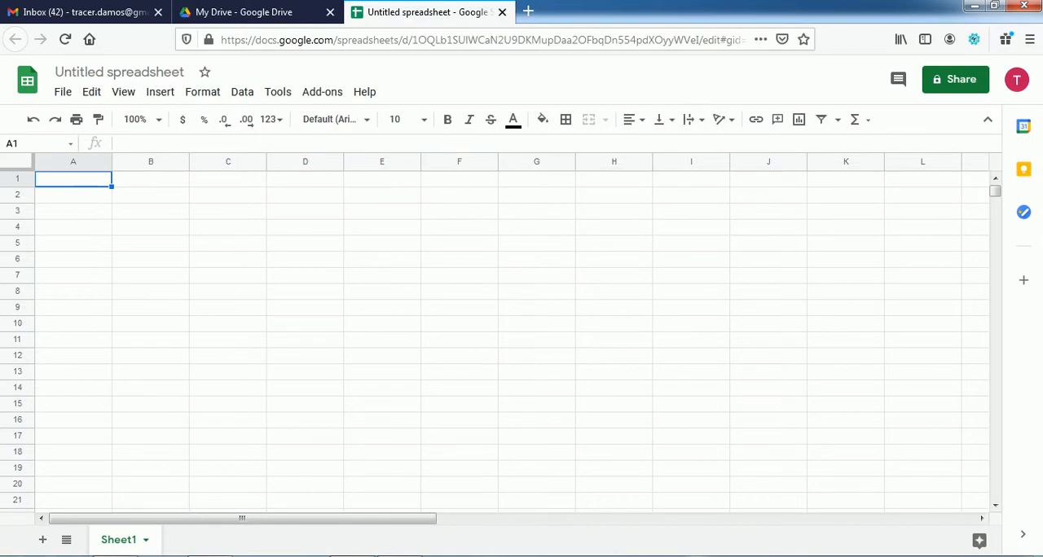
pyautogui.click(995, 7)
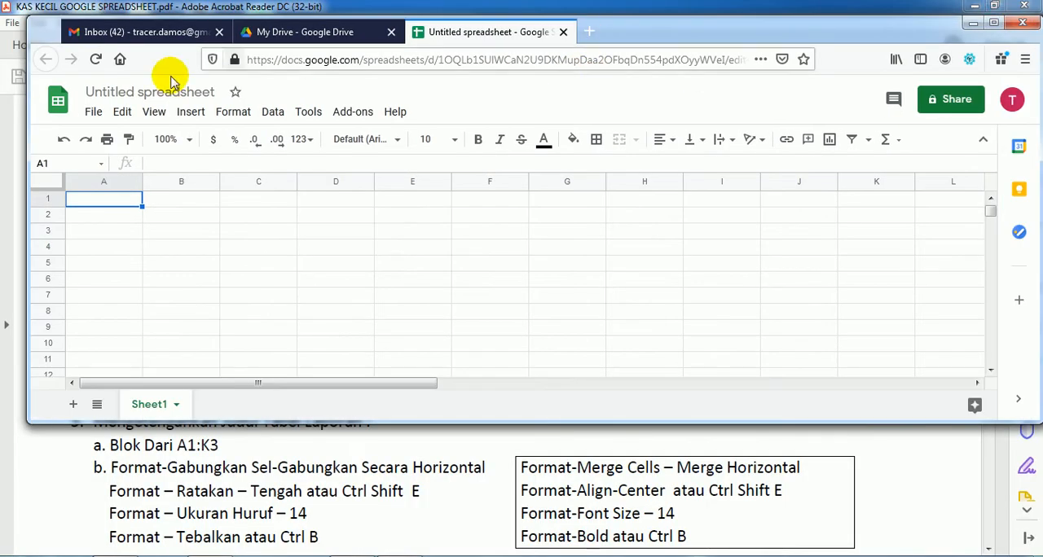
pyautogui.moveTo(28, 106); pyautogui.dragTo(442, 146)
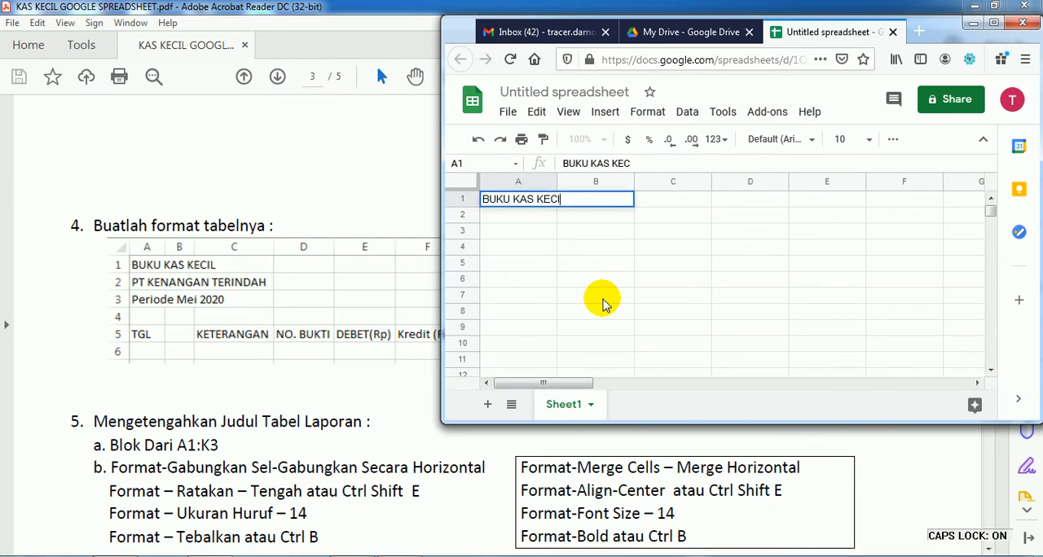
# Step: Enter the report titles BUKU KAS KECIL, PT KENANGAN TERINDAH and Periode Mei 2020 in cells A1 to A3
pyautogui.press('Return')
pyautogui.write('PT KE')
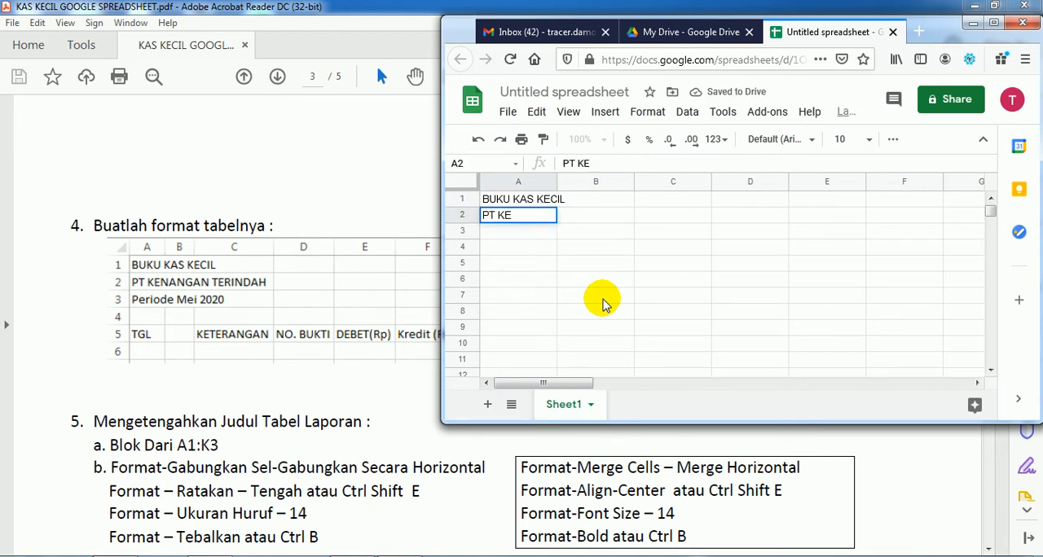
pyautogui.write('NANGAN TERINDAH')
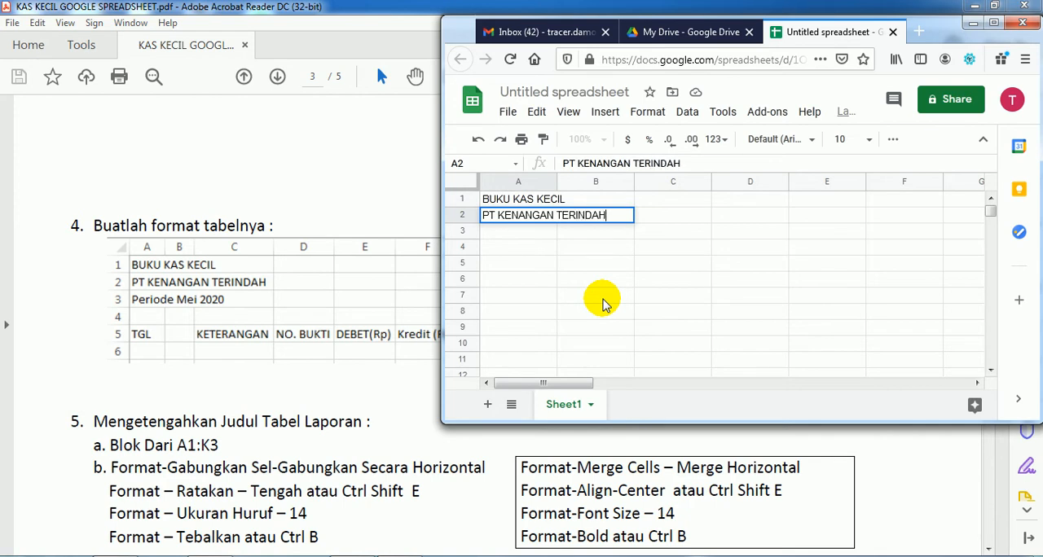
pyautogui.press('Return')
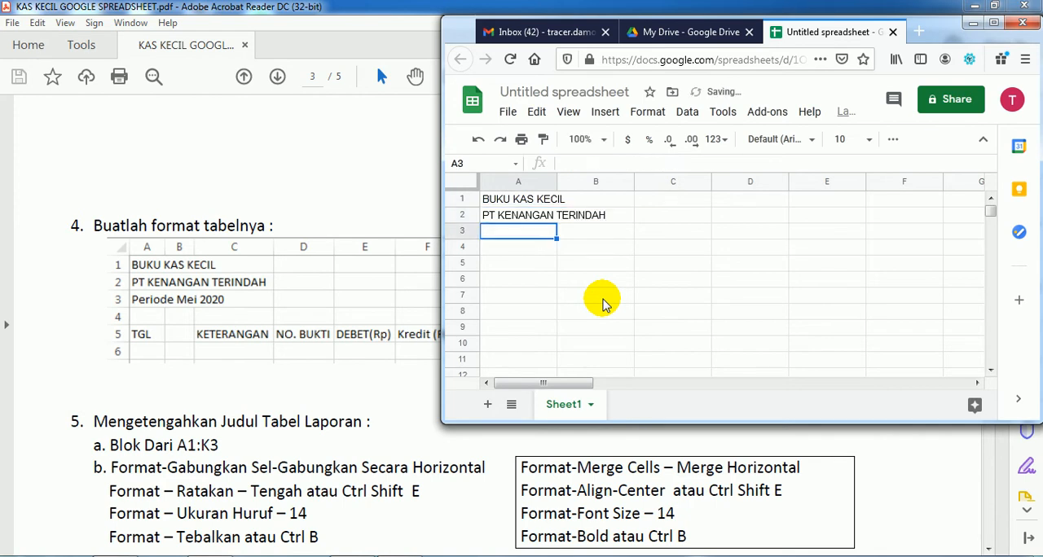
pyautogui.write('Periode')
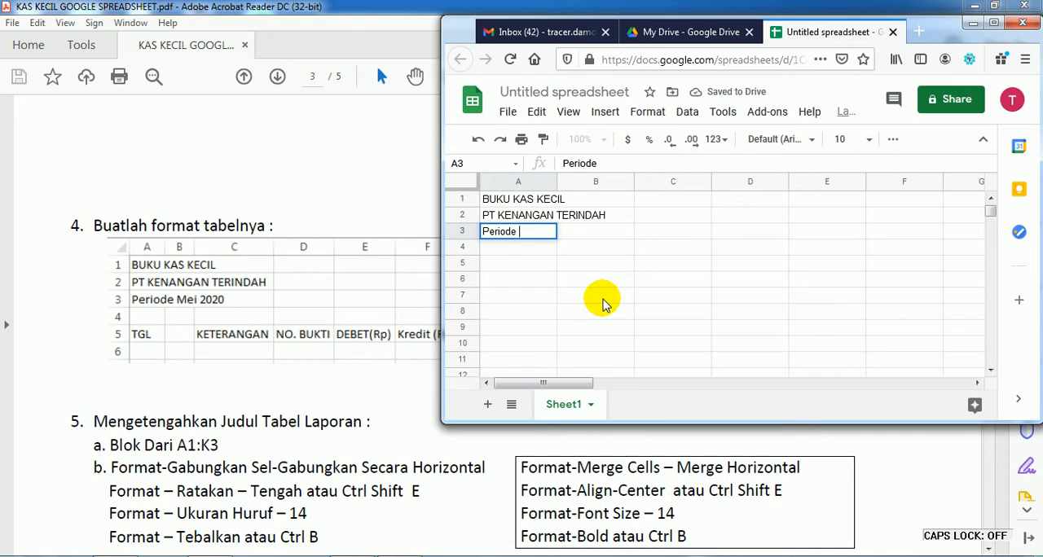
pyautogui.write(' Mei')
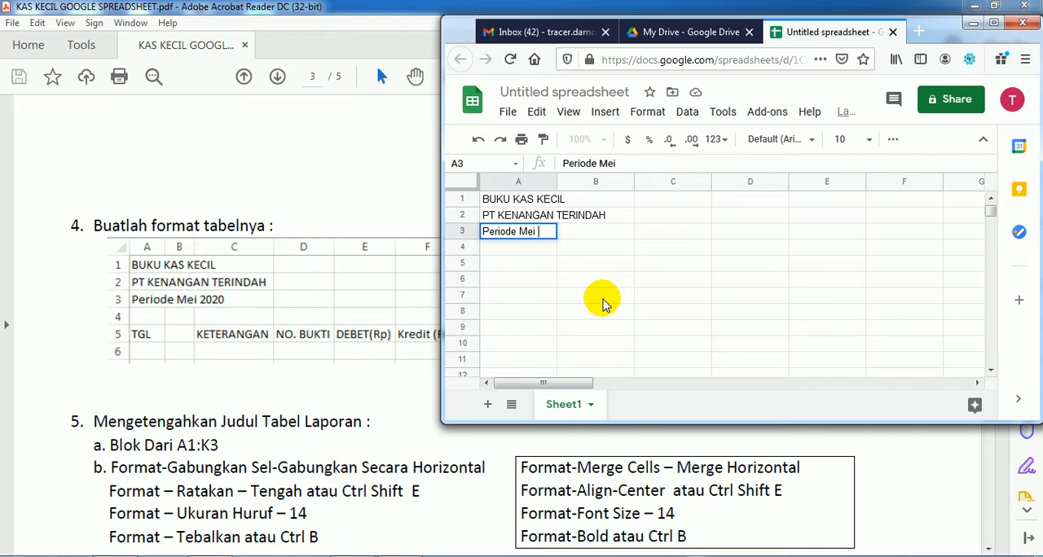
pyautogui.press('Return')
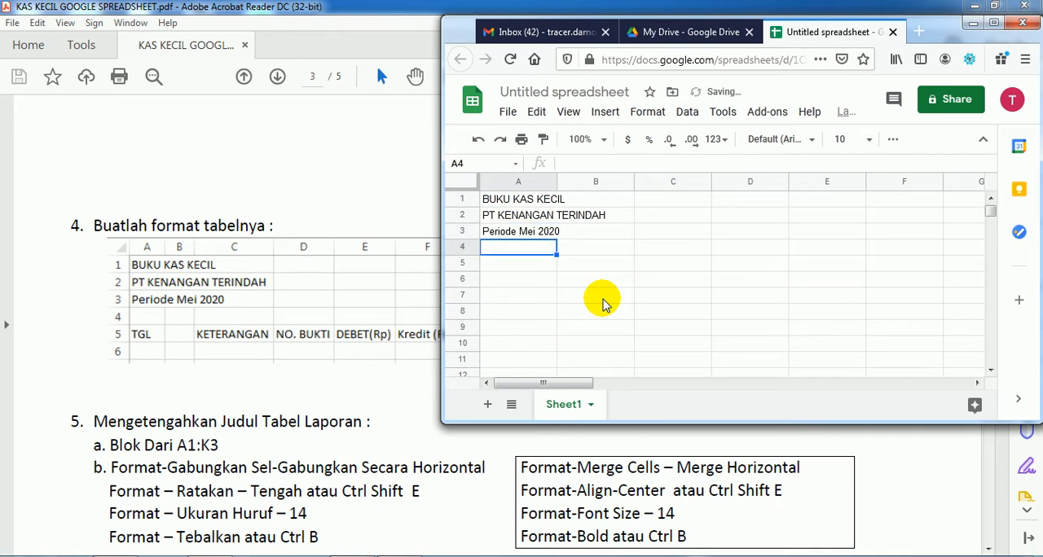
# Step: Enter headers TGL in A5 and KETERANGAN, NO. BUKTI, DEBET (Rp.), KREDIT (Rp.), BENDA POS, KONSUMSI(111), IKLAN (112), TRANSPORTASI, LAIN-LAIN (114) in C5:K5
pyautogui.press('Return')
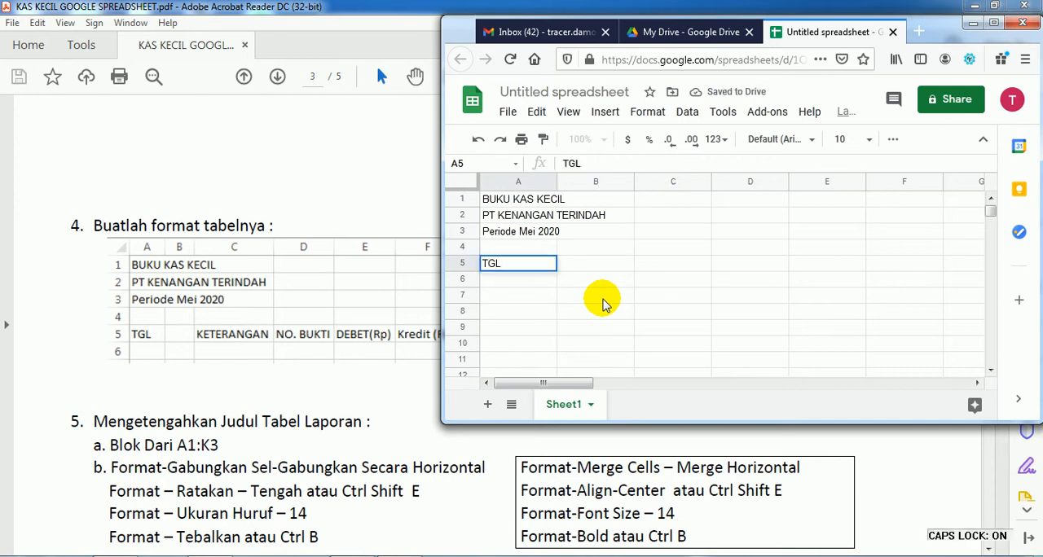
pyautogui.press('Tab')
pyautogui.press('Tab')
pyautogui.write('KETE')
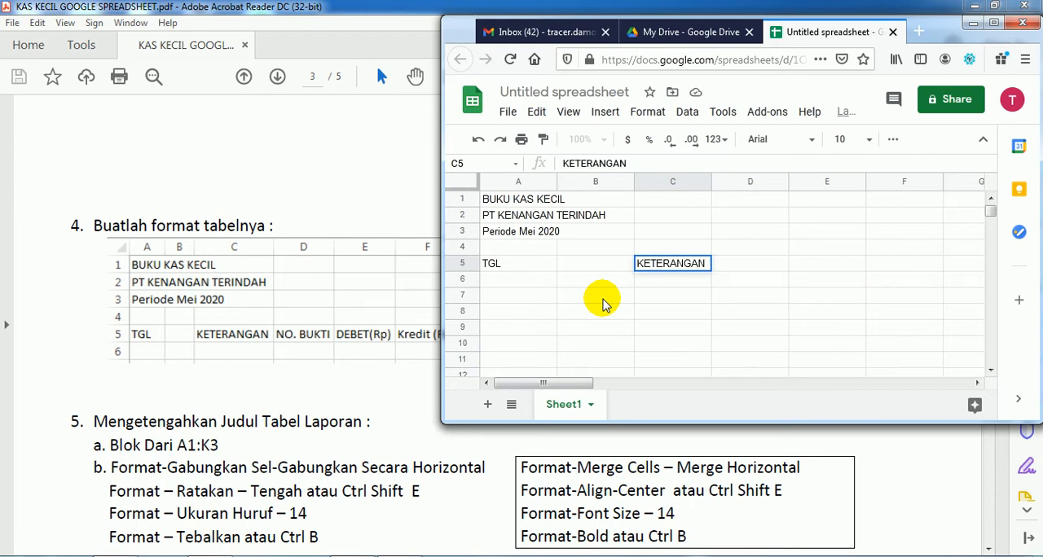
pyautogui.press('Tab')
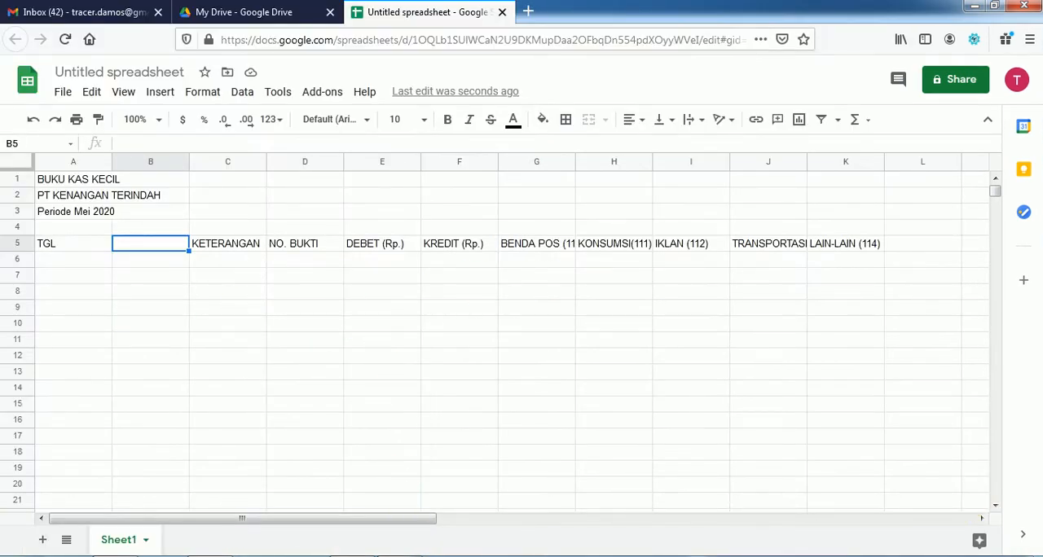
# Step: Check the PDF's title formatting instructions and merge the report title range A1:K3 horizontally in the spreadsheet
pyautogui.click(405, 555)
pyautogui.scroll(-3, 411, 445)
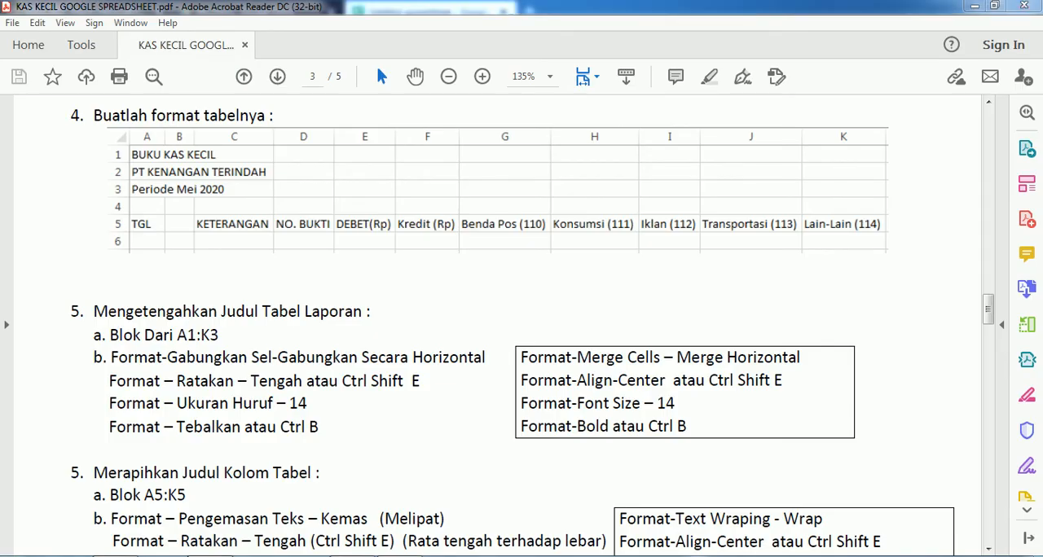
pyautogui.hotkey('alt', 'Tab')
pyautogui.click(46, 177)
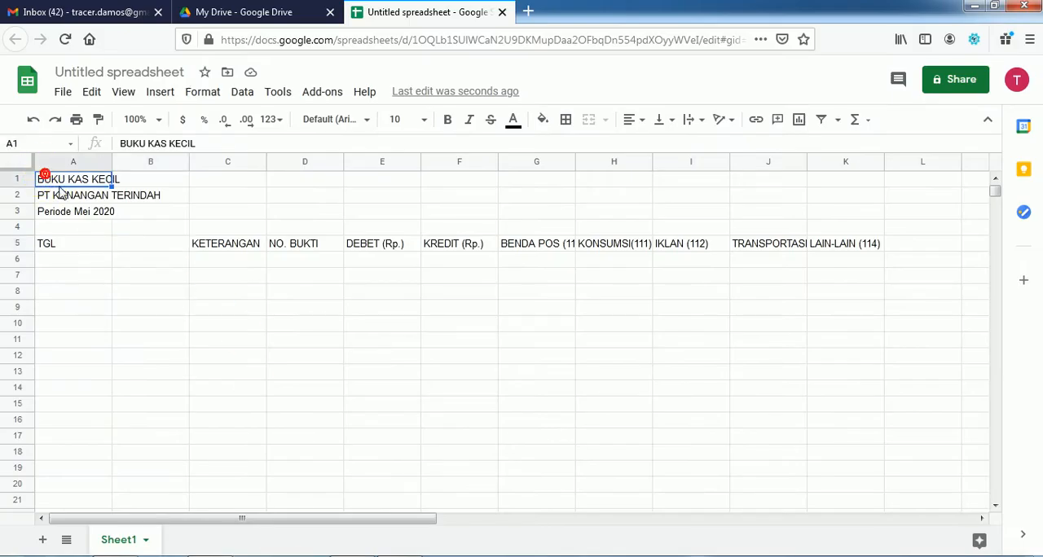
pyautogui.moveTo(49, 182); pyautogui.dragTo(834, 214)
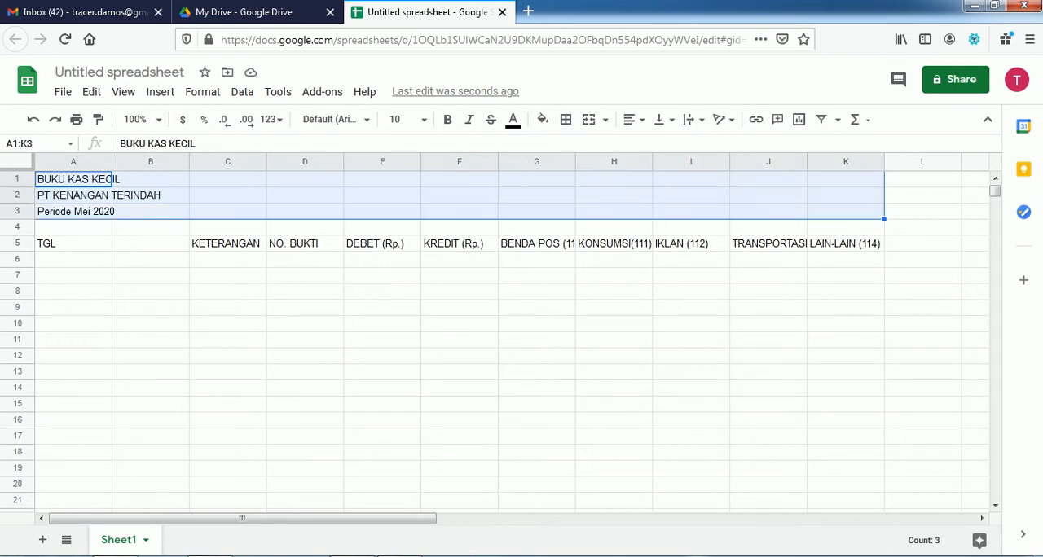
pyautogui.hotkey('alt', 'Tab')
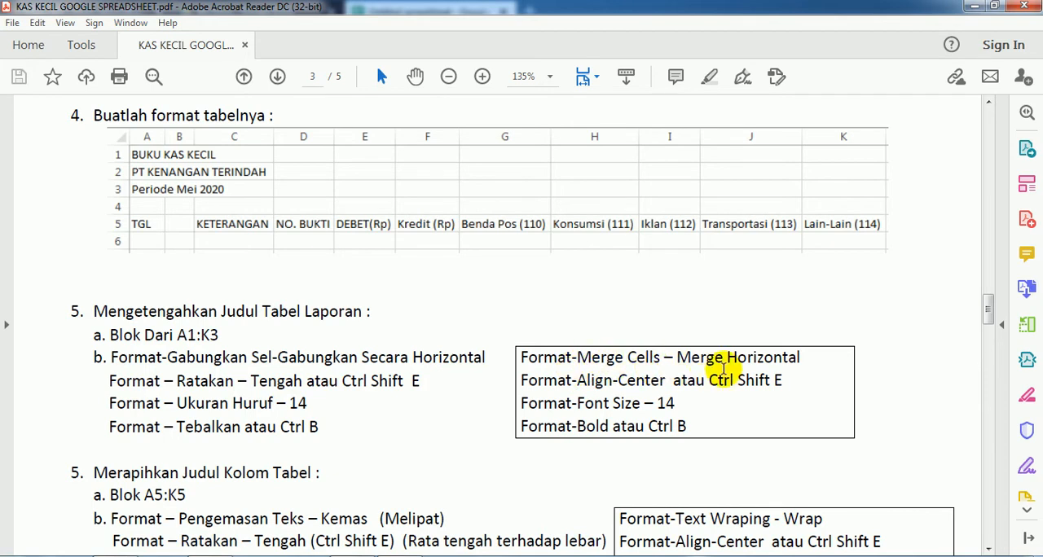
pyautogui.hotkey('alt', 'Tab')
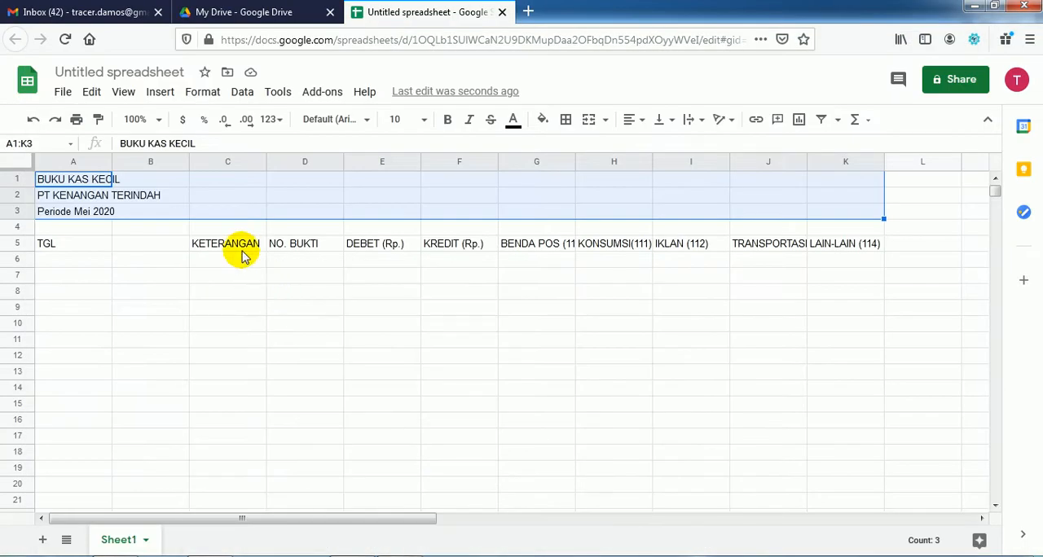
pyautogui.click(204, 92)
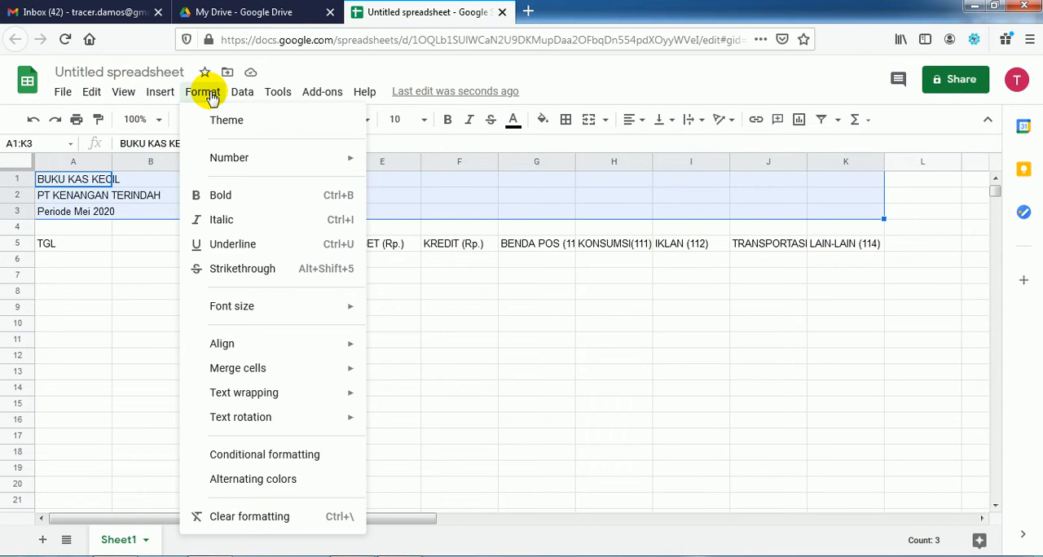
pyautogui.moveTo(298, 373)
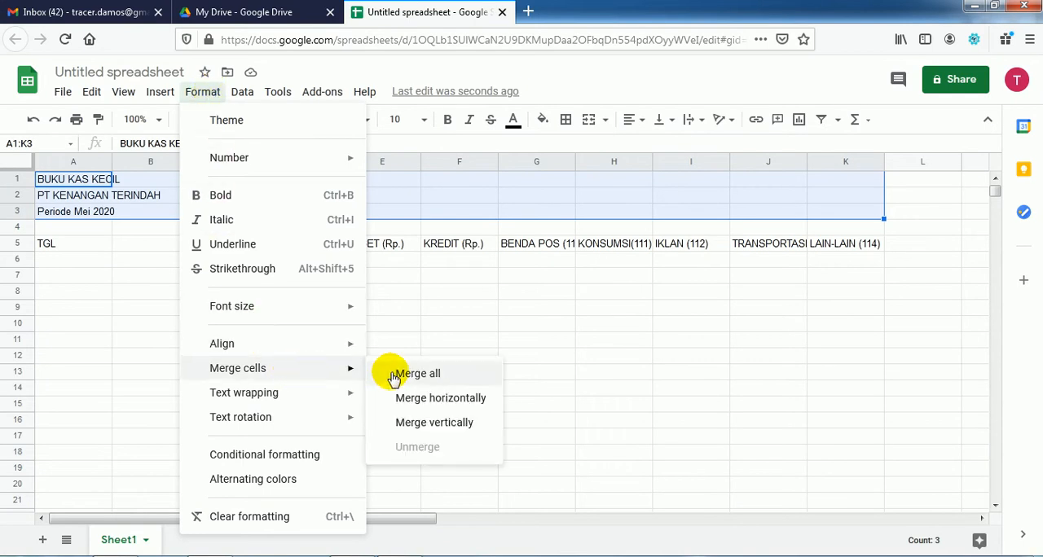
pyautogui.click(461, 400)
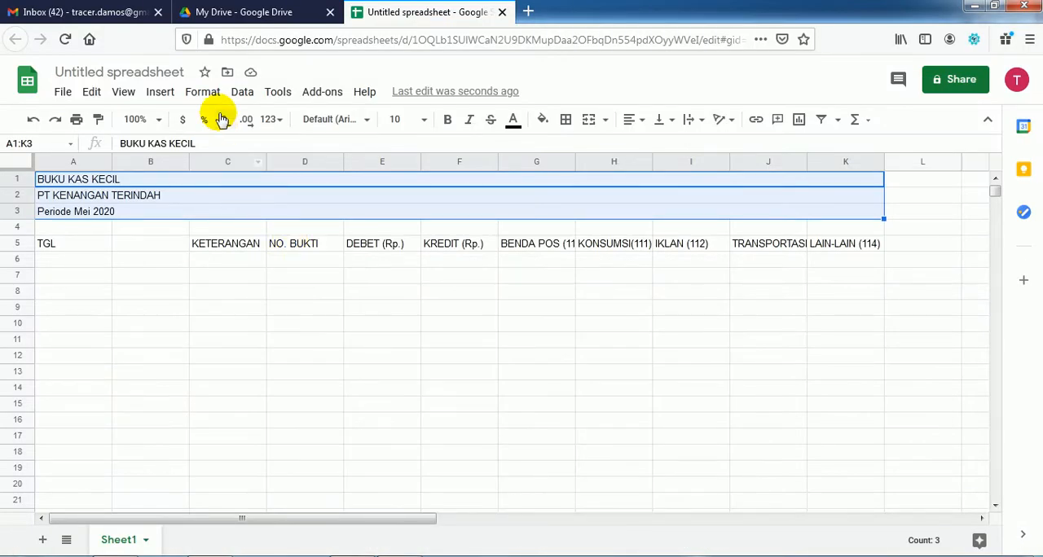
# Step: Center the three merged report titles in A1:K3 horizontally
pyautogui.click(208, 96)
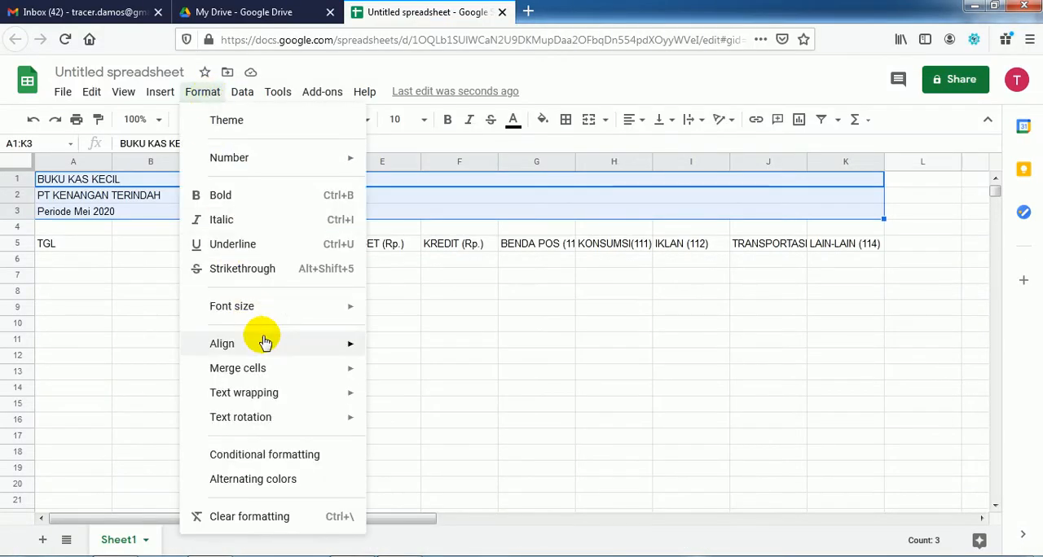
pyautogui.moveTo(269, 344)
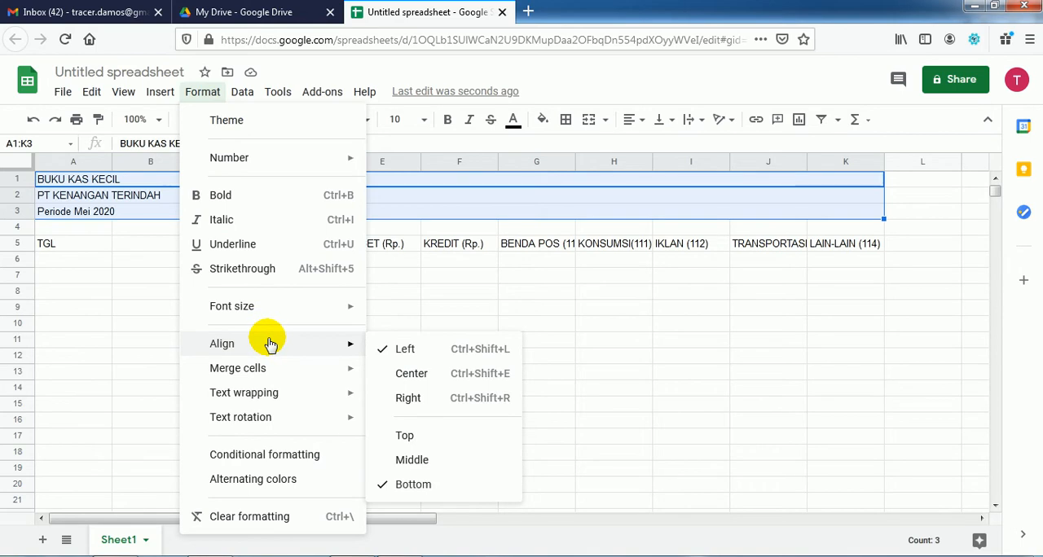
pyautogui.click(401, 374)
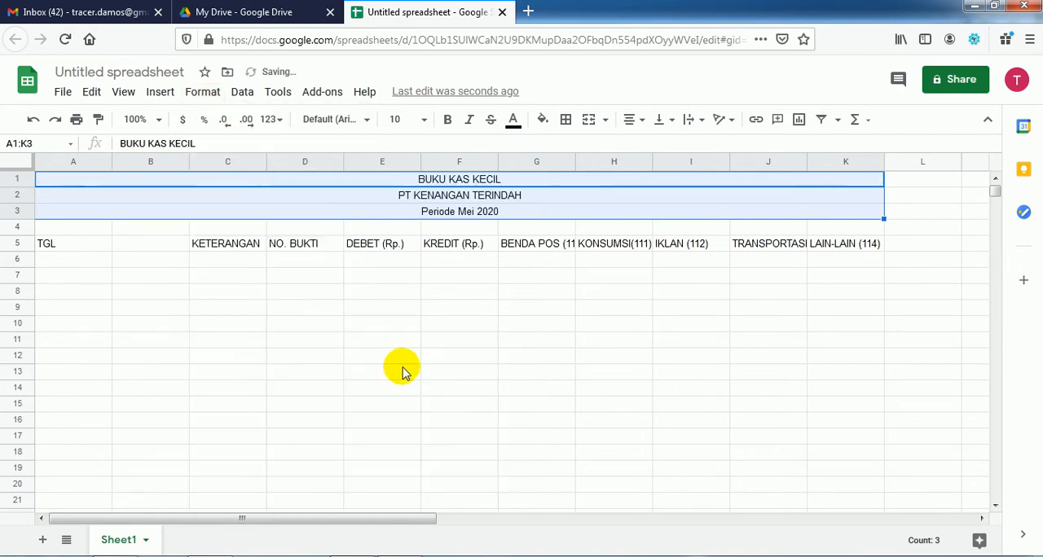
# Step: Check the PDF for the title text size and set the report titles in A1:K3 to font size 14
pyautogui.click(391, 556)
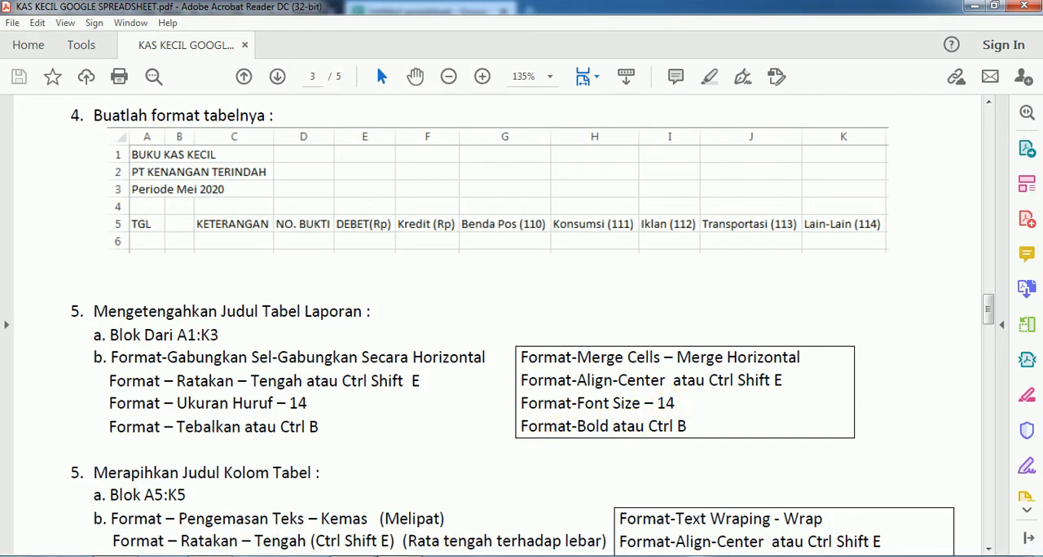
pyautogui.click(359, 556)
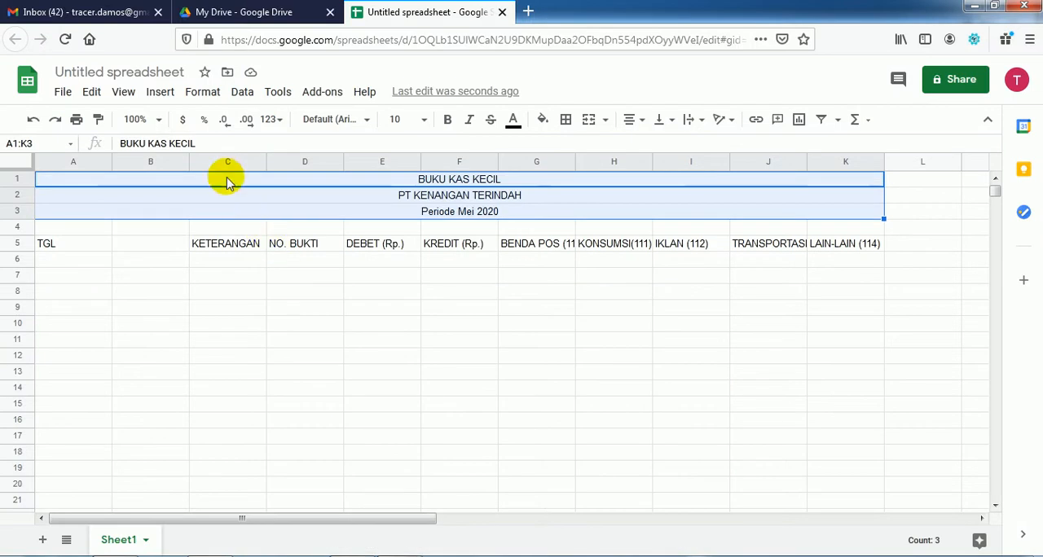
pyautogui.click(203, 94)
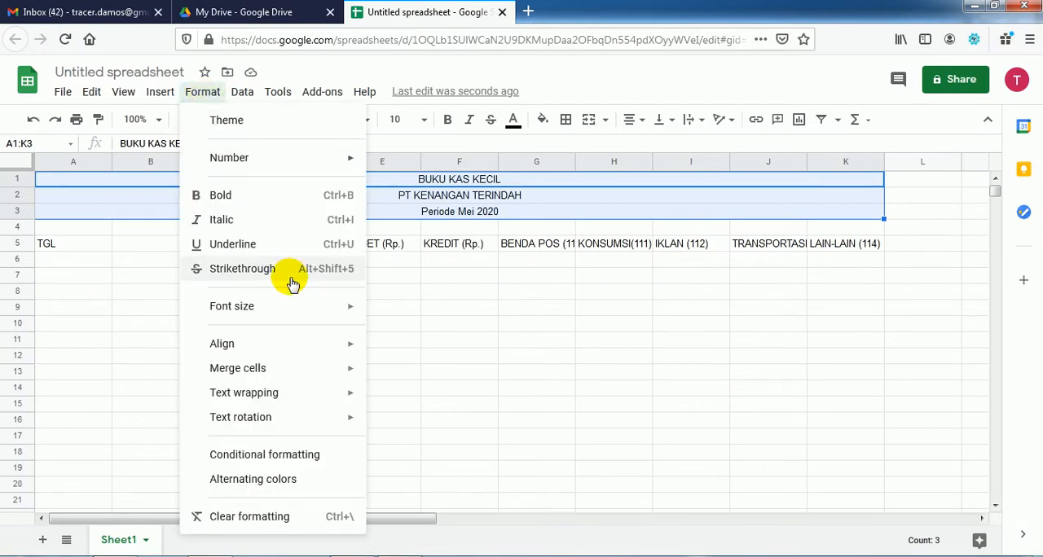
pyautogui.moveTo(310, 307)
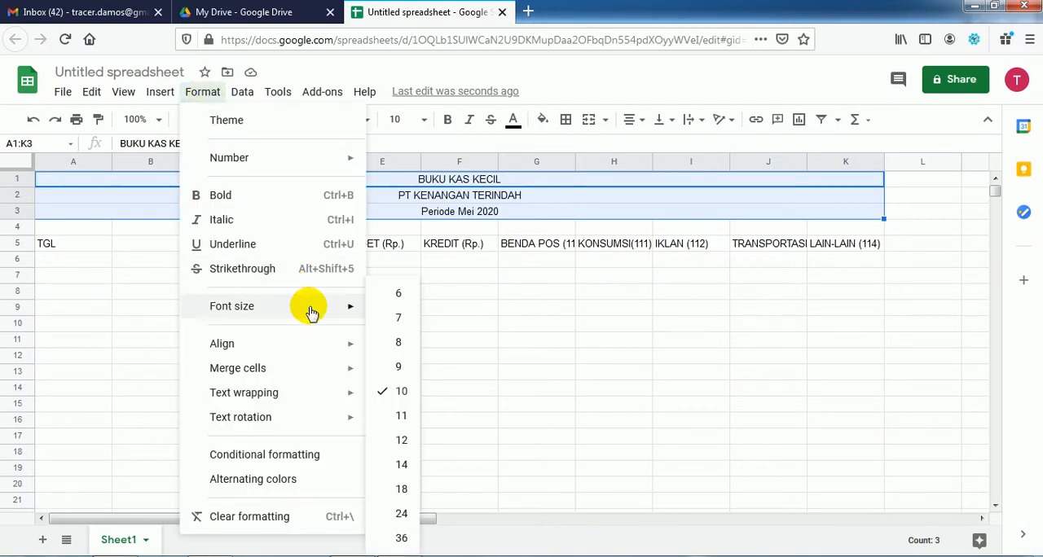
pyautogui.click(396, 465)
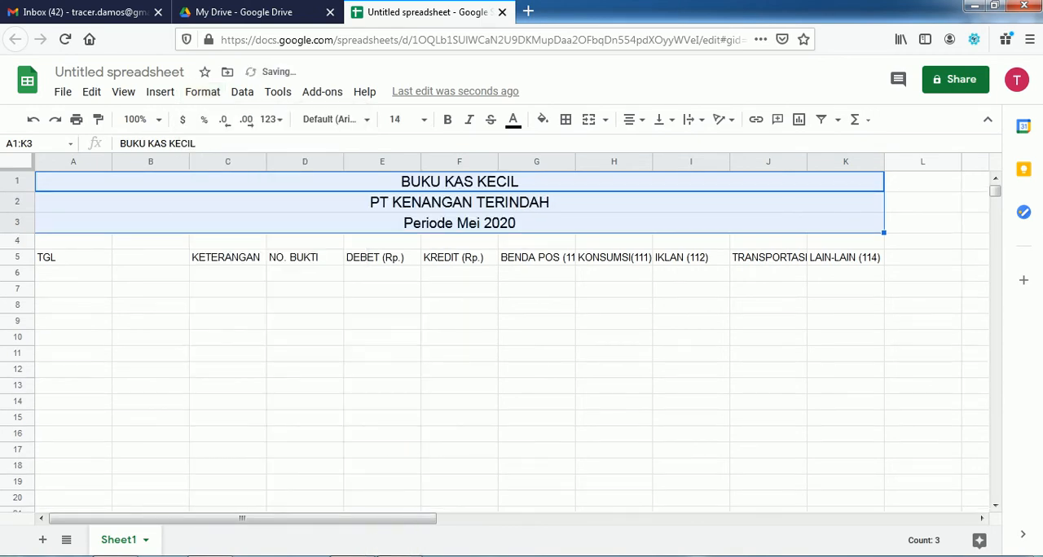
# Step: Confirm the remaining title formatting in the PDF and make the report titles in A1:K3 bold
pyautogui.hotkey('alt', 'Tab')
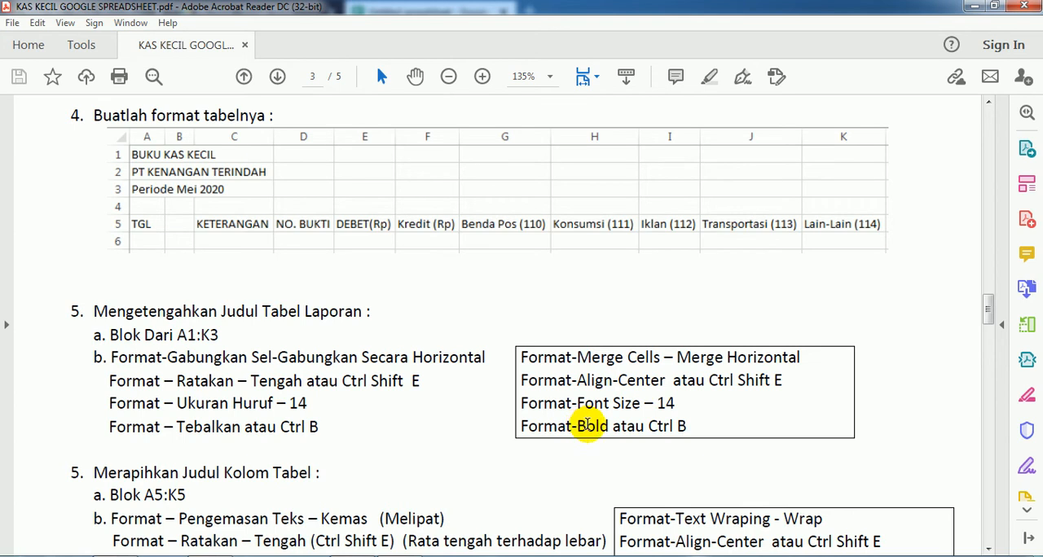
pyautogui.hotkey('alt', 'Tab')
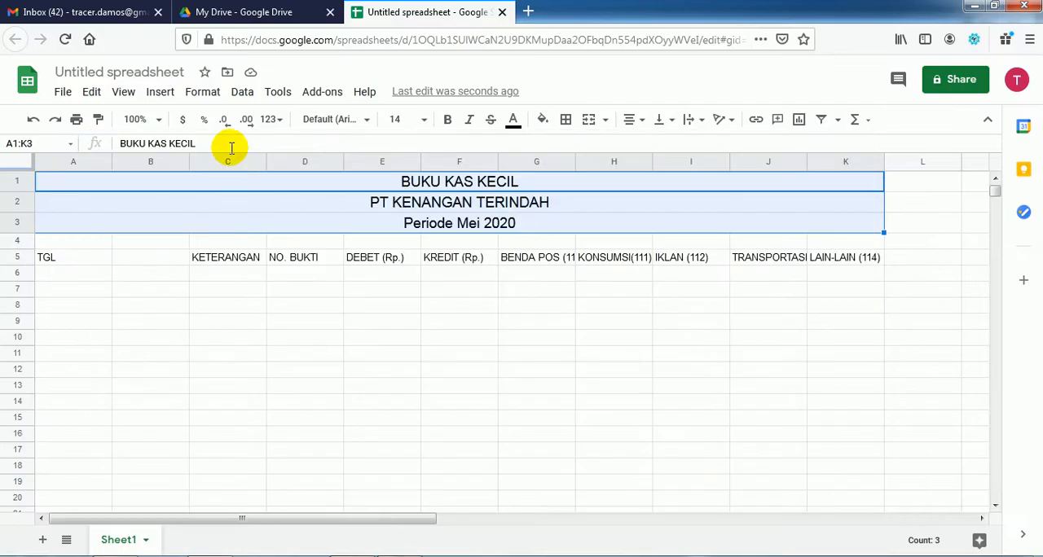
pyautogui.click(202, 92)
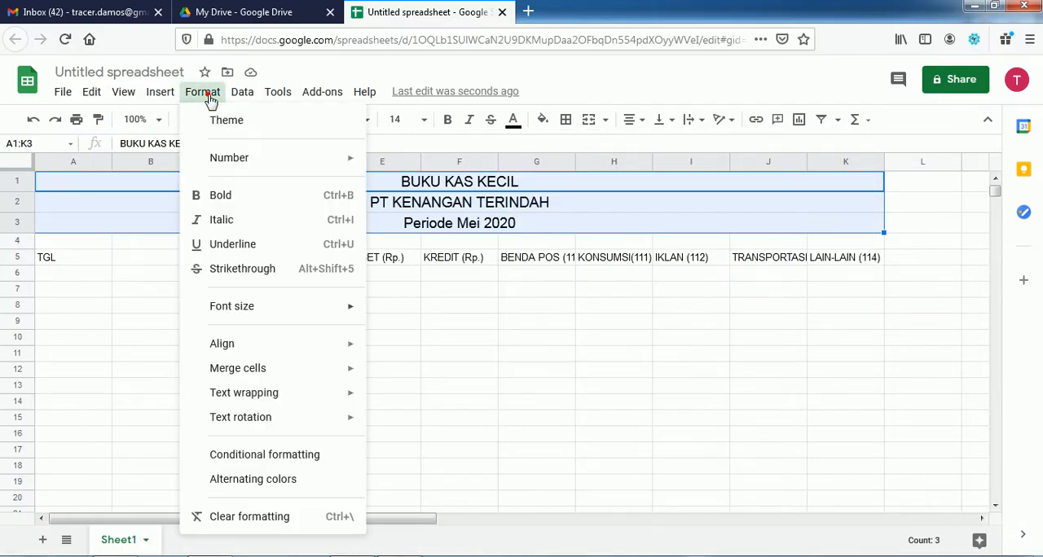
pyautogui.click(226, 201)
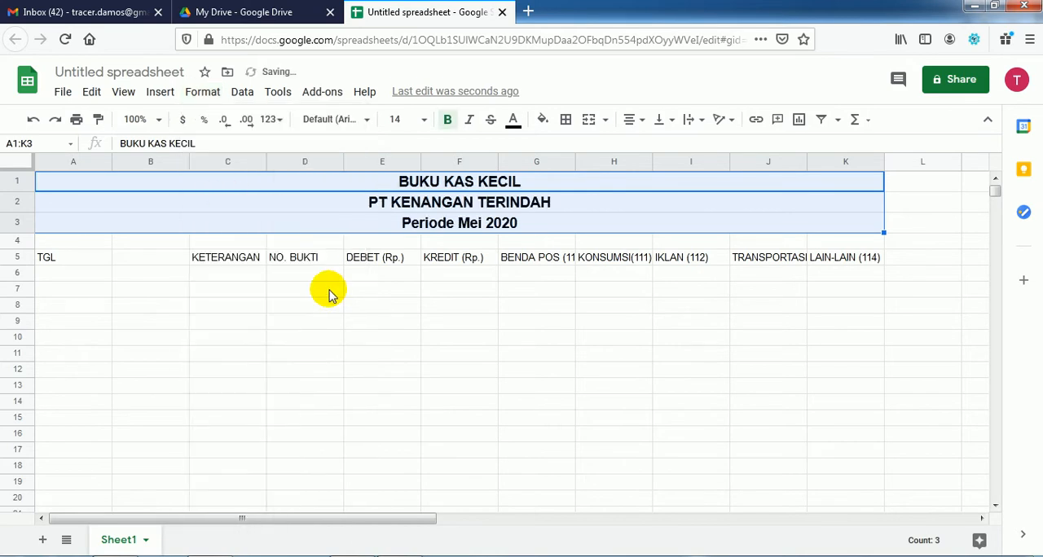
pyautogui.click(345, 342)
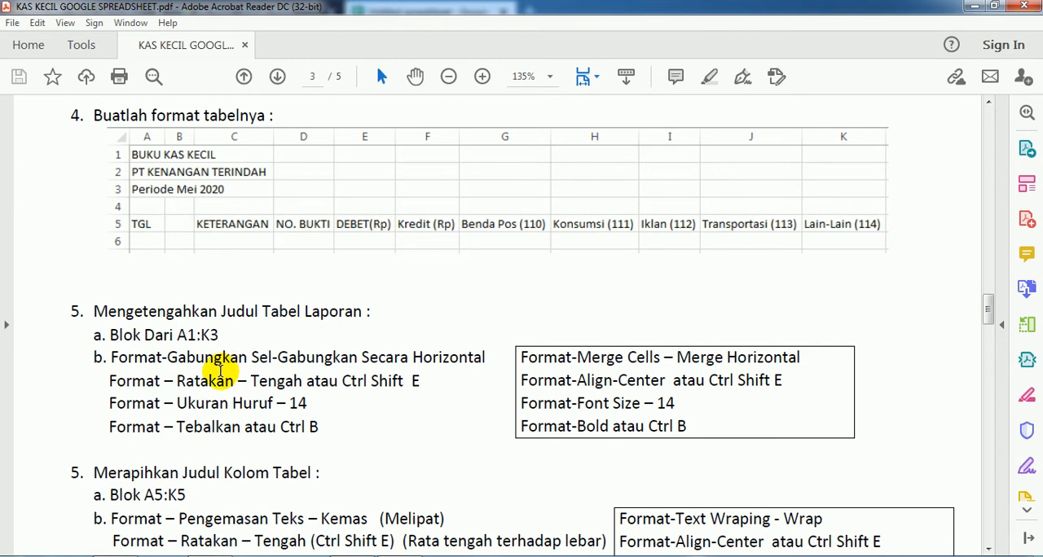
# Step: Consult the PDF's column heading instructions and set the text wrapping of header cells A5:K5 to Wrap
pyautogui.scroll(-3, 310, 402)
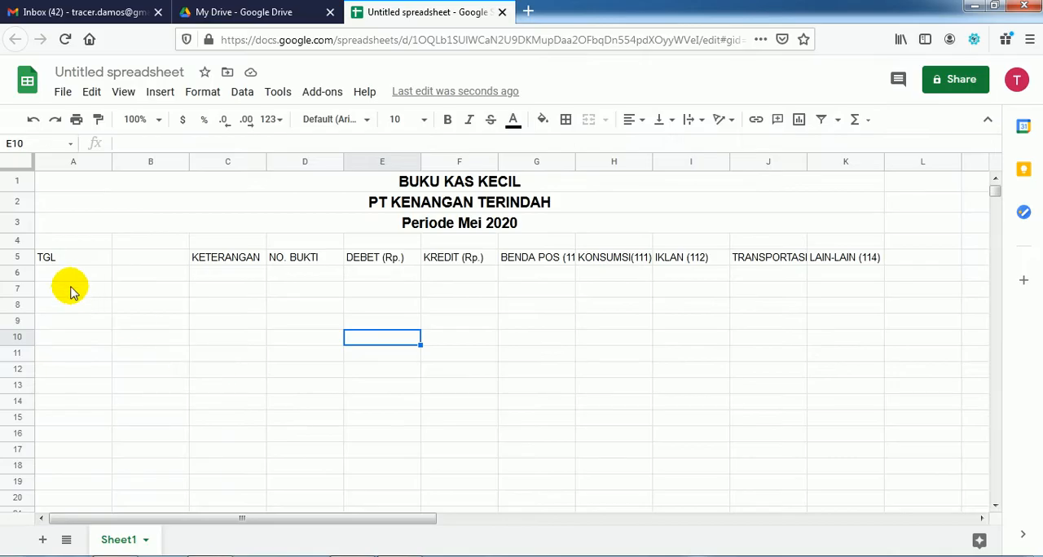
pyautogui.moveTo(51, 257); pyautogui.dragTo(823, 257)
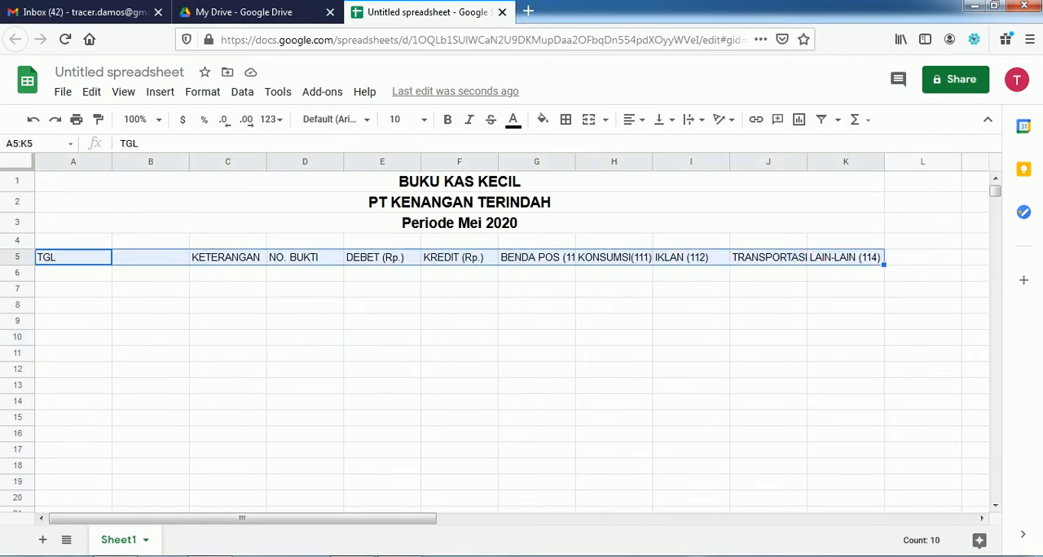
pyautogui.click(399, 555)
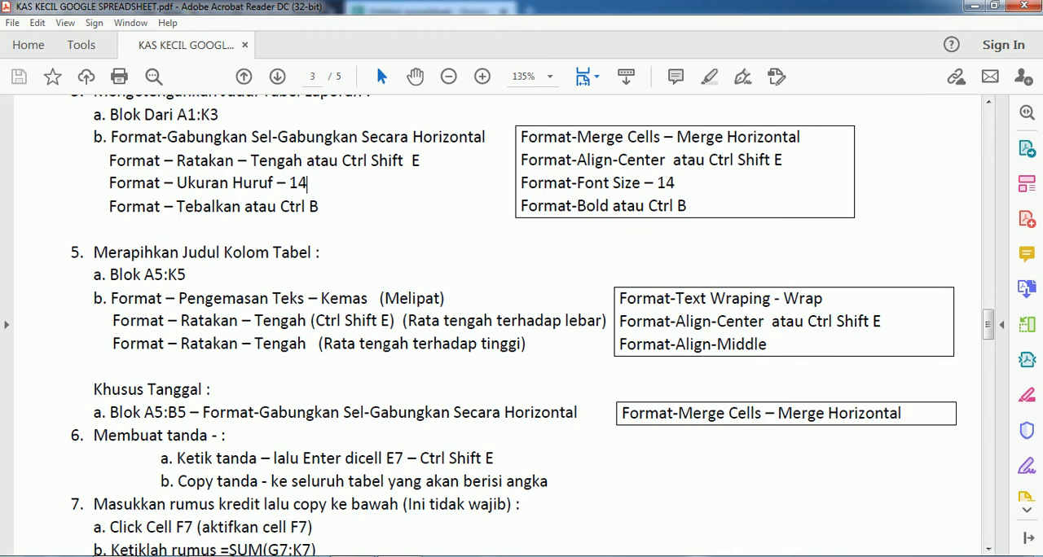
pyautogui.moveTo(208, 554)
pyautogui.click(219, 472)
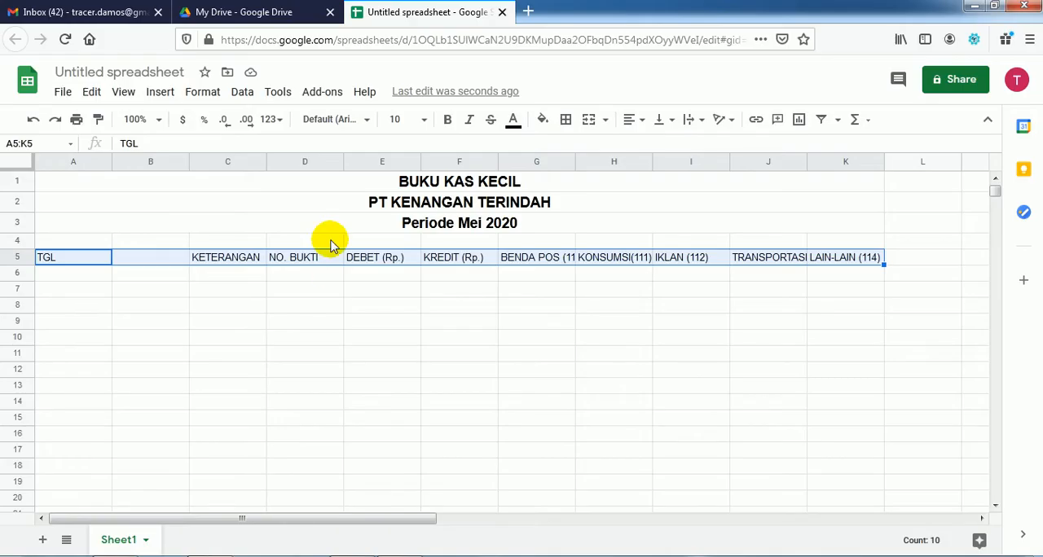
pyautogui.click(203, 96)
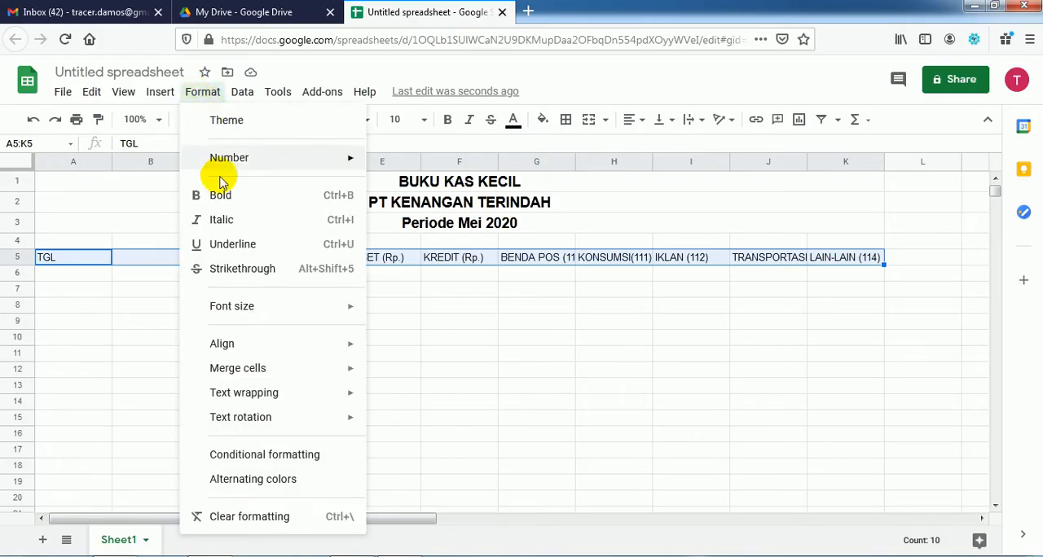
pyautogui.moveTo(231, 430)
pyautogui.moveTo(303, 399)
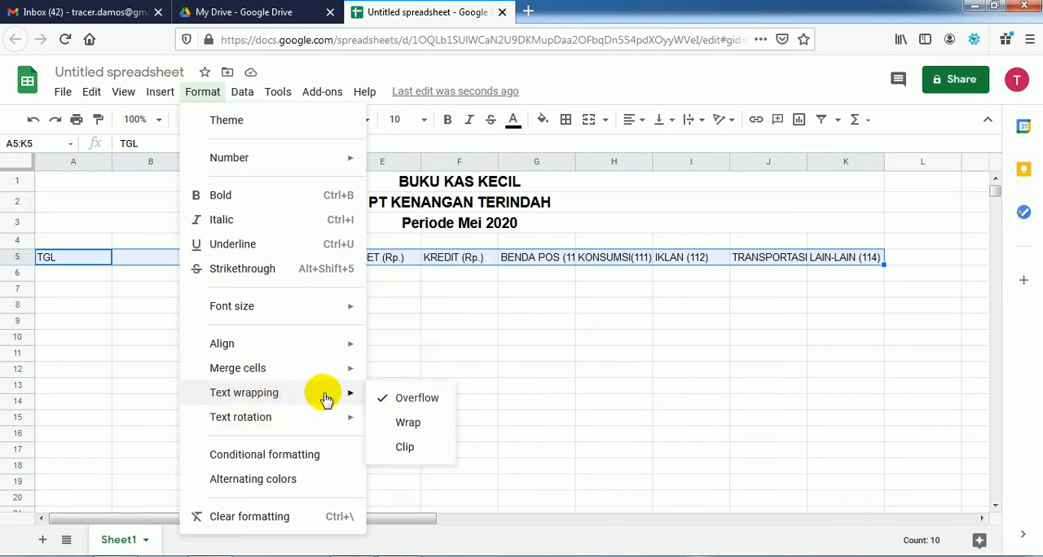
pyautogui.click(403, 426)
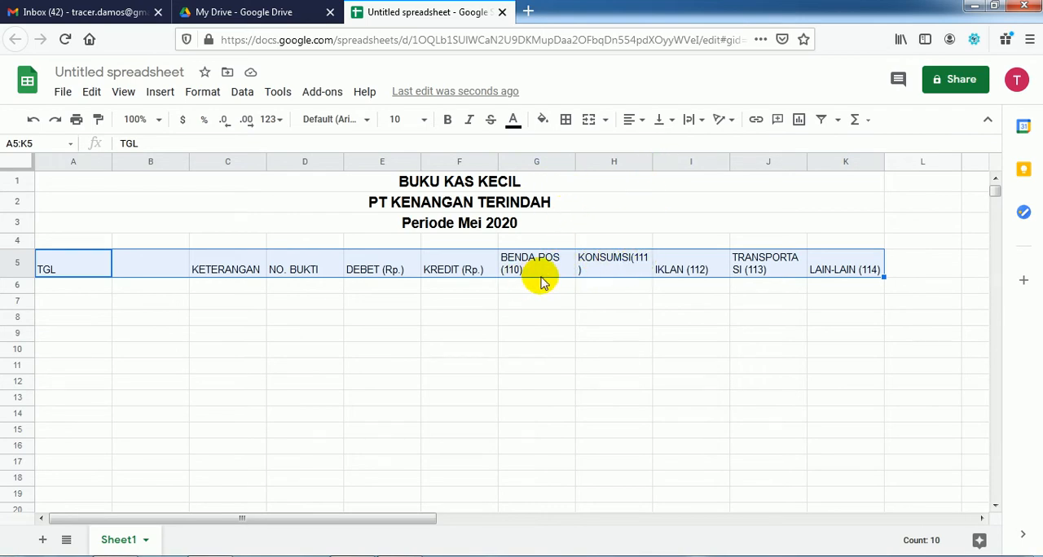
# Step: Correct the header in H5 to KONSUMSI (111), adding a space before the bracketed code
pyautogui.click(625, 271)
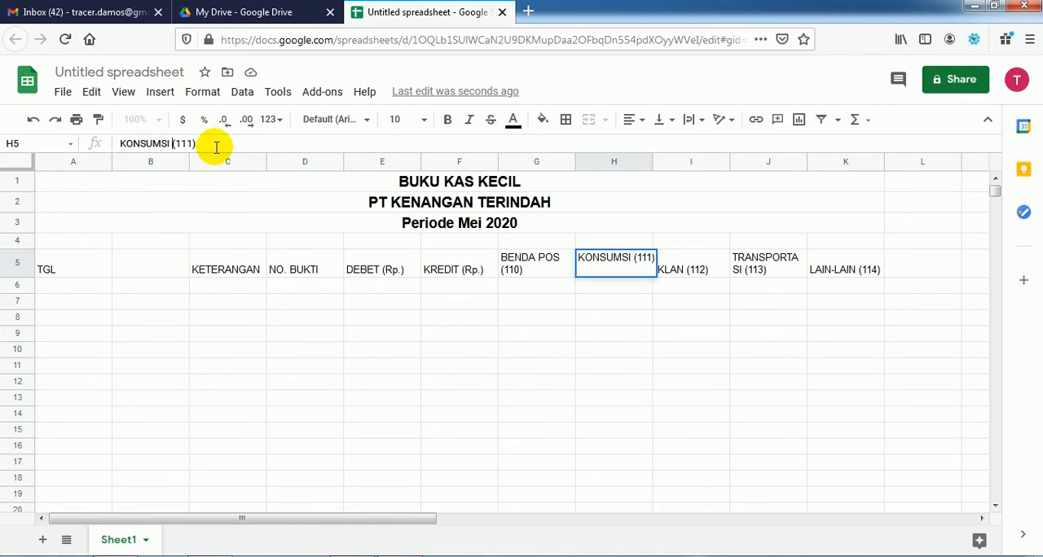
pyautogui.press('Return')
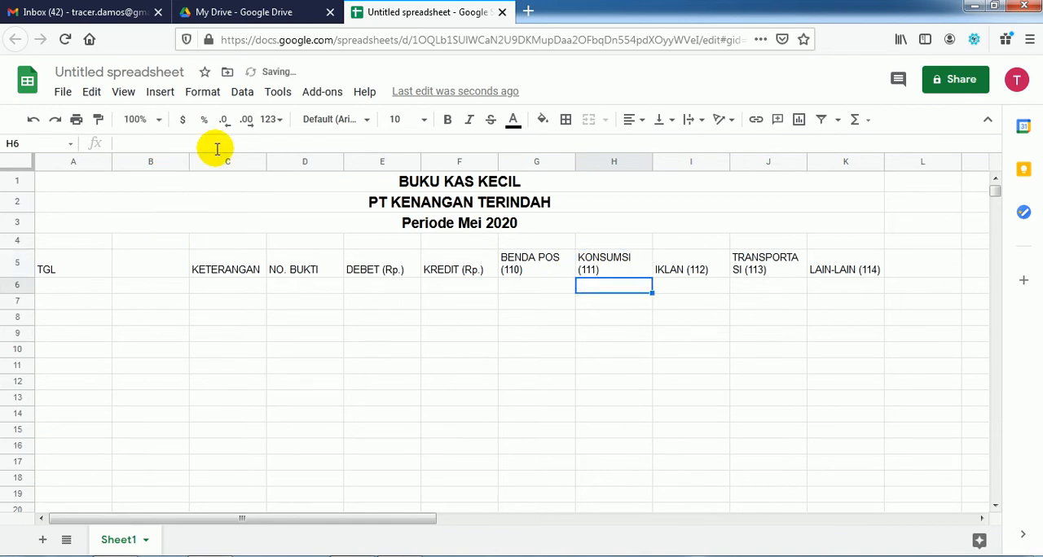
pyautogui.click(250, 324)
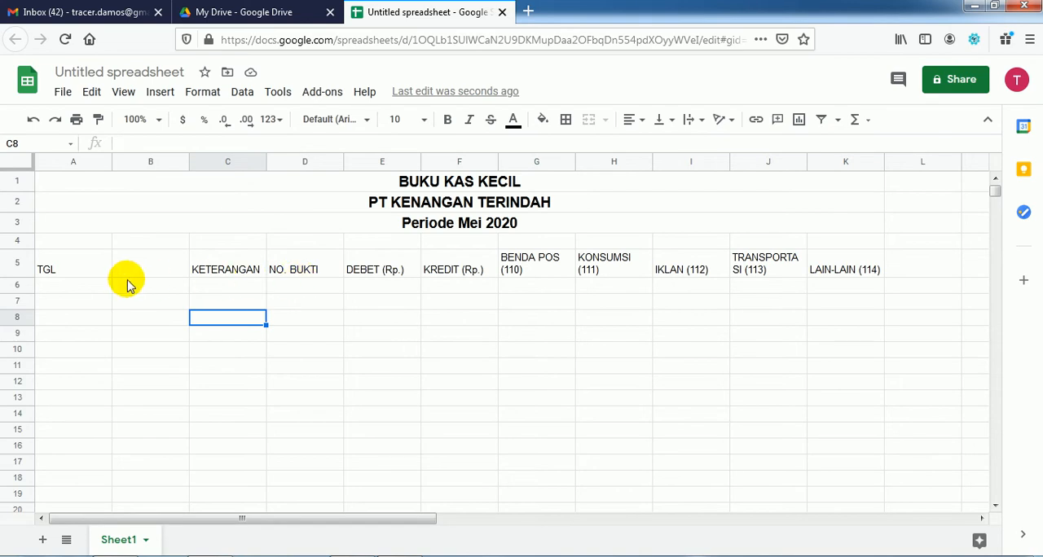
# Step: Check the PDF's column heading alignment and center the header cells A5:K5 horizontally
pyautogui.moveTo(65, 269); pyautogui.dragTo(821, 270)
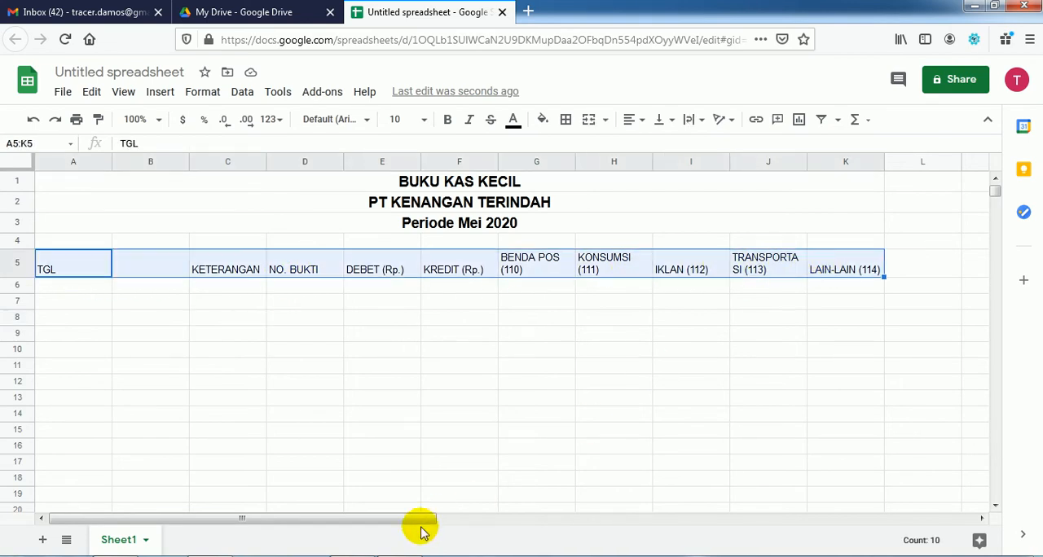
pyautogui.click(398, 555)
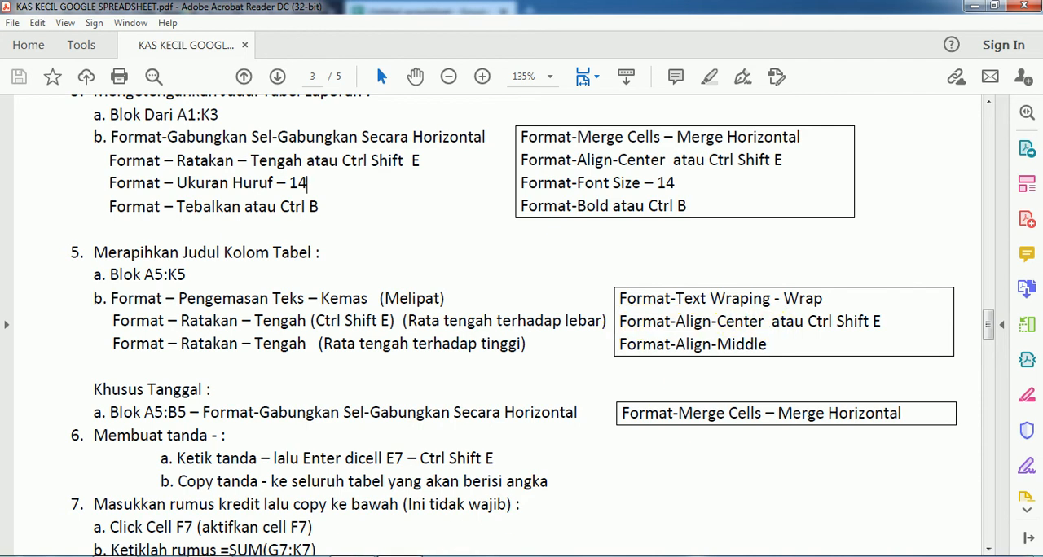
pyautogui.hotkey('alt', 'Tab')
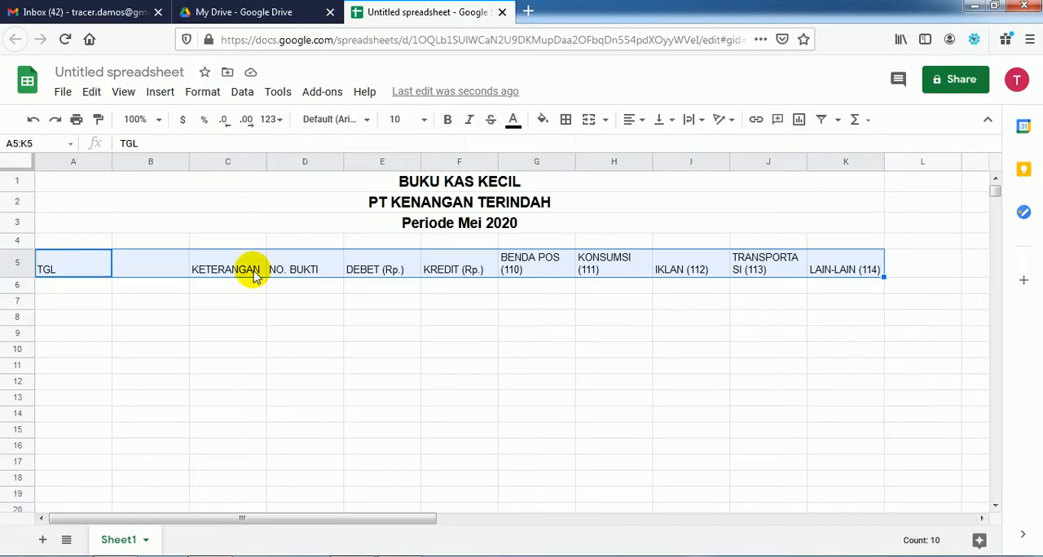
pyautogui.click(209, 96)
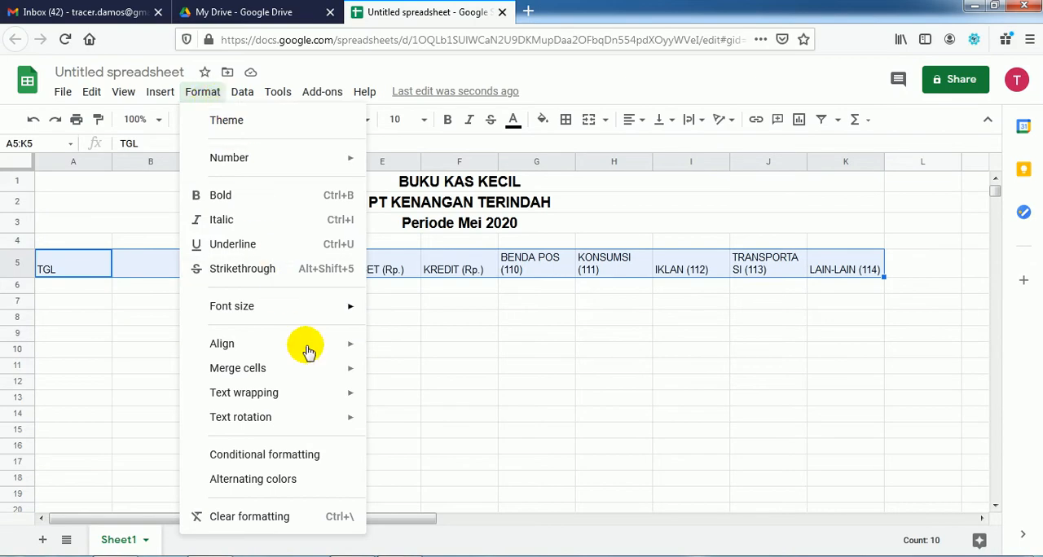
pyautogui.moveTo(306, 350)
pyautogui.click(408, 374)
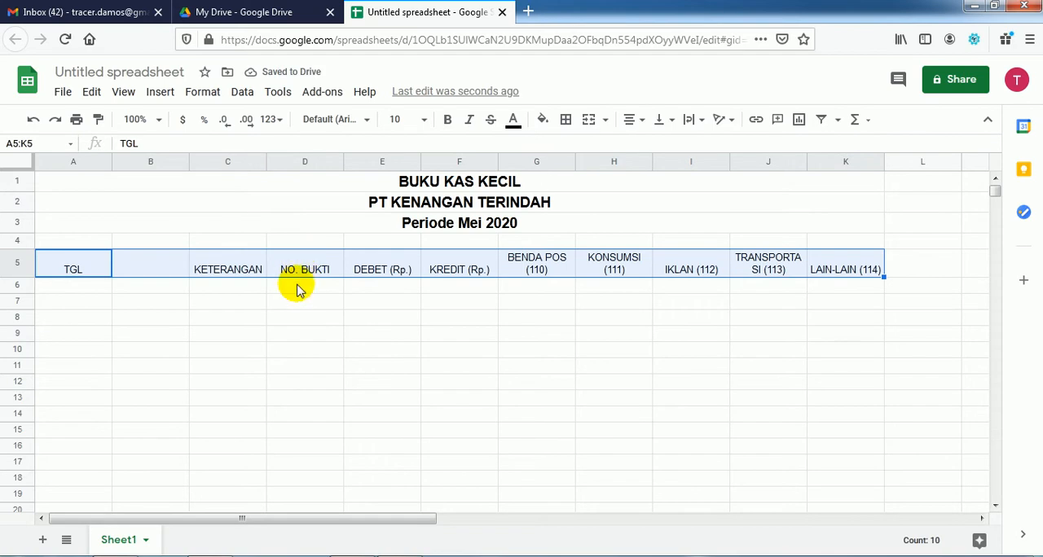
# Step: Consult the PDF's next alignment instruction and align the header cells A5:K5 vertically to Middle
pyautogui.click(392, 556)
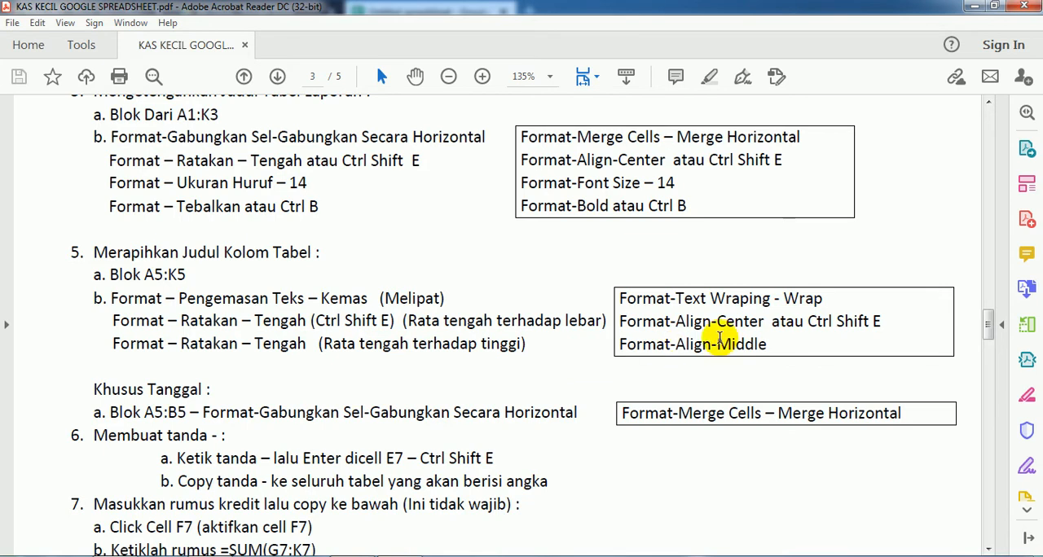
pyautogui.click(391, 556)
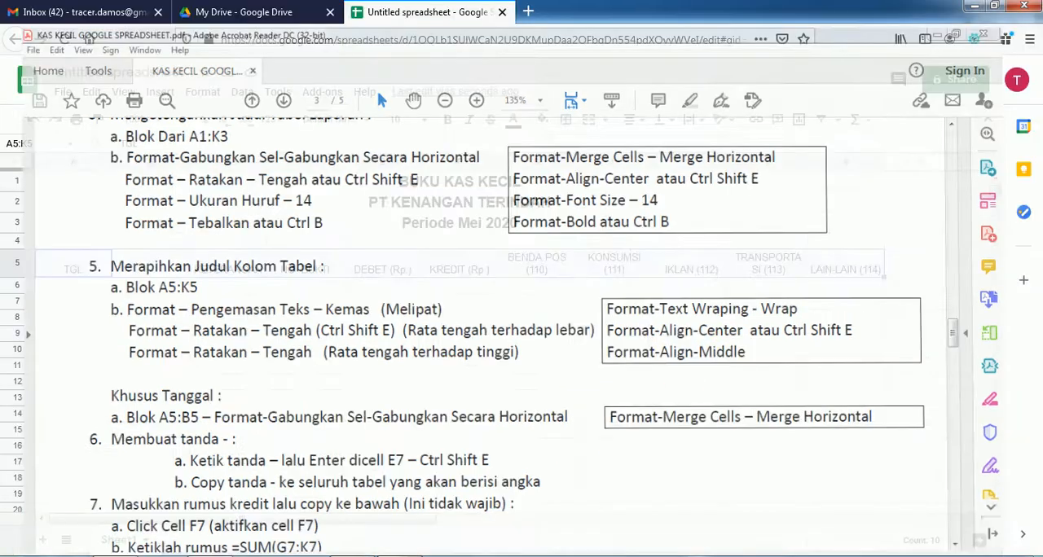
pyautogui.click(202, 92)
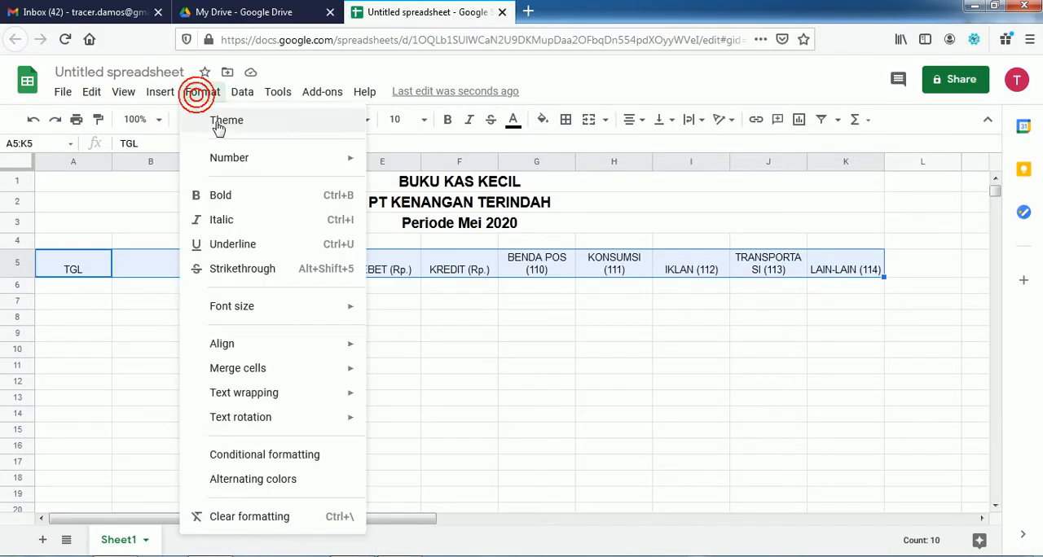
pyautogui.moveTo(280, 344)
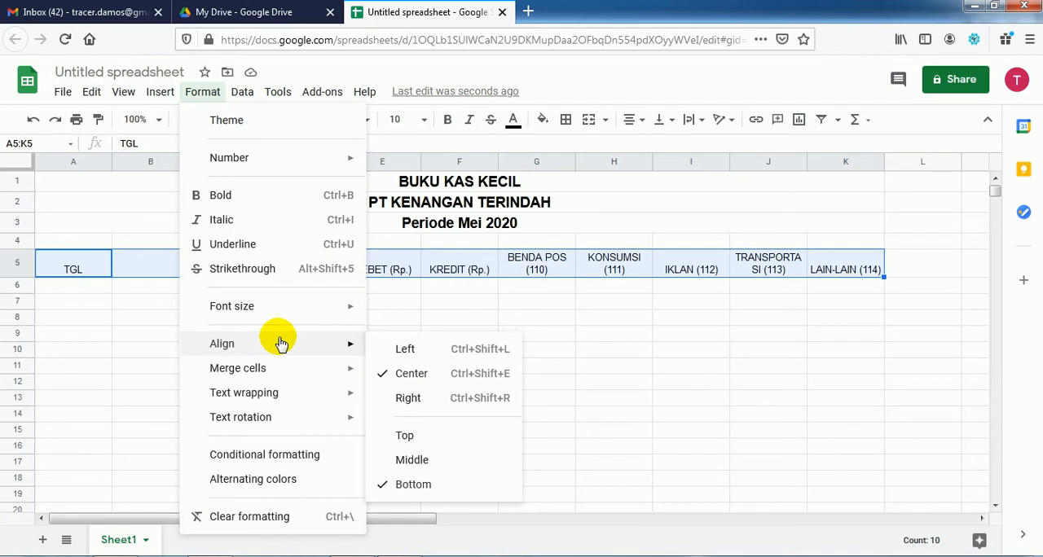
pyautogui.click(412, 459)
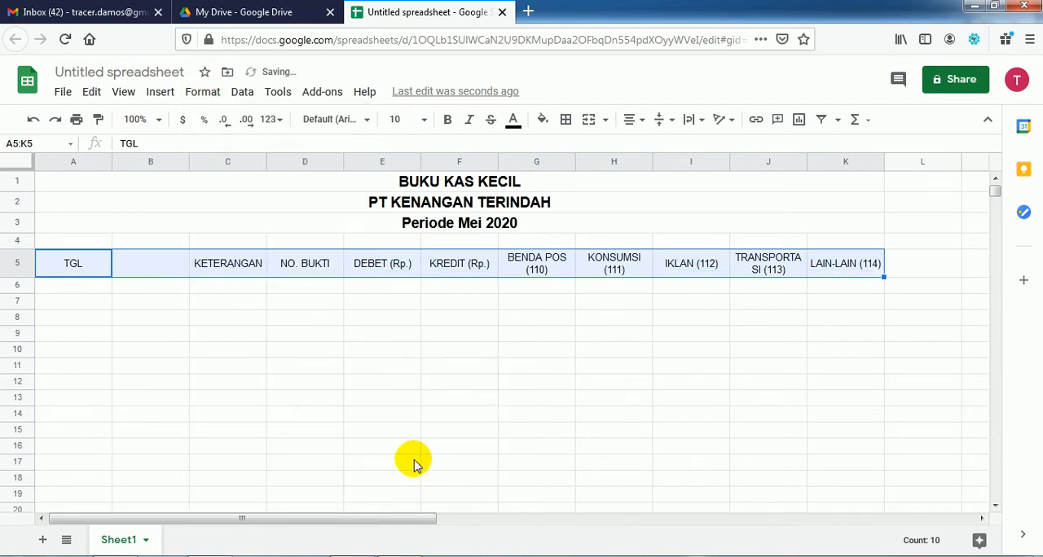
pyautogui.click(423, 431)
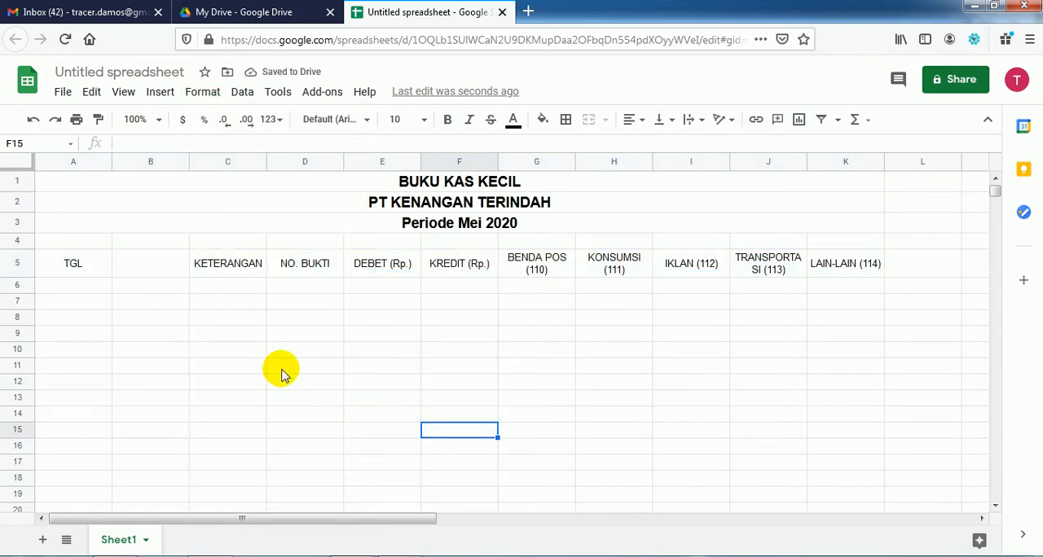
# Step: Merge the TGL header cells A5:B5 horizontally
pyautogui.moveTo(76, 265); pyautogui.dragTo(128, 277)
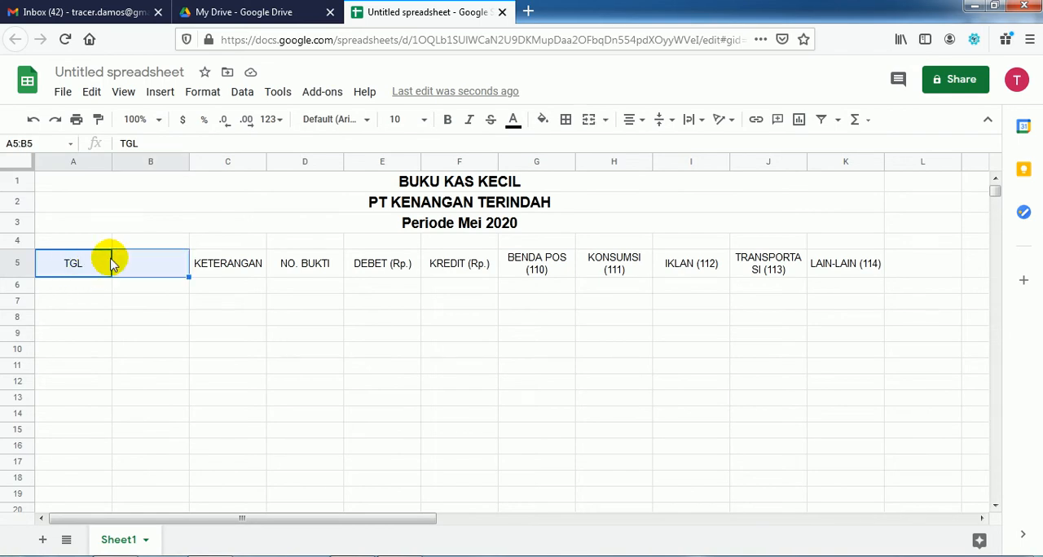
pyautogui.click(200, 94)
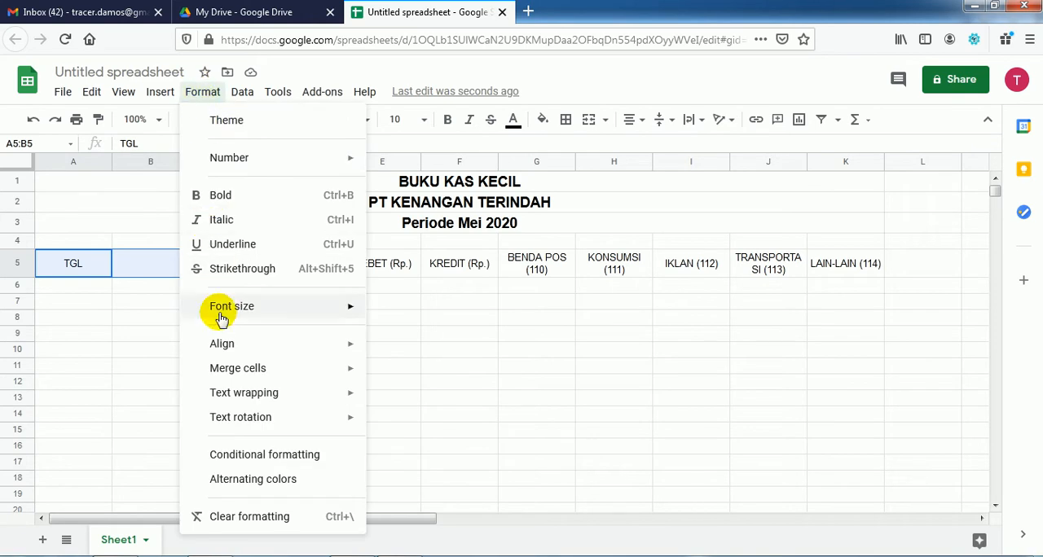
pyautogui.moveTo(263, 372)
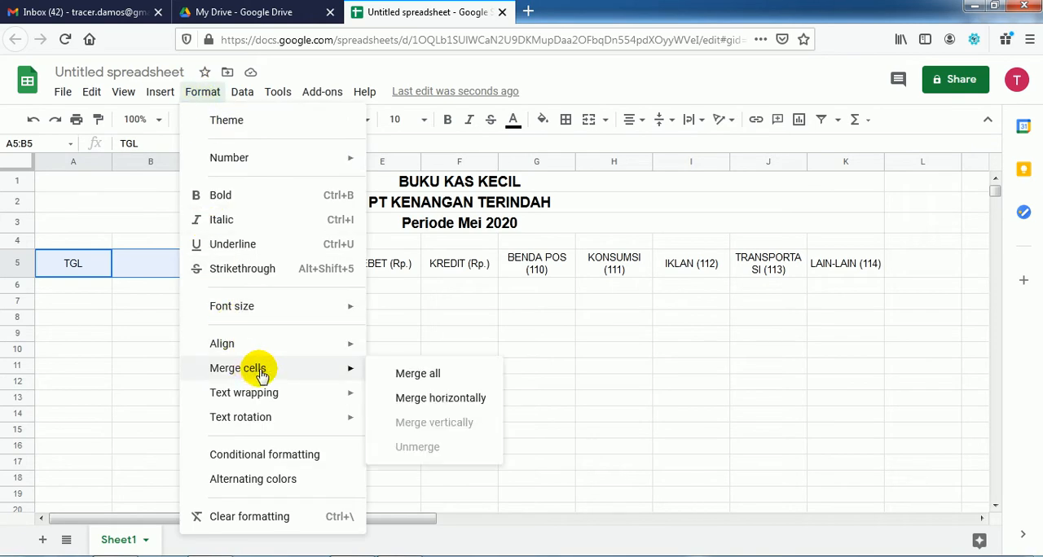
pyautogui.click(414, 399)
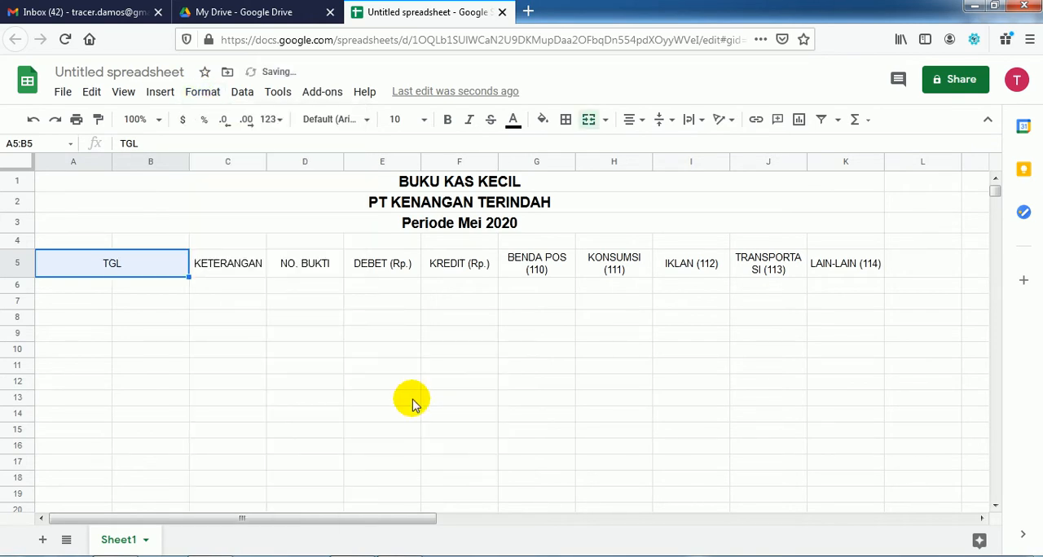
# Step: Consult the PDF's dash instructions, enter - in cell E7 under DEBET (Rp.) and center it
pyautogui.click(400, 555)
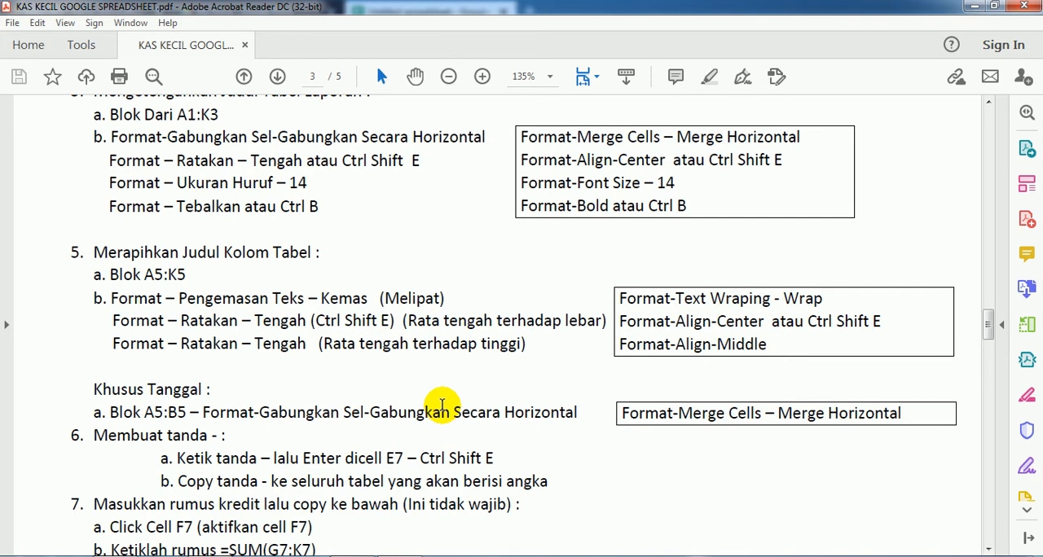
pyautogui.scroll(-3, 440, 405)
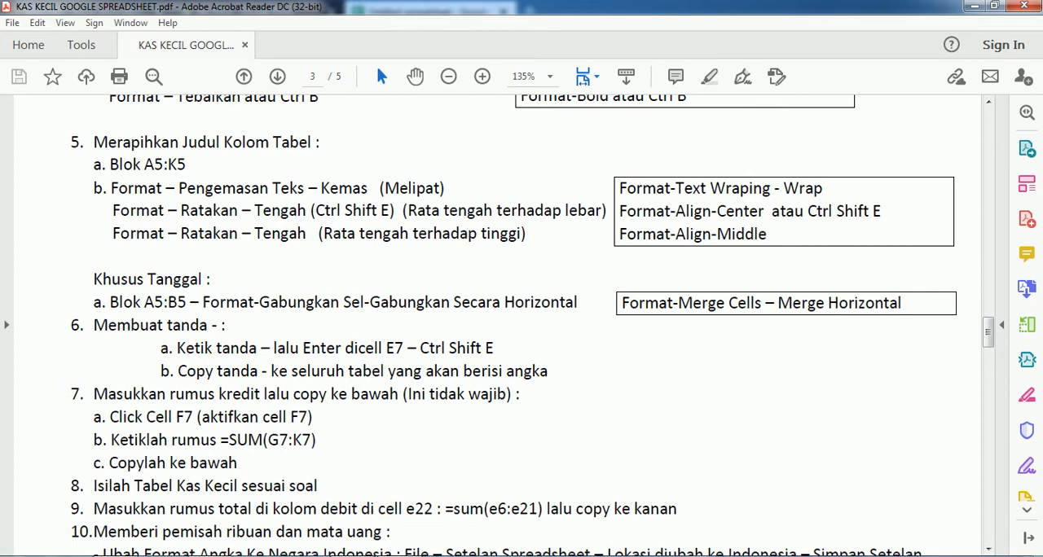
pyautogui.hotkey('alt', 'Tab')
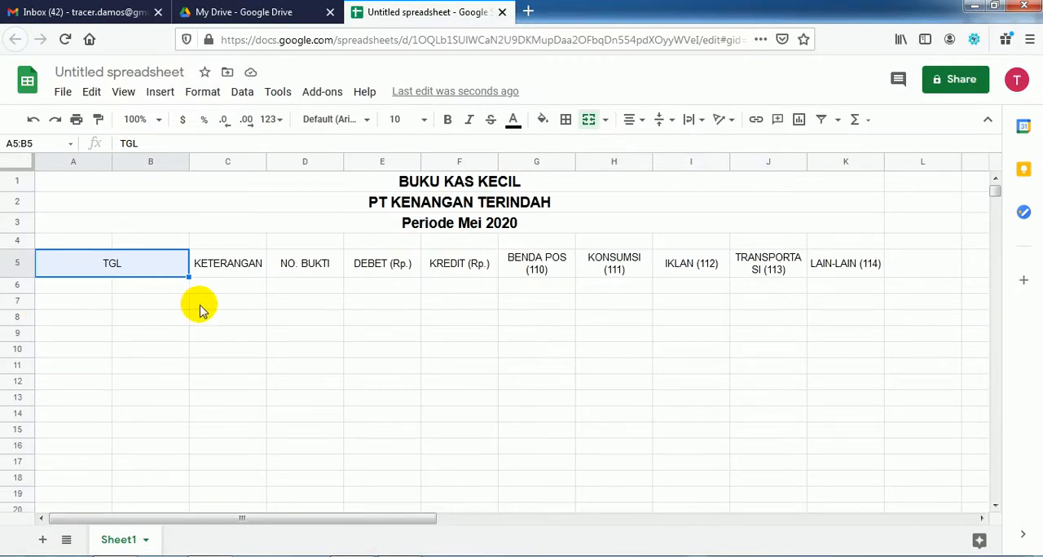
pyautogui.click(370, 303)
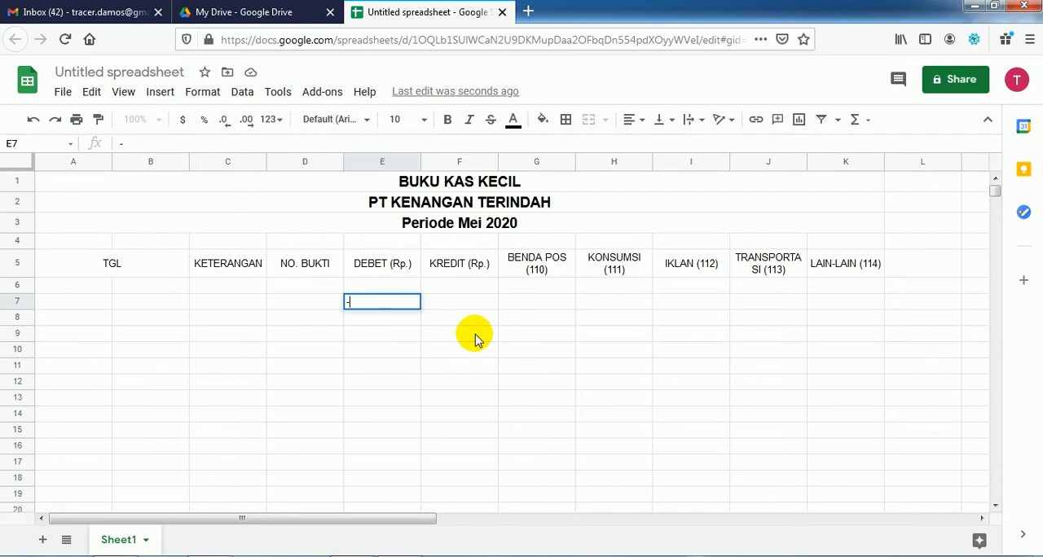
pyautogui.press('Return')
pyautogui.click(400, 304)
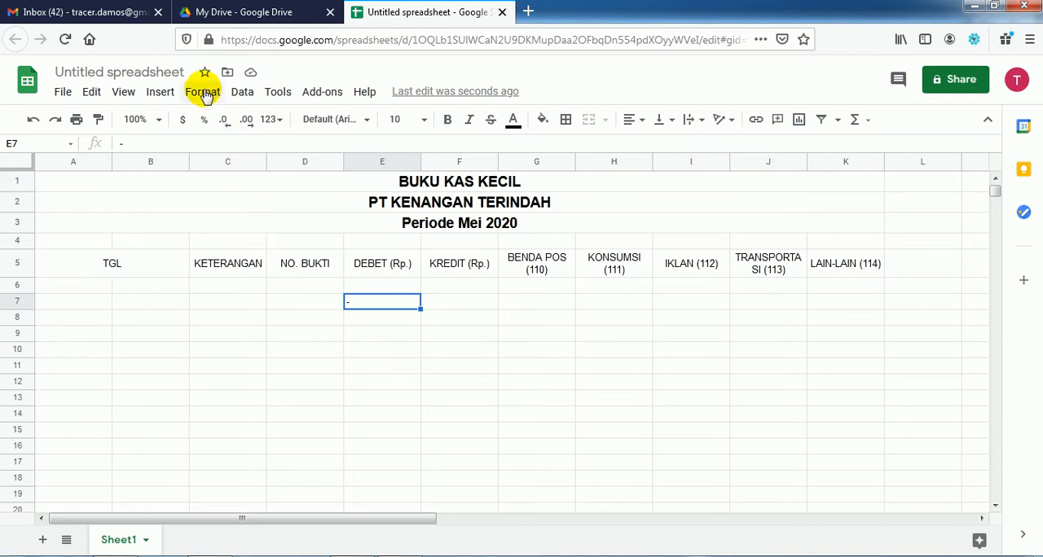
pyautogui.click(394, 556)
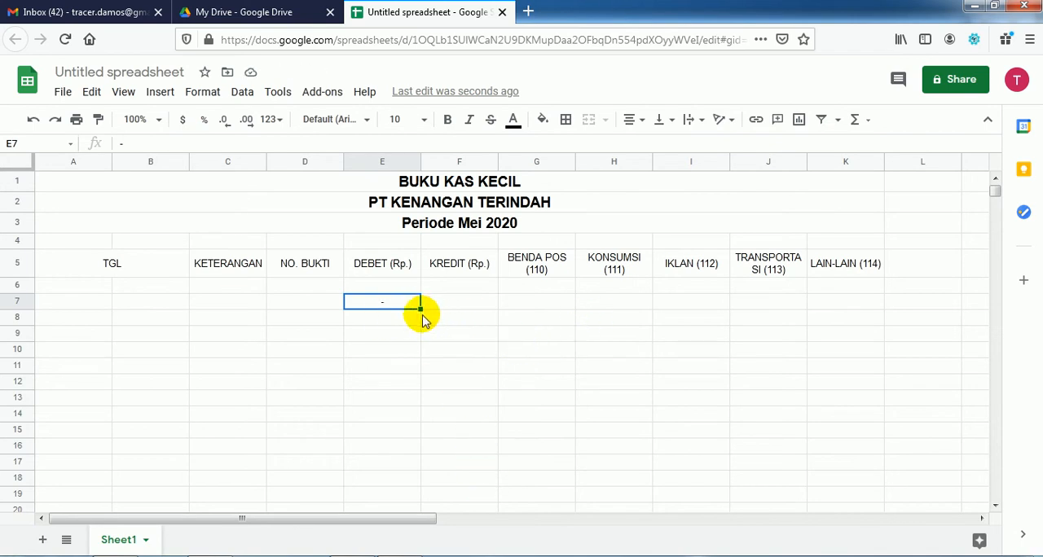
# Step: Copy the dash from E7 across to K7 and fill the row down to row 31
pyautogui.moveTo(421, 309); pyautogui.dragTo(834, 321)
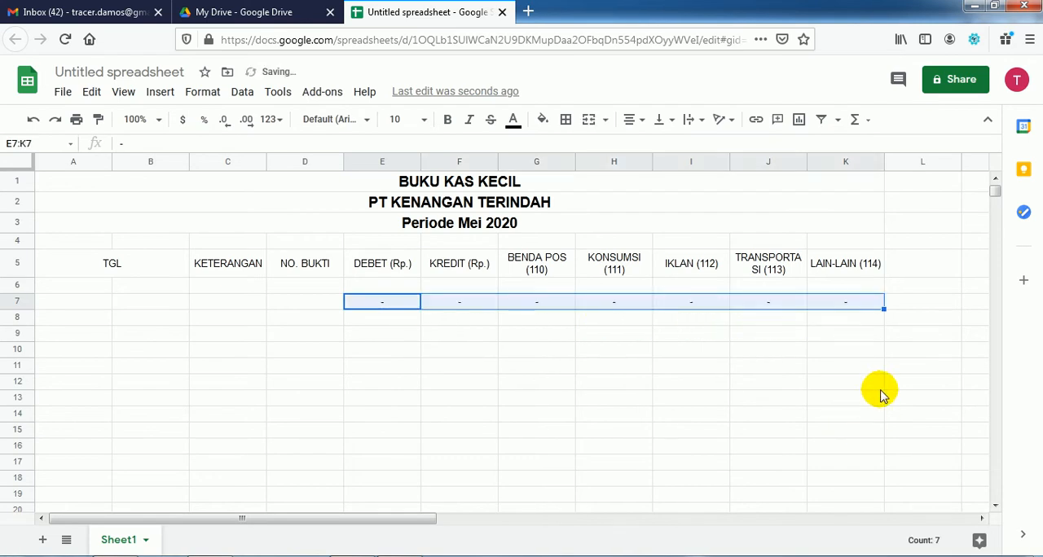
pyautogui.moveTo(884, 307); pyautogui.dragTo(893, 477)
pyautogui.scroll(3, 798, 410)
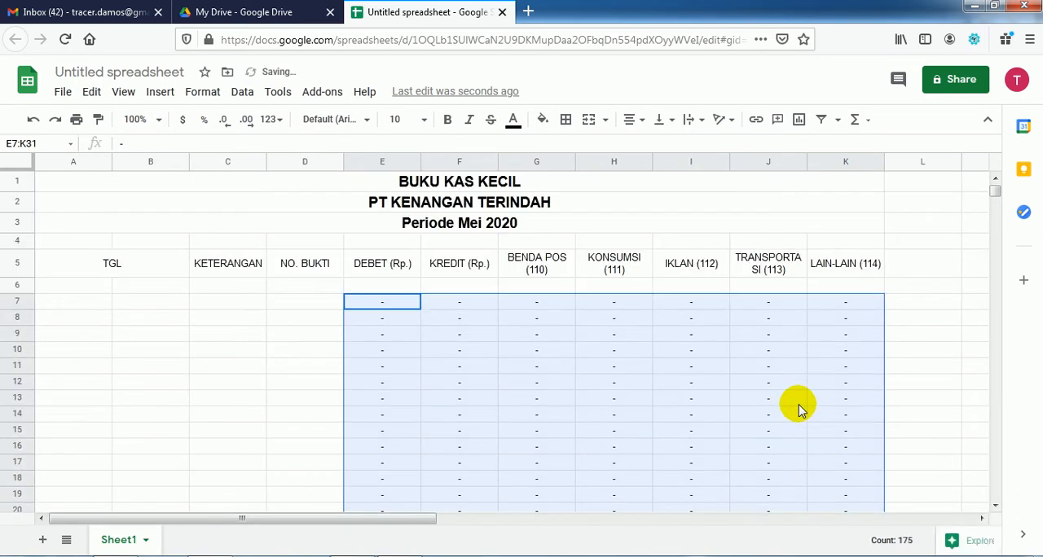
pyautogui.click(798, 407)
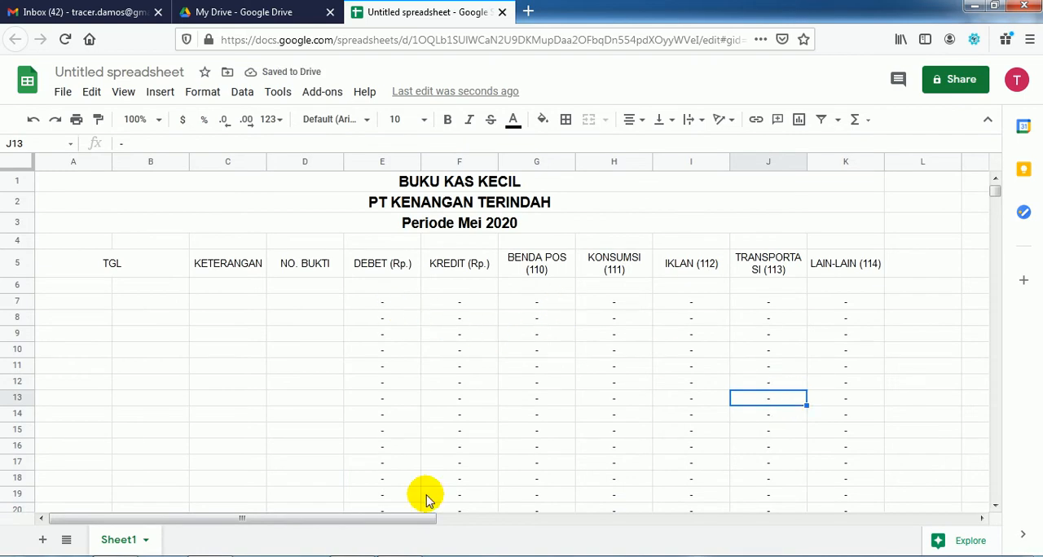
# Step: Read the PDF's instructions on the credit formula and the table steps that follow it
pyautogui.click(397, 556)
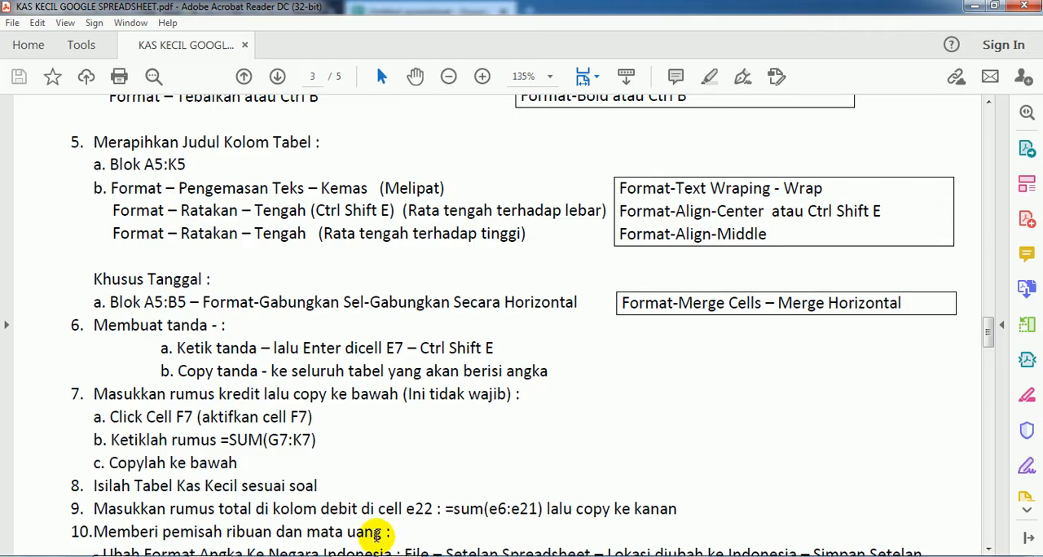
pyautogui.scroll(-1, 309, 424)
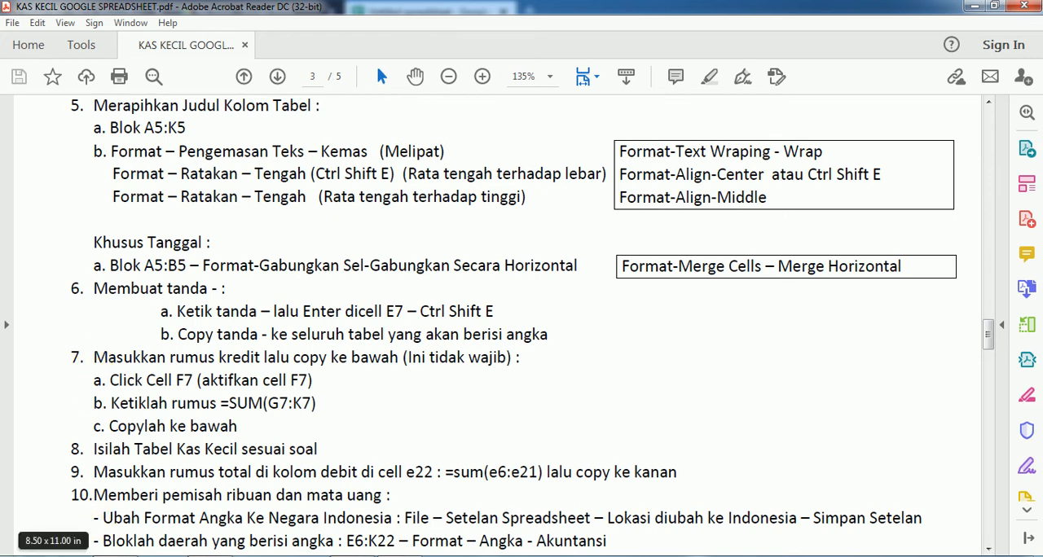
pyautogui.click(98, 555)
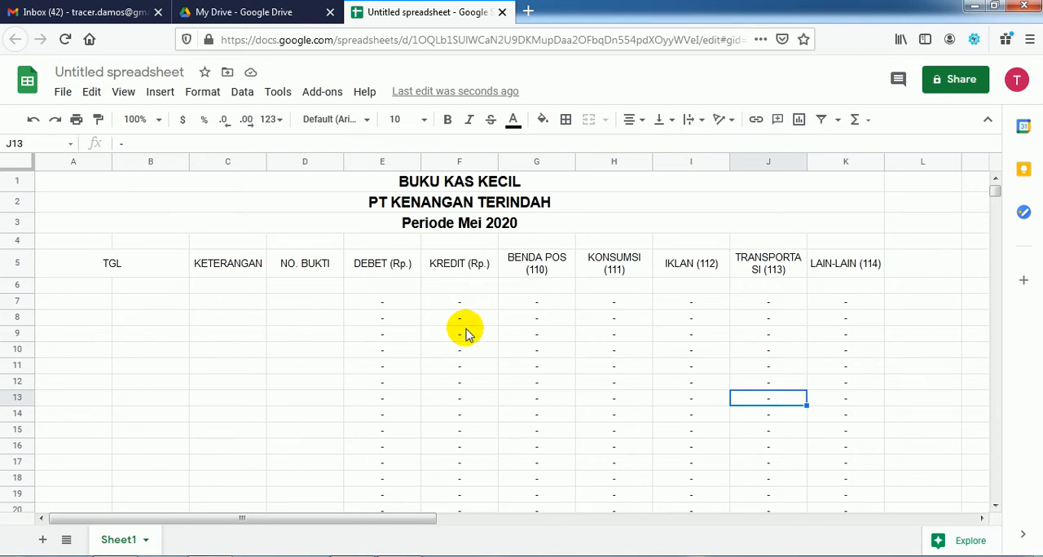
# Step: Try a sample amount of 50000 in G8 under BENDA POS (110), recheck the PDF and undo the entry
pyautogui.click(533, 321)
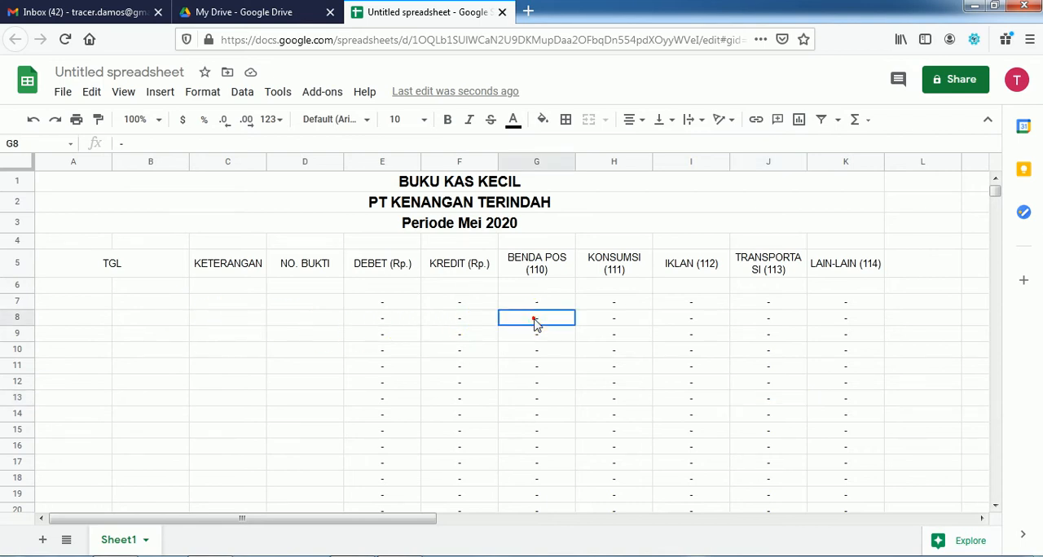
pyautogui.write('50000')
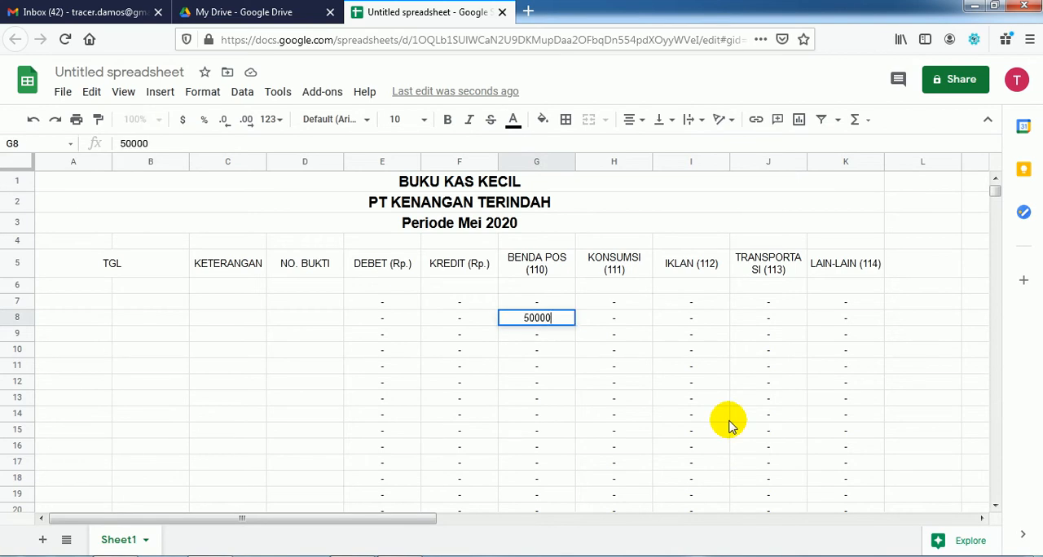
pyautogui.press('Return')
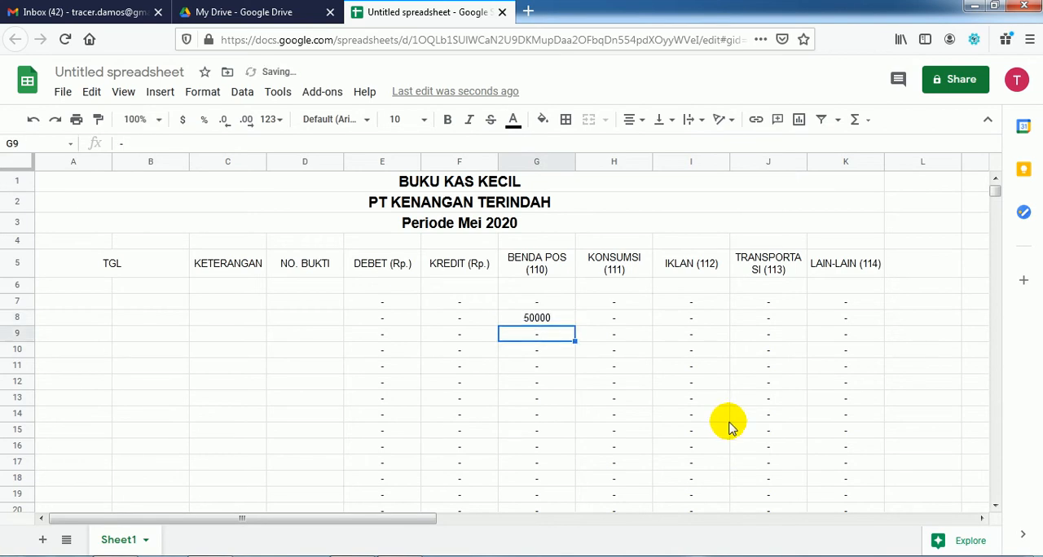
pyautogui.click(539, 316)
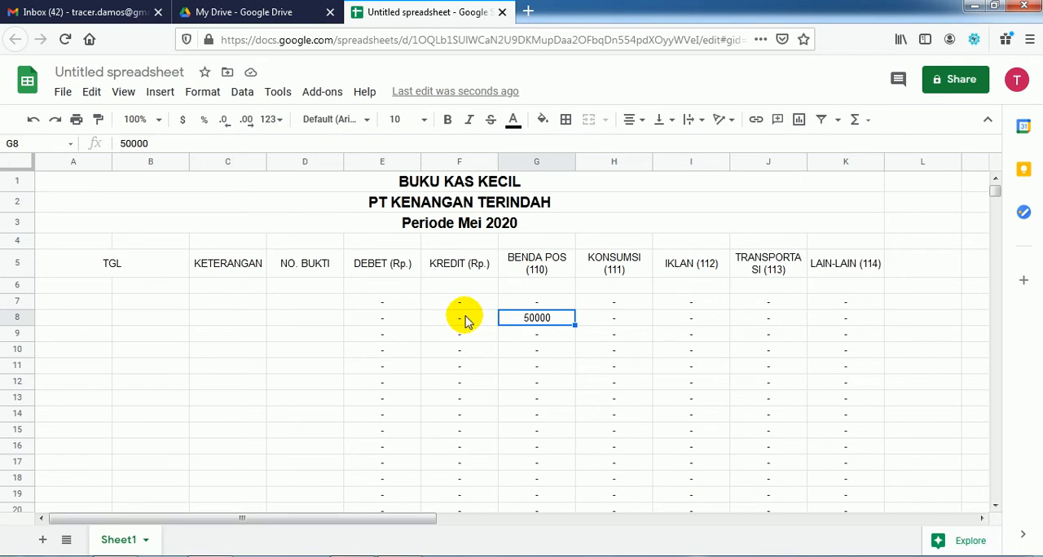
pyautogui.click(365, 556)
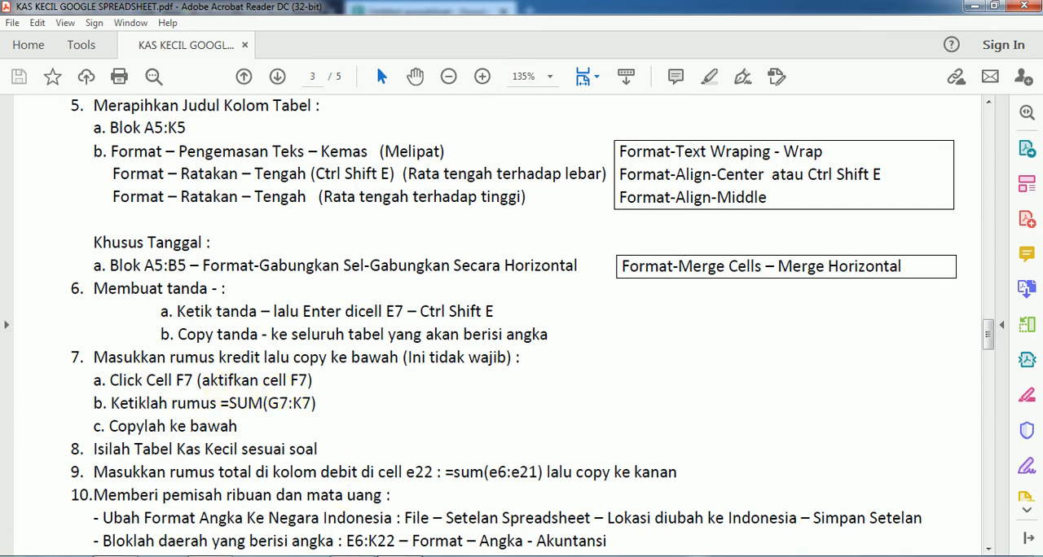
pyautogui.click(365, 555)
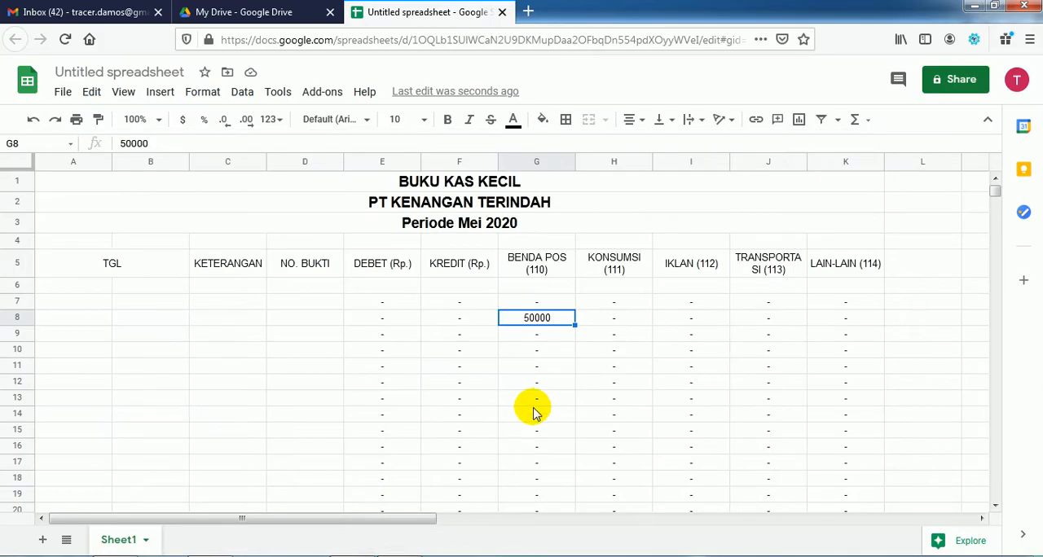
pyautogui.hotkey('ctrl', 'z')
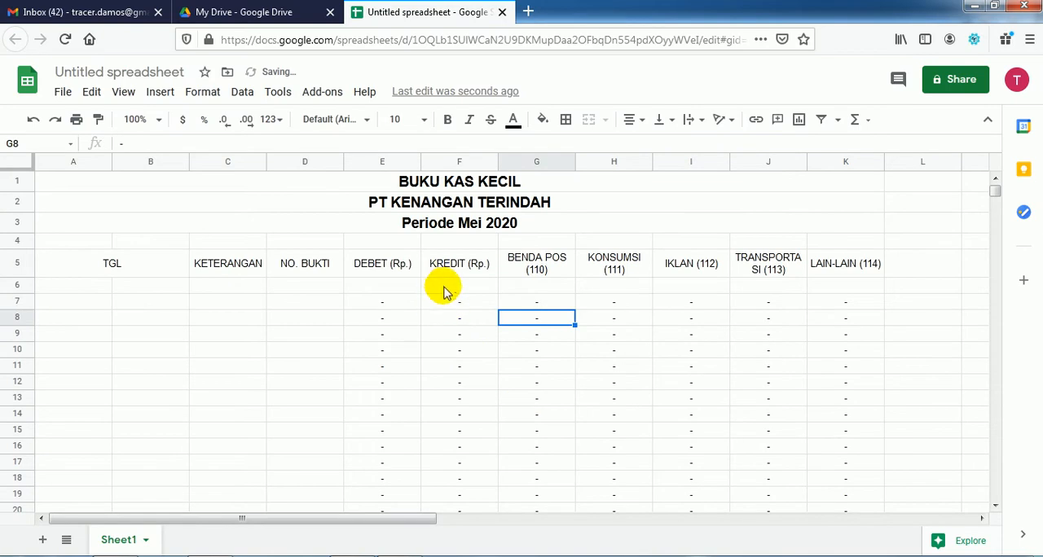
# Step: Enter the formula =SUM(G7:K7) in F7 under KREDIT (Rp.) and fill it down to F16
pyautogui.click(453, 304)
pyautogui.write('=SUM(')
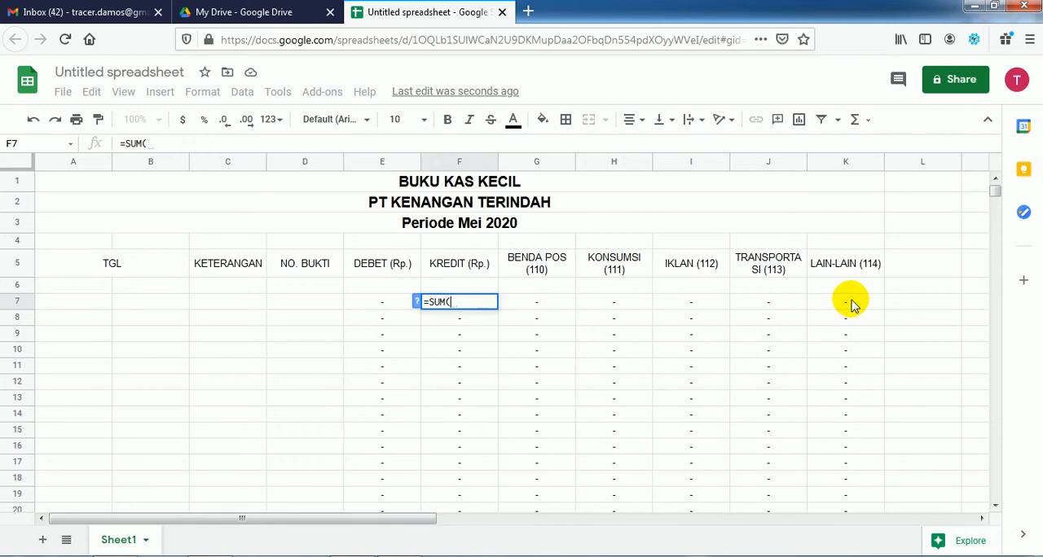
pyautogui.write('G7:')
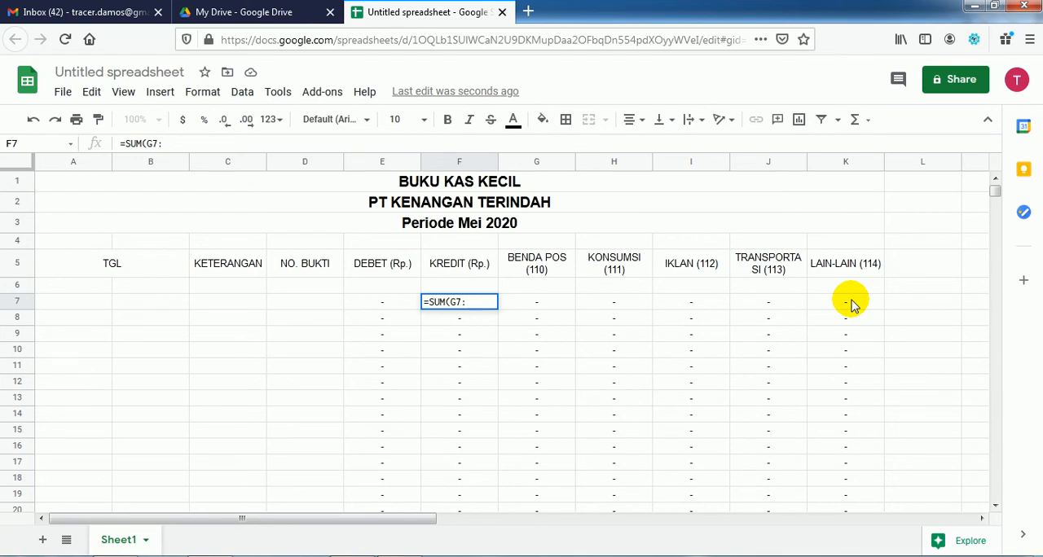
pyautogui.click(852, 304)
pyautogui.write(')')
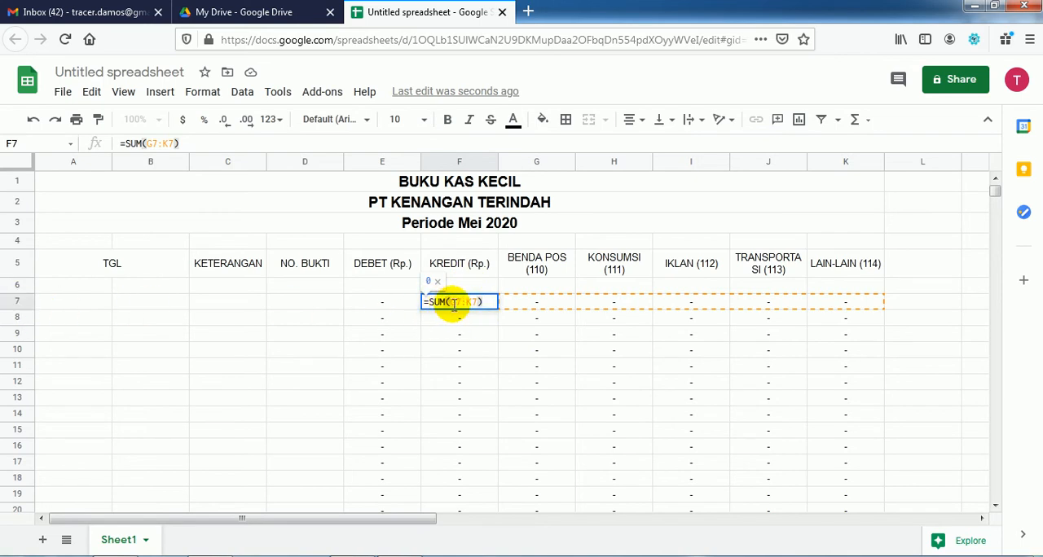
pyautogui.press('Return')
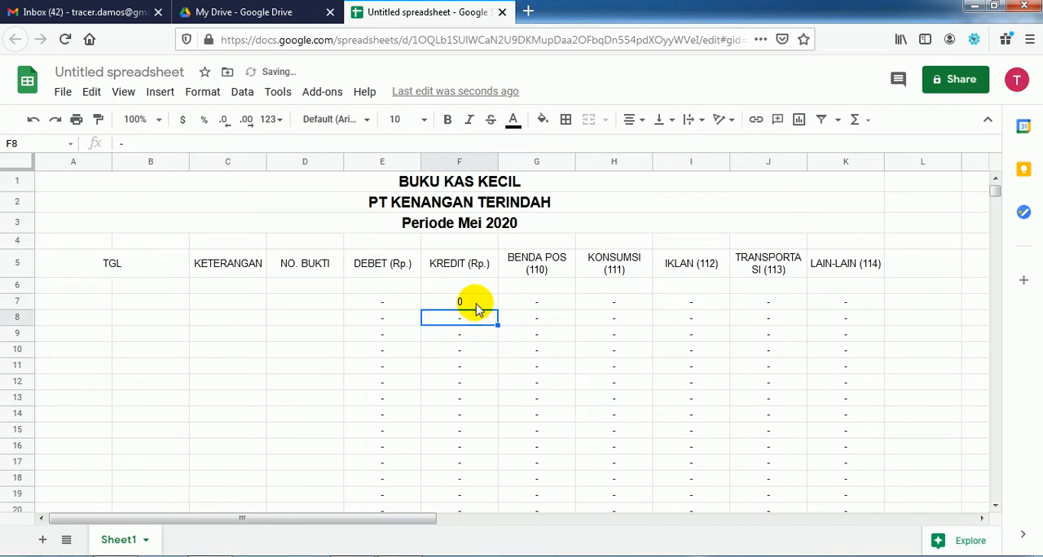
pyautogui.click(477, 304)
pyautogui.moveTo(496, 309); pyautogui.dragTo(487, 454)
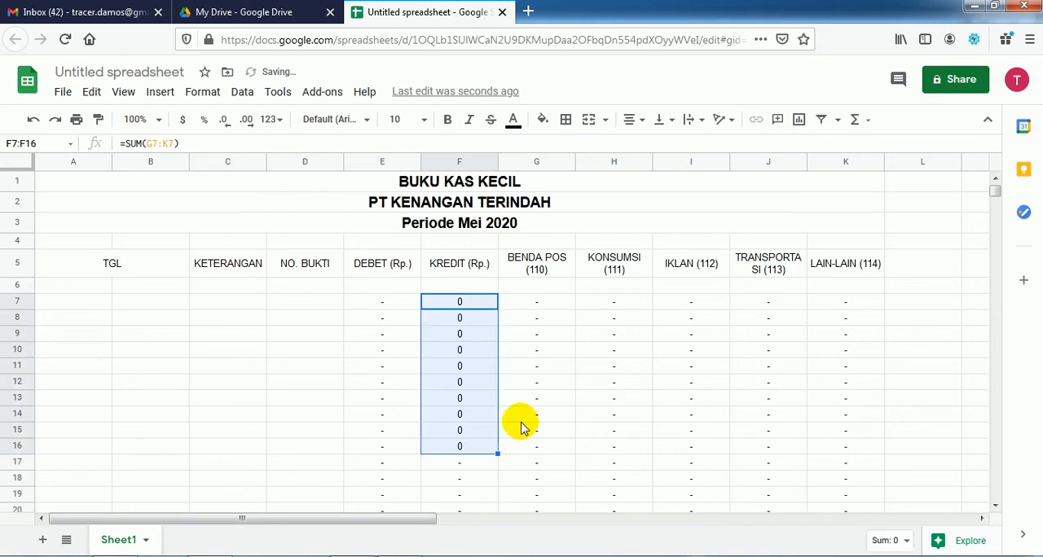
# Step: Test the credit formula with a sample amount of 50000 in G7 under BENDA POS (110)
pyautogui.click(554, 303)
pyautogui.write('50000')
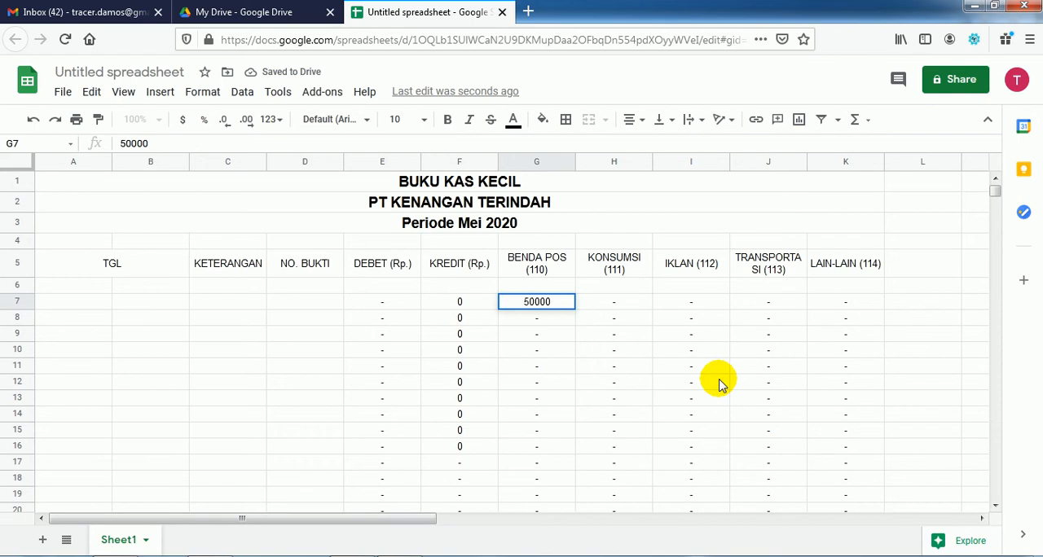
pyautogui.press('Return')
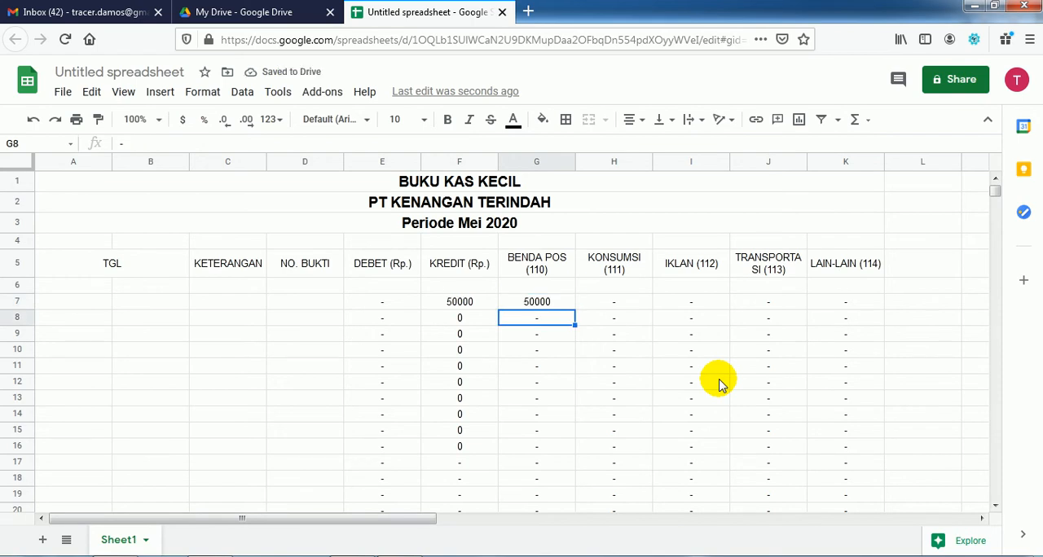
pyautogui.press('Up')
pyautogui.write('5')
pyautogui.press('Return')
pyautogui.press('Up')
# Step: Undo the sample amounts in G7 together with the credit formula and its fill in column F
pyautogui.hotkey('ctrl', 'z')
pyautogui.hotkey('ctrl', 'z')
pyautogui.hotkey('ctrl', 'z')
pyautogui.hotkey('ctrl', 'z')
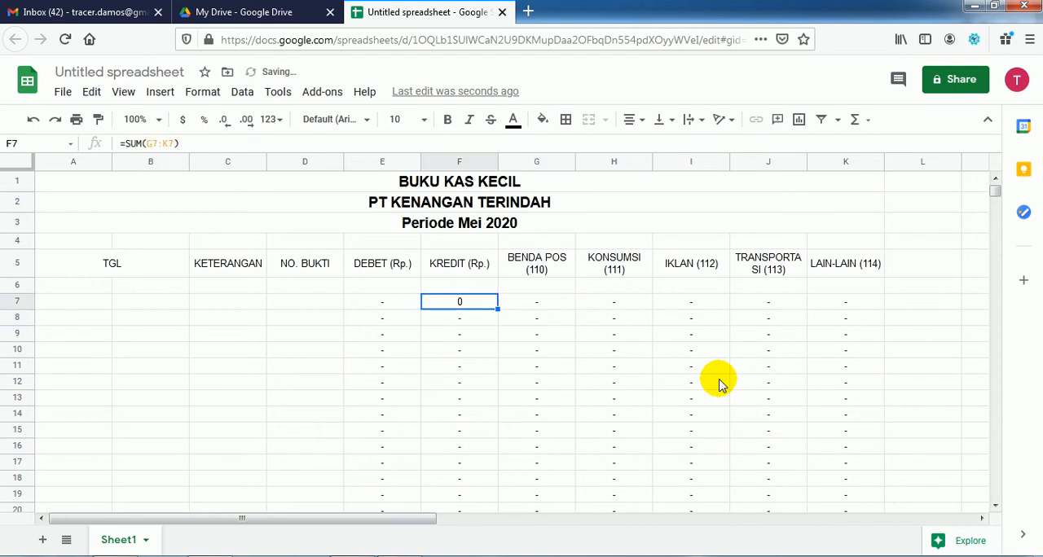
# Step: Try a sample amount of 60000 in G7 with the reference =G7 in F7, and remove the reference again
pyautogui.press('Right')
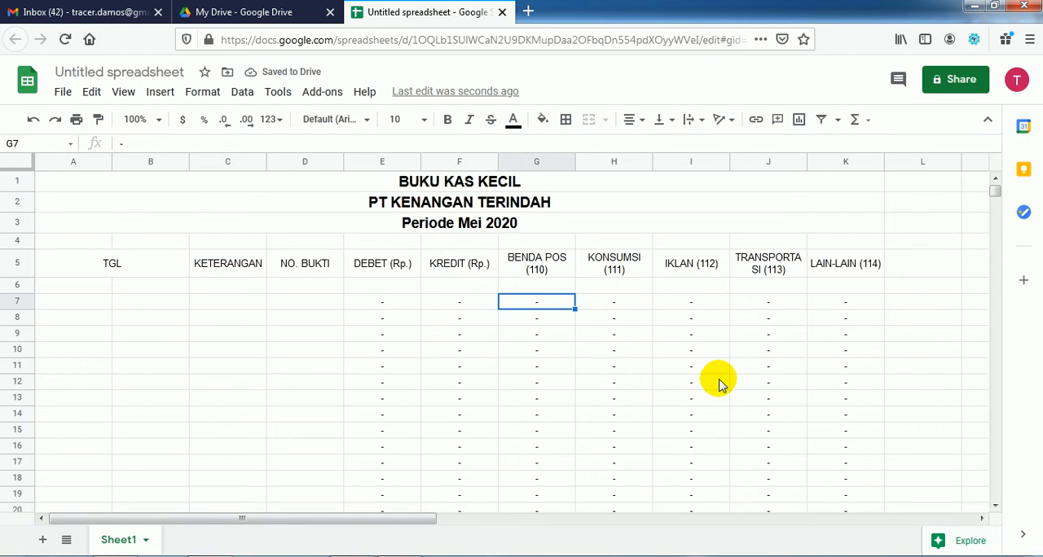
pyautogui.write('60000')
pyautogui.press('Return')
pyautogui.press('Up')
pyautogui.press('Left')
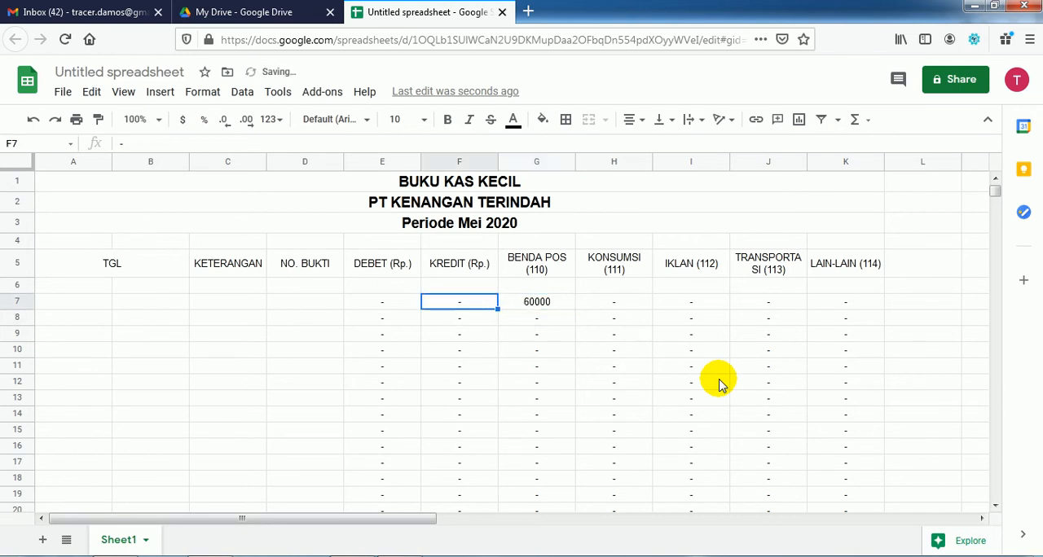
pyautogui.write('=')
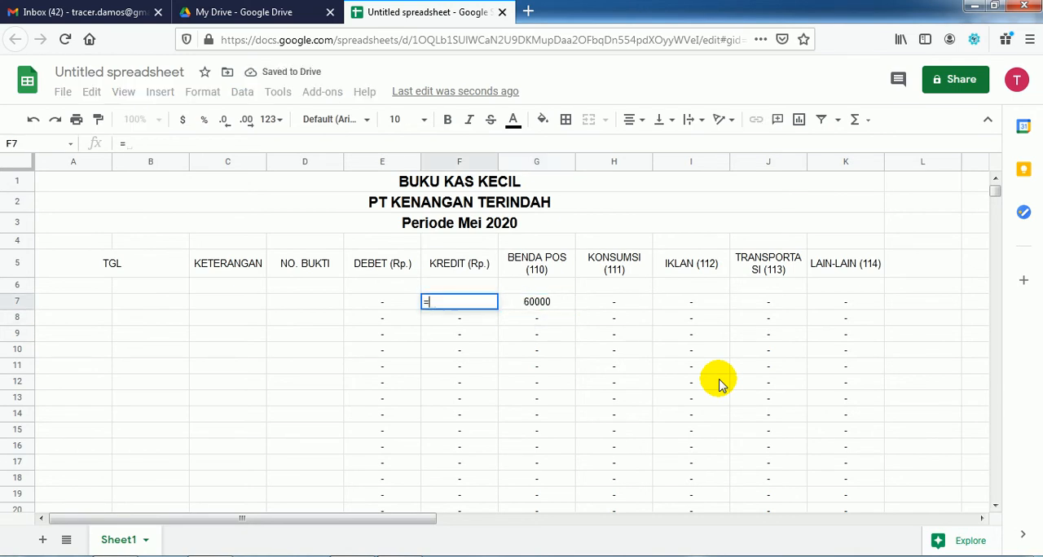
pyautogui.click(552, 304)
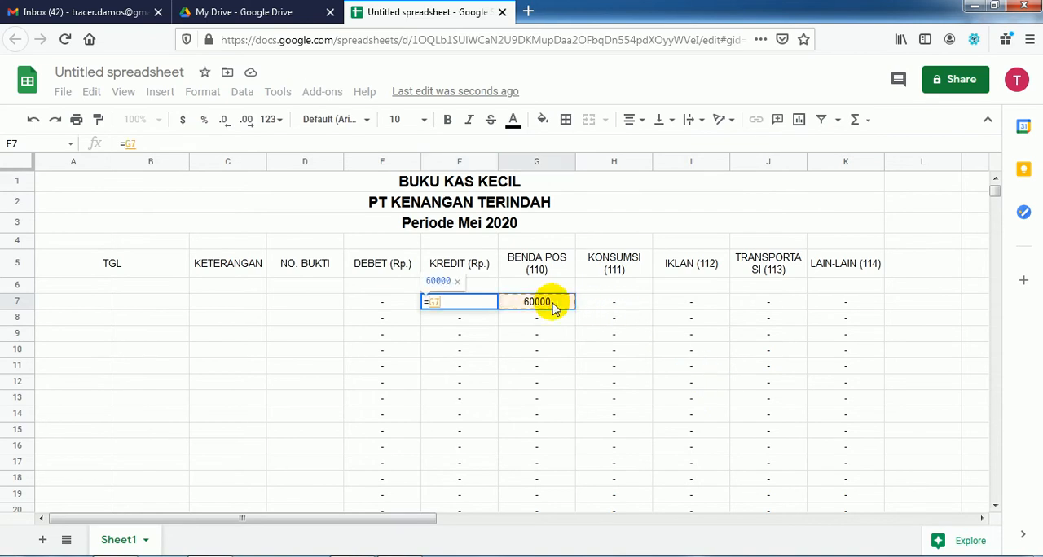
pyautogui.press('Return')
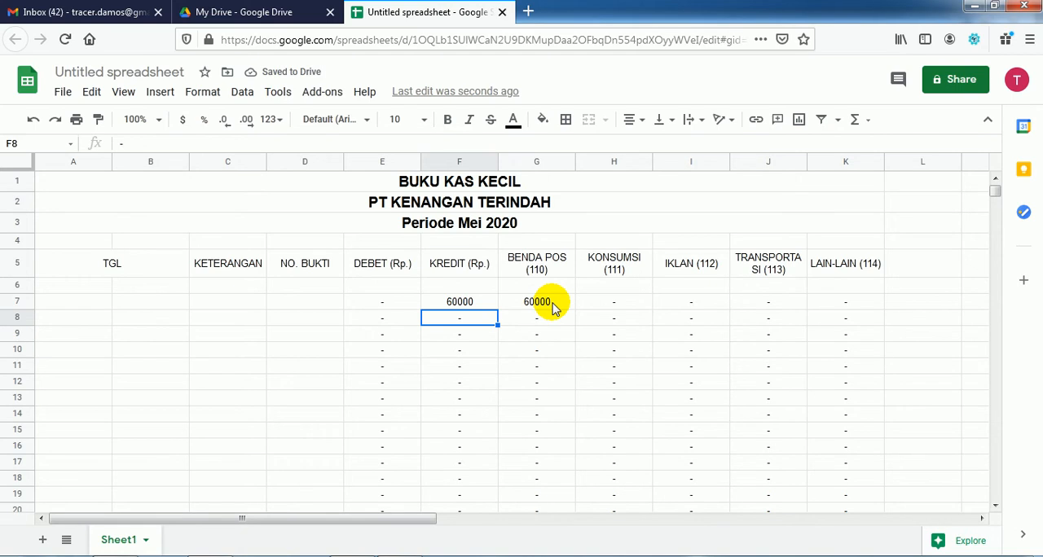
pyautogui.press('Up')
pyautogui.press('Delete')
# Step: Try entering 60000 directly in F7 under KREDIT (Rp.), and undo it along with the sample amount in G7
pyautogui.click(553, 307)
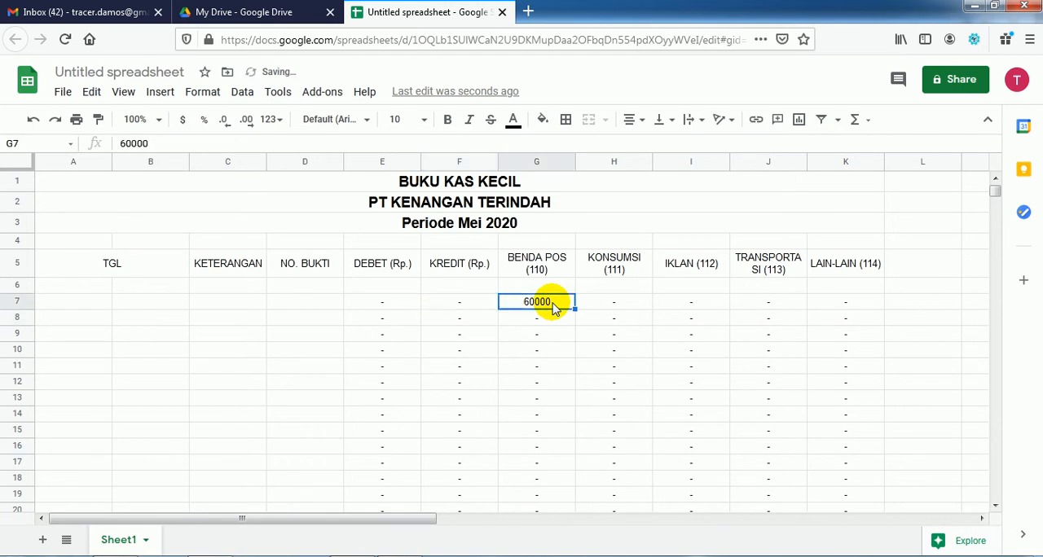
pyautogui.press('Left')
pyautogui.write('60000')
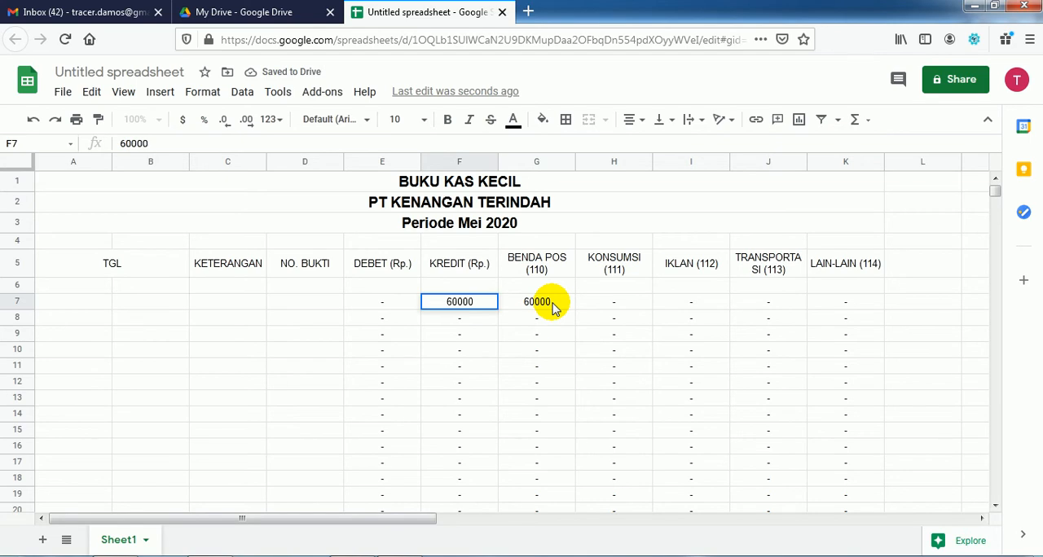
pyautogui.press('Return')
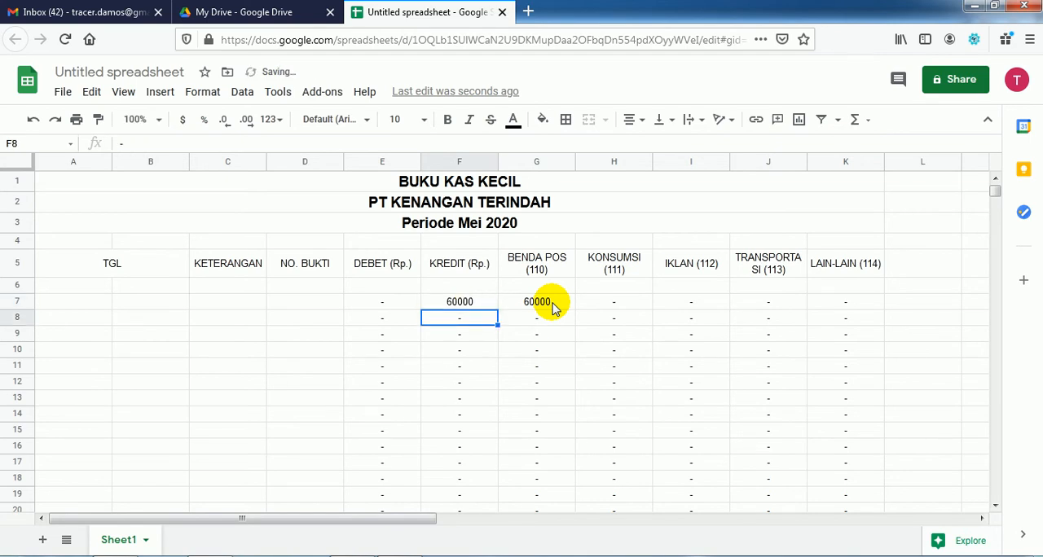
pyautogui.hotkey('ctrl', 'z')
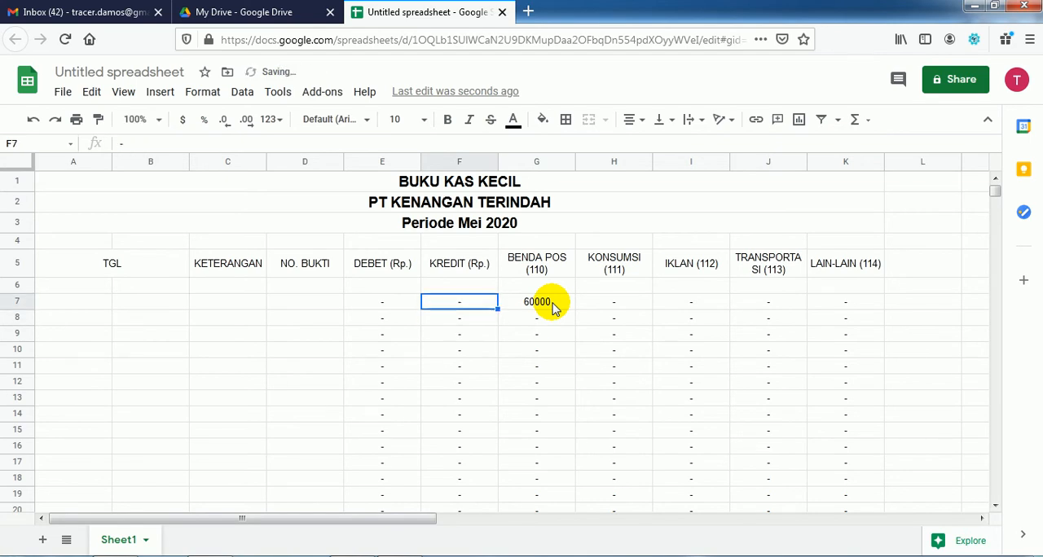
pyautogui.hotkey('ctrl', 'z')
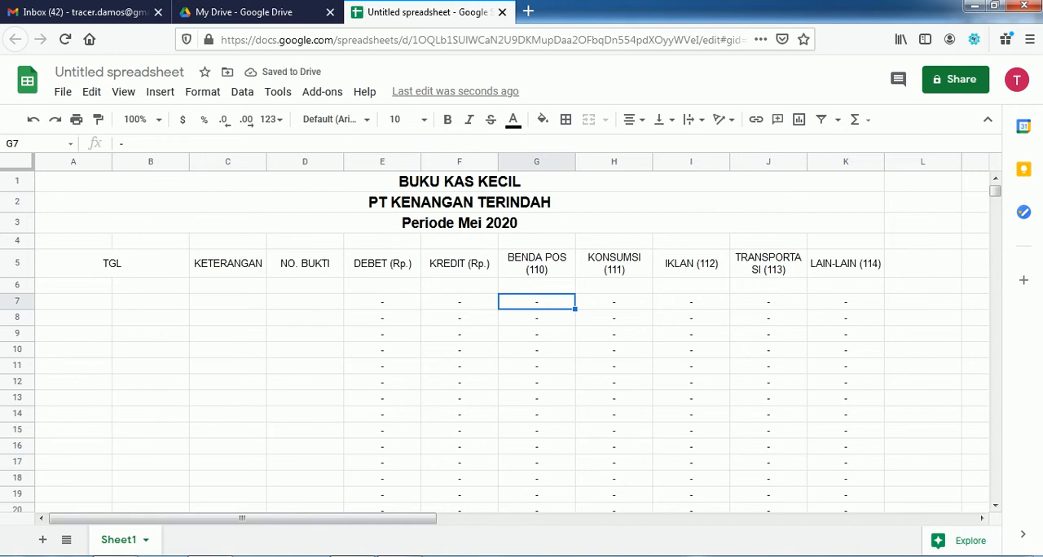
# Step: Switch to the PDF in Acrobat Reader and read the remaining table steps and the list of May 2020 transactions
pyautogui.hotkey('alt', 'Tab')
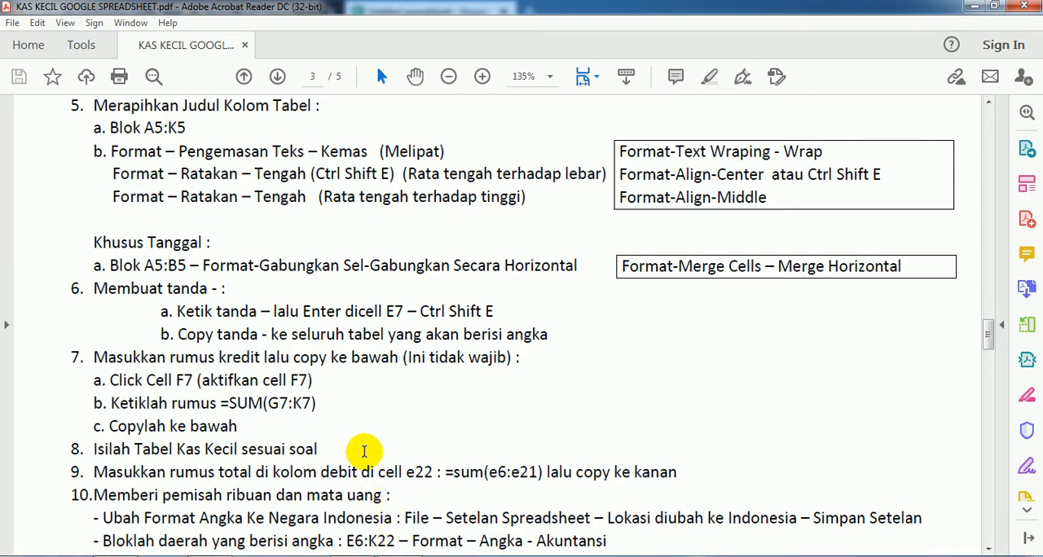
pyautogui.scroll(-3, 350, 453)
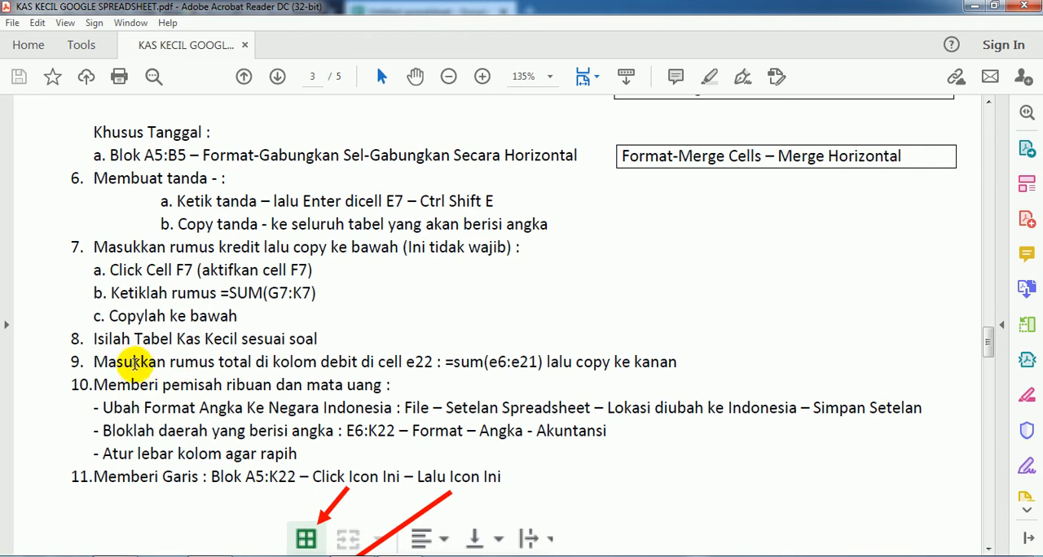
pyautogui.scroll(15, 133, 366)
pyautogui.scroll(15, 133, 366)
pyautogui.scroll(2, 135, 369)
pyautogui.scroll(-10, 135, 367)
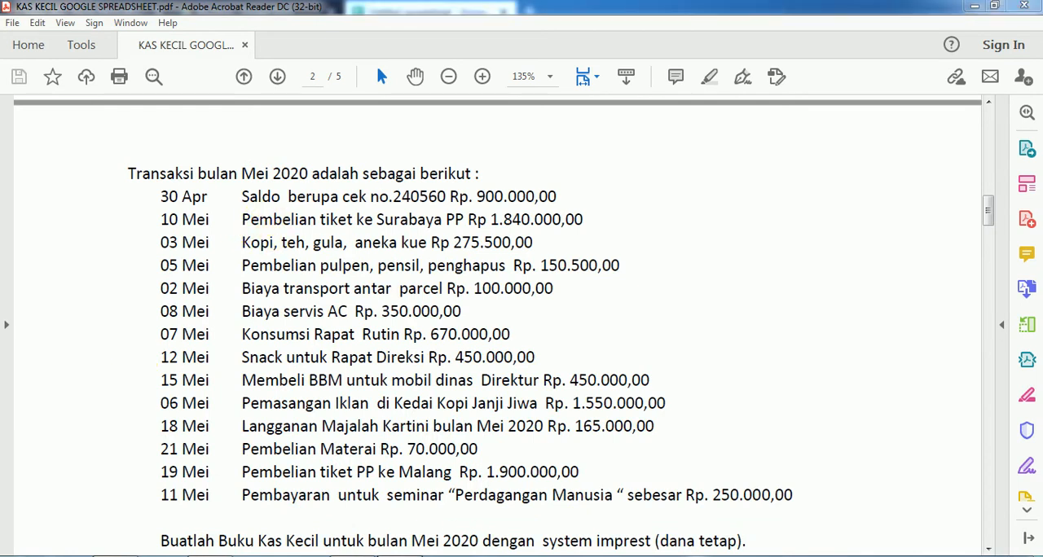
# Step: Switch back to the Google Sheets spreadsheet and enter the year 2020 in A6 under TGL
pyautogui.click(360, 555)
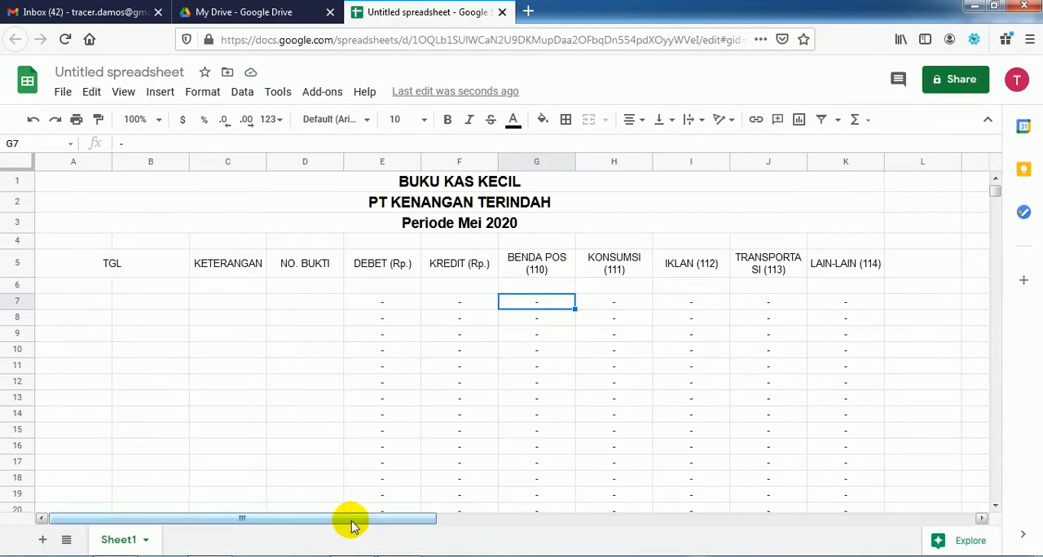
pyautogui.press('Up')
pyautogui.press('Left')
pyautogui.press('Left')
pyautogui.press('Left')
pyautogui.press('Left')
pyautogui.press('Left')
pyautogui.press('Left')
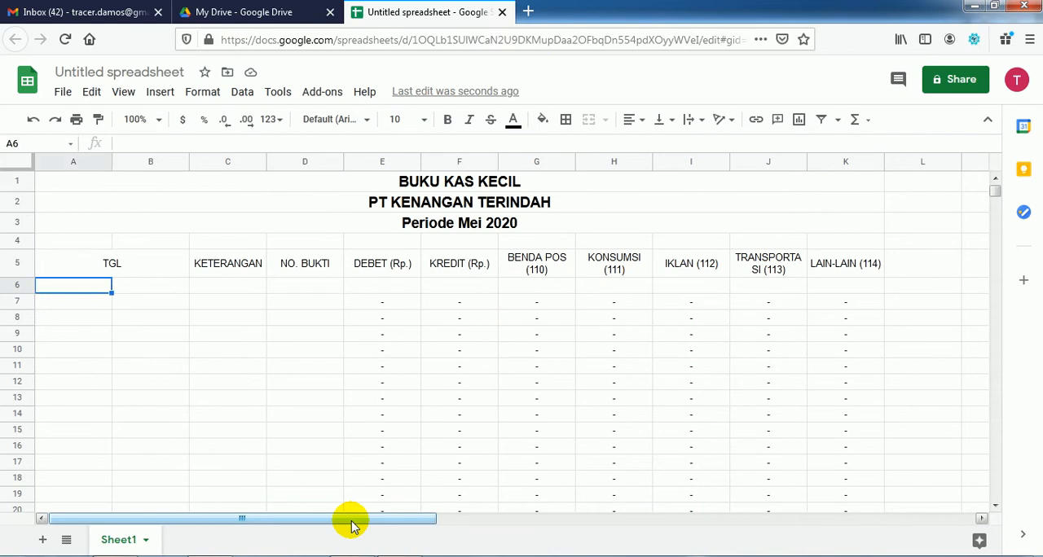
pyautogui.write('2020')
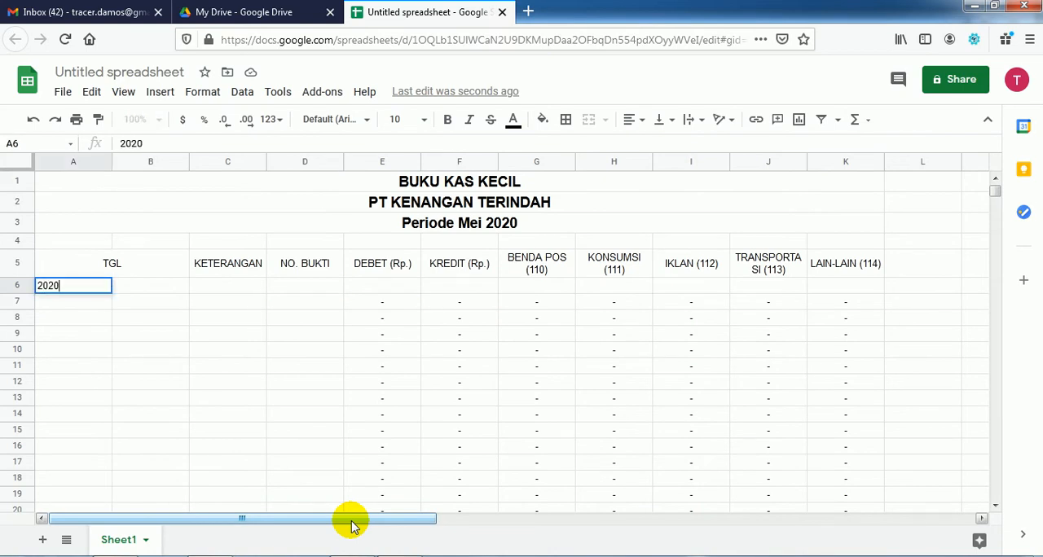
pyautogui.press('Return')
# Step: Fill row 7 with April in A7, 30 in B7 and Saldo in C7 under KETERANGAN
pyautogui.press('capslock')
pyautogui.write('April')
pyautogui.press('Tab')
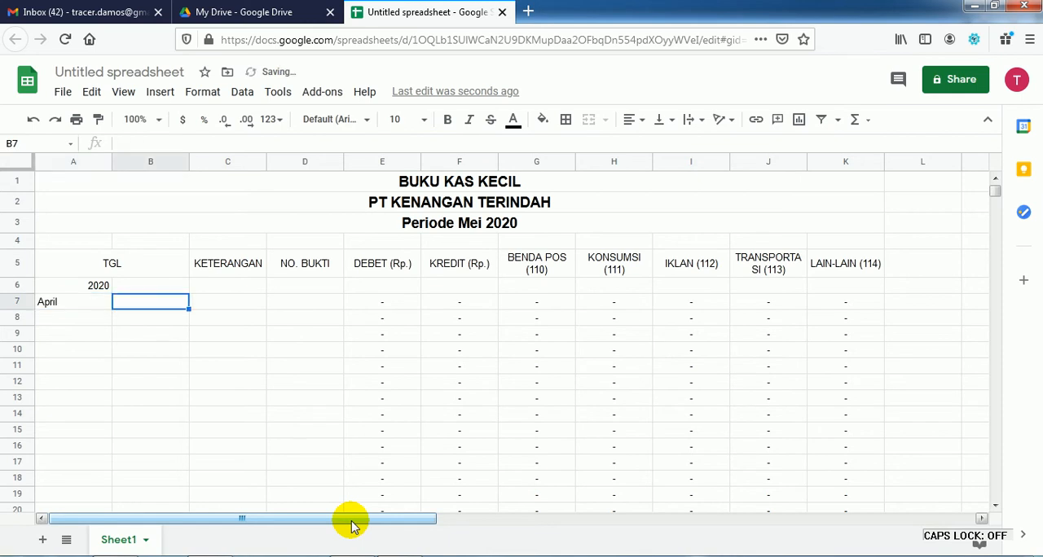
pyautogui.write('30')
pyautogui.press('Tab')
pyautogui.write('S')
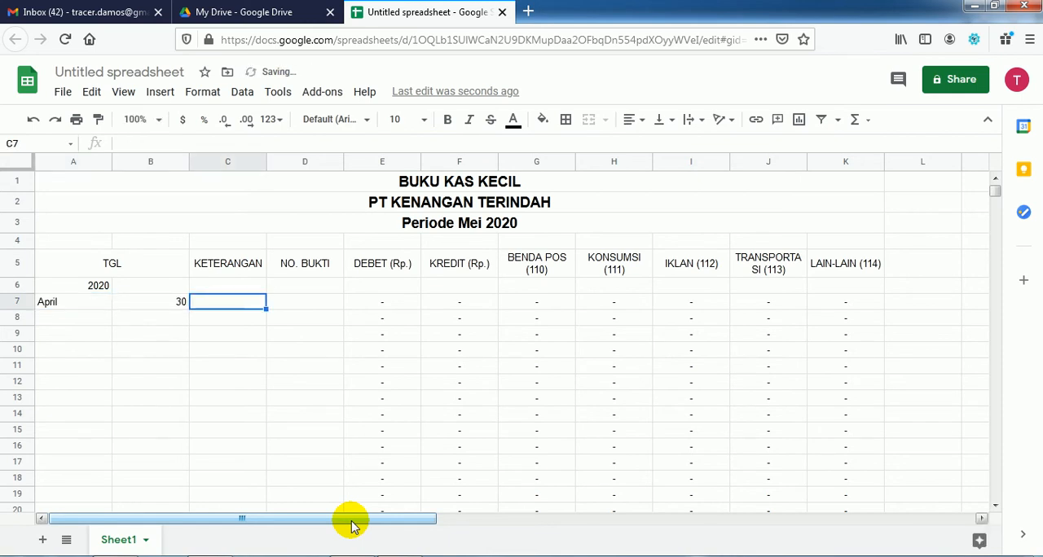
pyautogui.write('aldo')
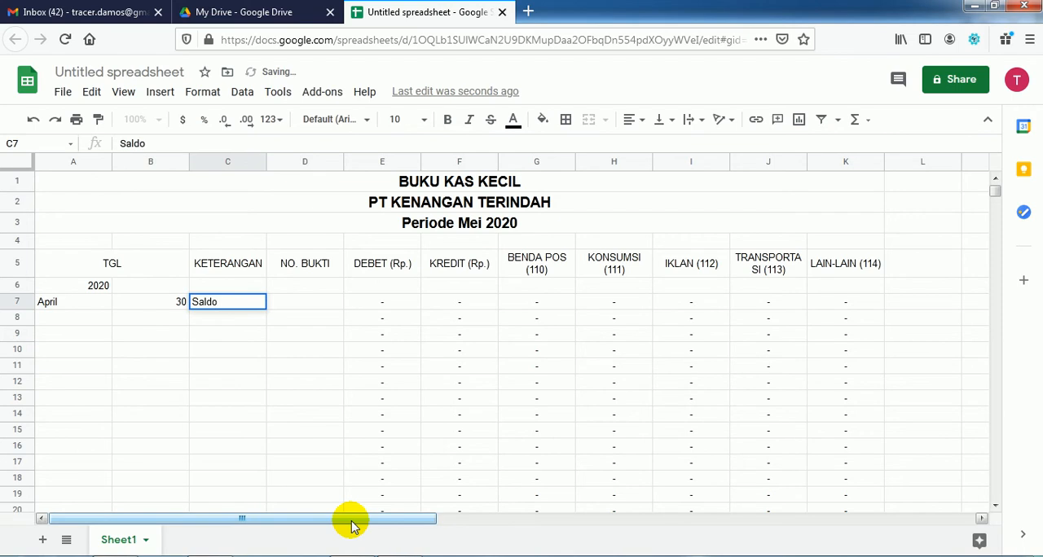
pyautogui.press('Return')
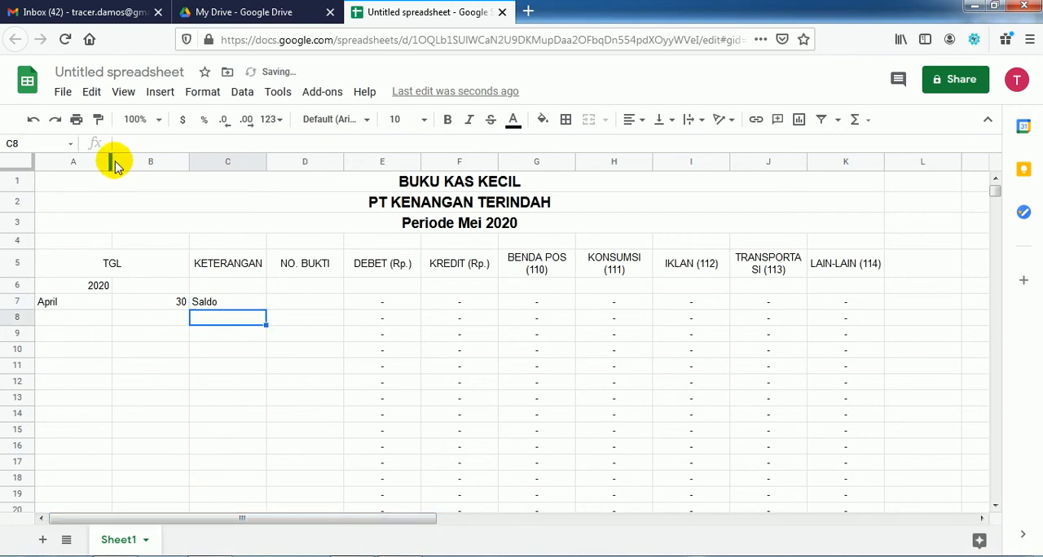
# Step: Narrow date columns A and B and the NO. BUKTI column D, and widen the KETERANGAN column C
pyautogui.moveTo(111, 159); pyautogui.dragTo(76, 153)
pyautogui.moveTo(151, 162); pyautogui.dragTo(119, 159)
pyautogui.moveTo(194, 162); pyautogui.dragTo(264, 169)
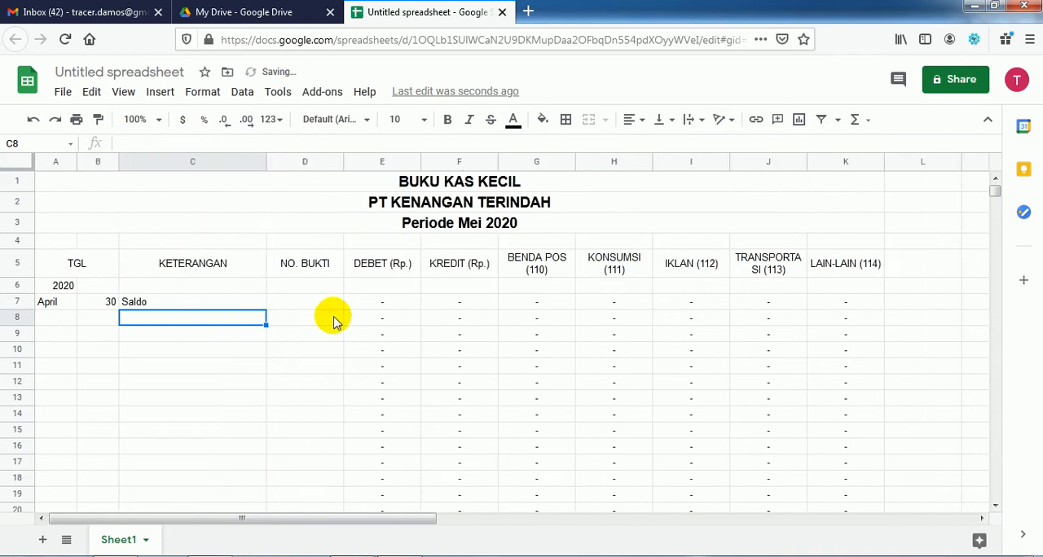
pyautogui.moveTo(342, 161); pyautogui.dragTo(316, 161)
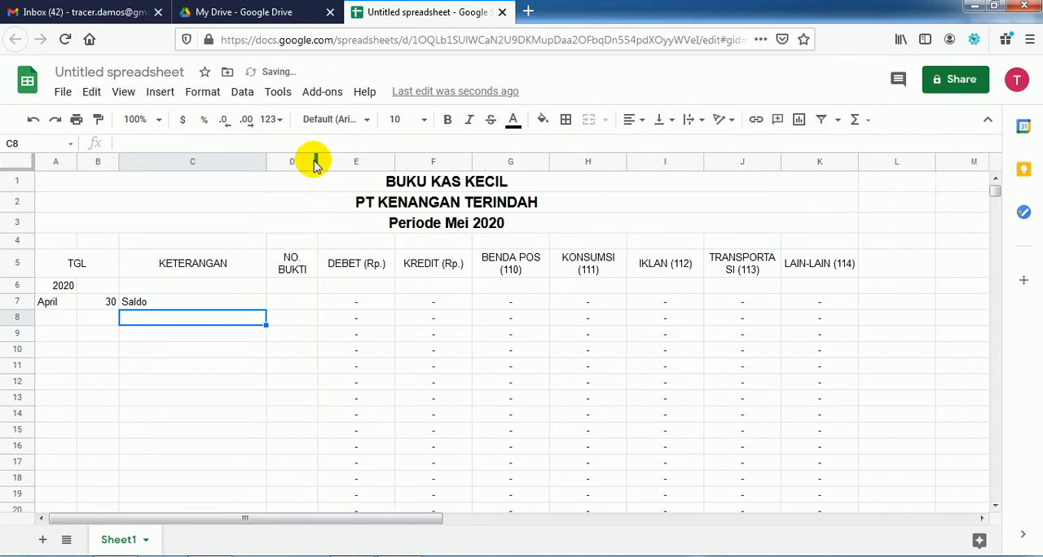
# Step: Enter the opening balance of 900000 in E7 under DEBET (Rp.)
pyautogui.click(342, 319)
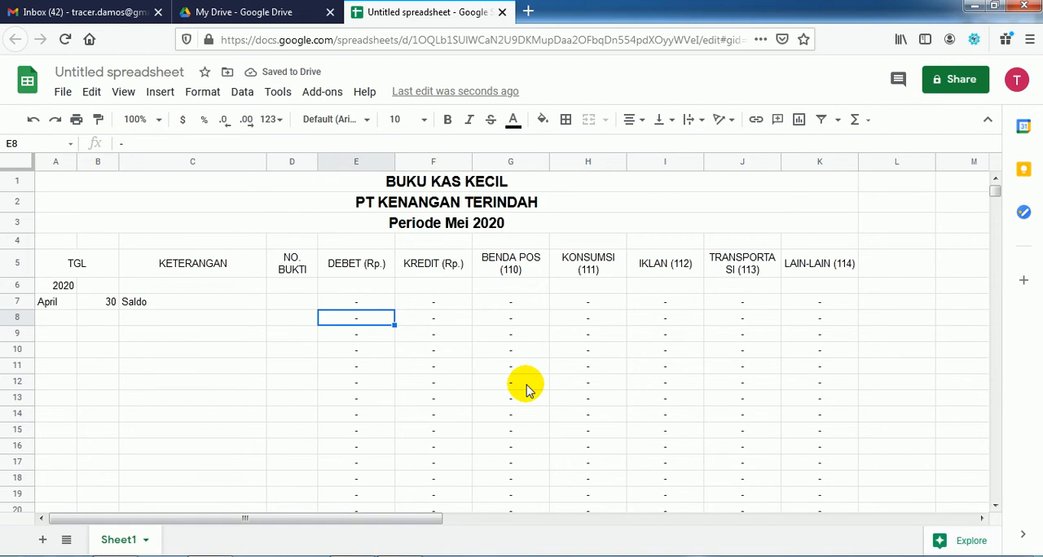
pyautogui.press('Up')
pyautogui.write('900000')
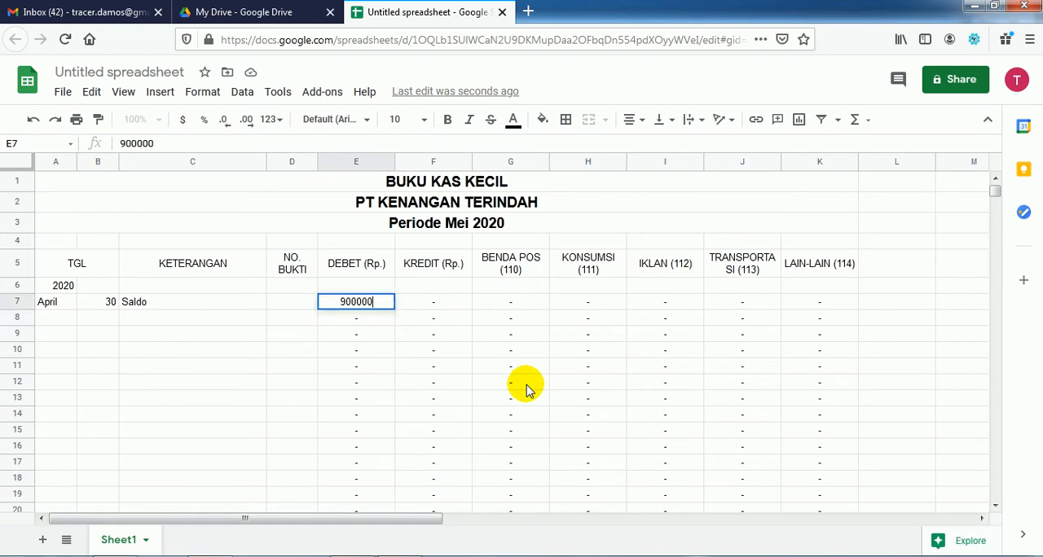
pyautogui.press('Return')
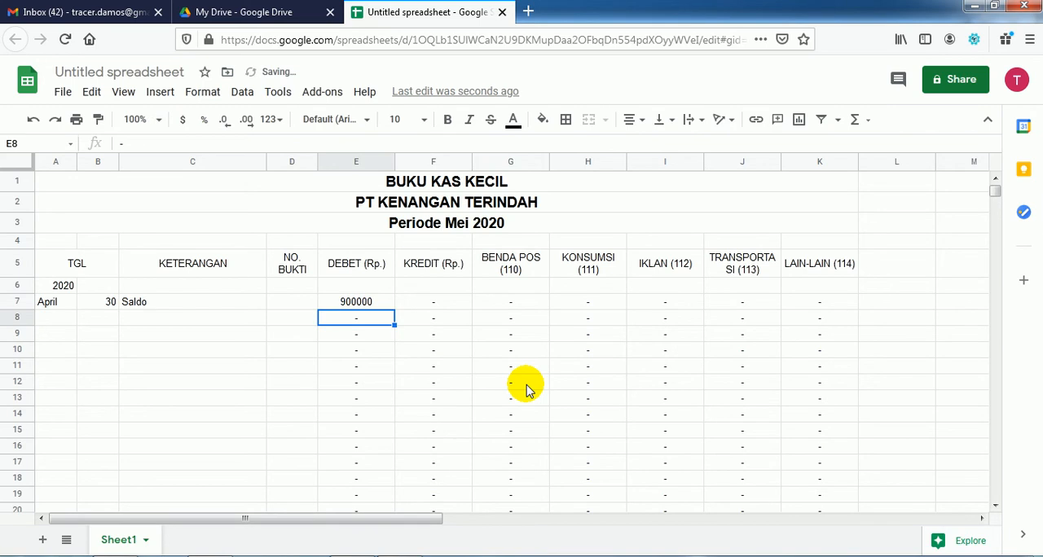
# Step: Enter the month Mei in A8 for the first May transaction
pyautogui.press('Left')
pyautogui.press('Left')
pyautogui.press('Left')
pyautogui.press('Left')
pyautogui.write('Mei')
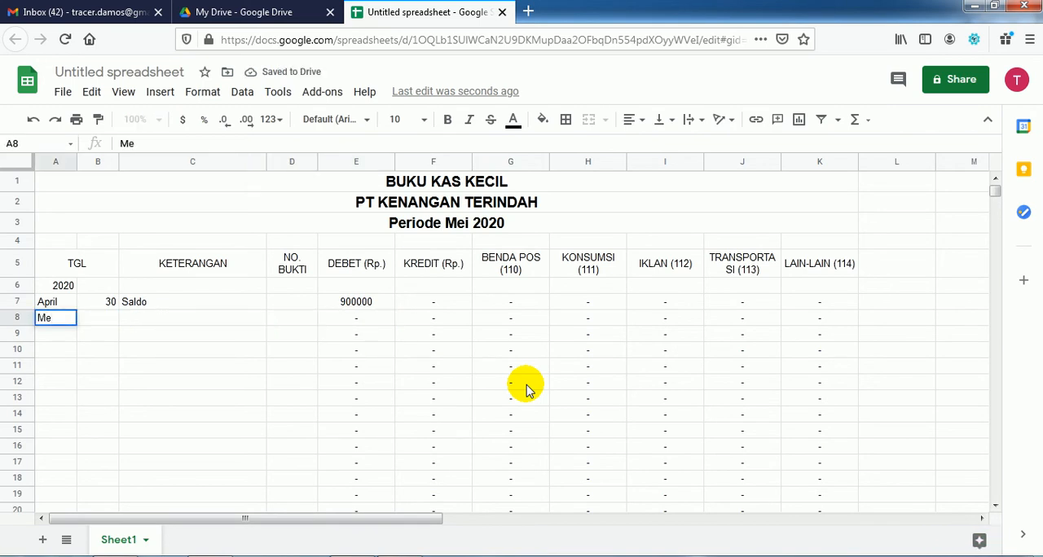
pyautogui.press('Tab')
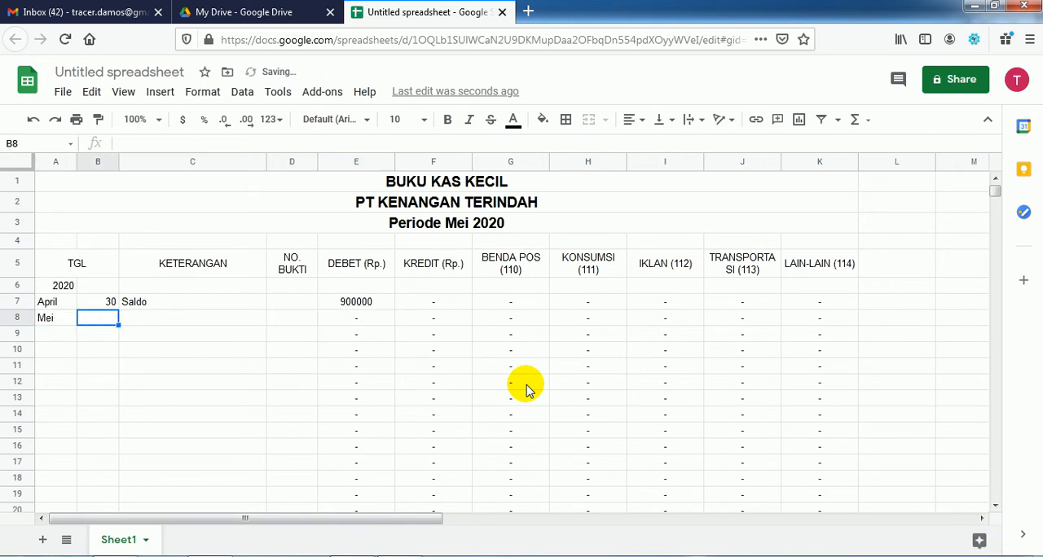
# Step: Enter day 1 in B8 and consult the sample cash book in the Acrobat Reader PDF for the first May entry
pyautogui.write('1')
pyautogui.press('Tab')
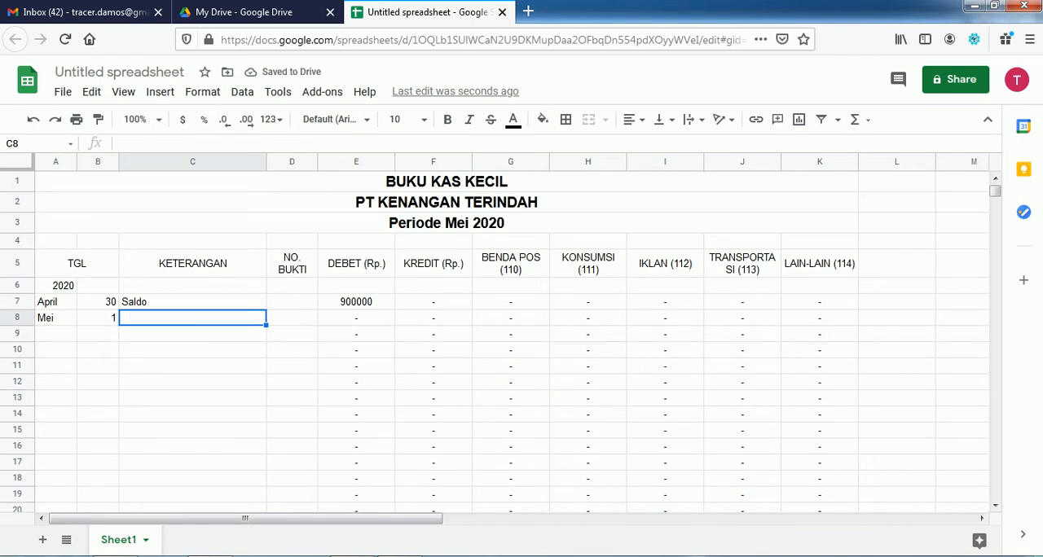
pyautogui.click(395, 556)
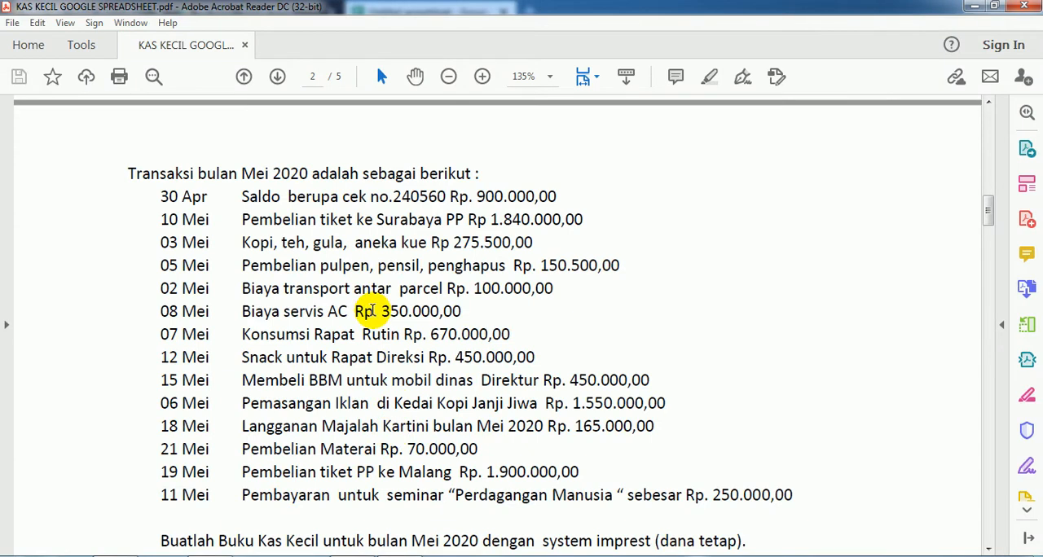
pyautogui.scroll(3, 370, 313)
pyautogui.scroll(10, 368, 313)
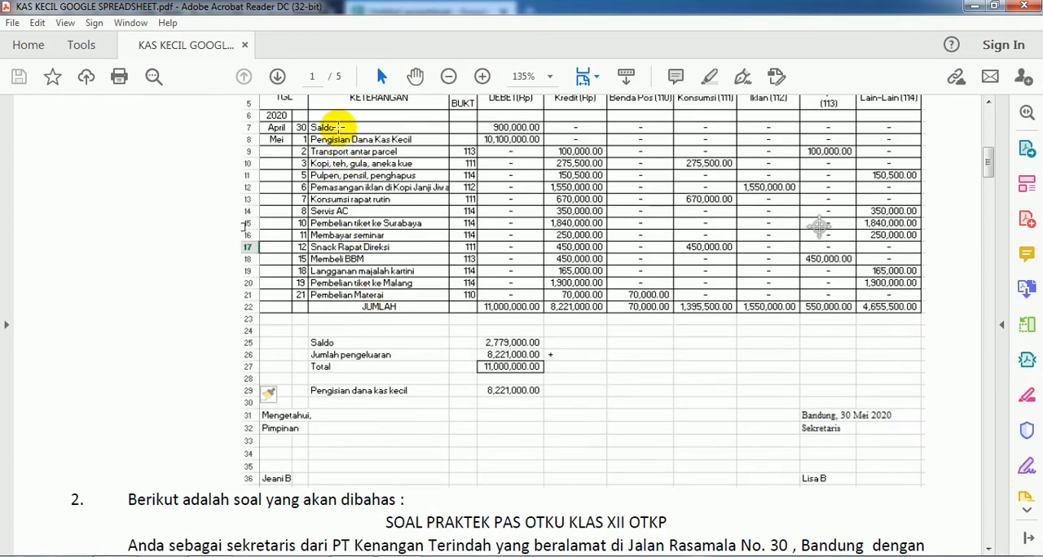
pyautogui.scroll(-5, 409, 541)
pyautogui.scroll(-10, 409, 541)
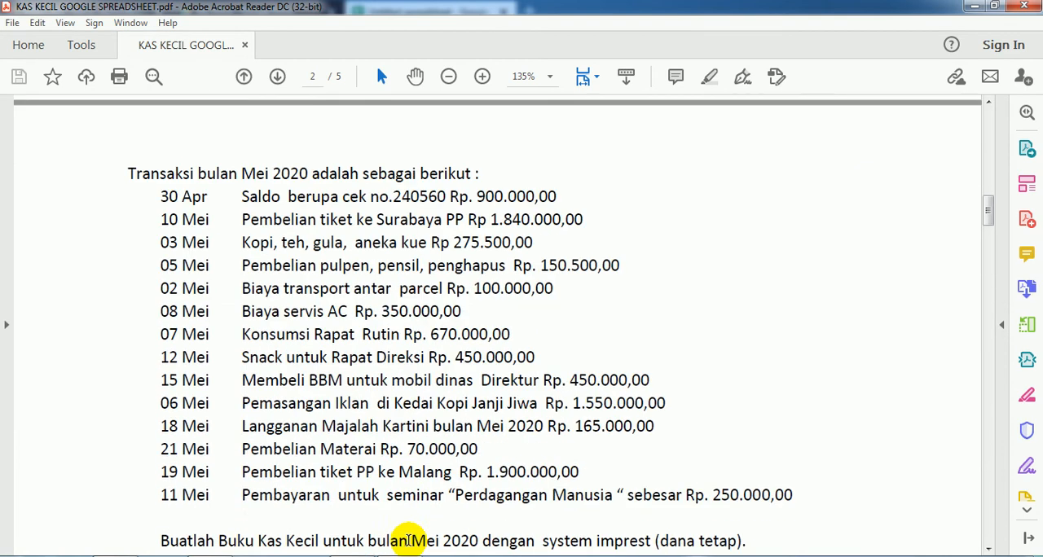
# Step: Return to Google Sheets and enter the description Pengisian Dana Kas Kecil in C8 under KETERANGAN
pyautogui.hotkey('alt', 'Tab')
pyautogui.write('Pengisian Dana Kas Kecil')
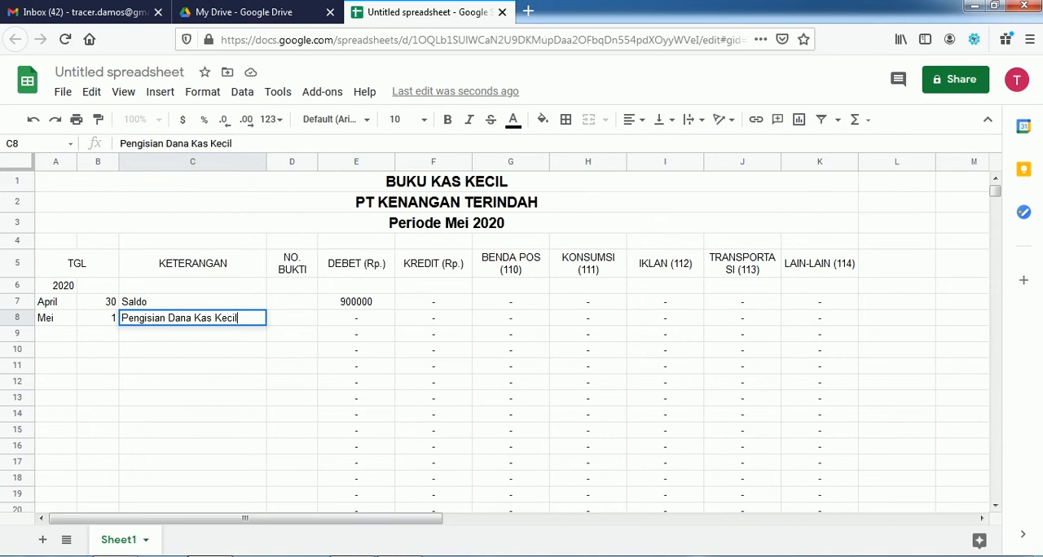
pyautogui.press('Tab')
pyautogui.press('Left')
pyautogui.press('Right')
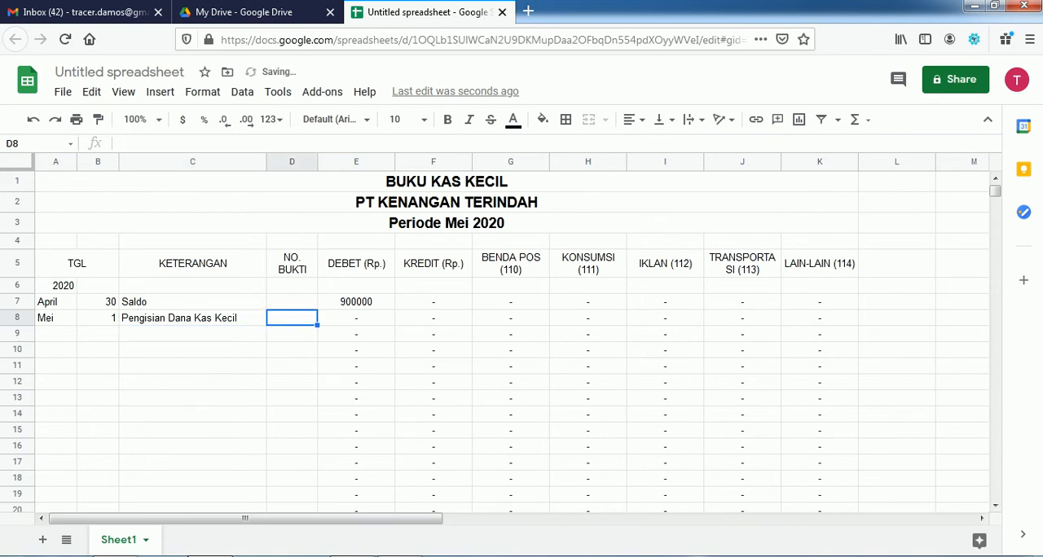
pyautogui.press('Right')
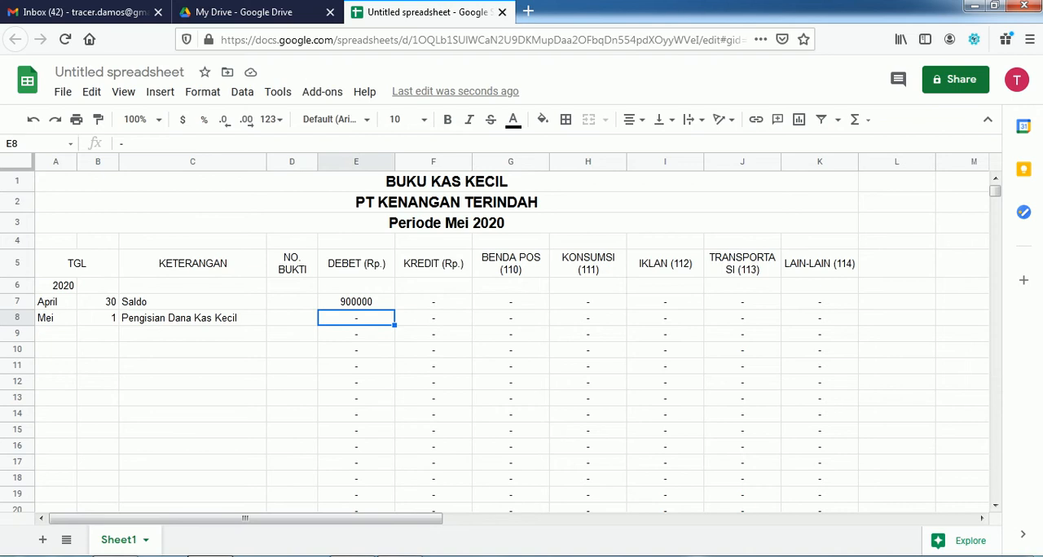
pyautogui.press('Up')
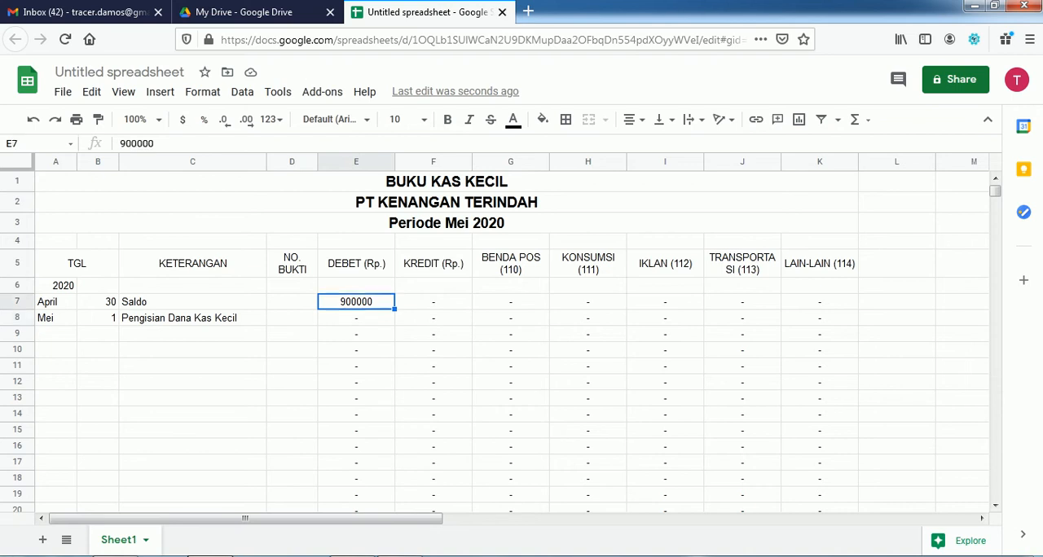
pyautogui.press('Down')
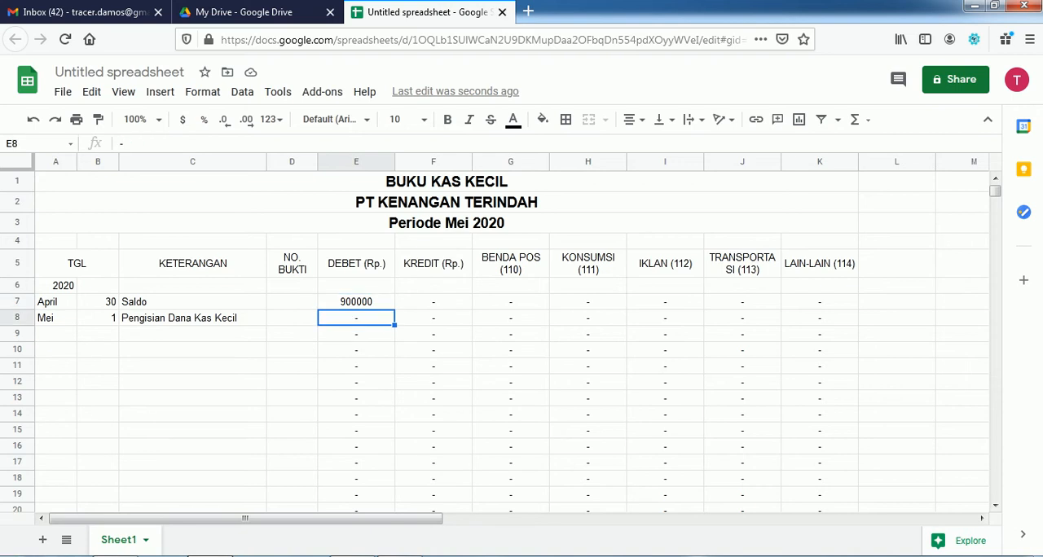
pyautogui.press('Up')
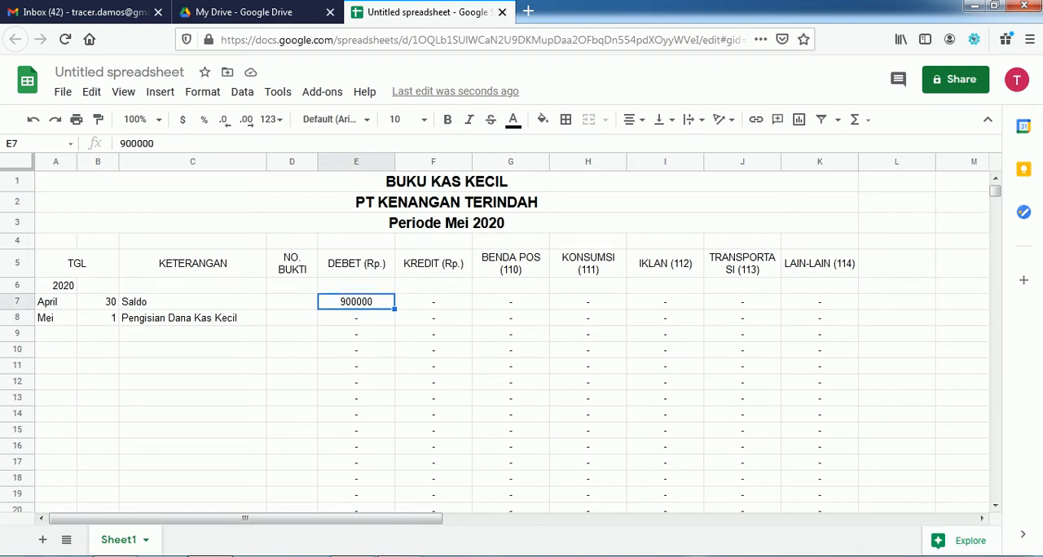
pyautogui.press('Down')
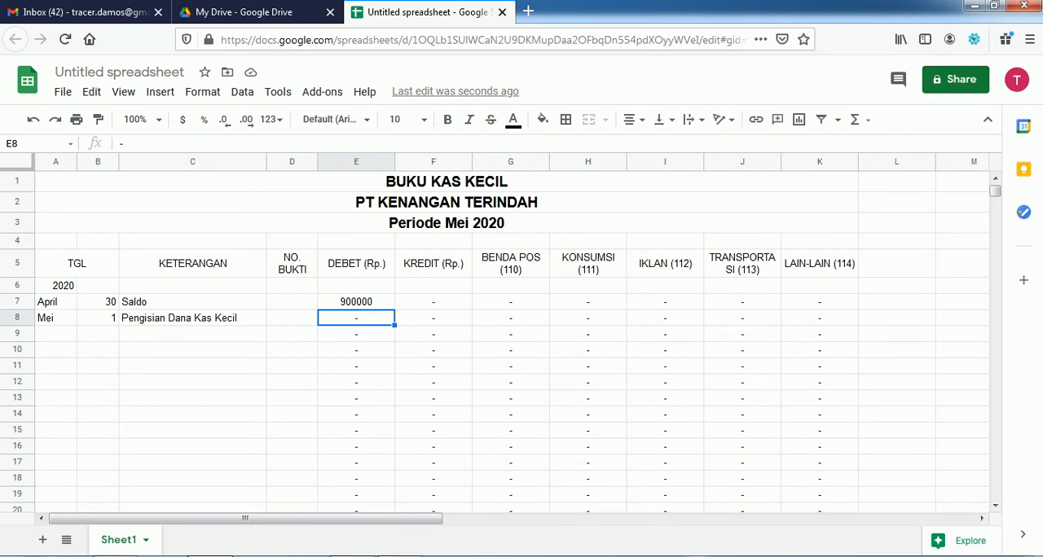
pyautogui.write('=11')
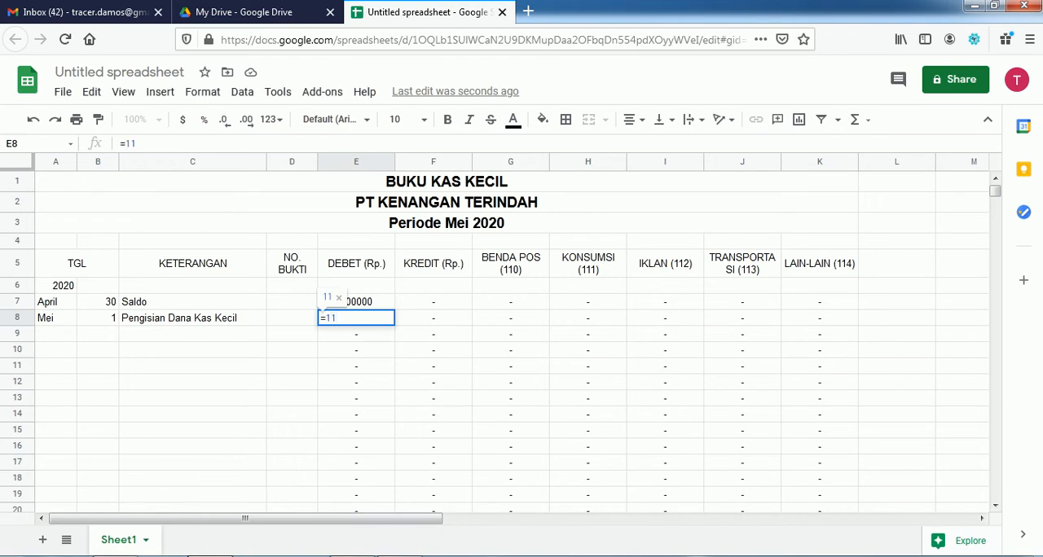
pyautogui.write('000000-900000')
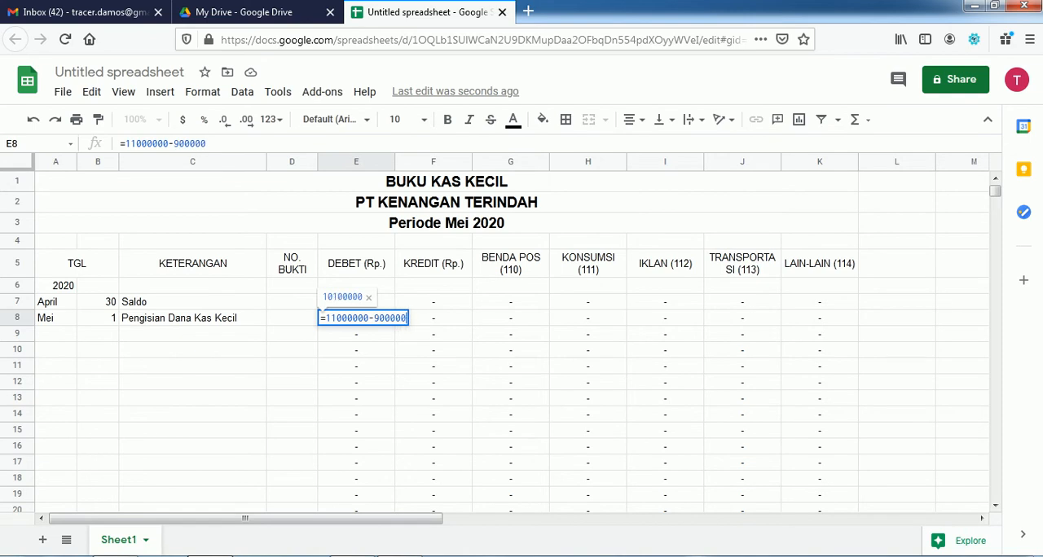
pyautogui.press('Return')
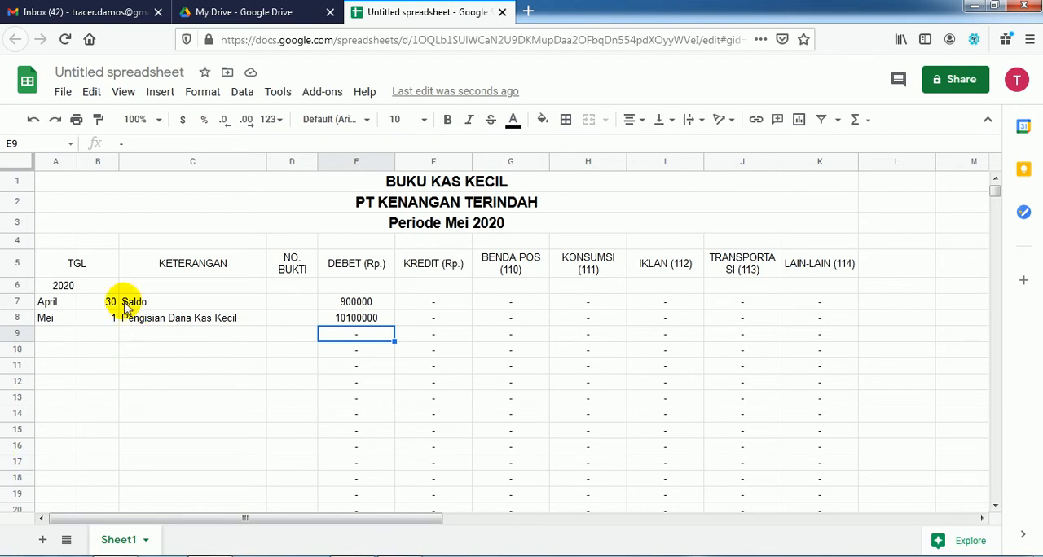
# Step: Check the PDF's transaction list, and in Google Sheets enter 2 in B9 and Biaya Transpot Antar Parcel in C9
pyautogui.click(398, 556)
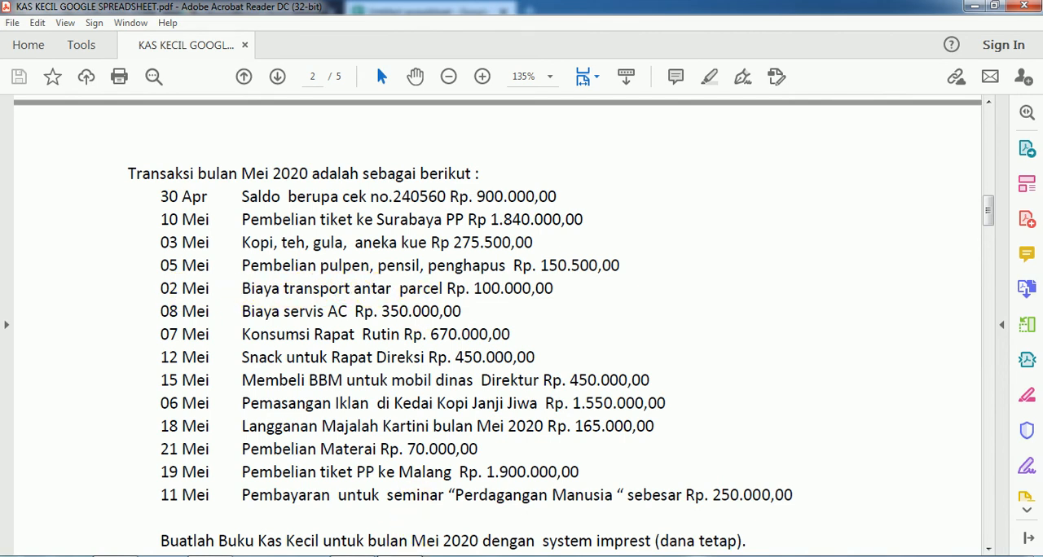
pyautogui.moveTo(399, 556)
pyautogui.click(216, 556)
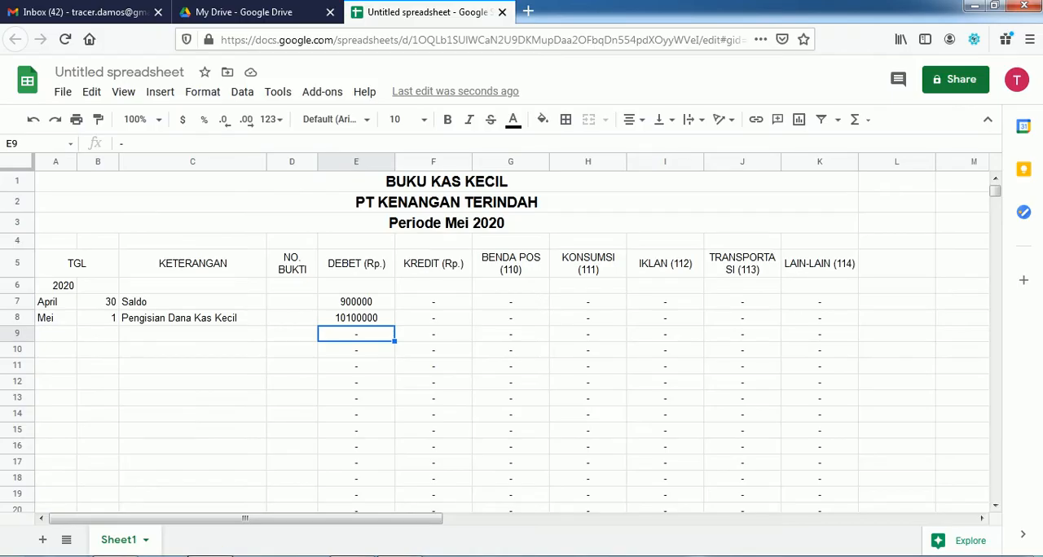
pyautogui.press('Left')
pyautogui.press('Left')
pyautogui.press('Left')
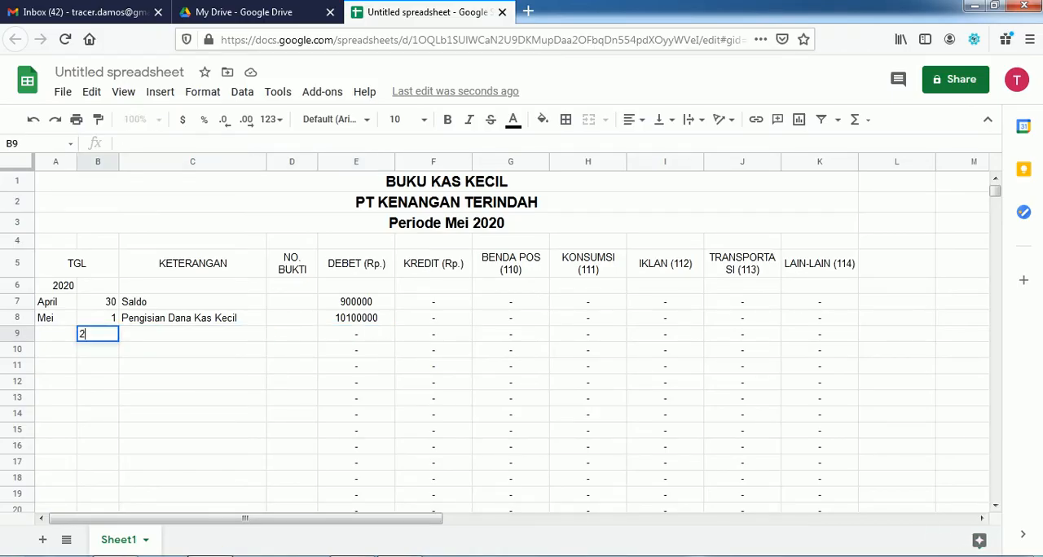
pyautogui.write('2')
pyautogui.press('Tab')
pyautogui.write('Biay')
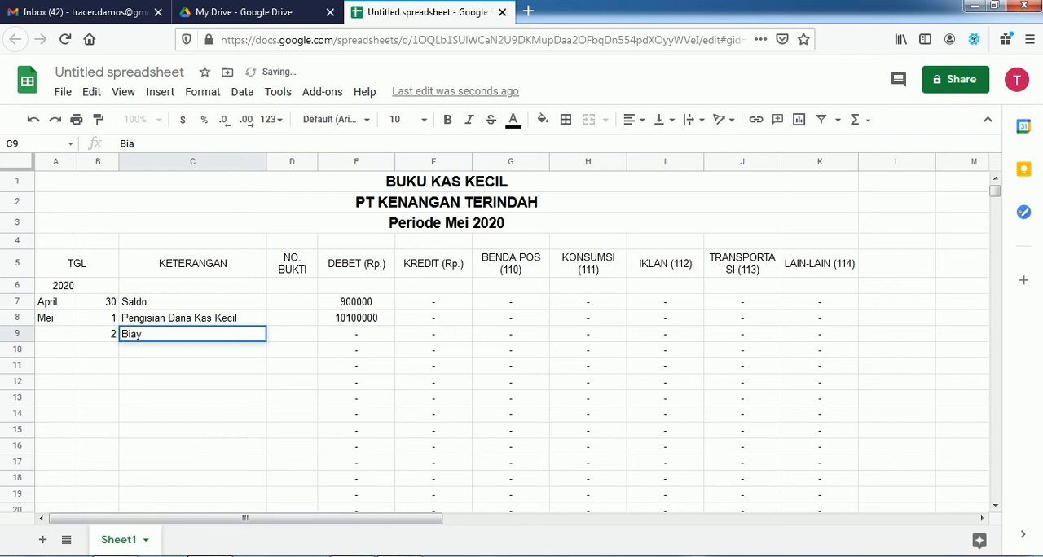
pyautogui.write('a Tran')
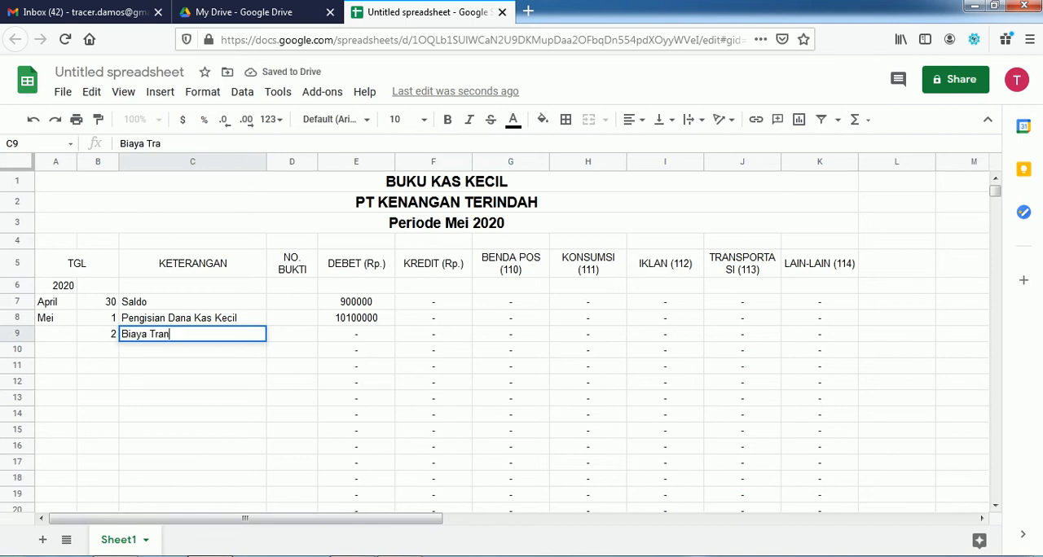
pyautogui.write('spot')
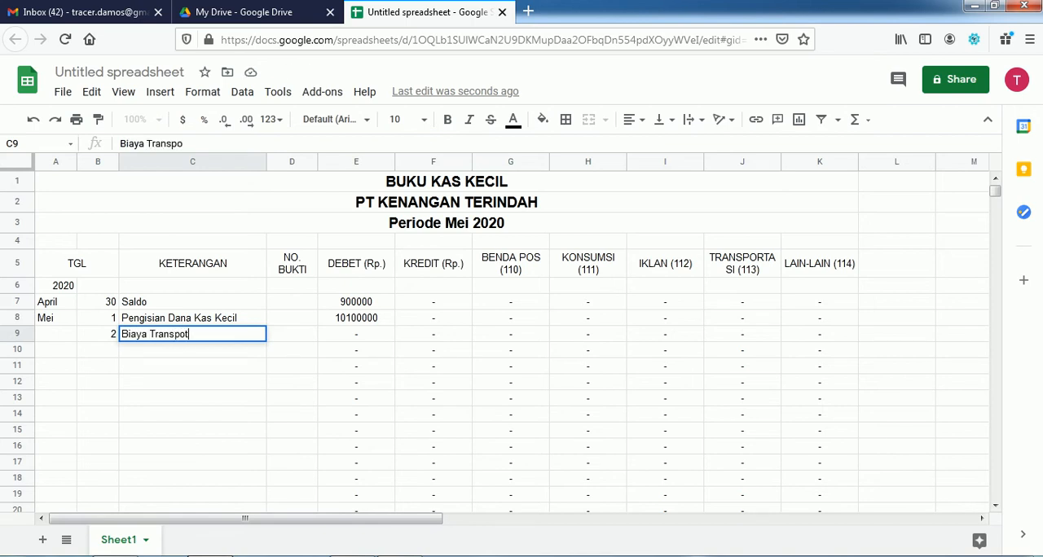
pyautogui.write(' Antar Parcel')
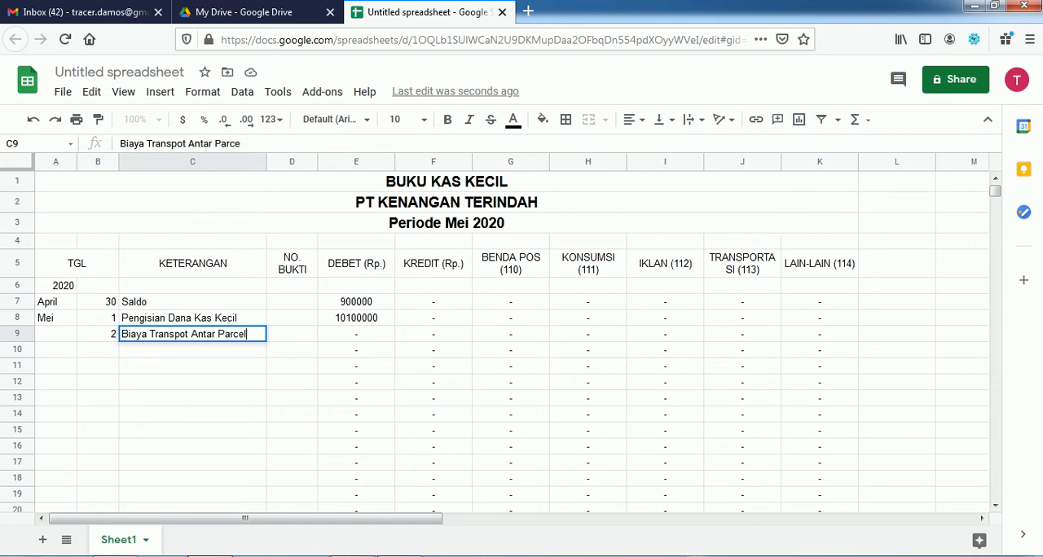
pyautogui.press('Tab')
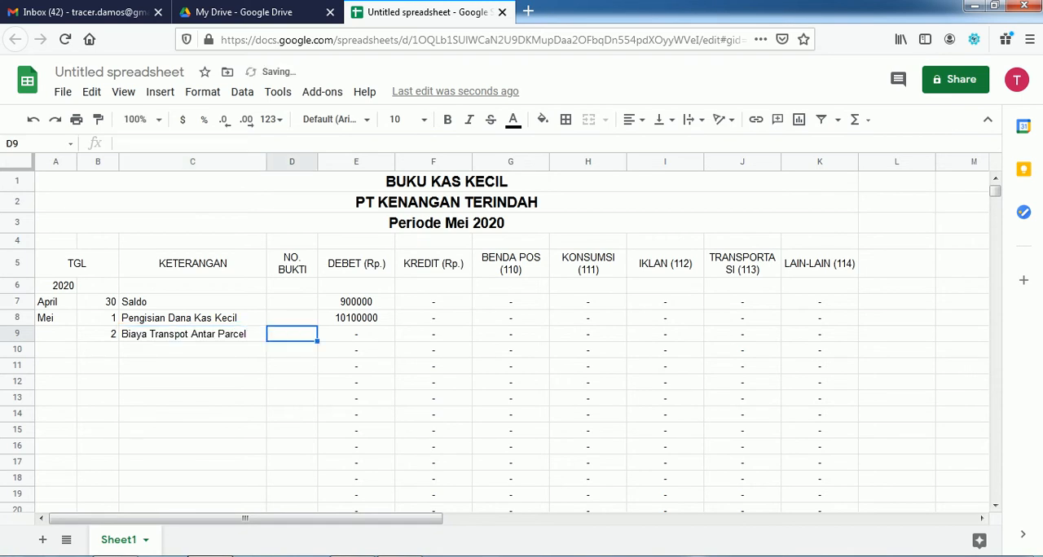
# Step: Enter 100000 in J9 under TRANSPORTASI (113) for the parcel transport cost
pyautogui.press('Tab')
pyautogui.press('Tab')
pyautogui.press('Tab')
pyautogui.press('Tab')
pyautogui.press('Tab')
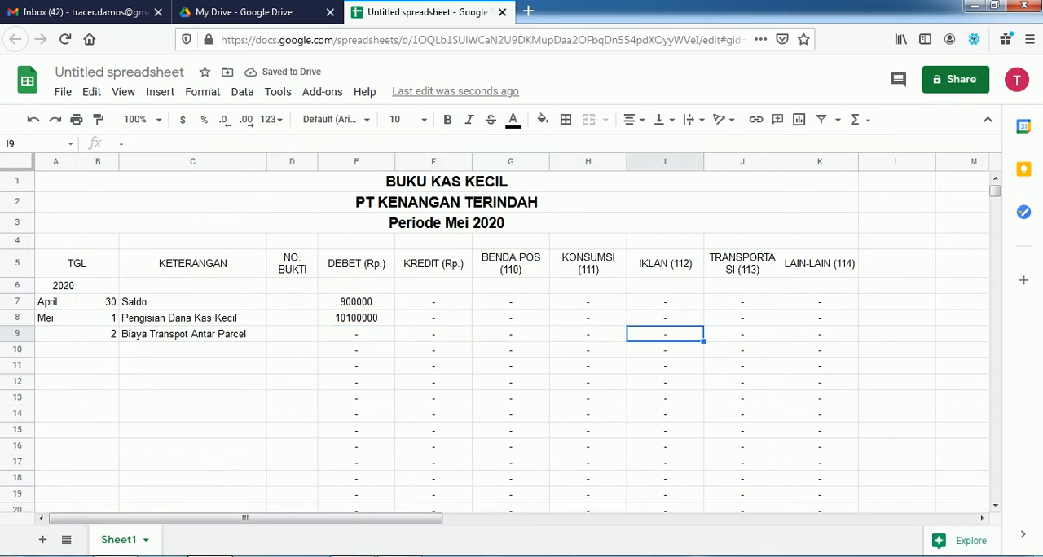
pyautogui.press('Tab')
pyautogui.write('100')
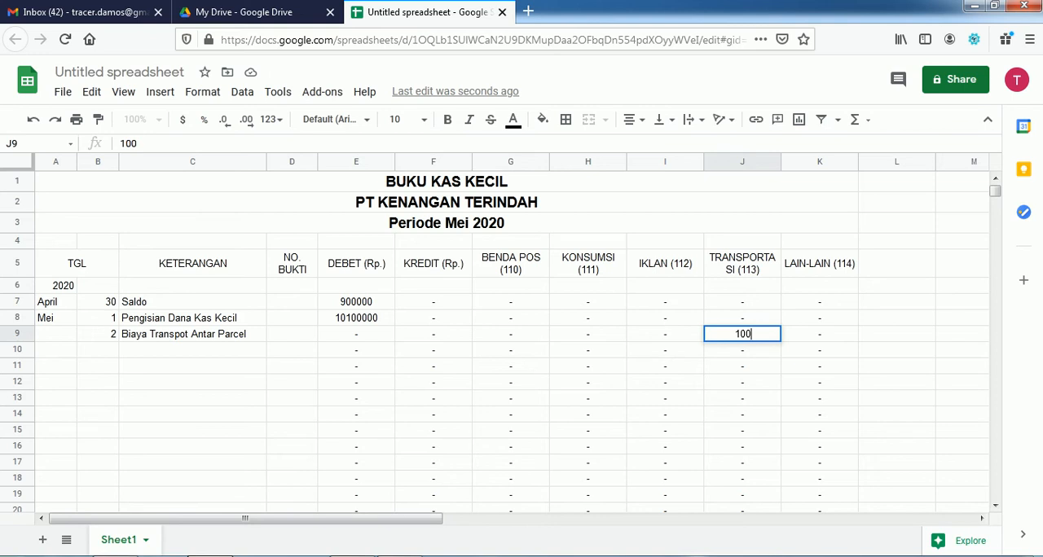
pyautogui.write('000')
pyautogui.press('Return')
# Step: Set F9 under KREDIT (Rp.) to a formula referencing the transport amount in J9
pyautogui.press('Up')
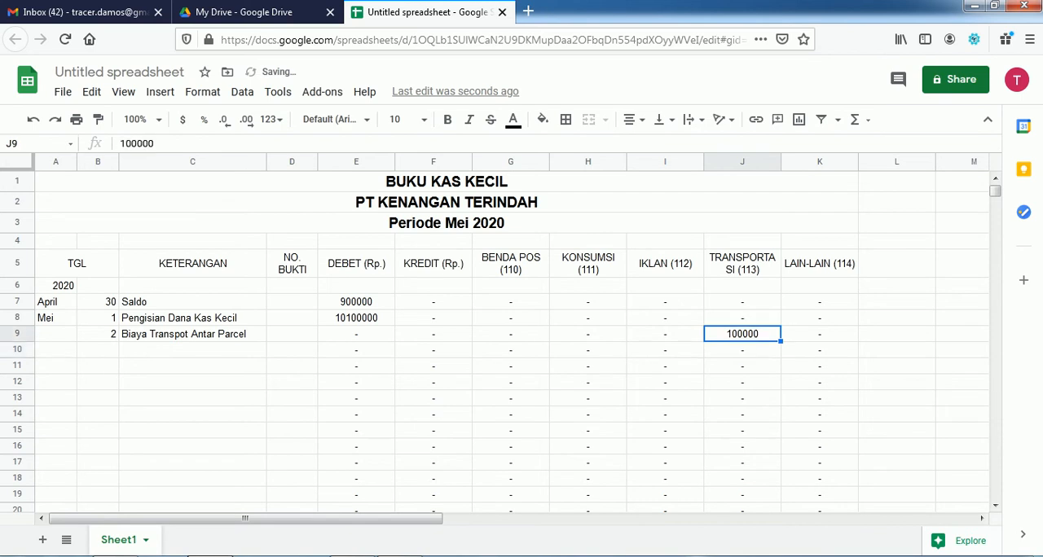
pyautogui.press('Left')
pyautogui.press('Left')
pyautogui.press('Left')
pyautogui.press('Left')
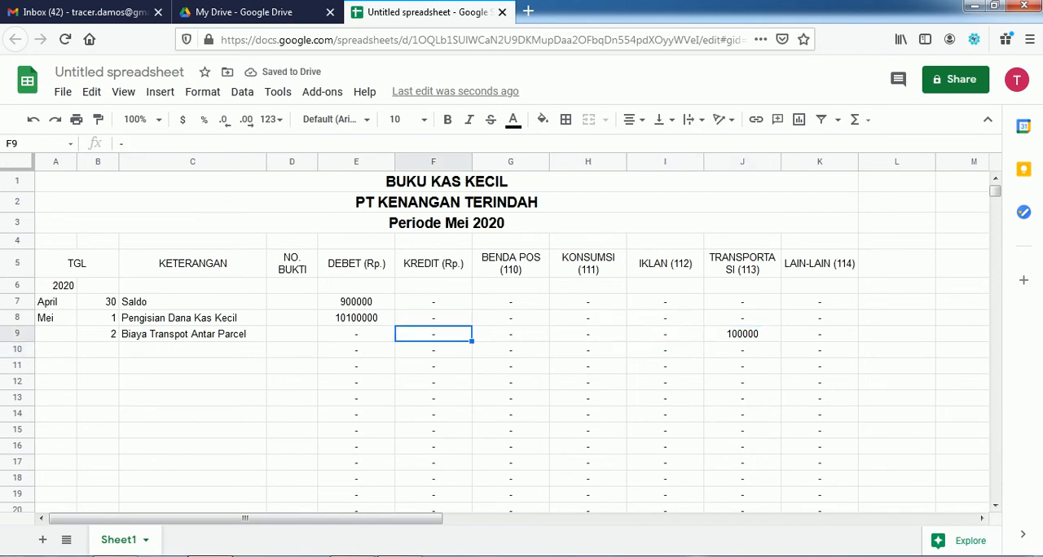
pyautogui.write('=')
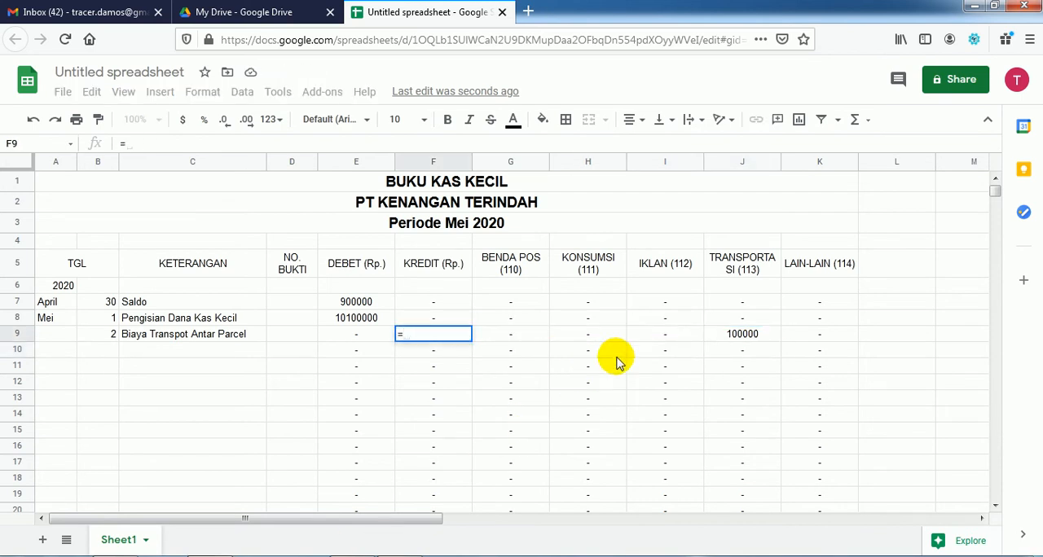
pyautogui.click(730, 337)
pyautogui.press('Return')
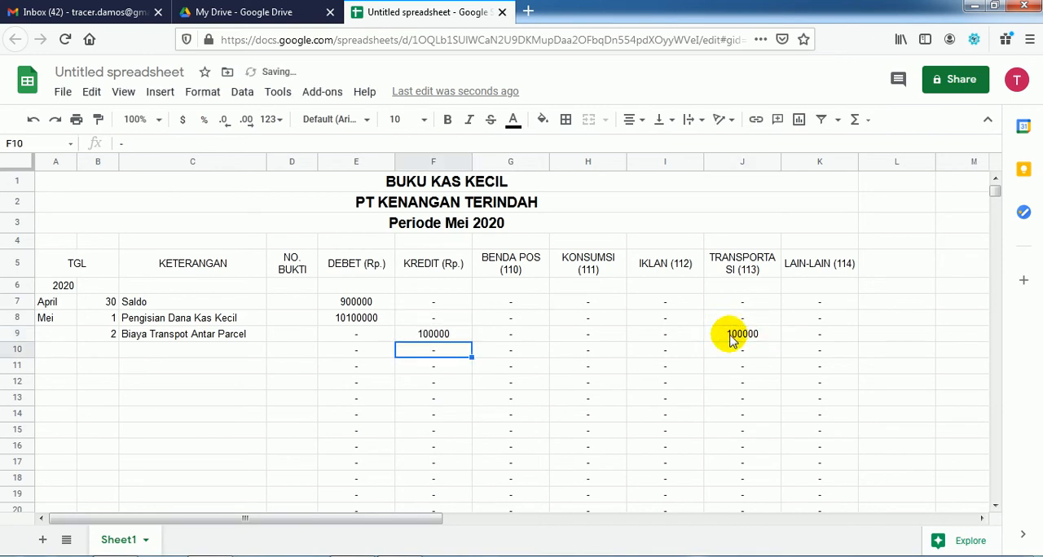
# Step: Look up the next dated transaction in the Acrobat Reader PDF and enter day 3 in B10 in Google Sheets
pyautogui.press('Left')
pyautogui.press('Left')
pyautogui.press('Left')
pyautogui.press('Left')
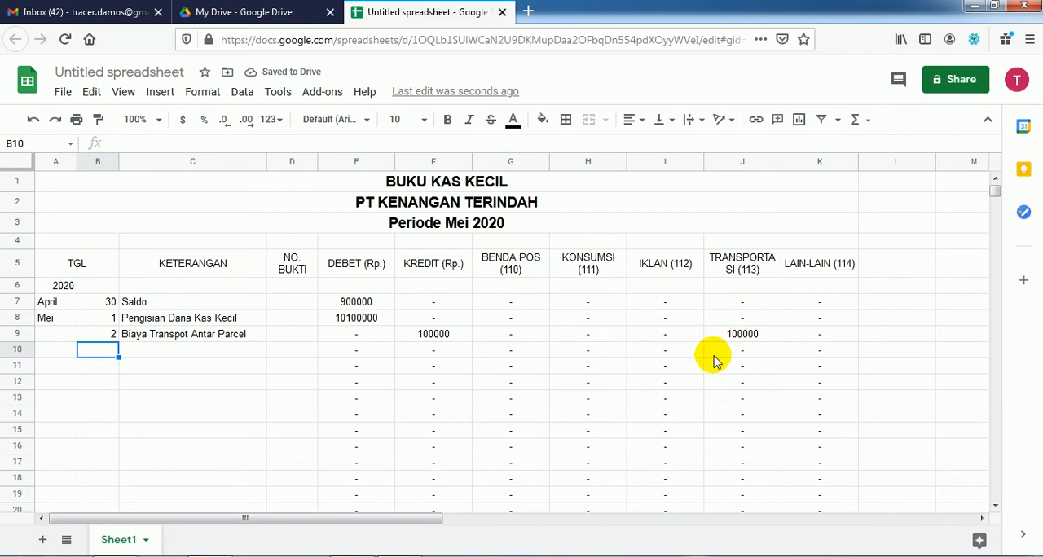
pyautogui.hotkey('alt', 'Tab')
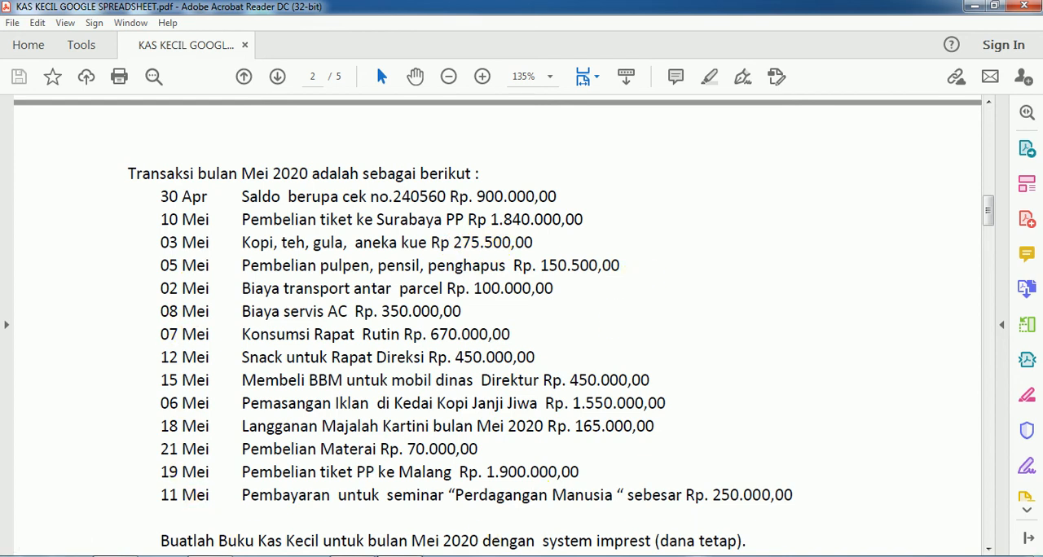
pyautogui.hotkey('alt', 'Tab')
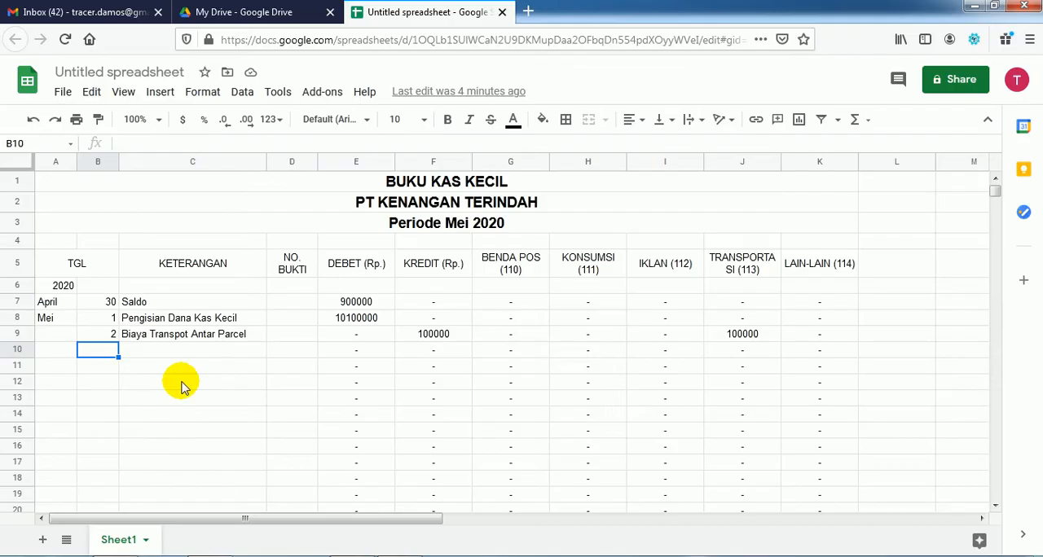
pyautogui.write('3')
pyautogui.press('Tab')
# Step: Enter the description Pembelian Gula, Teh, Kopi dan Aneka Kue in C10
pyautogui.write('Pembelian')
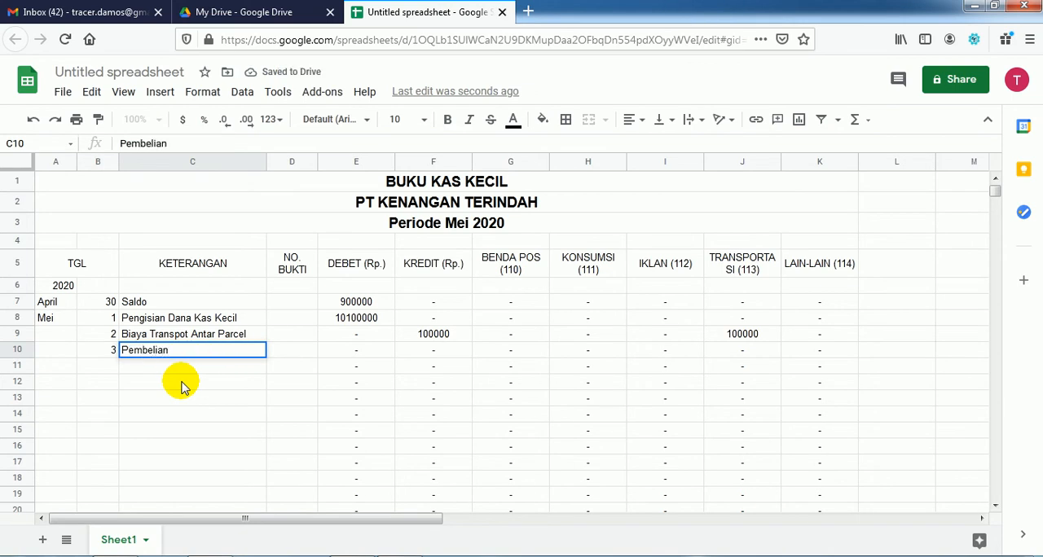
pyautogui.write(' Gula')
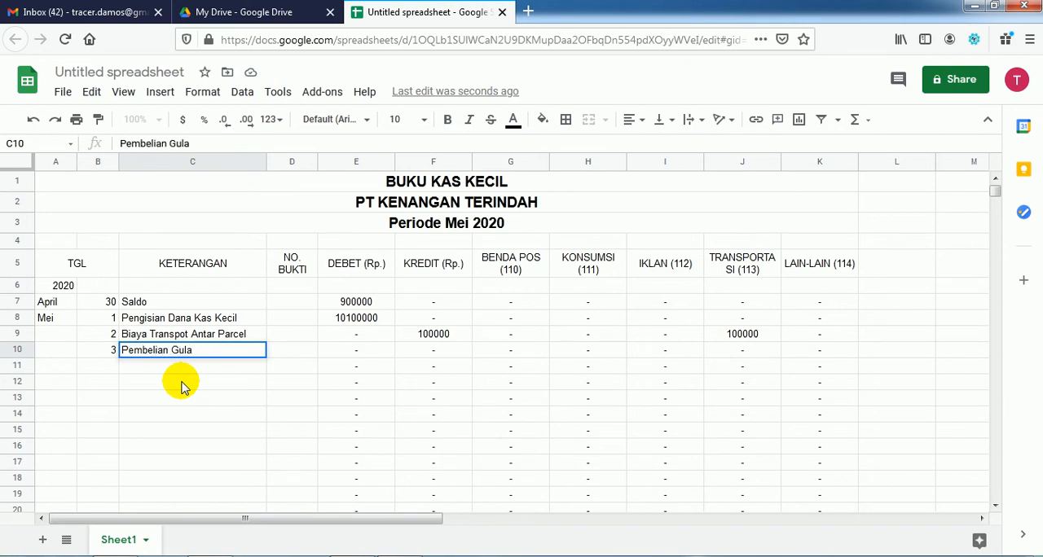
pyautogui.write(', Tehm')
pyautogui.press('BackSpace')
pyautogui.press('BackSpace')
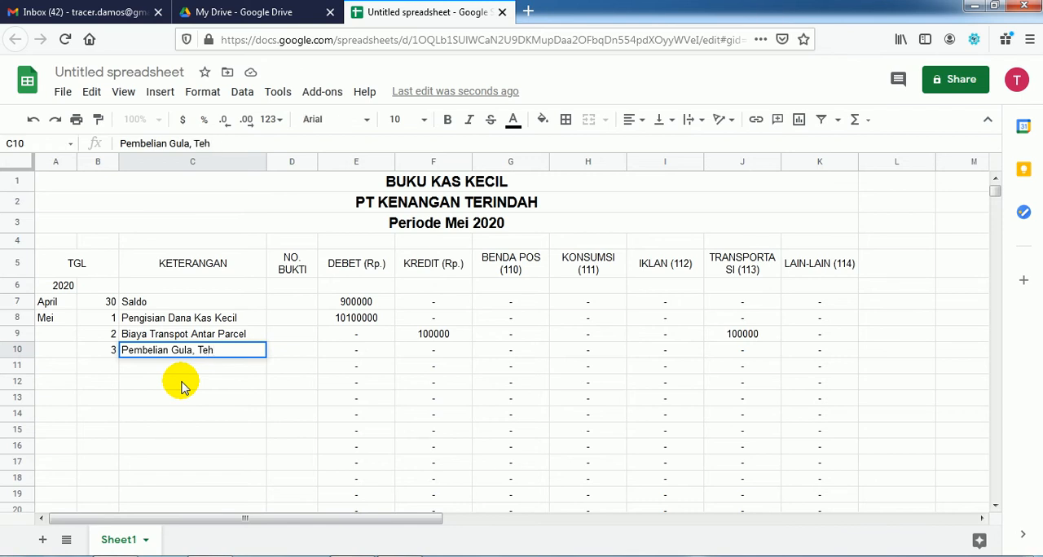
pyautogui.write(', Kopi dan Aneka Kue')
pyautogui.press('Return')
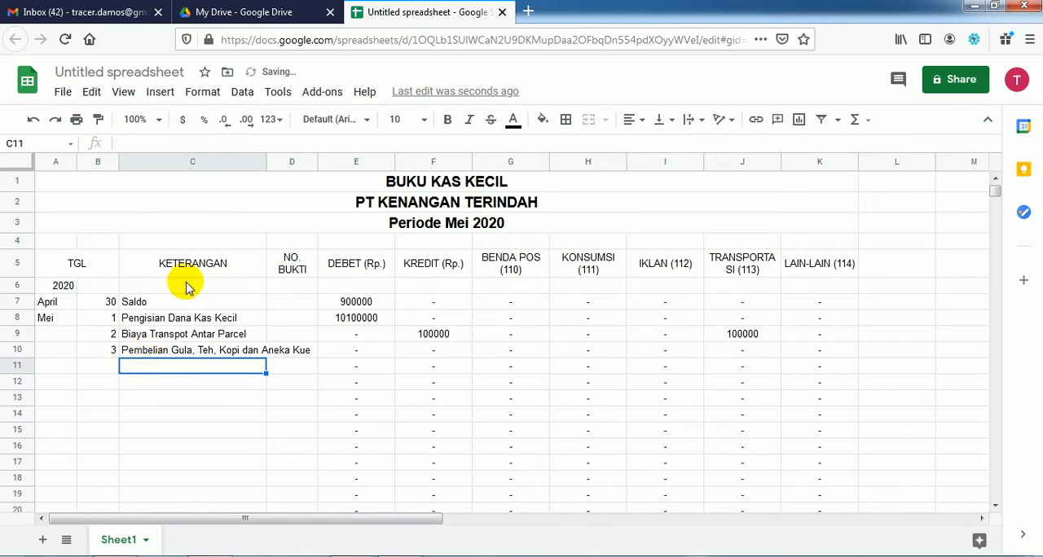
# Step: Widen column C to fit the longest description and look up the 3 May amount in the Acrobat Reader PDF
pyautogui.moveTo(265, 160); pyautogui.dragTo(320, 166)
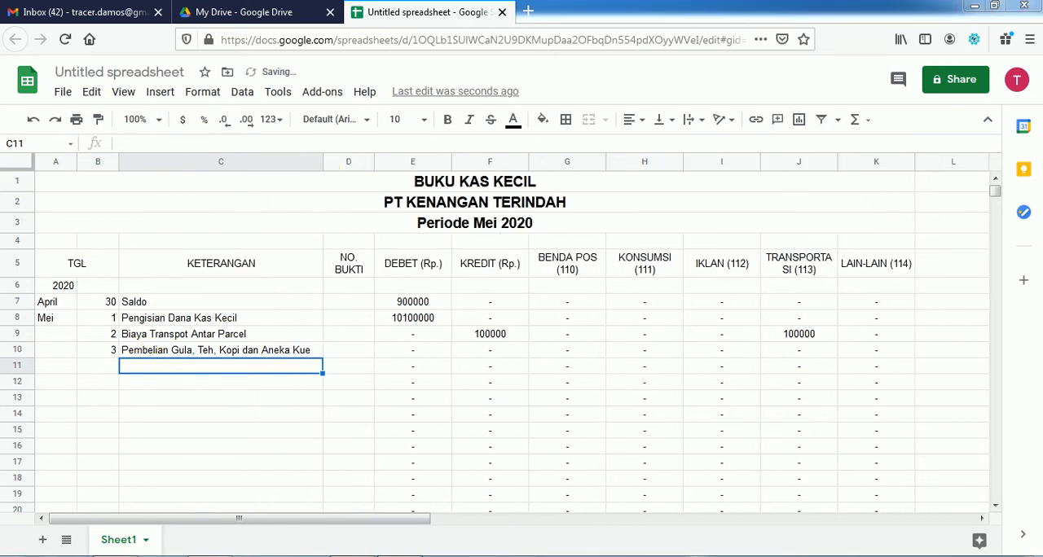
pyautogui.hotkey('alt', 'Tab')
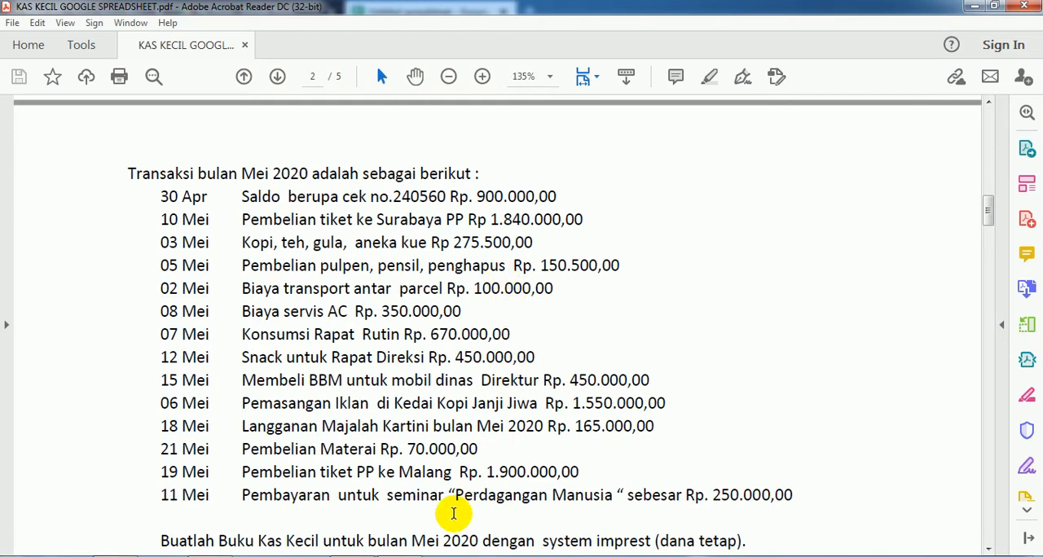
pyautogui.hotkey('alt', 'Tab')
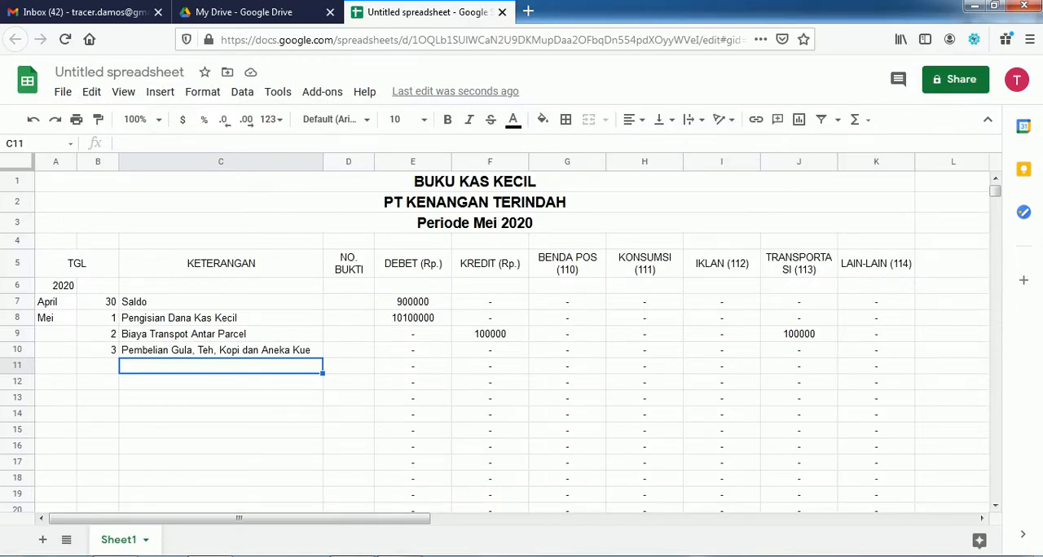
# Step: Enter 275500 in H10 under KONSUMSI (111) for the sugar, tea, coffee and cakes purchase
pyautogui.press('Up')
pyautogui.press('Right')
pyautogui.press('Right')
pyautogui.press('Right')
pyautogui.press('Left')
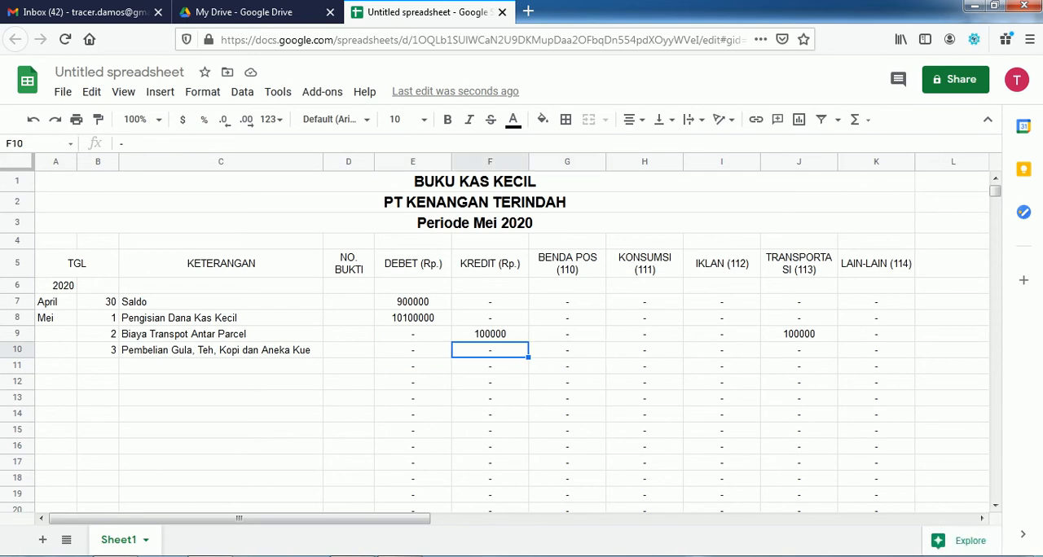
pyautogui.press('Right')
pyautogui.press('Right')
pyautogui.write('27')
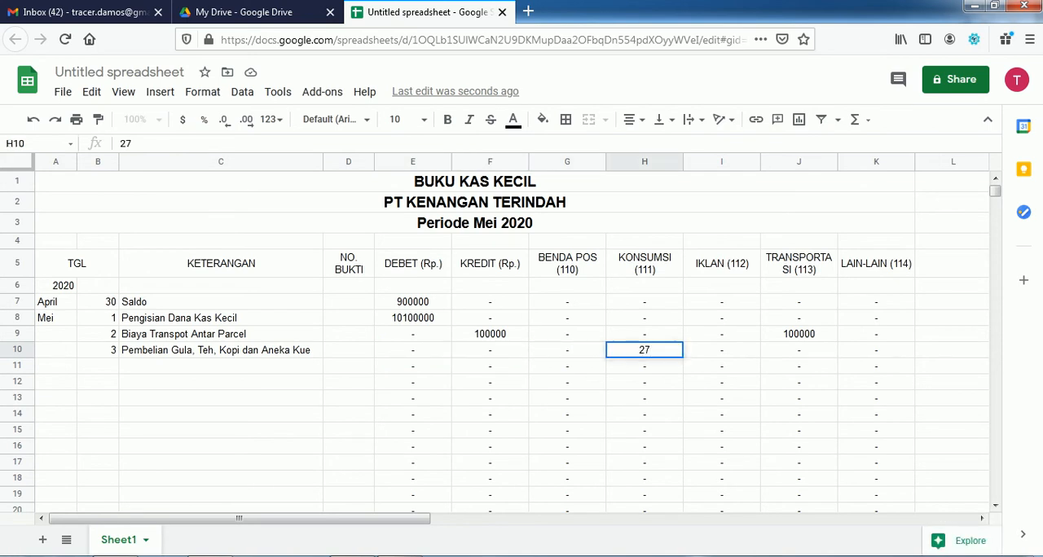
pyautogui.write('5500')
pyautogui.press('Return')
pyautogui.press('Up')
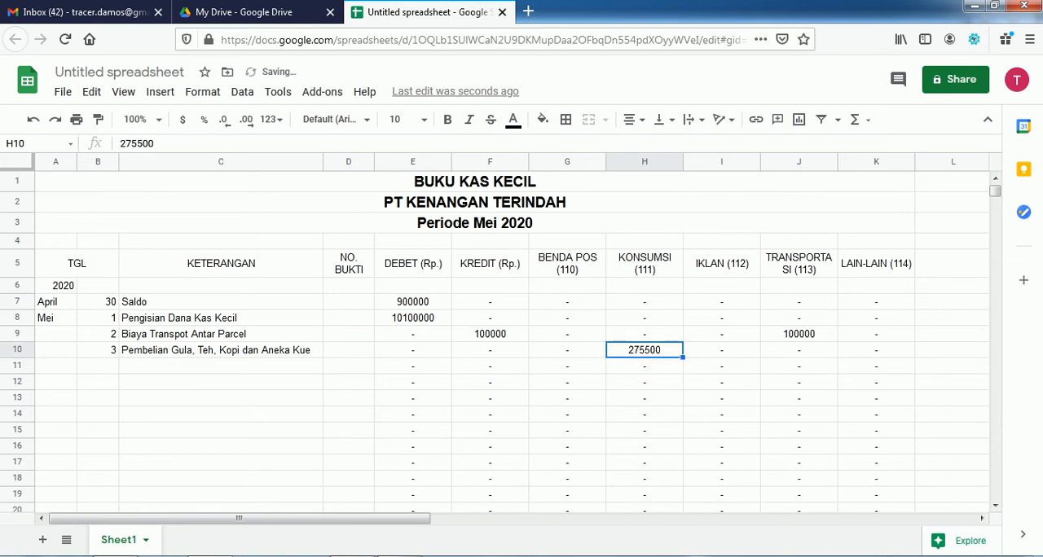
# Step: Set F10 under KREDIT (Rp.) to the formula =H10, referencing the consumption amount
pyautogui.press('Left')
pyautogui.press('Left')
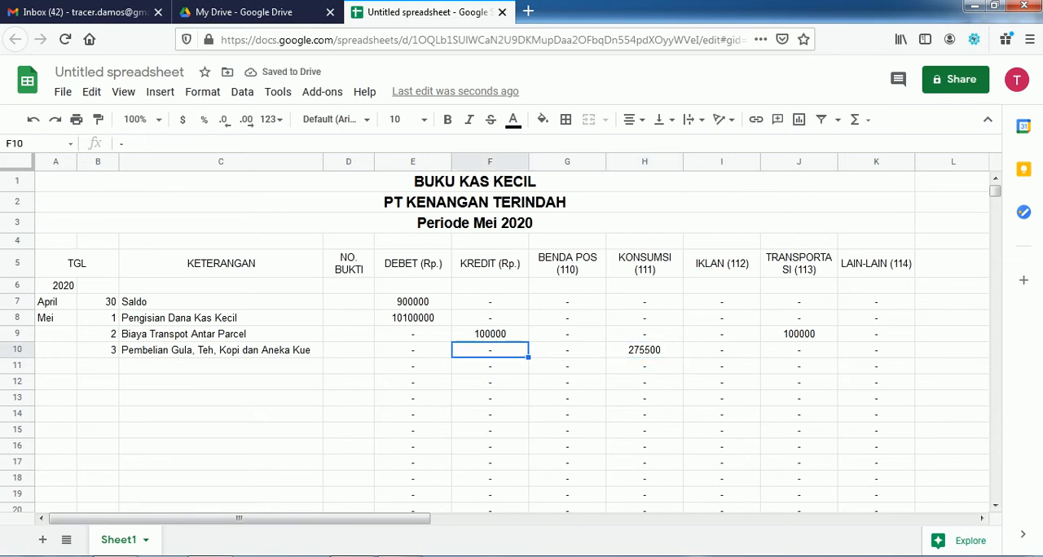
pyautogui.write('=')
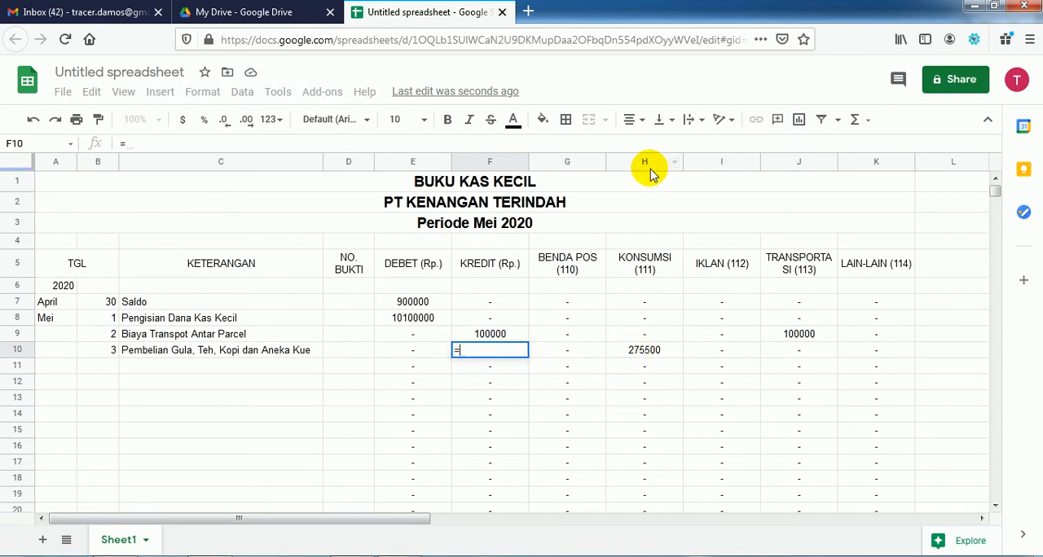
pyautogui.click(647, 357)
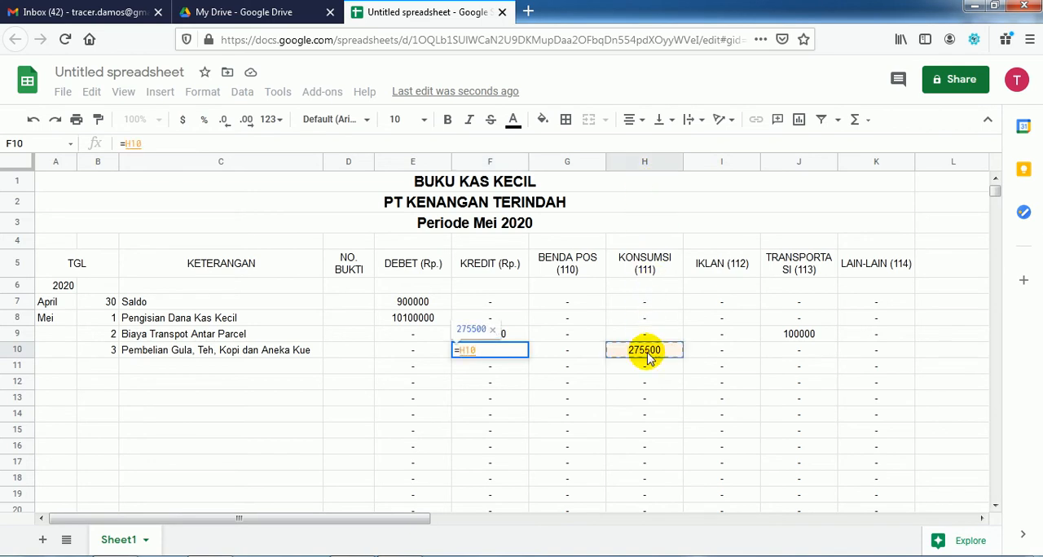
pyautogui.press('Return')
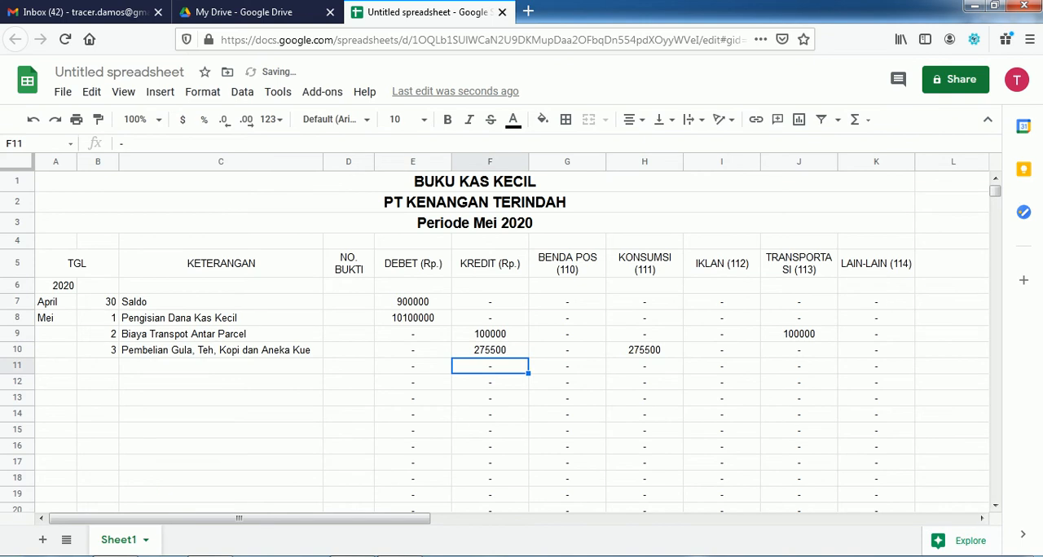
# Step: Find the next dated transaction in the Acrobat Reader PDF and enter day 5 in B11 in Google Sheets
pyautogui.hotkey('alt', 'Tab')
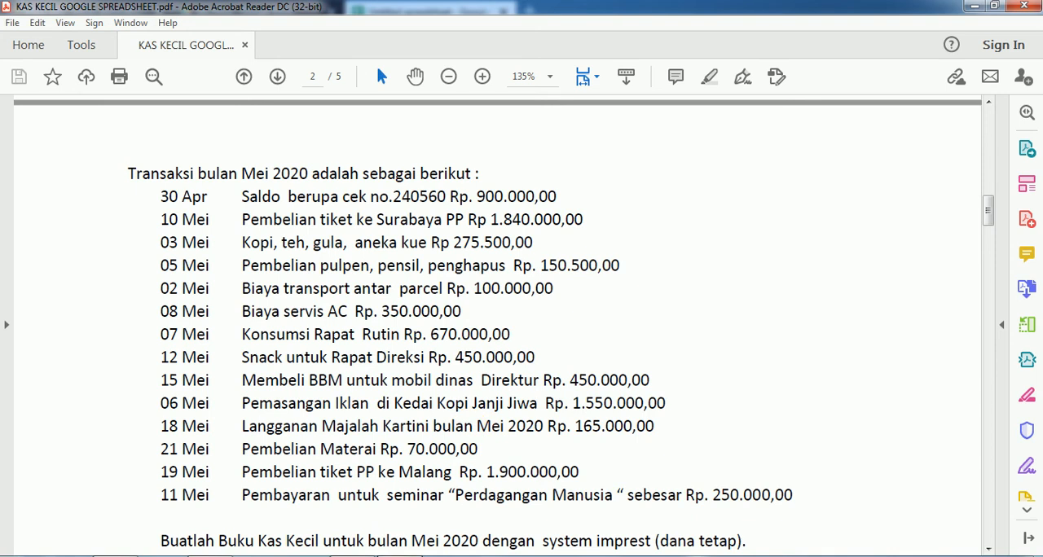
pyautogui.hotkey('alt', 'Tab')
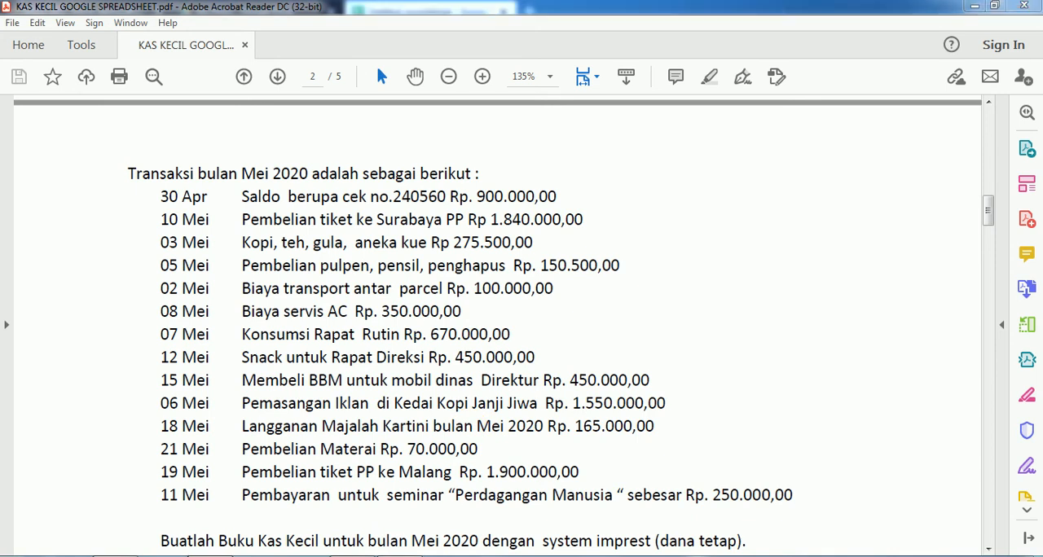
pyautogui.press('Left')
pyautogui.press('Left')
pyautogui.press('Left')
pyautogui.press('Left')
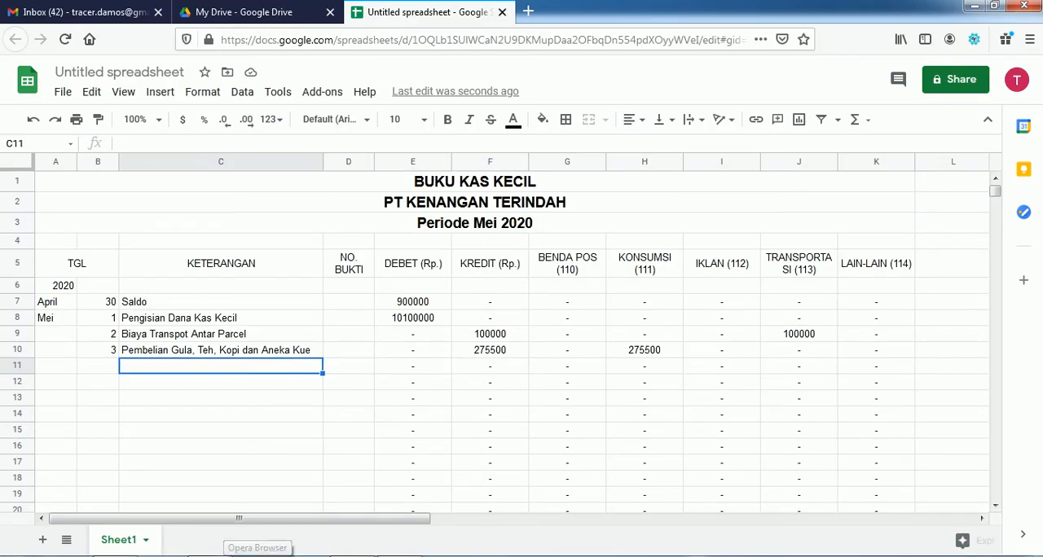
pyautogui.press('Tab')
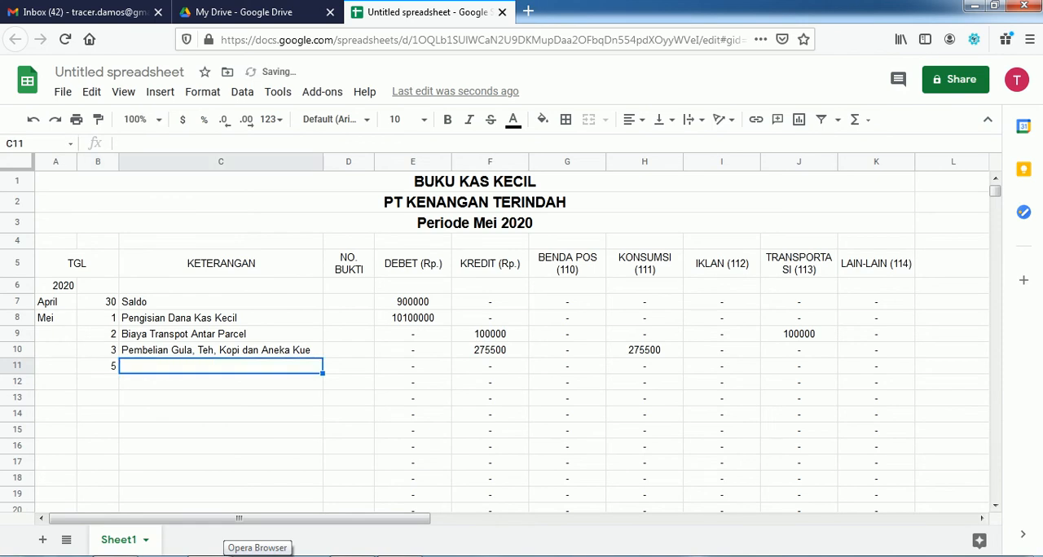
# Step: Enter the description Pembelian Pulpen, Pensil dan Penghapus in C11
pyautogui.write('Pembe')
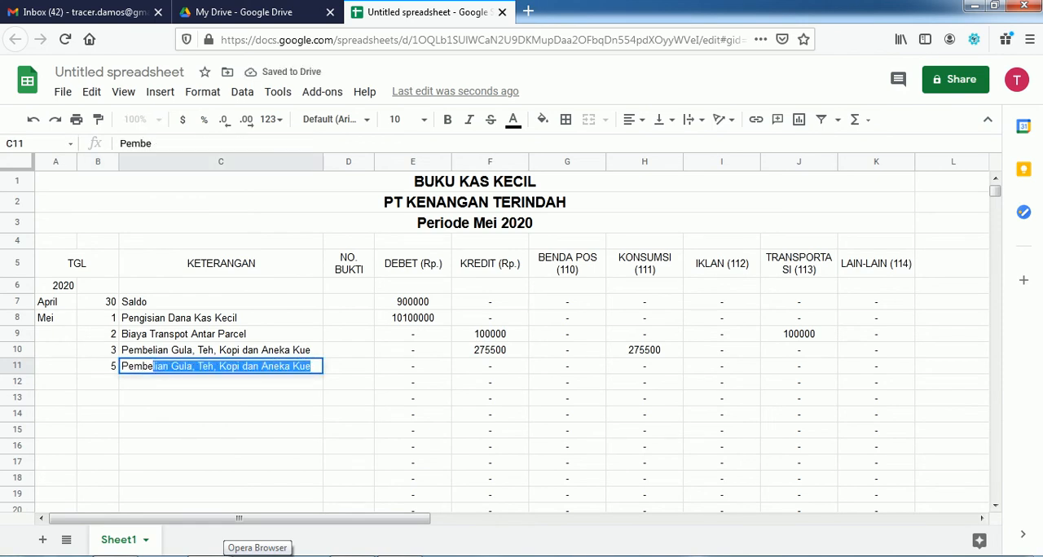
pyautogui.write('lian')
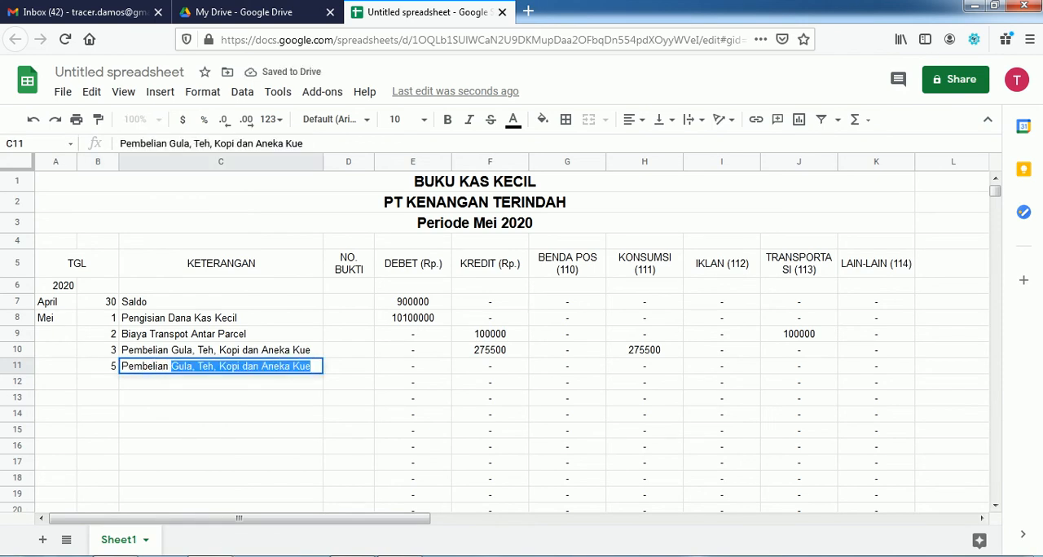
pyautogui.write(' Pulpen, Pensil dan Penghapus')
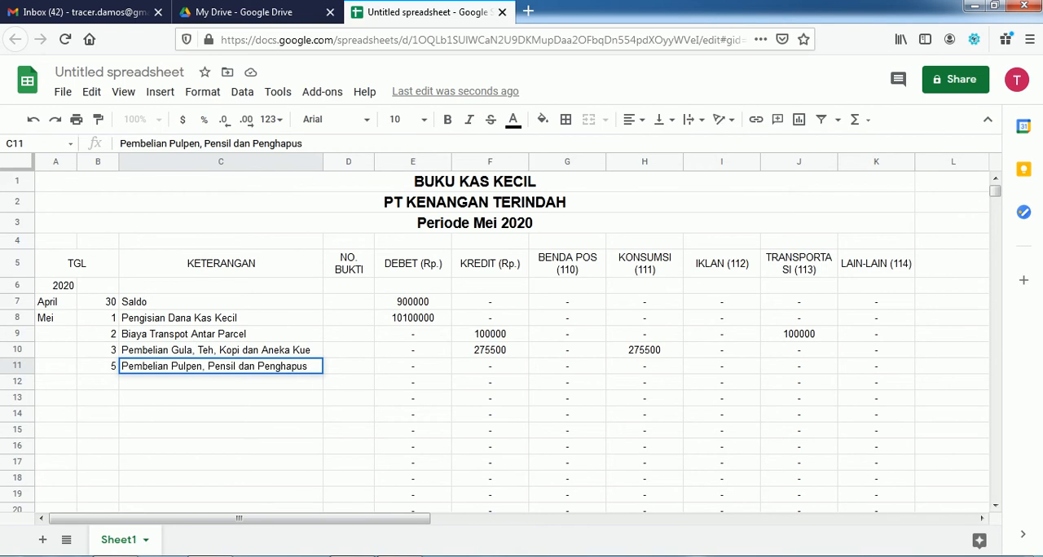
pyautogui.press('Tab')
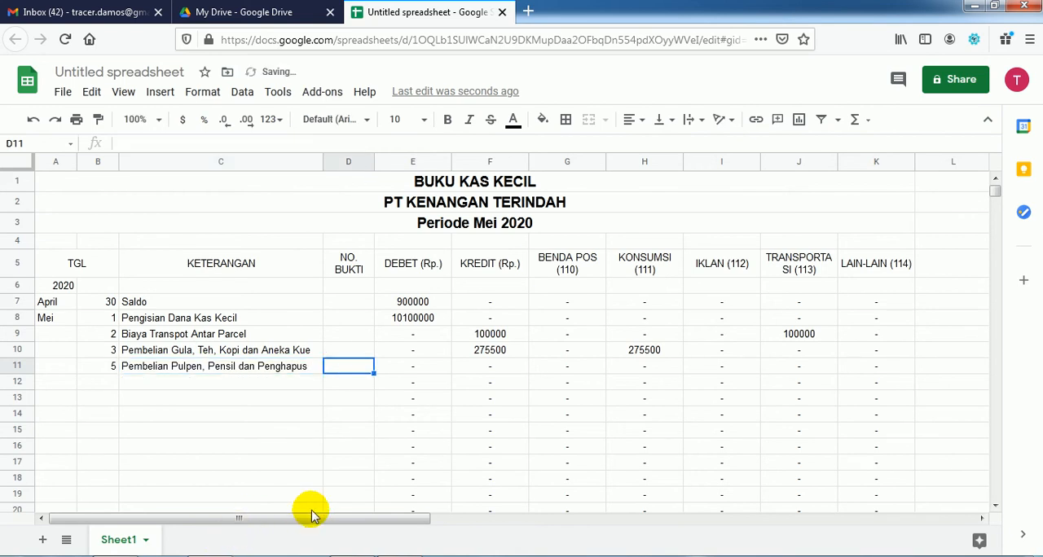
# Step: Check the stationery amount in the Acrobat Reader PDF and enter 150500 in K11 under LAIN-LAIN (114) in Google Sheets
pyautogui.hotkey('alt', 'Tab')
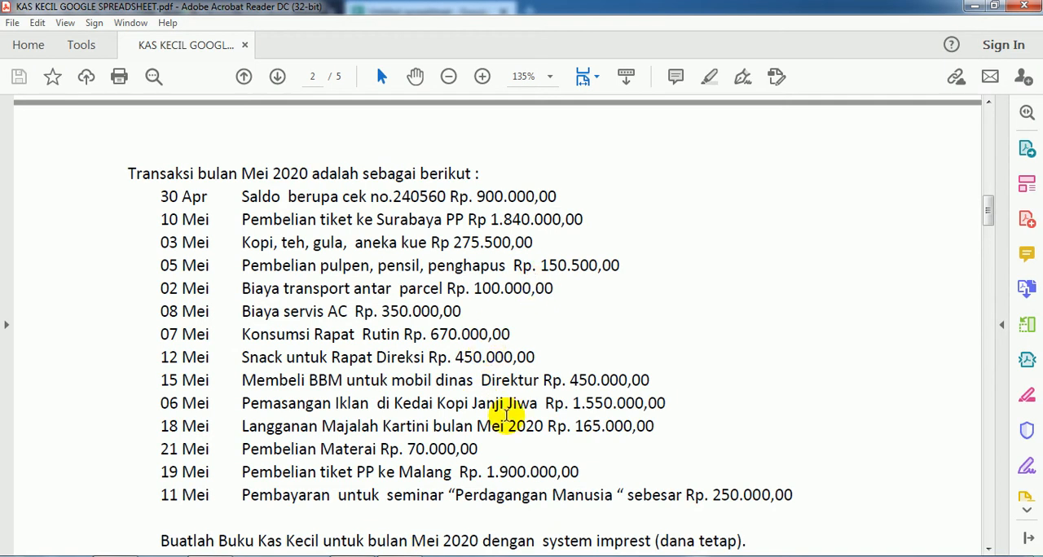
pyautogui.hotkey('alt', 'Tab')
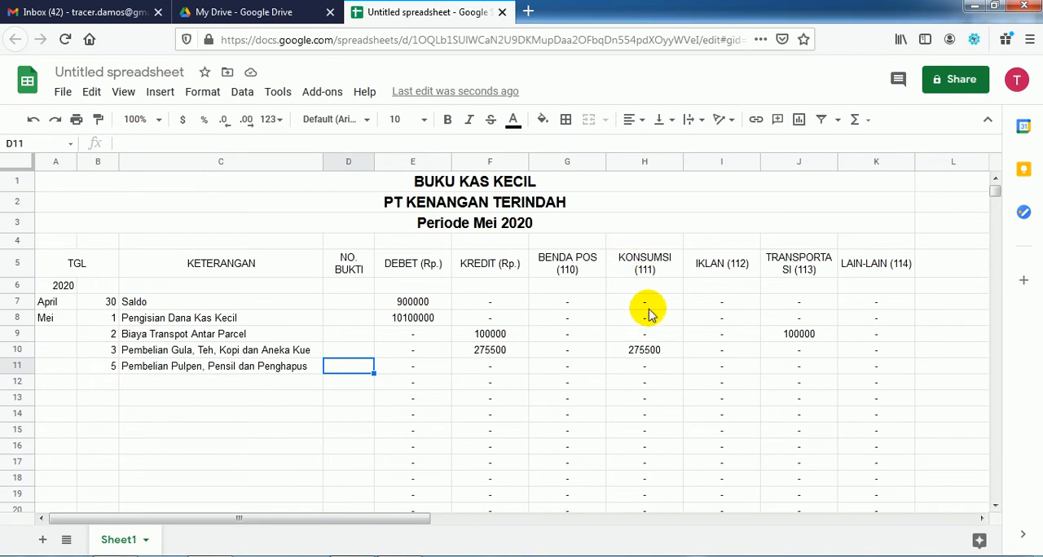
pyautogui.click(865, 367)
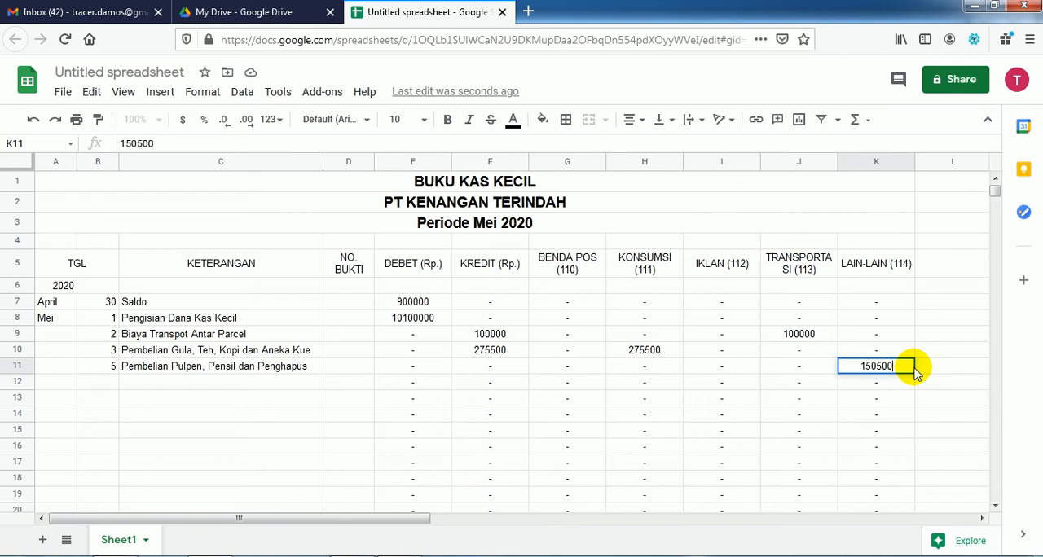
pyautogui.press('Left')
pyautogui.press('Left')
pyautogui.press('Left')
pyautogui.press('Left')
pyautogui.press('Left')
pyautogui.press('Left')
pyautogui.press('Left')
pyautogui.press('Left')
pyautogui.press('Left')
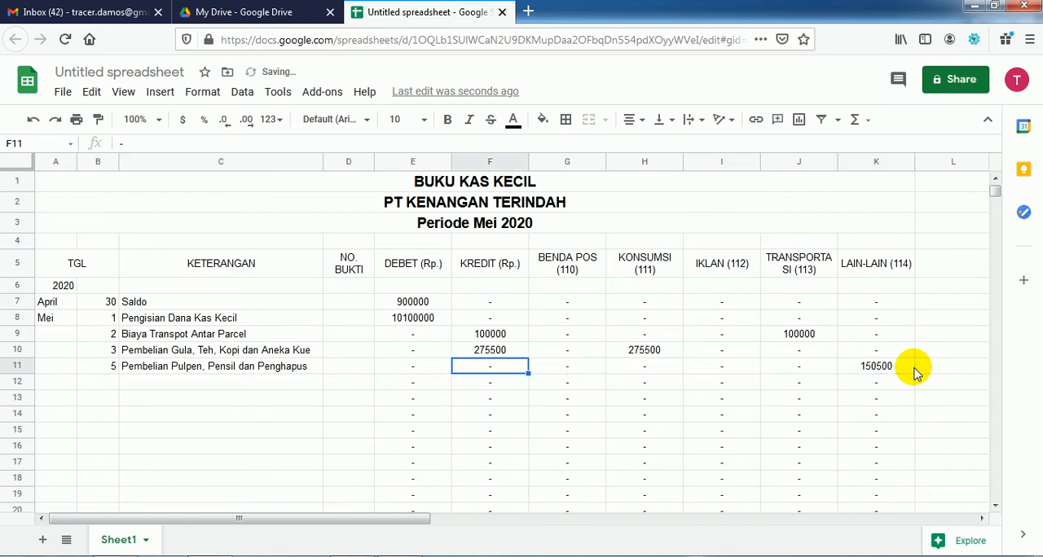
pyautogui.press('Down')
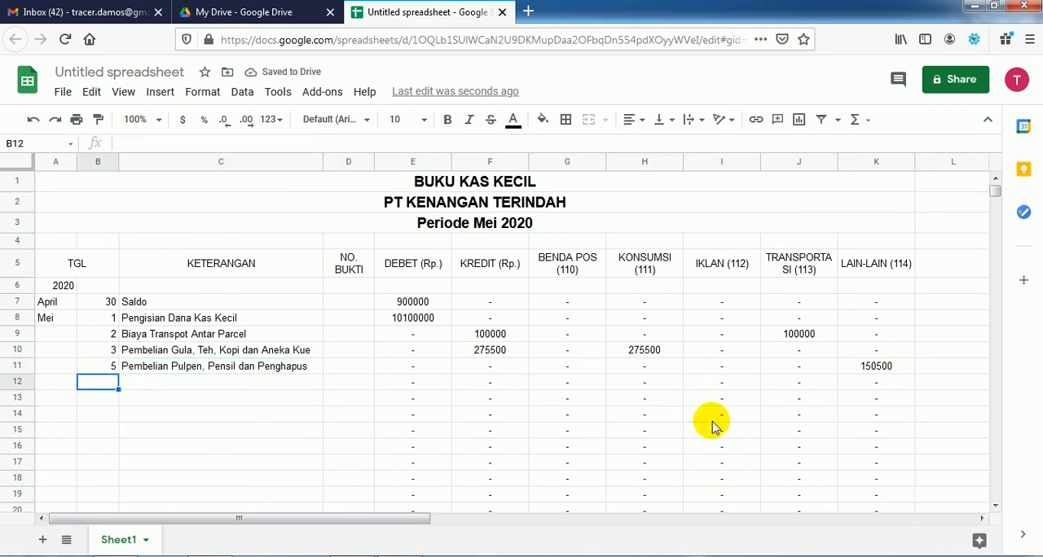
# Step: Review the remaining May transactions in the Acrobat Reader PDF and return to the Google Sheets cash book
pyautogui.hotkey('alt', 'Tab')
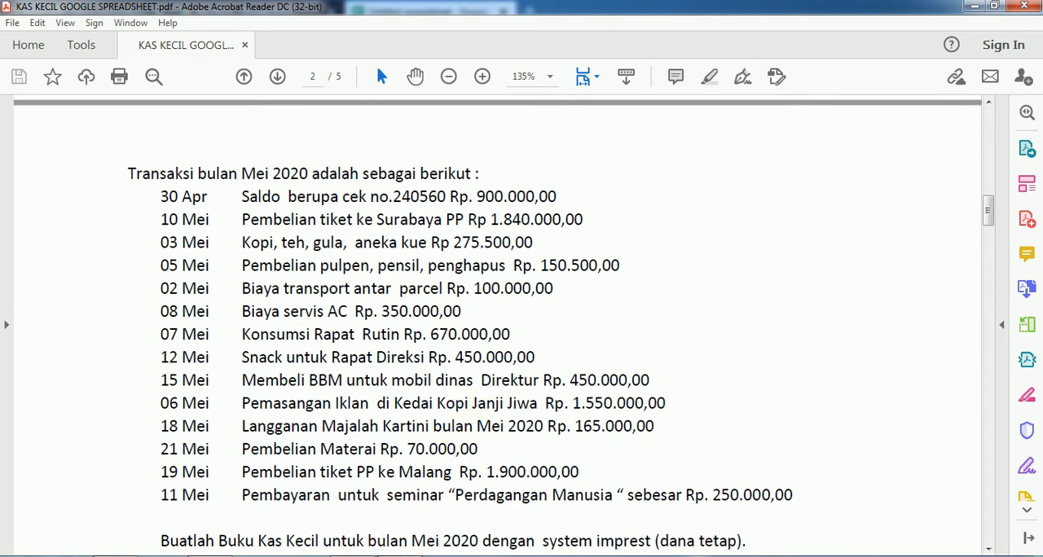
pyautogui.moveTo(330, 520)
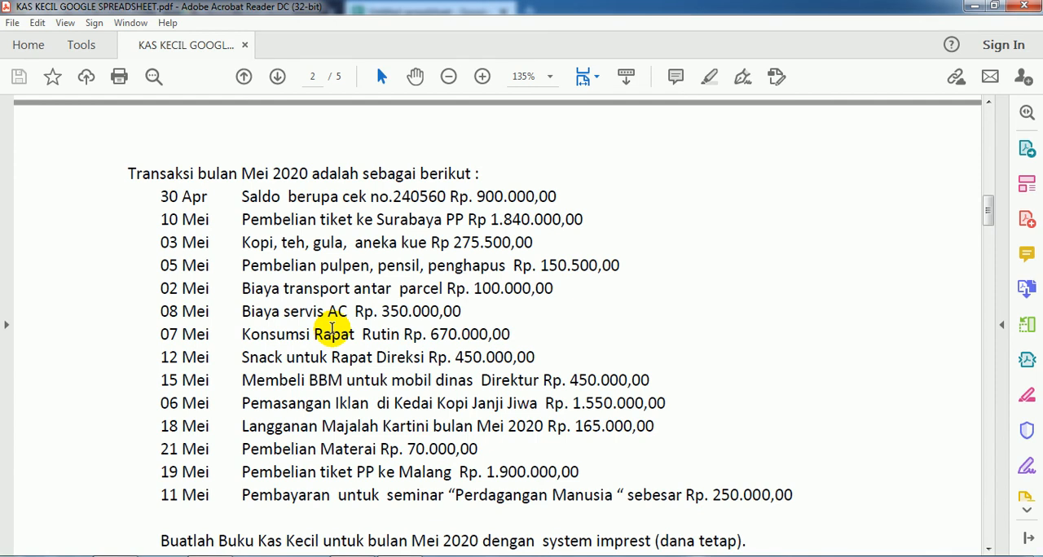
pyautogui.hotkey('alt', 'Tab')
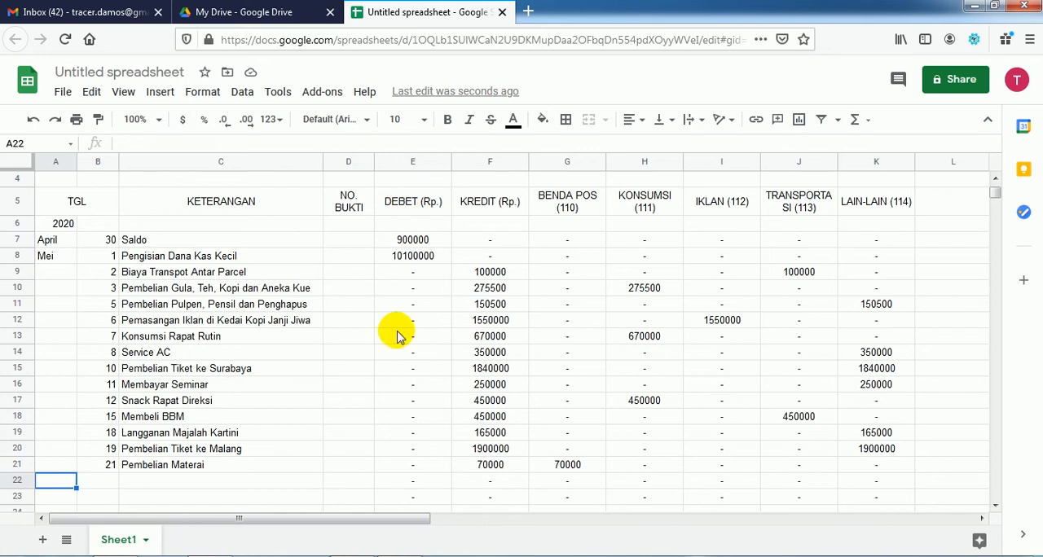
# Step: Total the DEBET (Rp.) column in E22 with the formula =sum(e6:e21)
pyautogui.click(397, 482)
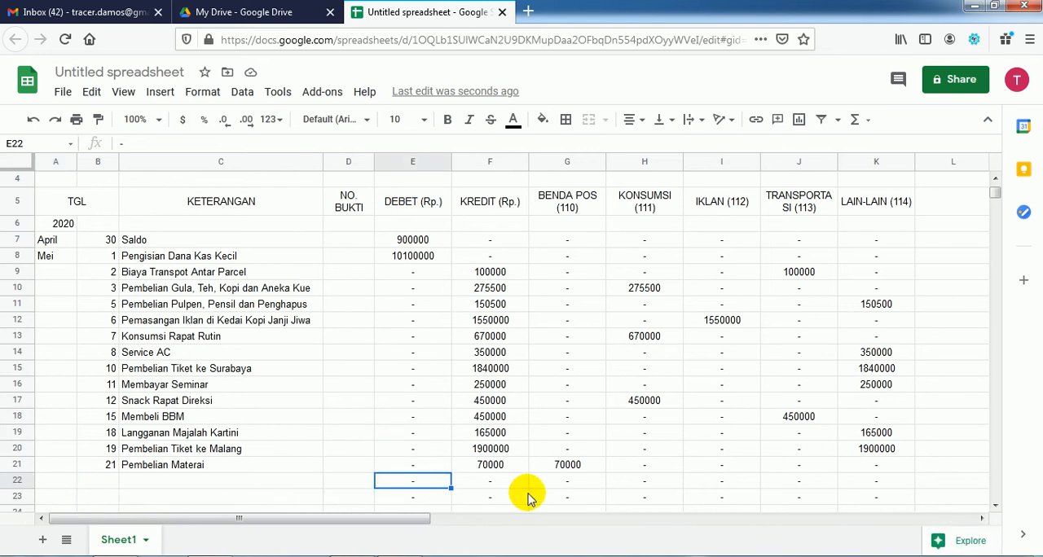
pyautogui.write('=sum(')
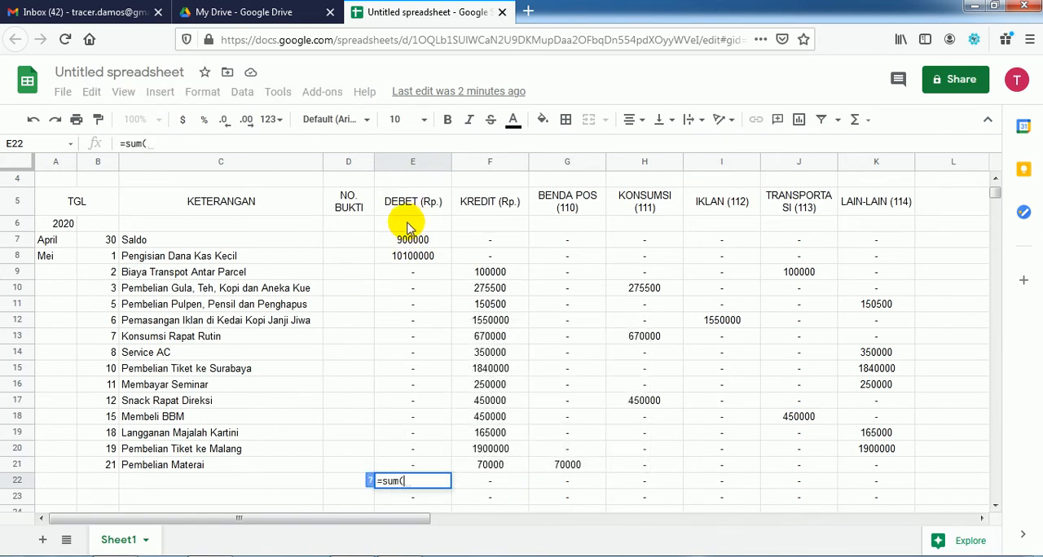
pyautogui.moveTo(411, 228); pyautogui.dragTo(416, 461)
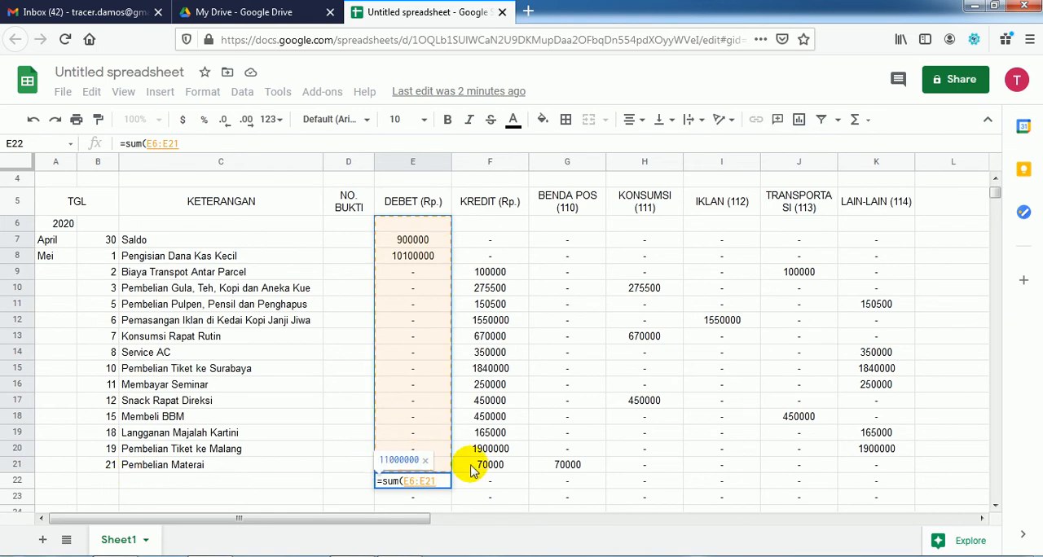
pyautogui.press('BackSpace')
pyautogui.press('BackSpace')
pyautogui.press('BackSpace')
pyautogui.press('BackSpace')
pyautogui.press('BackSpace')
pyautogui.press('BackSpace')
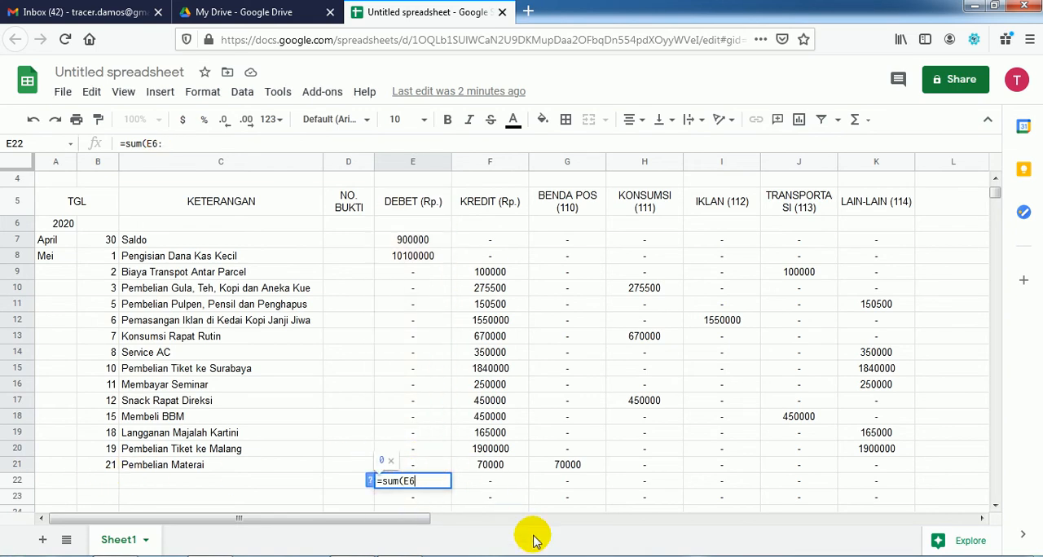
pyautogui.write('e6')
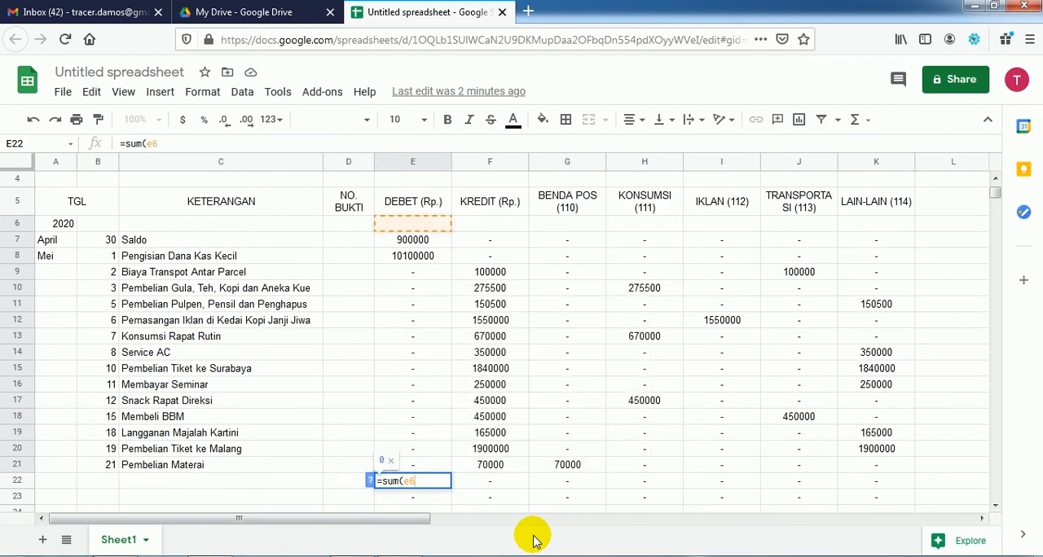
pyautogui.write(':e21)')
pyautogui.press('Return')
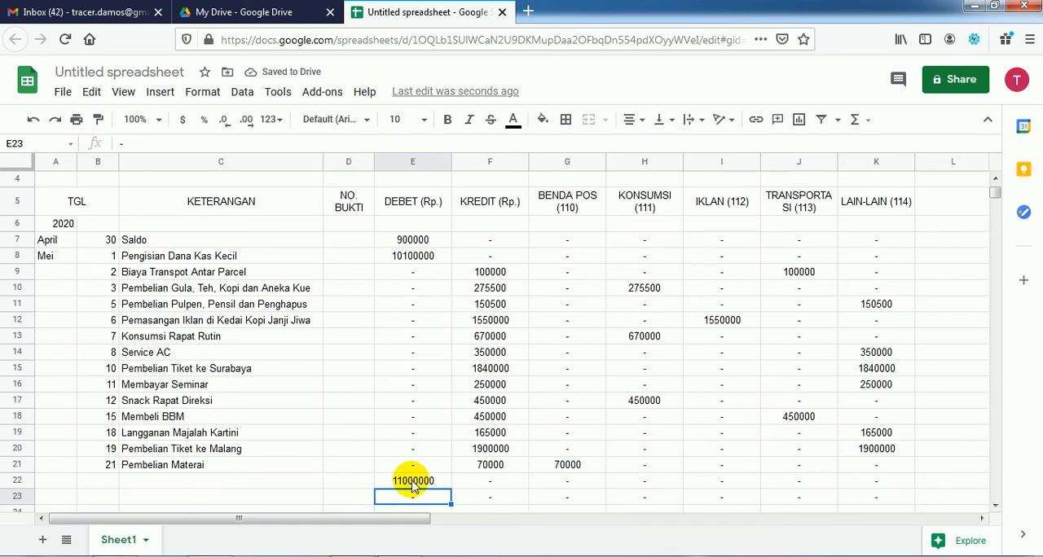
# Step: Copy the total formula from E22 across to K22 and switch to the instructions in the Acrobat Reader PDF
pyautogui.click(411, 481)
pyautogui.moveTo(451, 488); pyautogui.dragTo(852, 486)
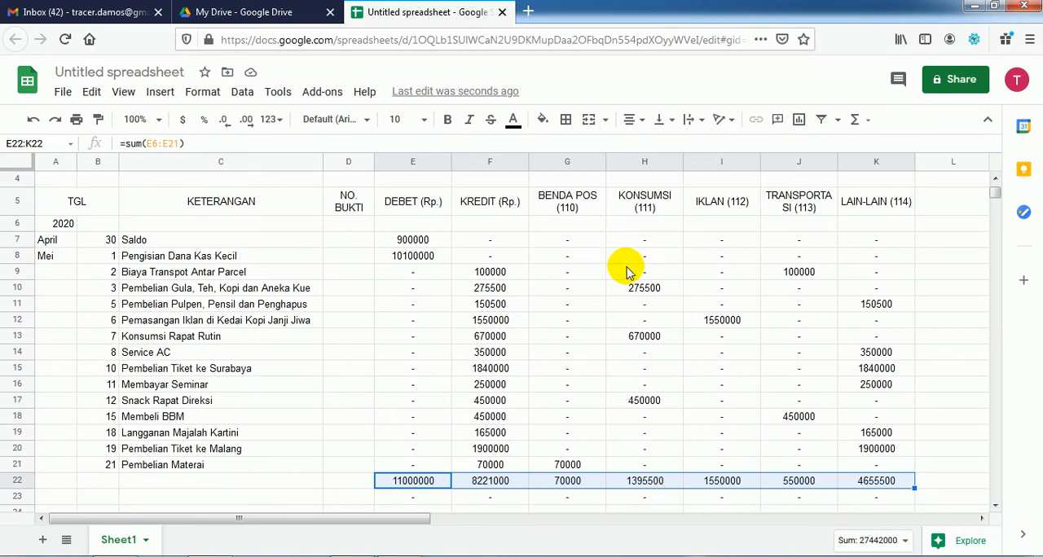
pyautogui.hotkey('alt', 'Tab')
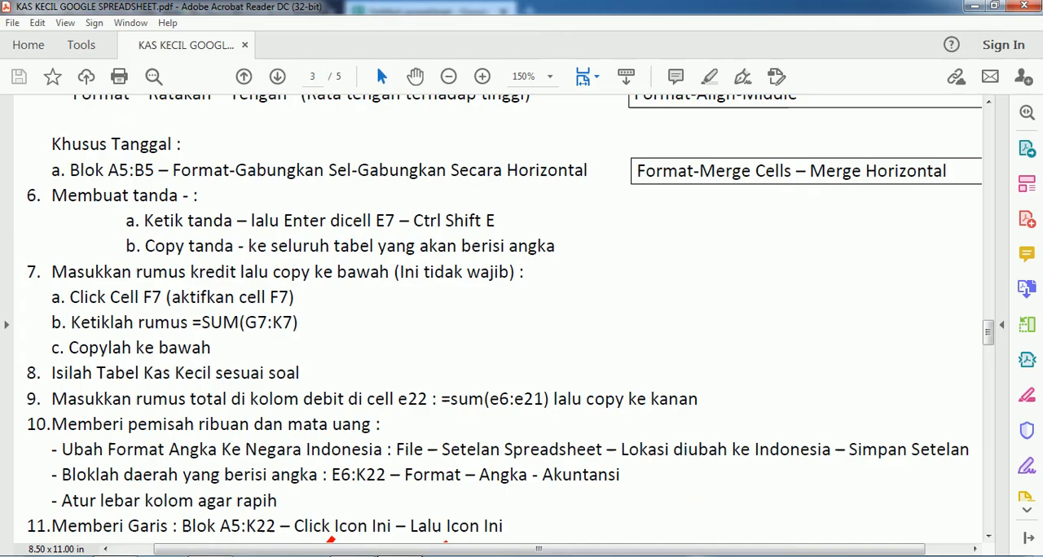
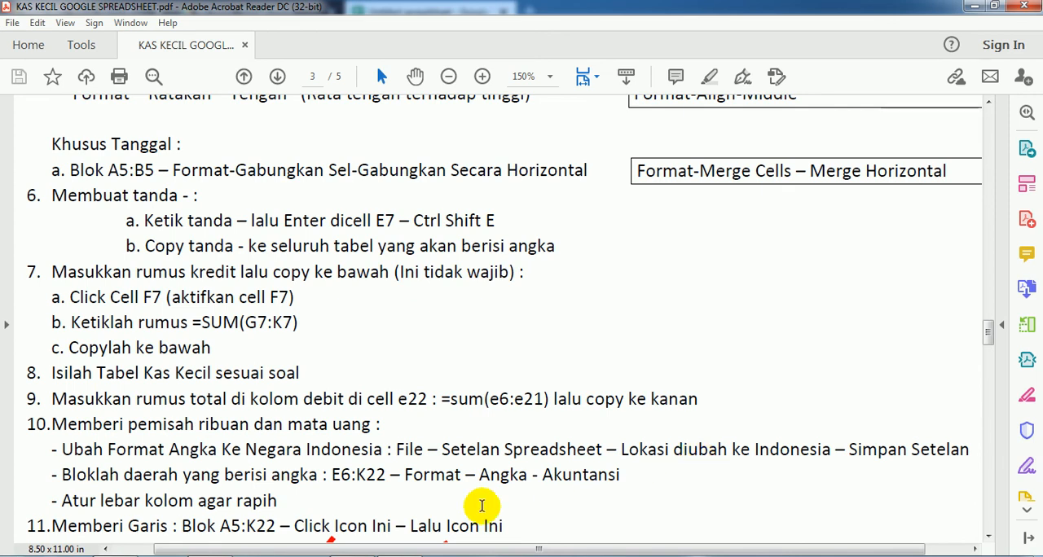
# Step: Return to the Google Sheets cash book, set the spreadsheet's locale to Indonesia and save the settings
pyautogui.click(210, 556)
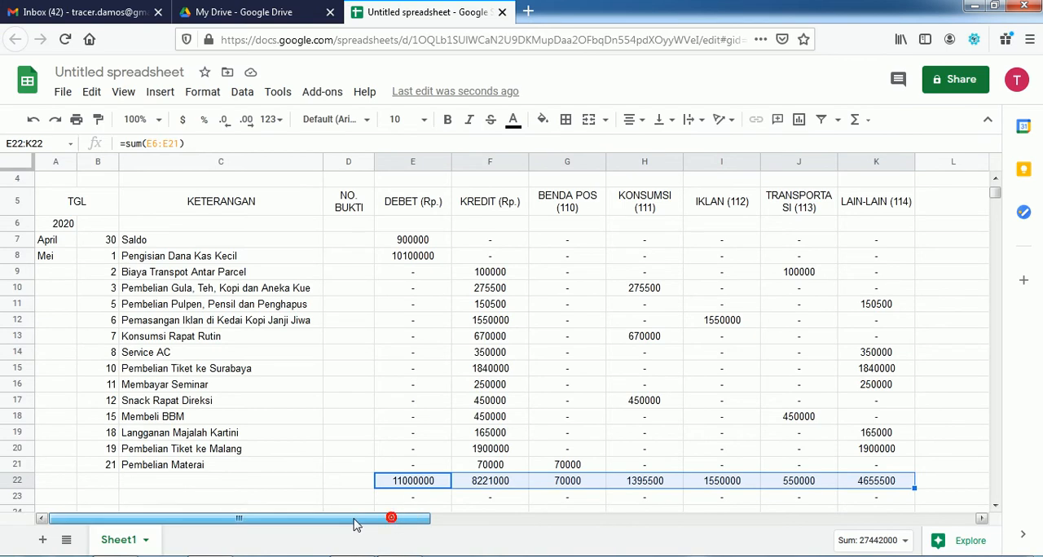
pyautogui.click(62, 93)
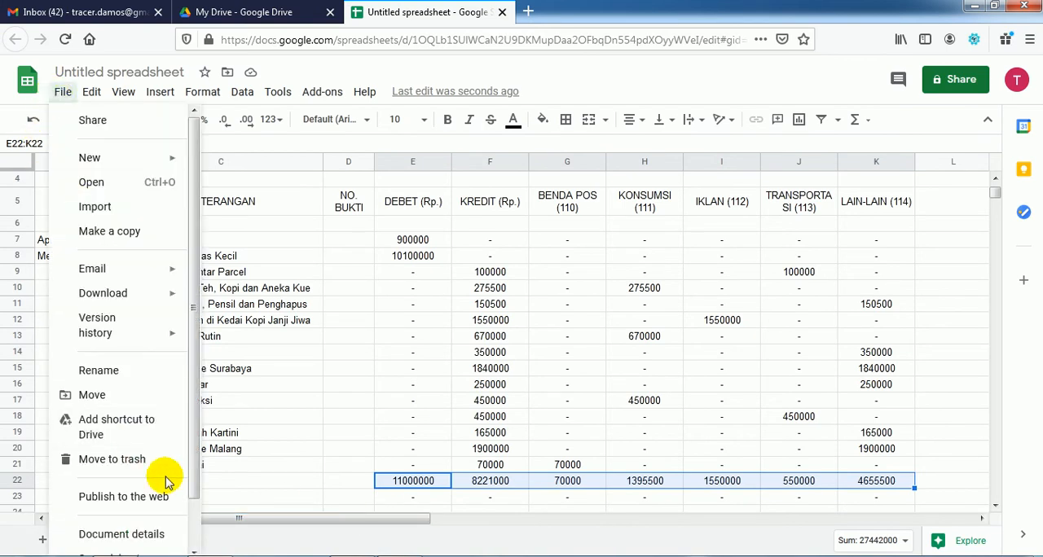
pyautogui.scroll(-1, 192, 493)
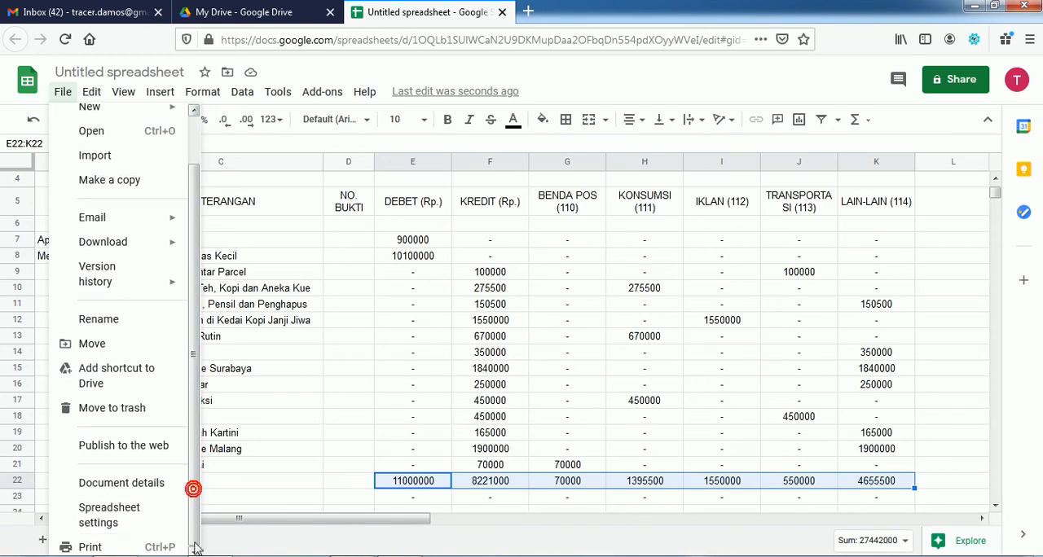
pyautogui.click(116, 518)
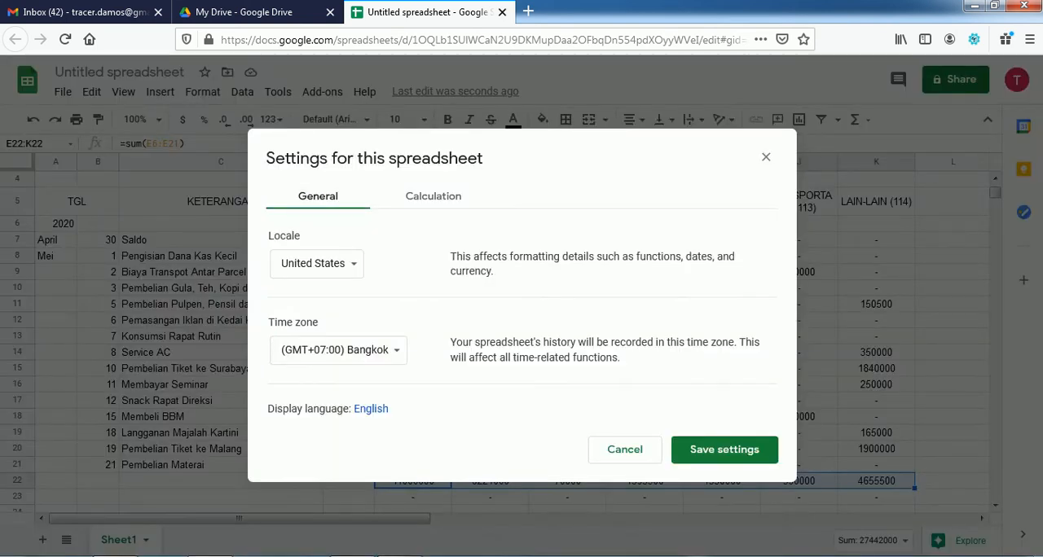
pyautogui.click(401, 556)
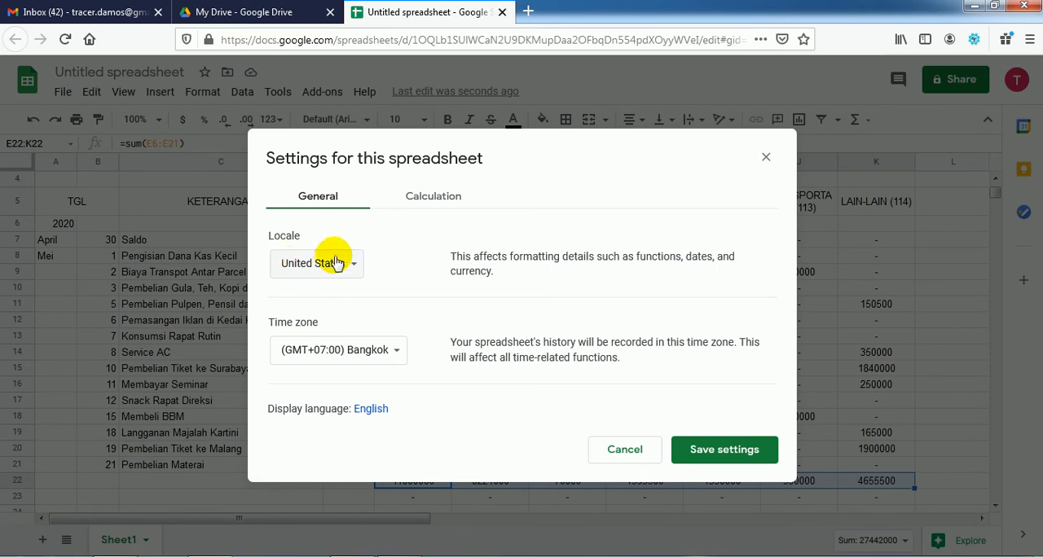
pyautogui.click(342, 272)
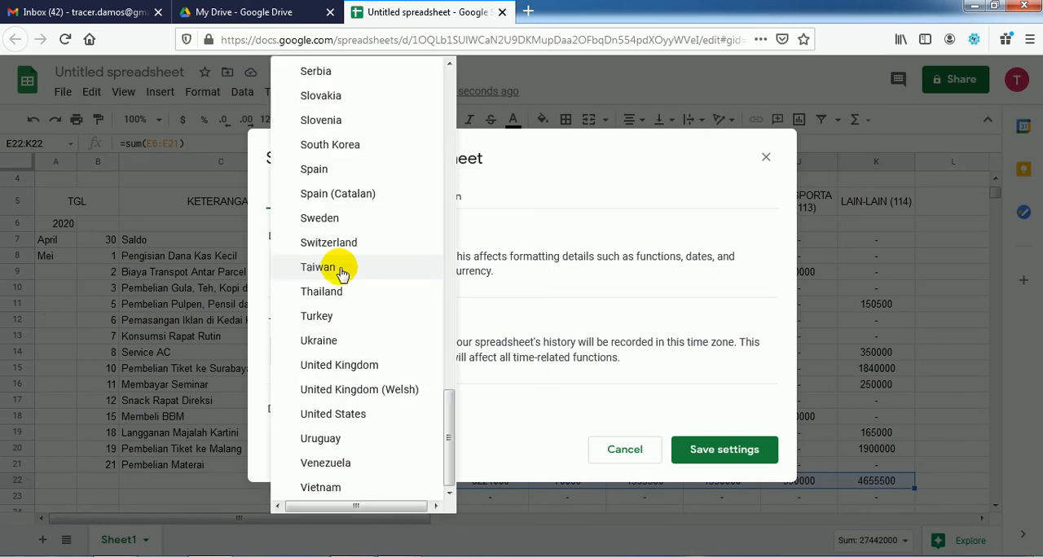
pyautogui.scroll(10, 341, 267)
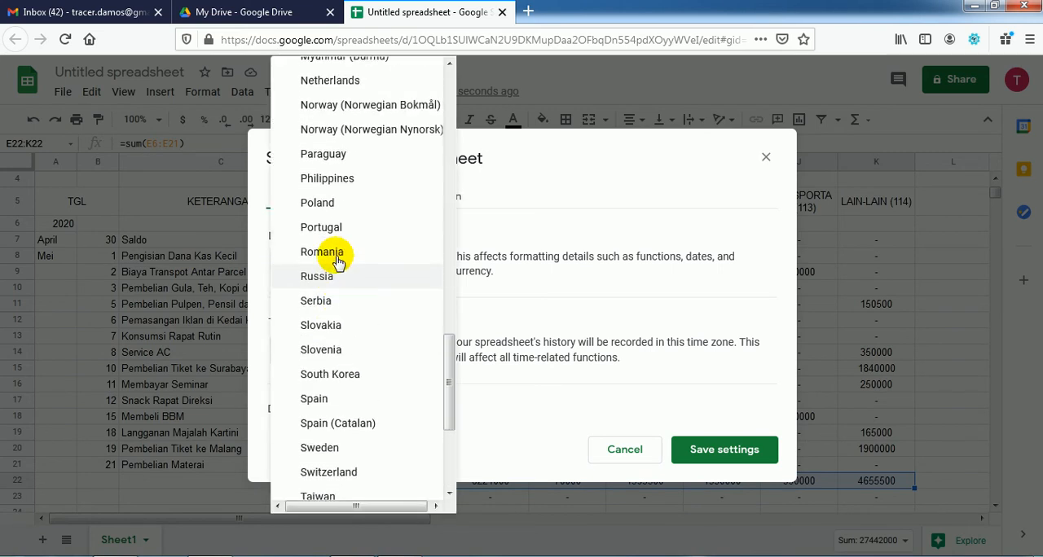
pyautogui.scroll(5, 338, 262)
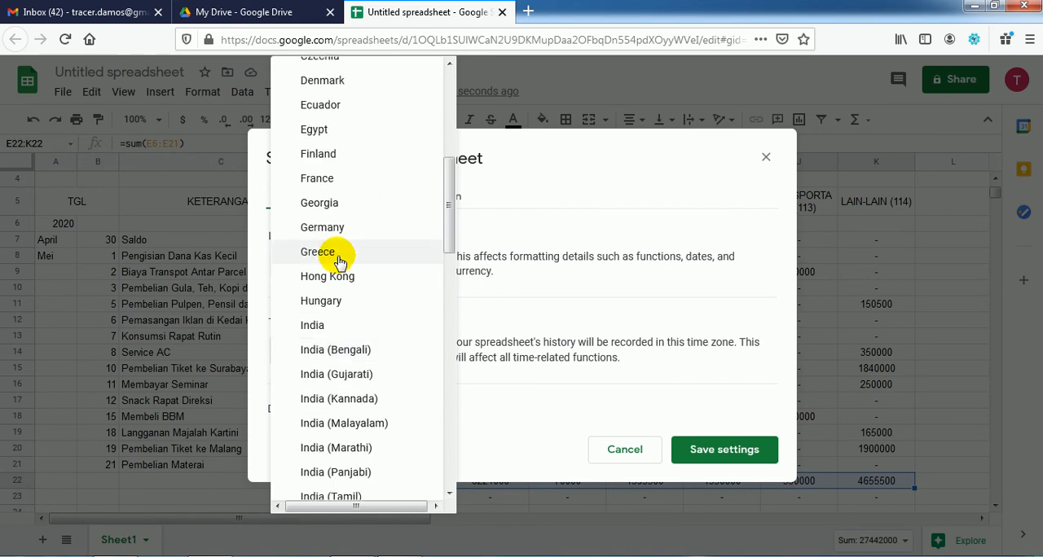
pyautogui.scroll(-2, 340, 358)
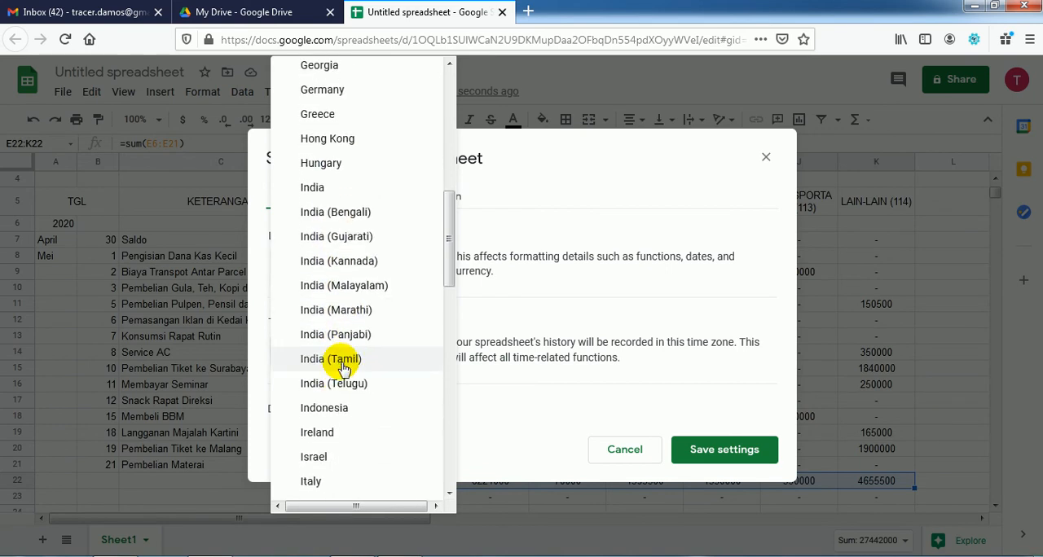
pyautogui.click(340, 409)
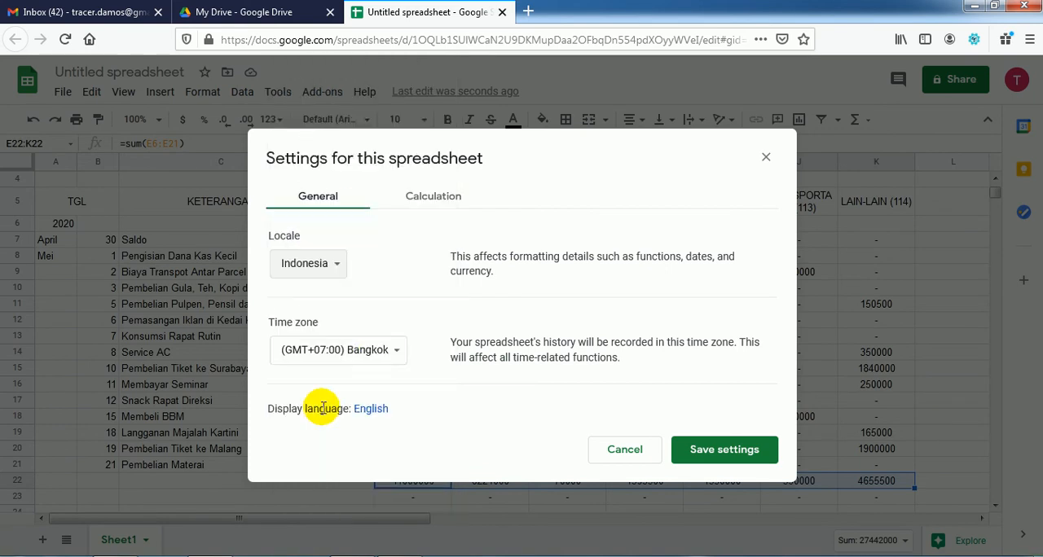
pyautogui.click(724, 449)
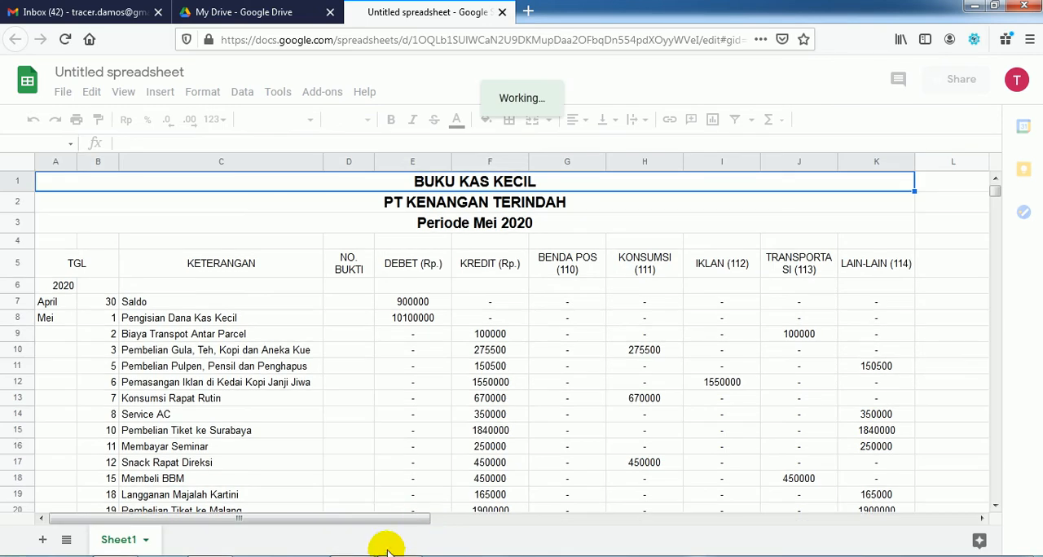
# Step: Check the thousands-separator and currency instructions in the Acrobat Reader PDF and return to the Google Sheets cash book
pyautogui.hotkey('alt', 'Tab')
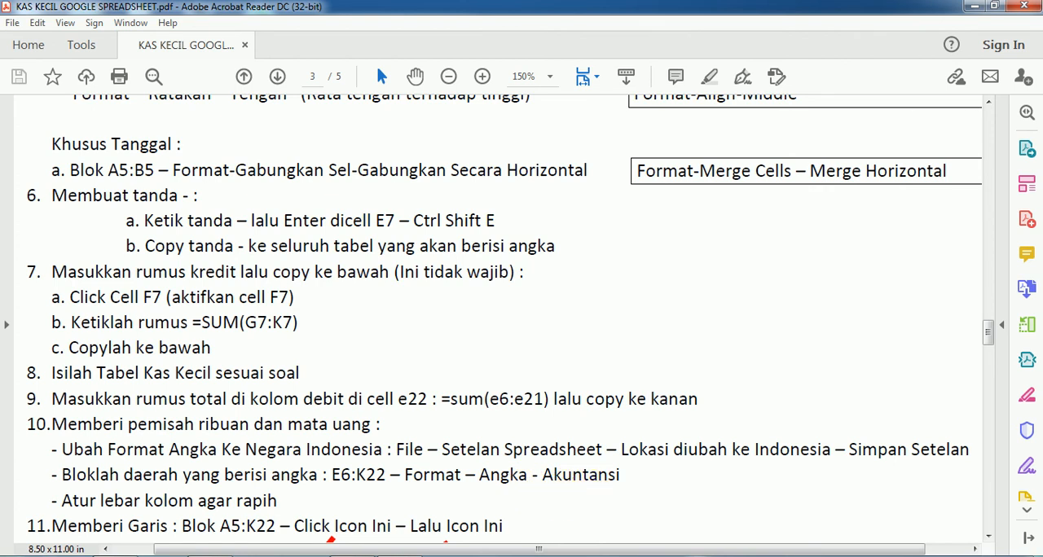
pyautogui.hotkey('alt', 'Tab')
pyautogui.hotkey('alt', 'Tab')
pyautogui.hotkey('alt', 'Tab')
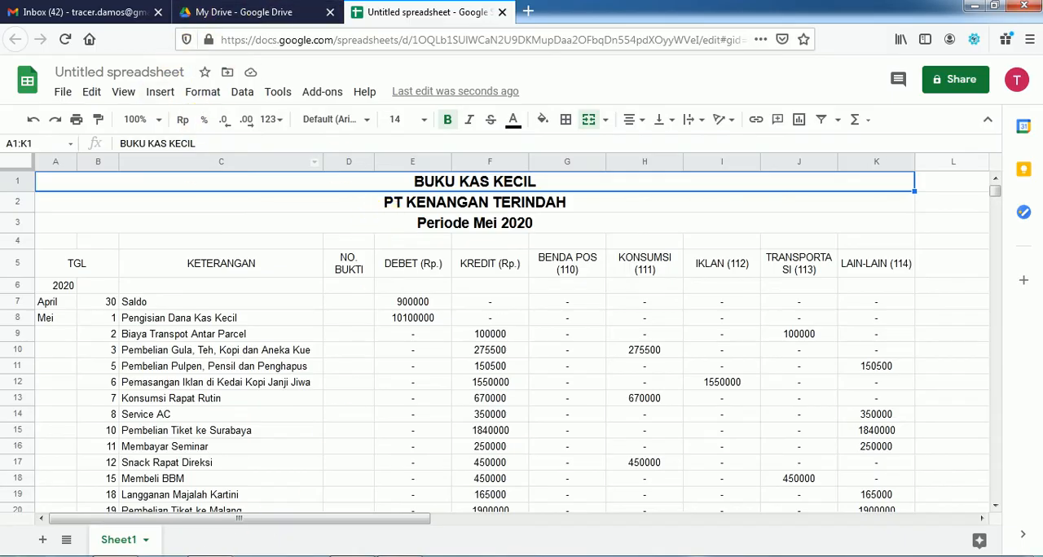
pyautogui.hotkey('alt', 'Tab')
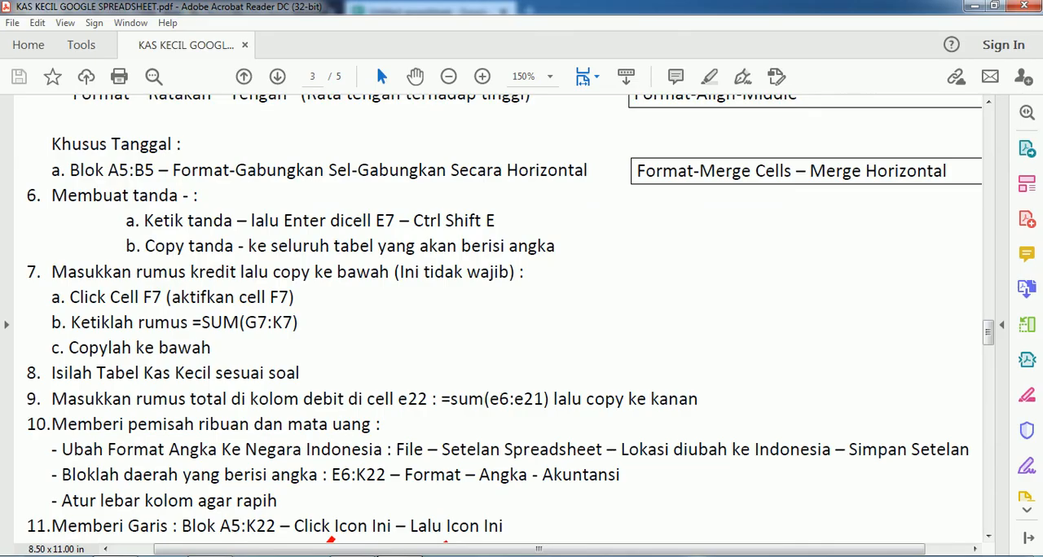
pyautogui.hotkey('alt', 'Tab')
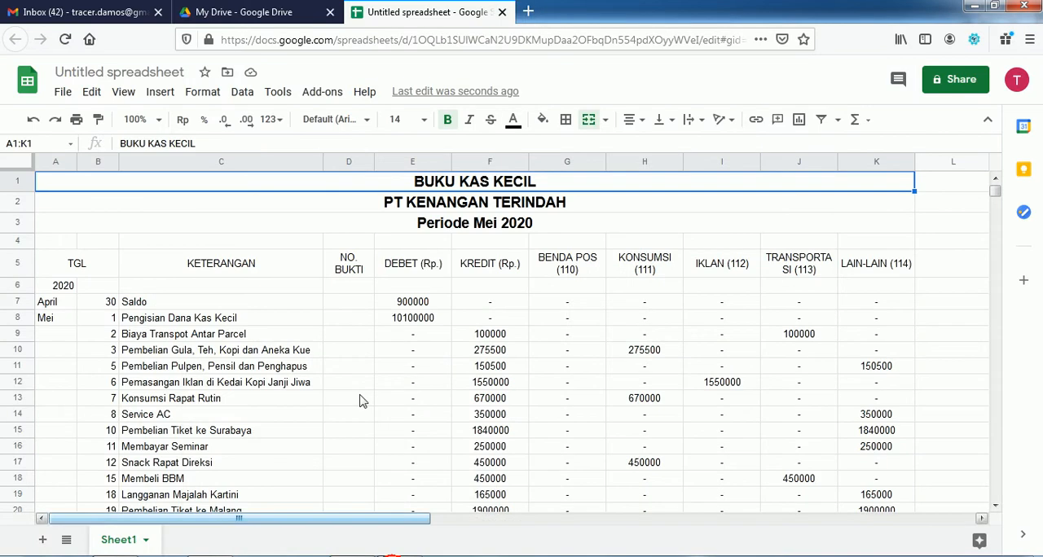
pyautogui.click(202, 93)
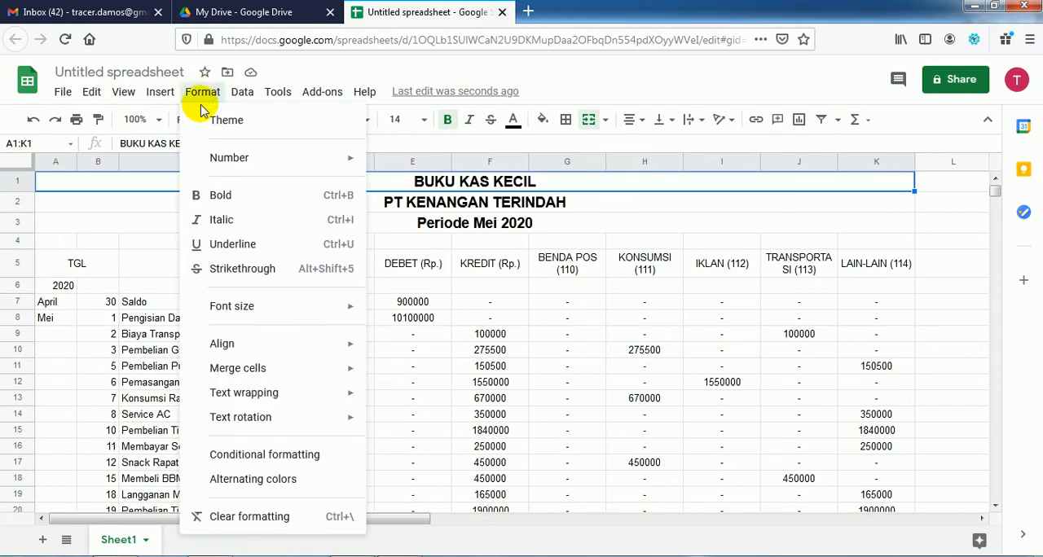
pyautogui.moveTo(337, 162)
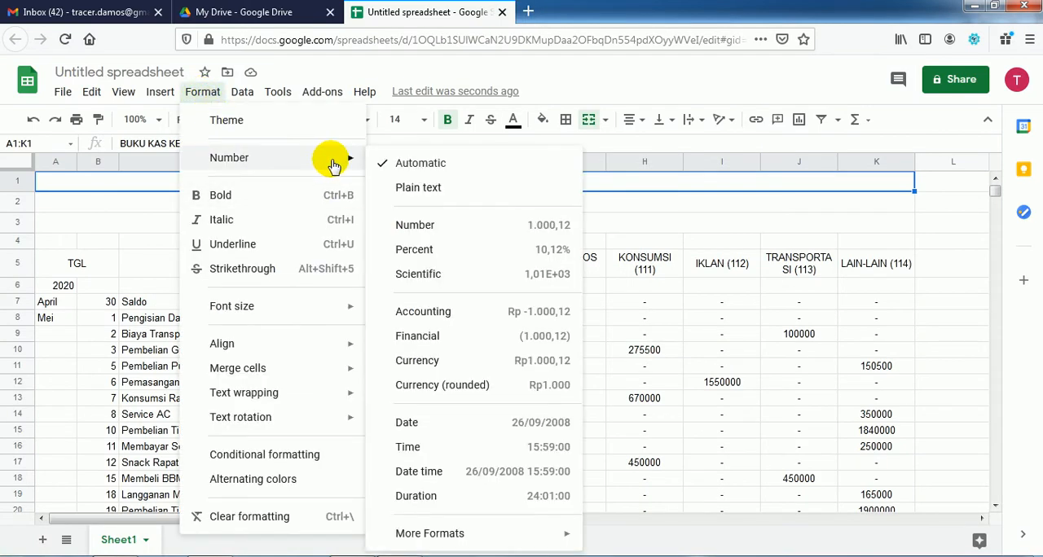
pyautogui.click(423, 313)
pyautogui.click(425, 336)
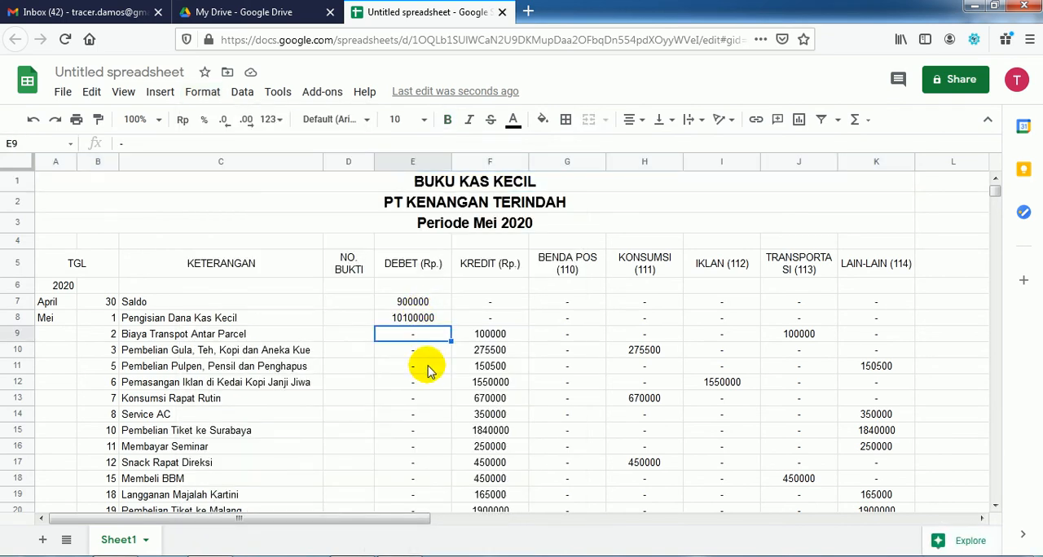
# Step: Apply the Accounting number format to all amounts and totals in E7:K22
pyautogui.scroll(-1, 430, 325)
pyautogui.moveTo(412, 243); pyautogui.dragTo(823, 480)
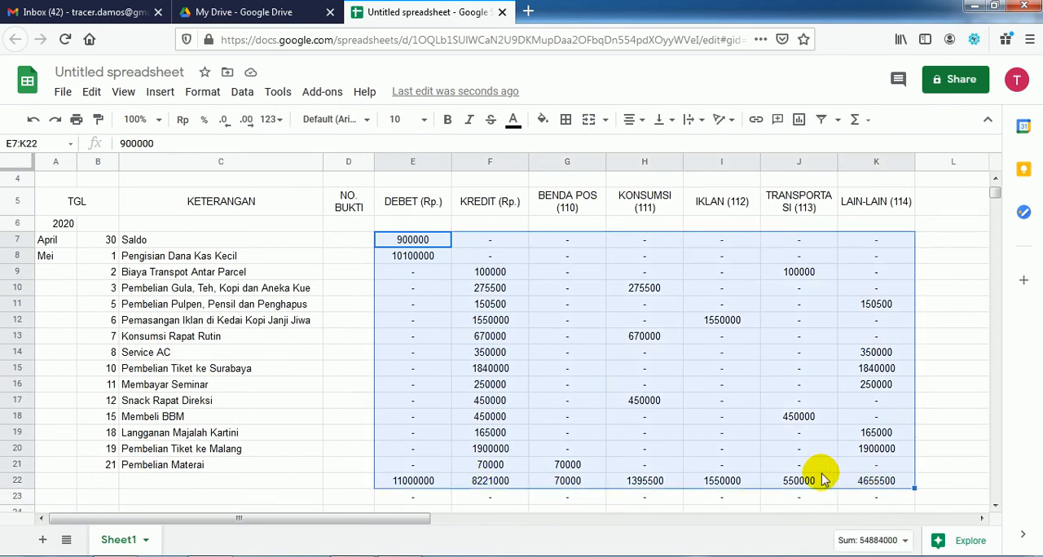
pyautogui.click(202, 91)
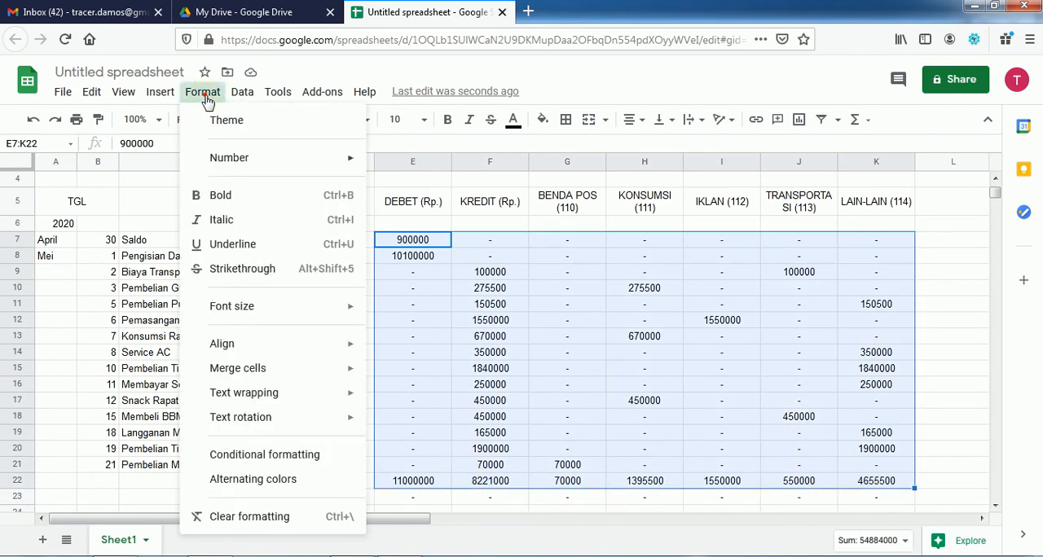
pyautogui.moveTo(280, 158)
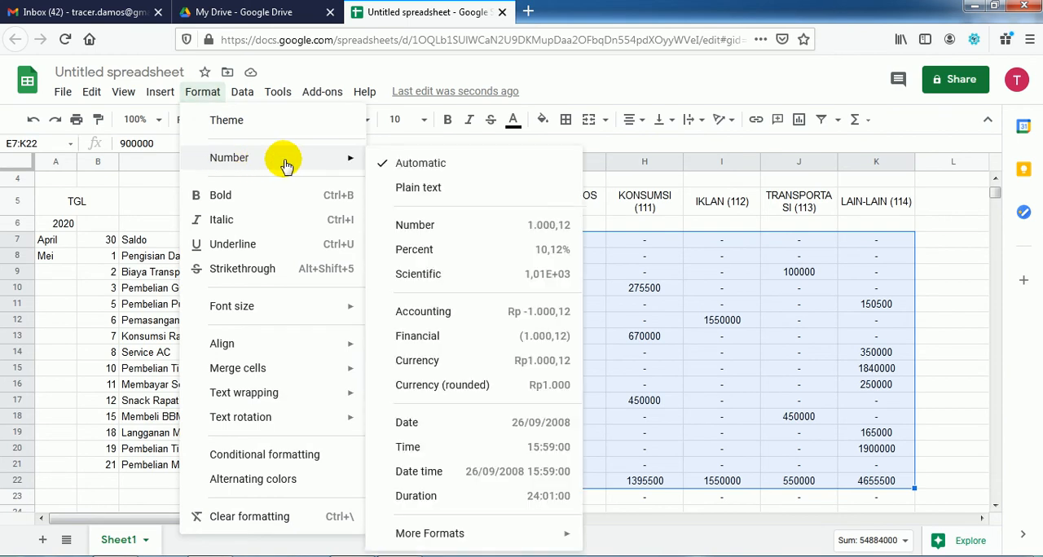
pyautogui.click(453, 314)
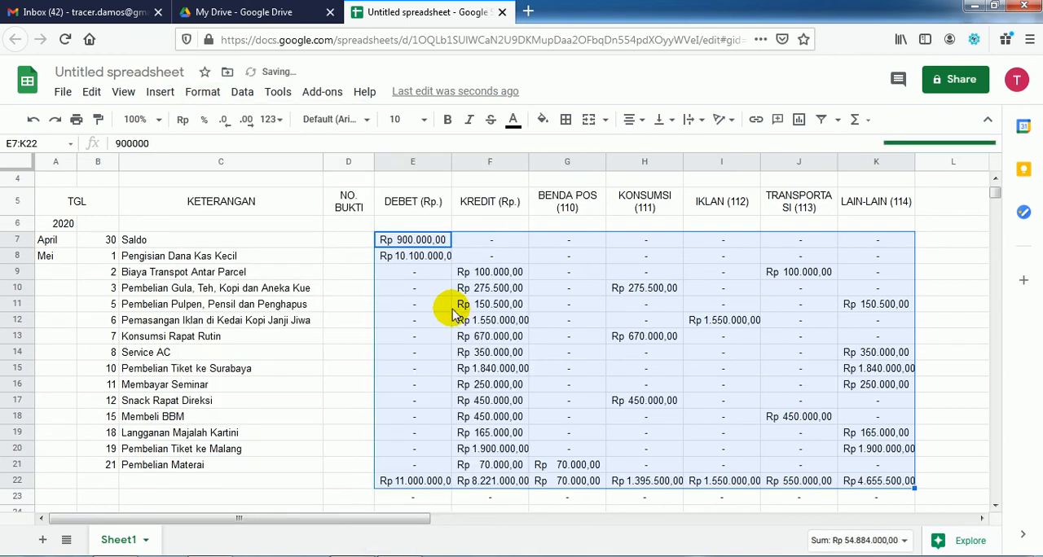
pyautogui.click(449, 320)
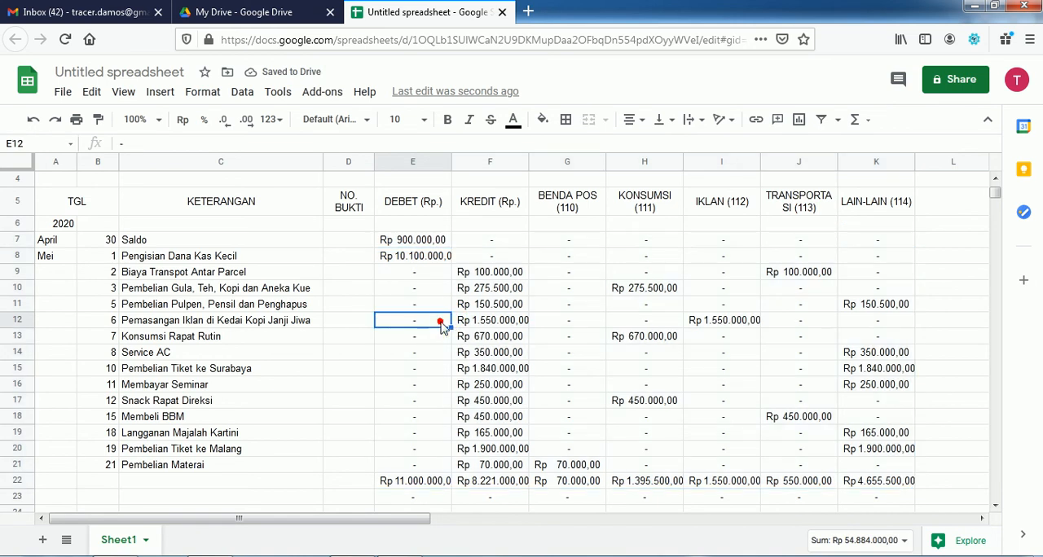
# Step: Widen the DEBET (Rp.), KREDIT (Rp.) and LAIN-LAIN (114) columns so their Rupiah amounts fit
pyautogui.moveTo(448, 162); pyautogui.dragTo(477, 166)
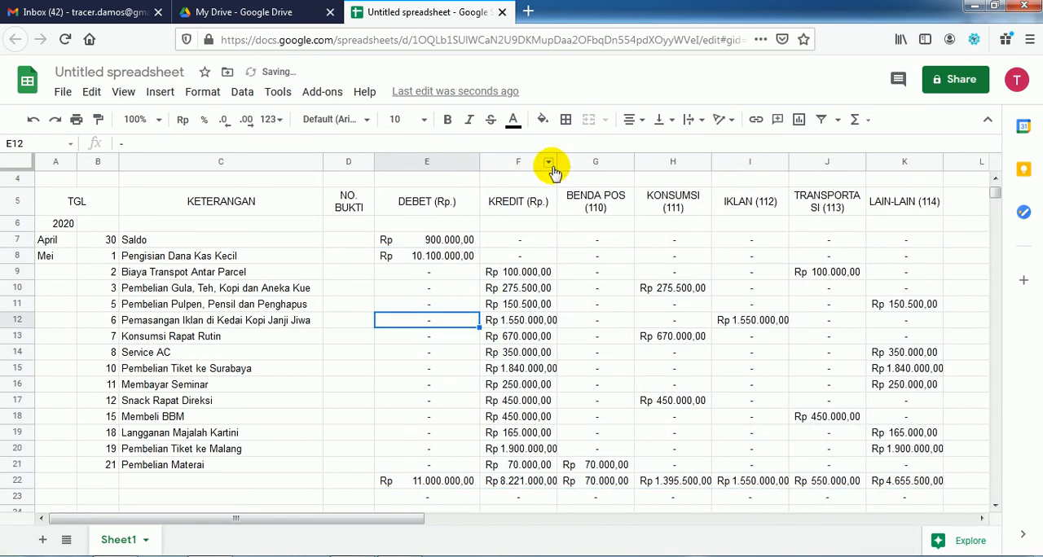
pyautogui.moveTo(556, 161); pyautogui.dragTo(576, 161)
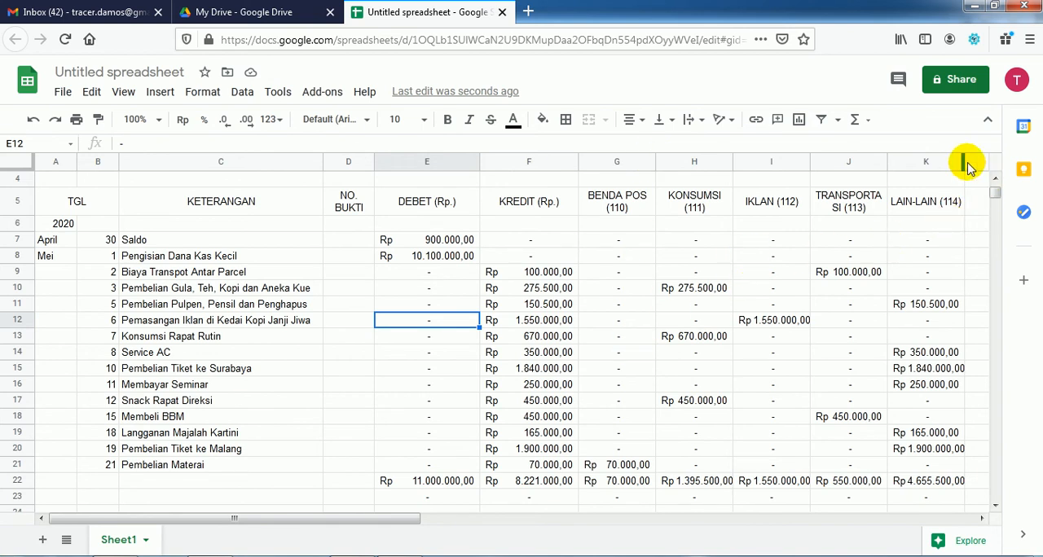
pyautogui.moveTo(963, 160); pyautogui.dragTo(970, 343)
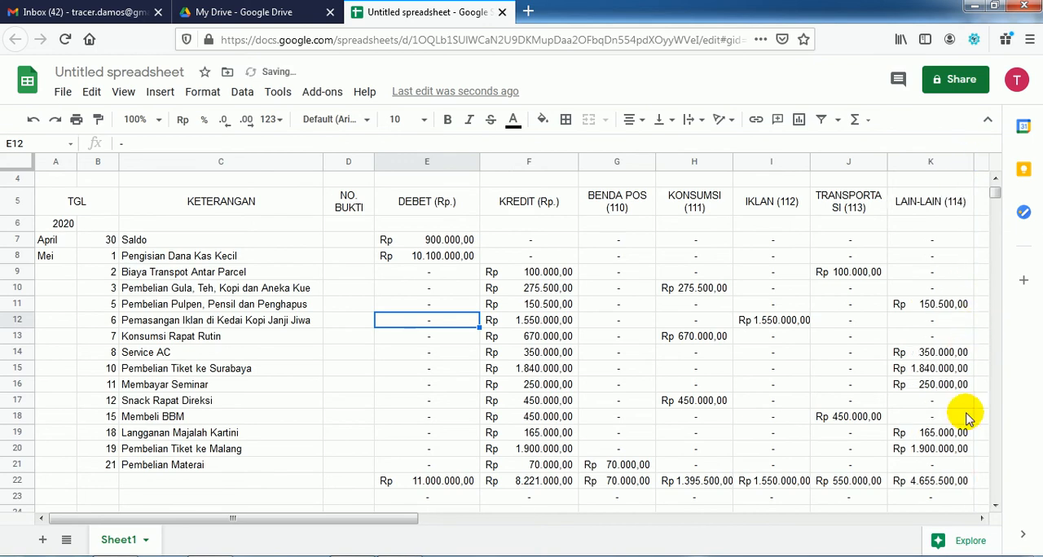
pyautogui.moveTo(970, 160); pyautogui.dragTo(976, 162)
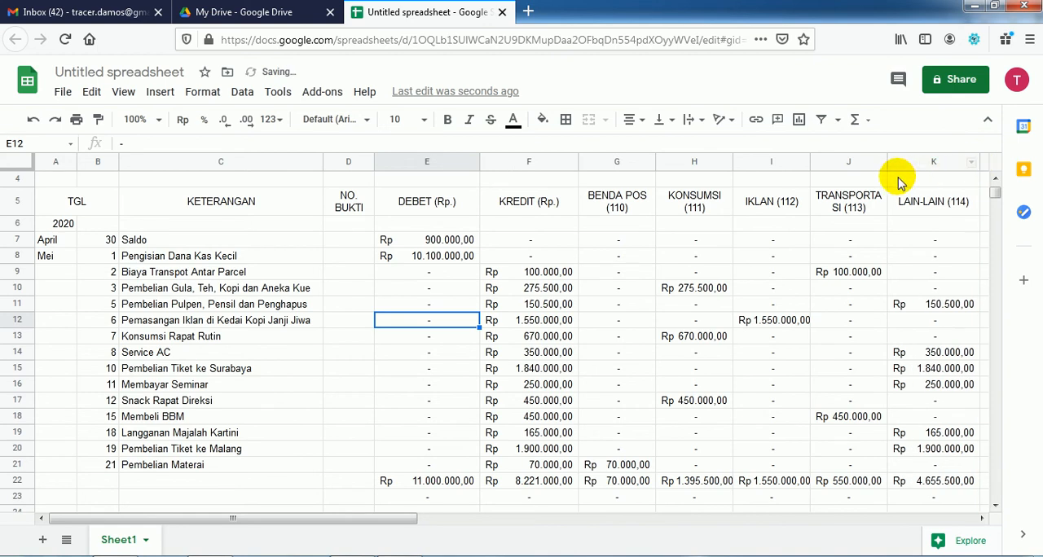
# Step: Adjust the TRANSPORTASI (113) and LAIN-LAIN (114) column widths until the word TRANSPORTASI fits on one line and the amounts fit
pyautogui.moveTo(886, 159); pyautogui.dragTo(873, 161)
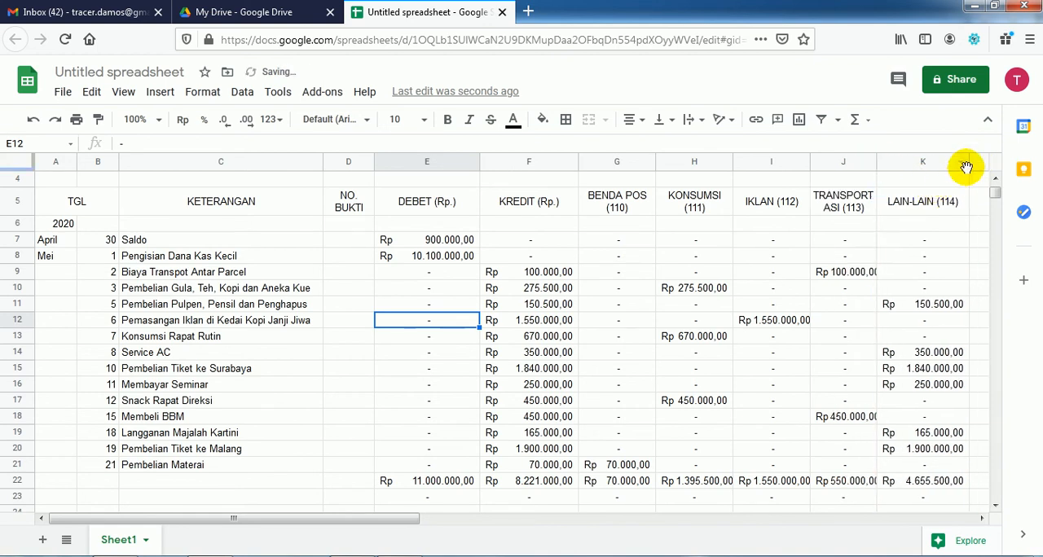
pyautogui.moveTo(968, 165); pyautogui.dragTo(956, 163)
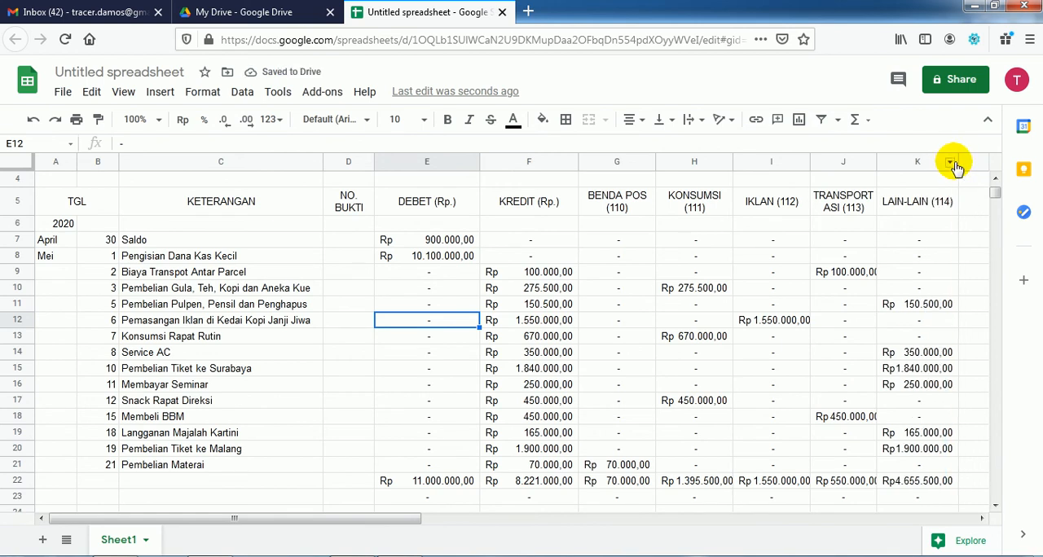
pyautogui.moveTo(957, 160); pyautogui.dragTo(973, 159)
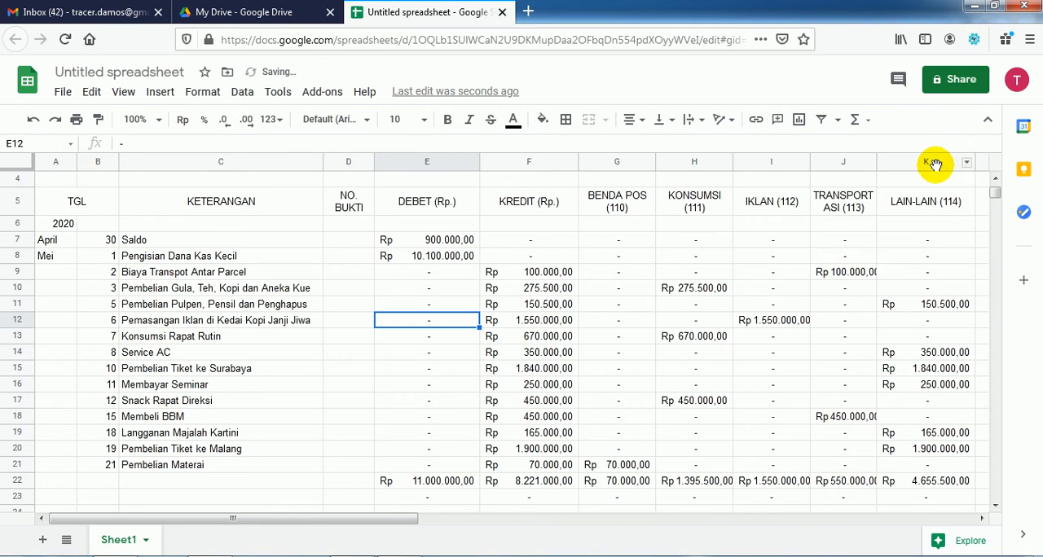
pyautogui.moveTo(873, 161); pyautogui.dragTo(884, 161)
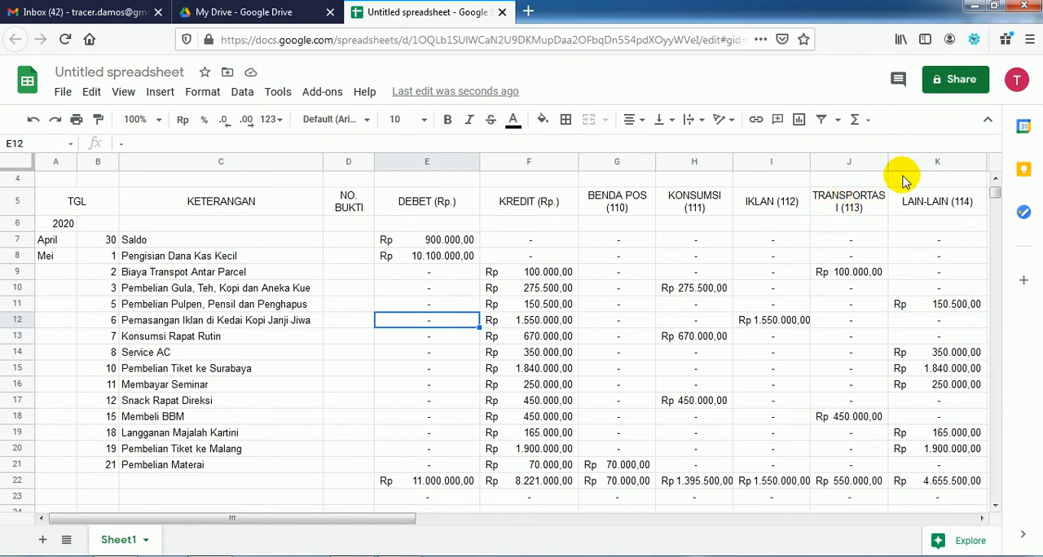
pyautogui.moveTo(885, 160); pyautogui.dragTo(889, 160)
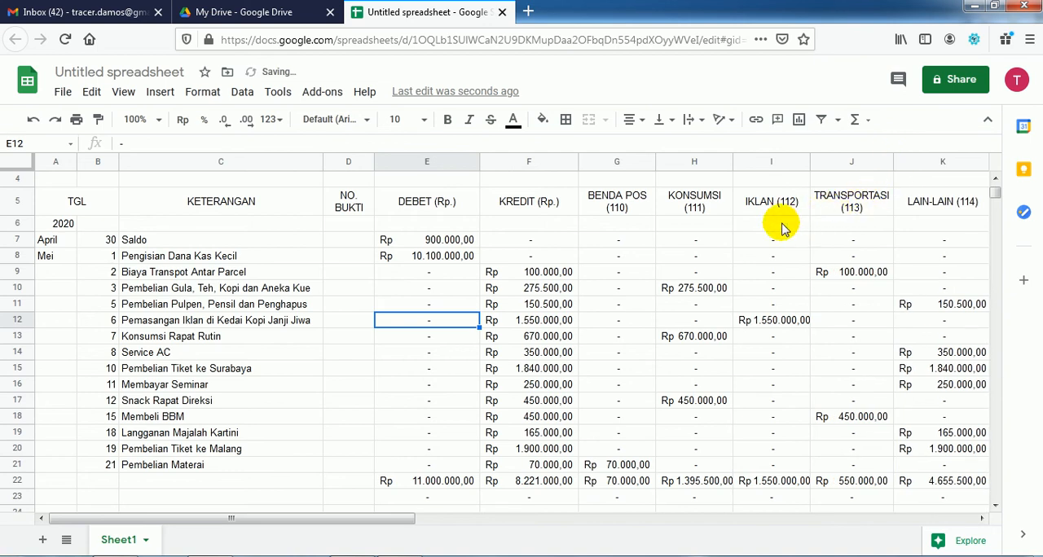
# Step: Look over the formatted table down to its total row and check the border instructions in the Acrobat Reader PDF
pyautogui.scroll(-1, 605, 273)
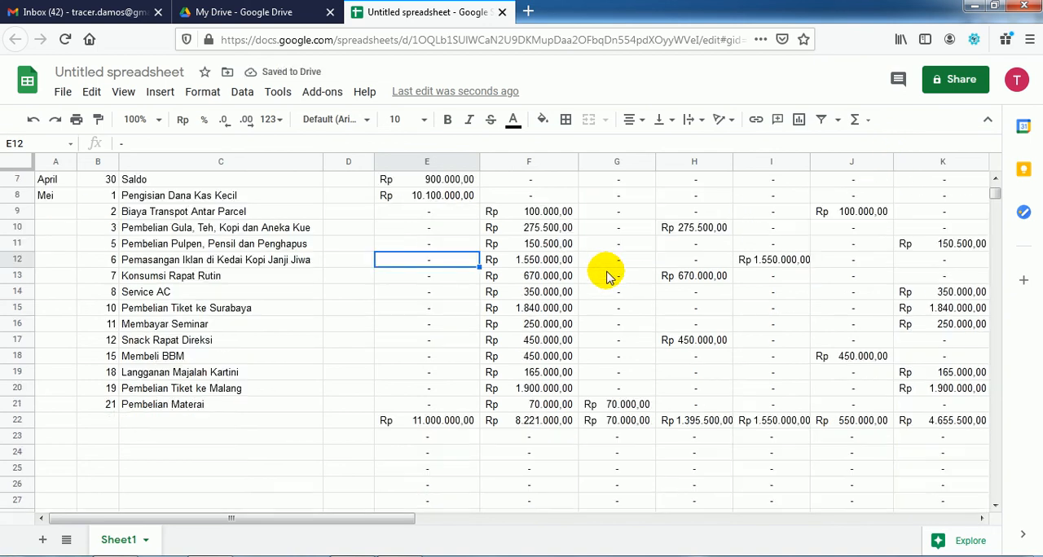
pyautogui.scroll(3, 610, 274)
pyautogui.scroll(-3, 507, 373)
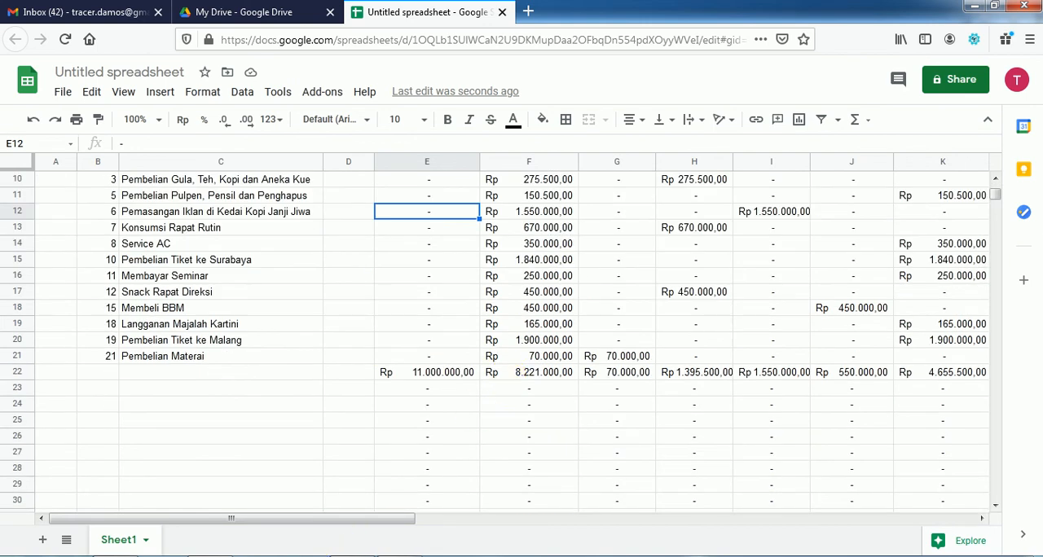
pyautogui.click(403, 556)
pyautogui.scroll(-1, 429, 501)
pyautogui.scroll(-1, 429, 501)
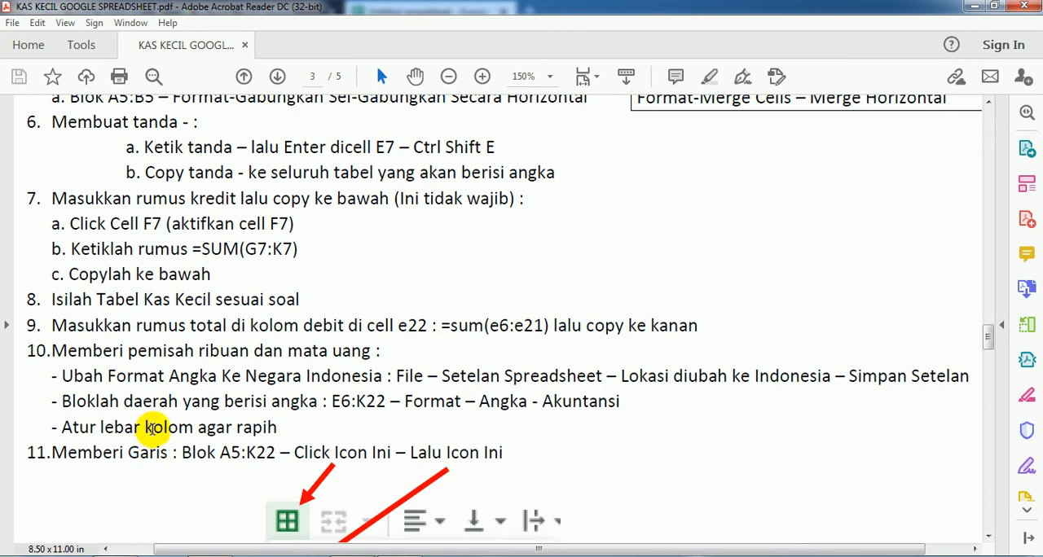
# Step: Return to the Google Sheets spreadsheet and clear the leftover dashes below the total row in E23:L32
pyautogui.click(432, 554)
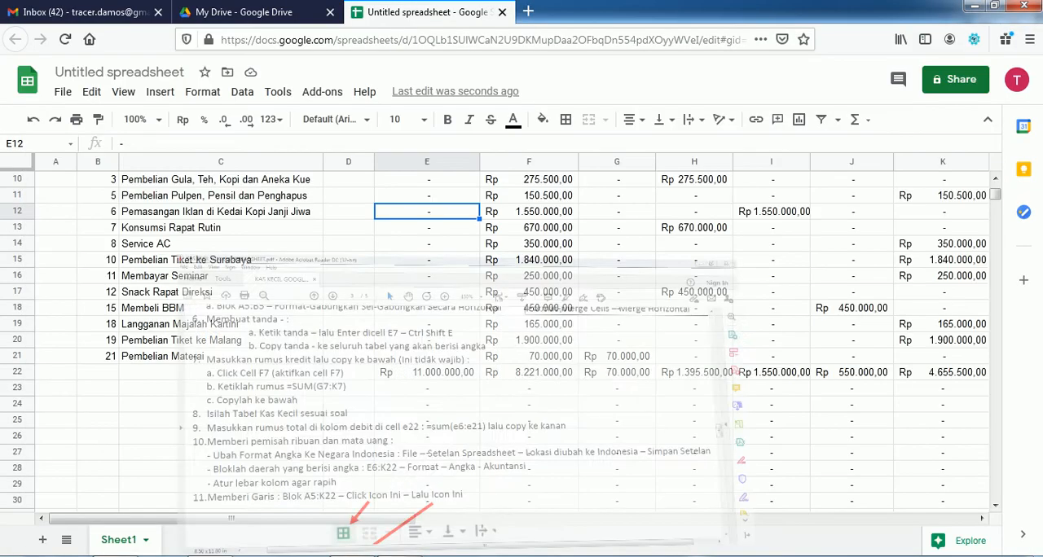
pyautogui.scroll(-2, 502, 452)
pyautogui.click(420, 291)
pyautogui.moveTo(431, 305); pyautogui.dragTo(774, 441)
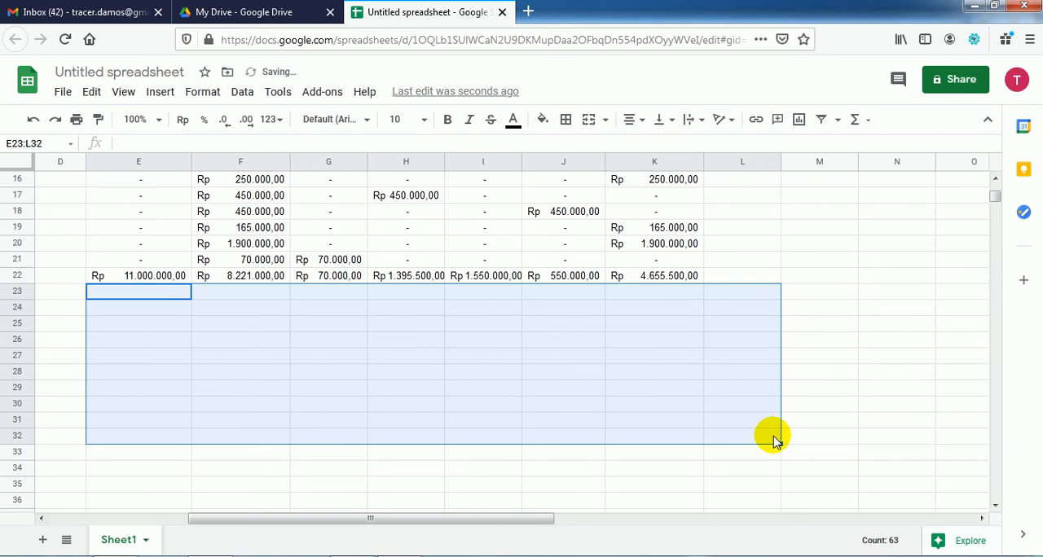
pyautogui.press('Left')
pyautogui.press('Left')
pyautogui.press('Left')
pyautogui.press('Left')
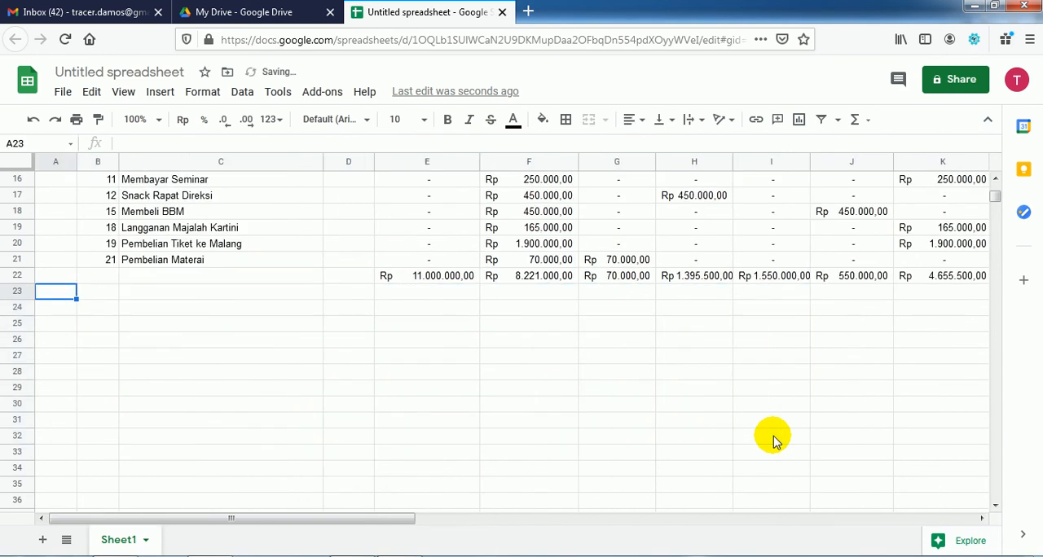
# Step: Look over the cleaned table up to its headings and check the border instructions for A5:K22 in the Acrobat Reader PDF
pyautogui.press('Up')
pyautogui.press('Up')
pyautogui.press('Up')
pyautogui.press('Up')
pyautogui.press('Up')
pyautogui.press('Up')
pyautogui.press('Up')
pyautogui.press('Up')
pyautogui.press('Up')
pyautogui.press('Up')
pyautogui.press('Up')
pyautogui.press('Up')
pyautogui.press('Up')
pyautogui.press('Up')
pyautogui.press('Up')
pyautogui.press('Up')
pyautogui.press('Up')
pyautogui.press('Up')
pyautogui.press('Up')
pyautogui.press('Up')
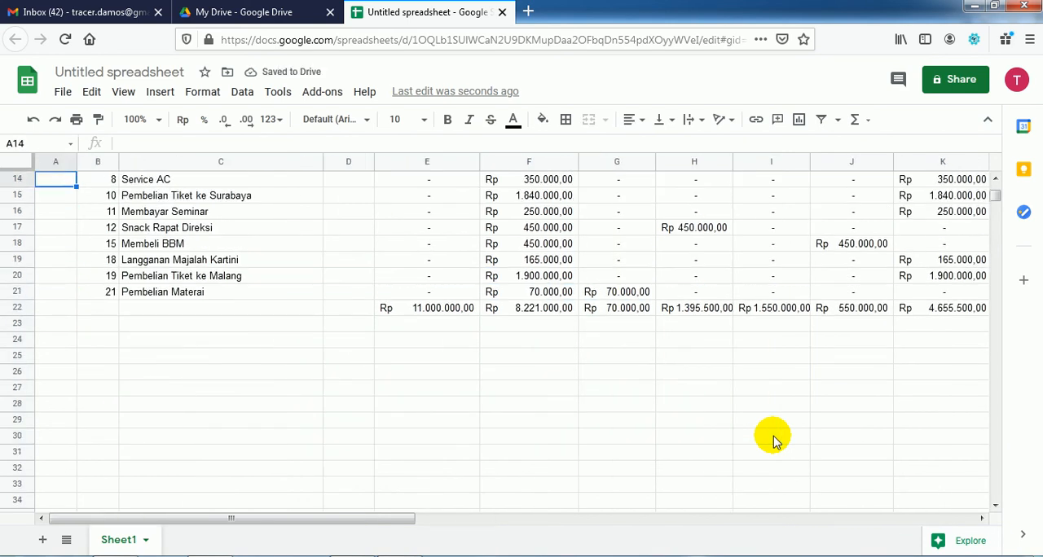
pyautogui.press('Down')
pyautogui.press('Down')
pyautogui.press('Down')
pyautogui.press('Down')
pyautogui.press('Down')
pyautogui.press('Down')
pyautogui.press('Down')
pyautogui.press('Down')
pyautogui.press('Down')
pyautogui.press('Down')
pyautogui.press('Down')
pyautogui.press('Down')
pyautogui.press('Down')
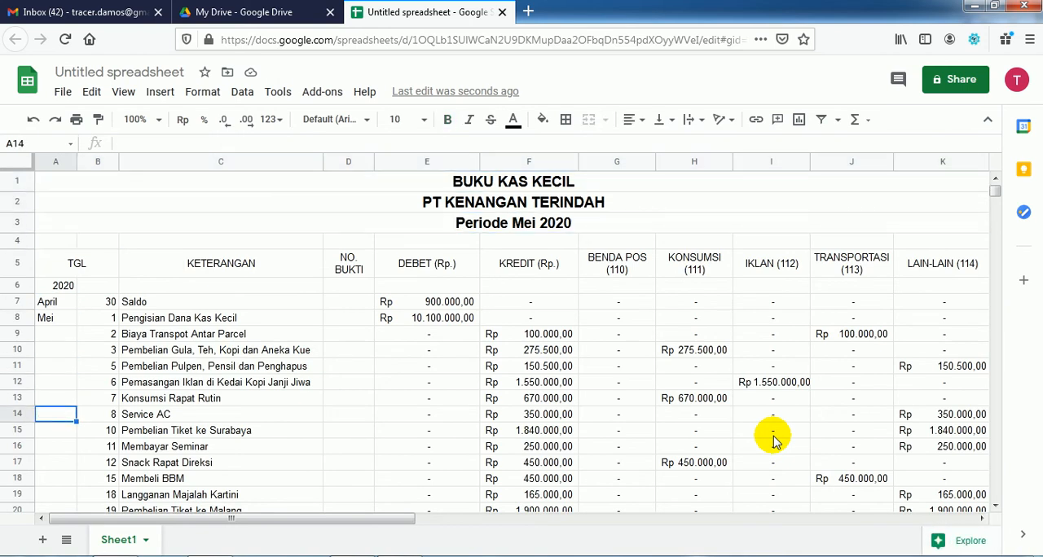
pyautogui.press('Down')
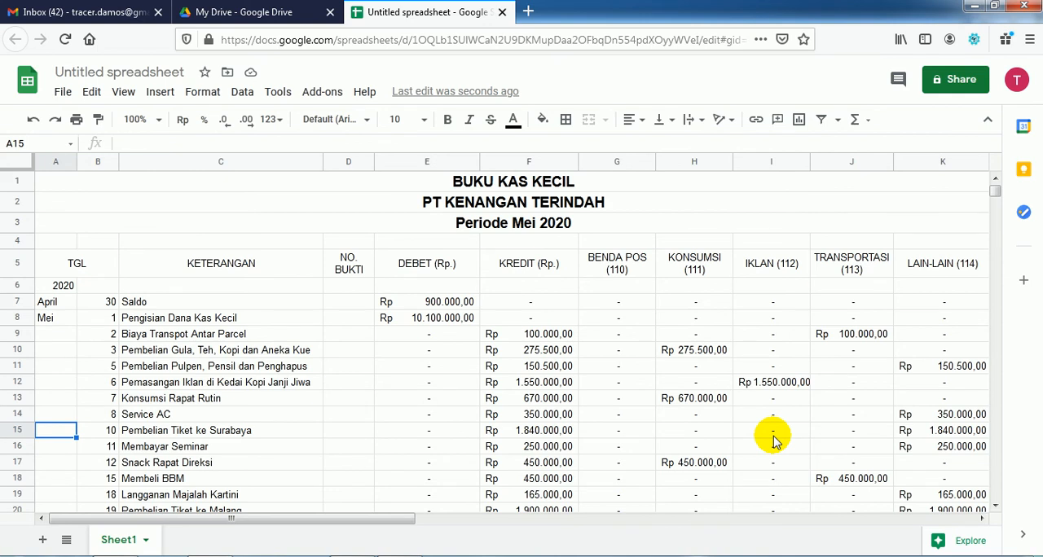
pyautogui.hotkey('alt', 'Tab')
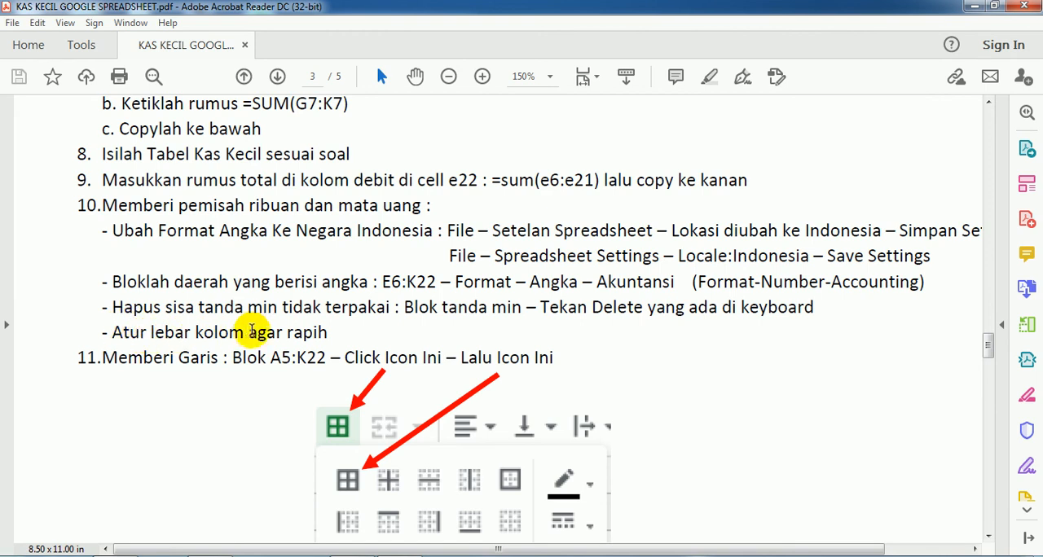
pyautogui.scroll(-2, 263, 330)
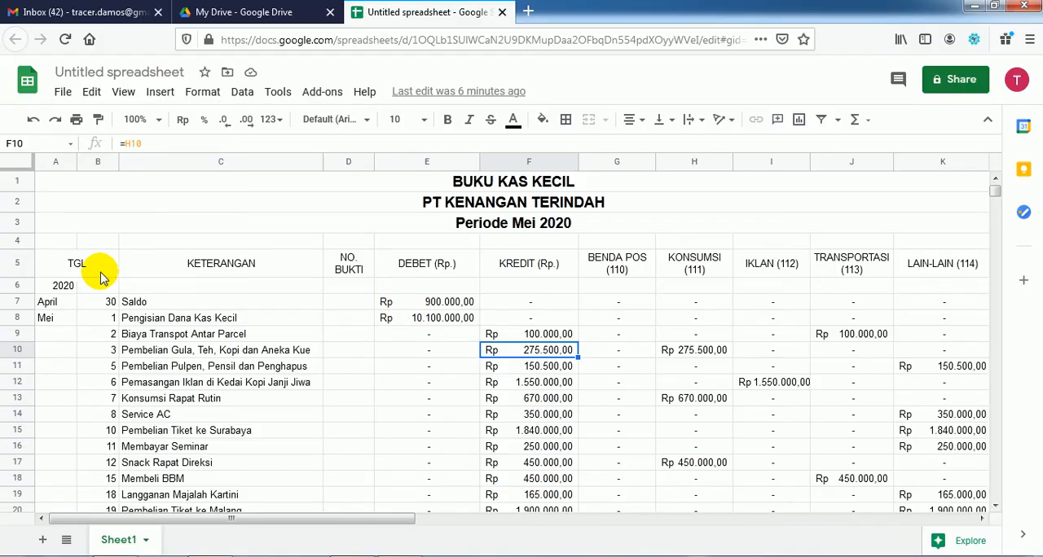
# Step: Apply all borders to the table range A5:K22 in the Google Sheets spreadsheet and look over the bordered table
pyautogui.moveTo(57, 263); pyautogui.dragTo(696, 249)
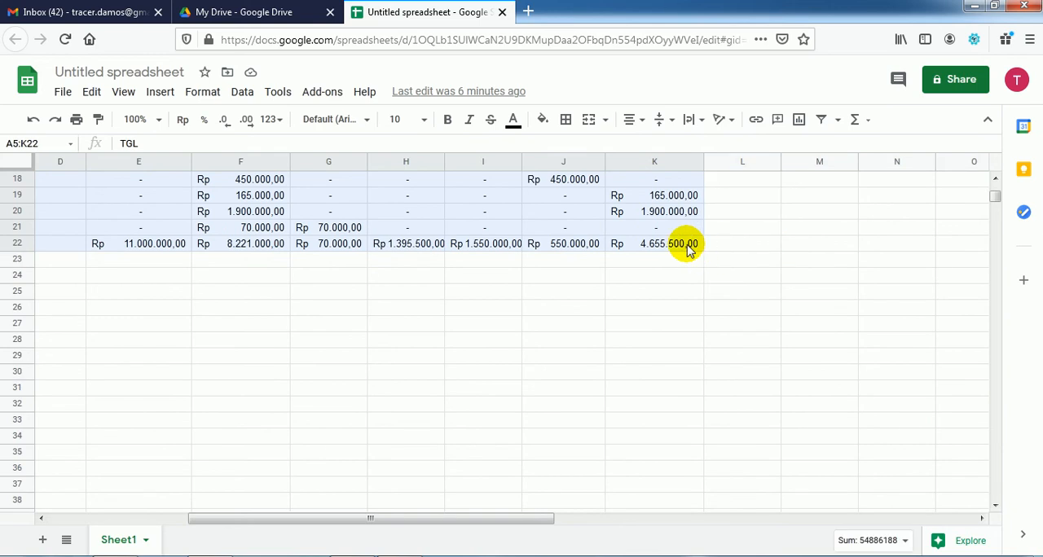
pyautogui.scroll(6, 639, 285)
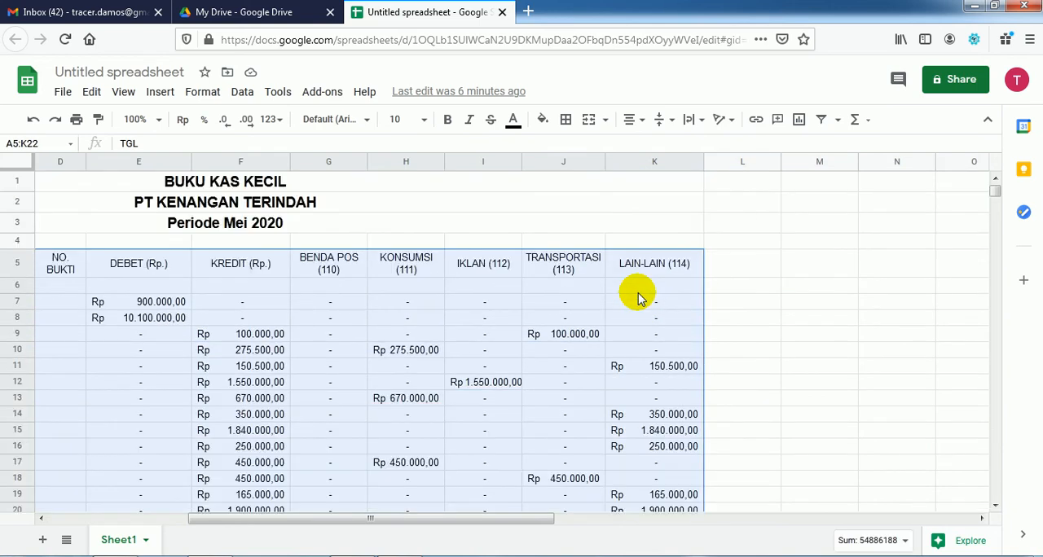
pyautogui.scroll(-3, 639, 298)
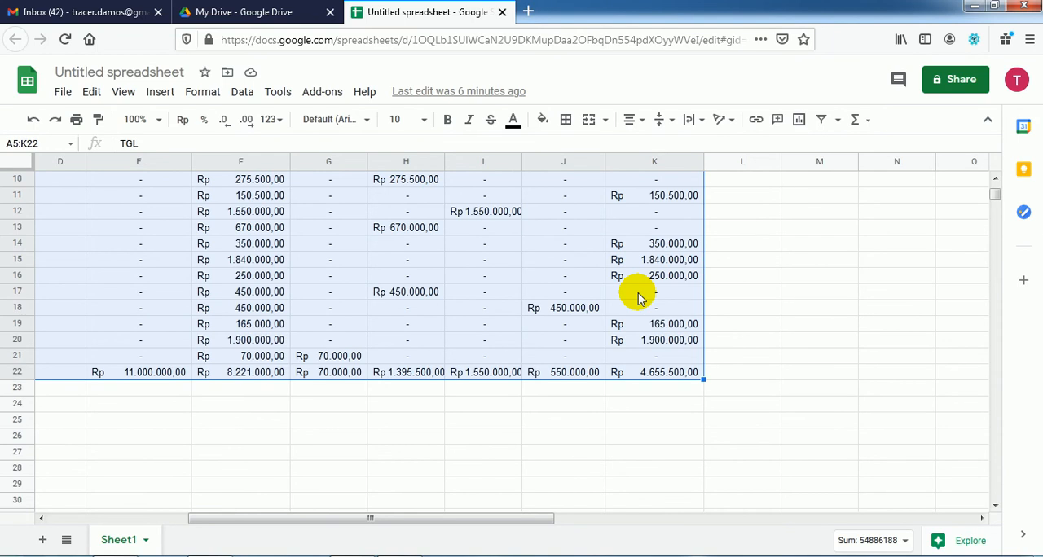
pyautogui.scroll(2, 639, 299)
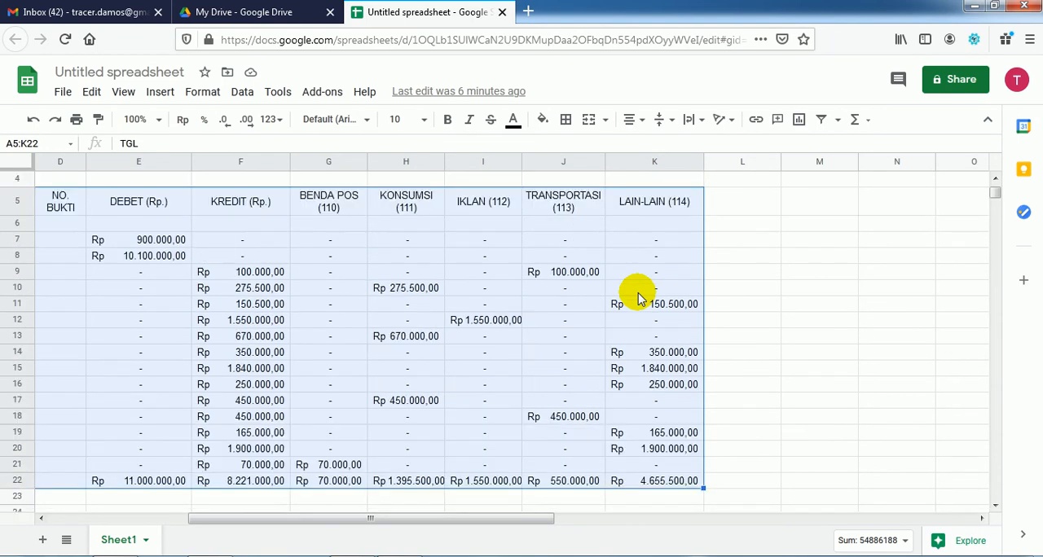
pyautogui.click(565, 121)
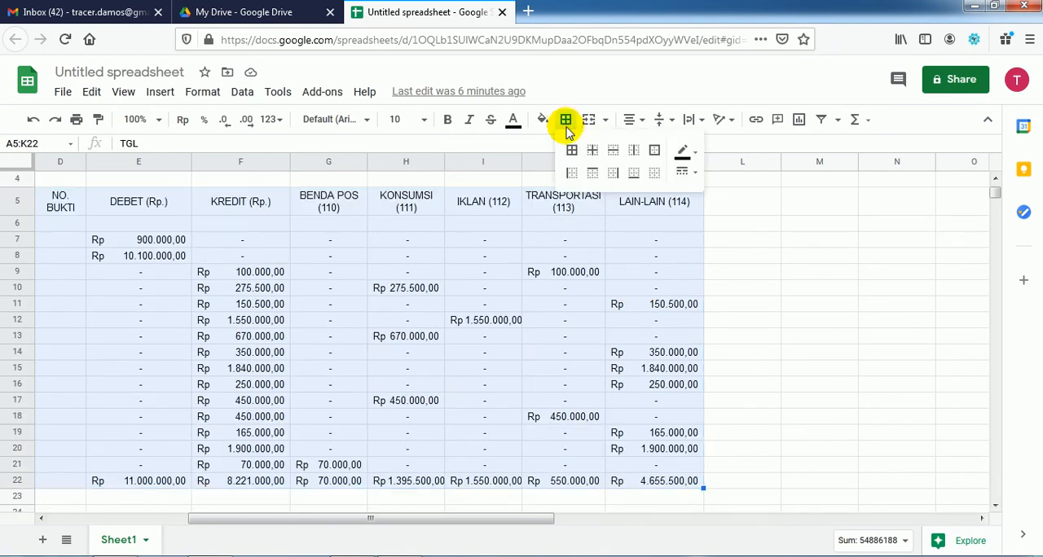
pyautogui.click(571, 152)
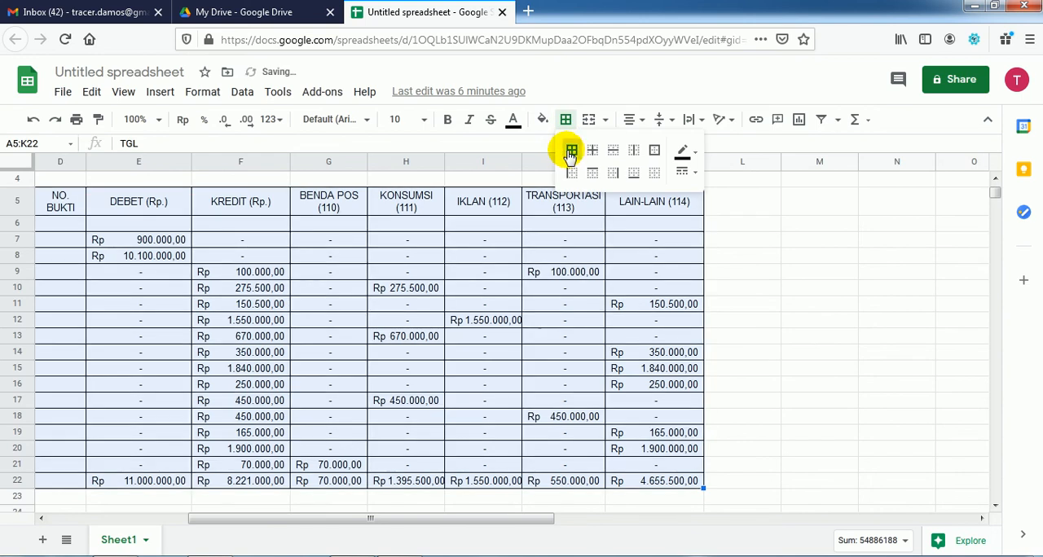
pyautogui.click(515, 524)
pyautogui.moveTo(516, 527); pyautogui.dragTo(355, 528)
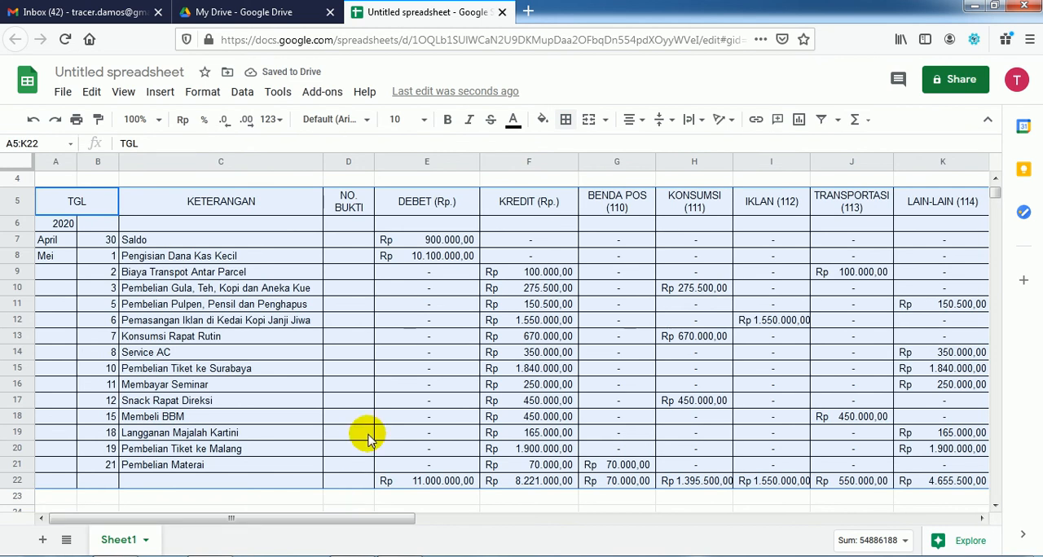
pyautogui.scroll(2, 377, 433)
pyautogui.scroll(-5, 375, 454)
pyautogui.click(139, 403)
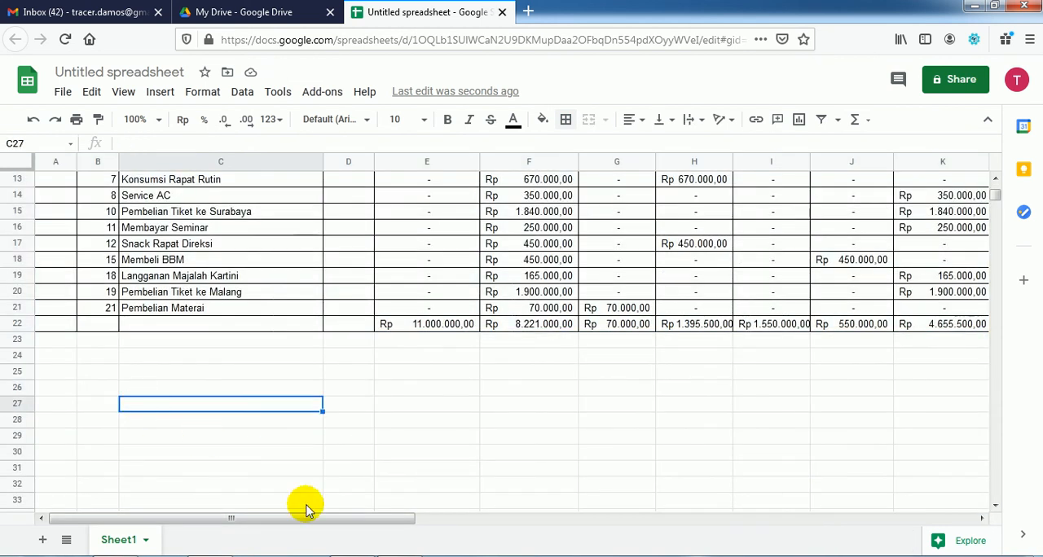
# Step: Check the report's bottom section in the Acrobat Reader PDF and enter the label Saldo in C25 of the Google Sheets spreadsheet
pyautogui.hotkey('alt', 'Tab')
pyautogui.scroll(-5, 420, 514)
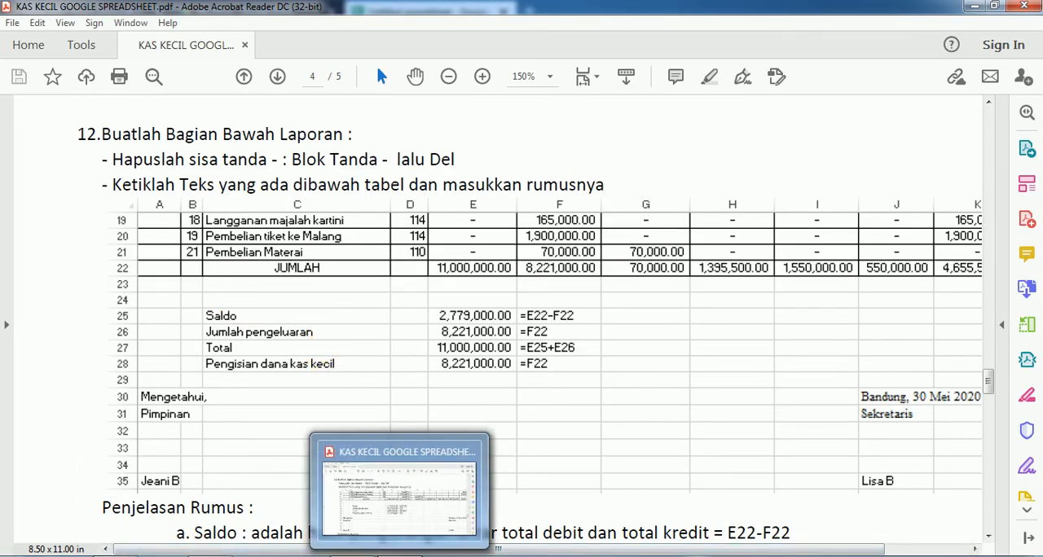
pyautogui.click(399, 556)
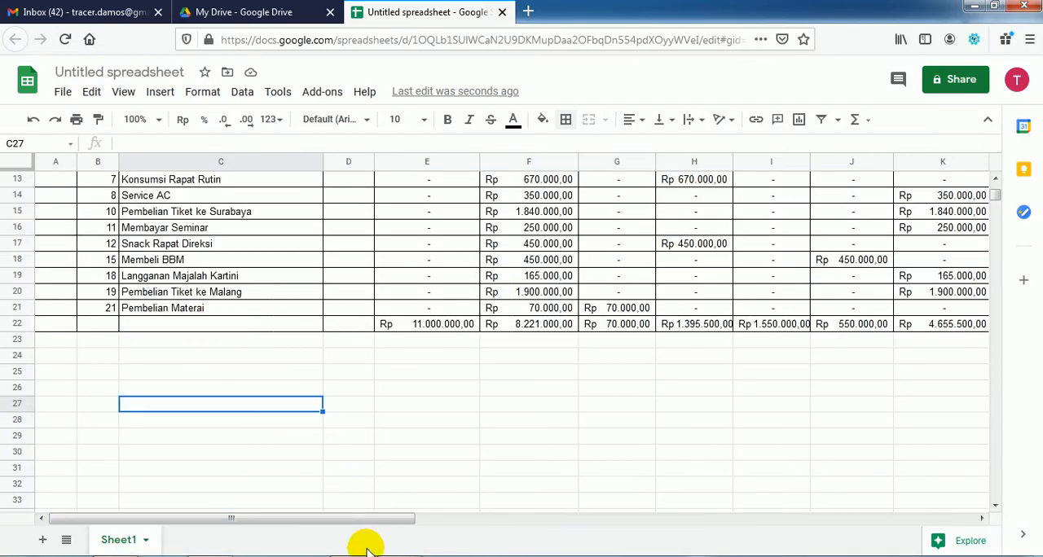
pyautogui.click(400, 556)
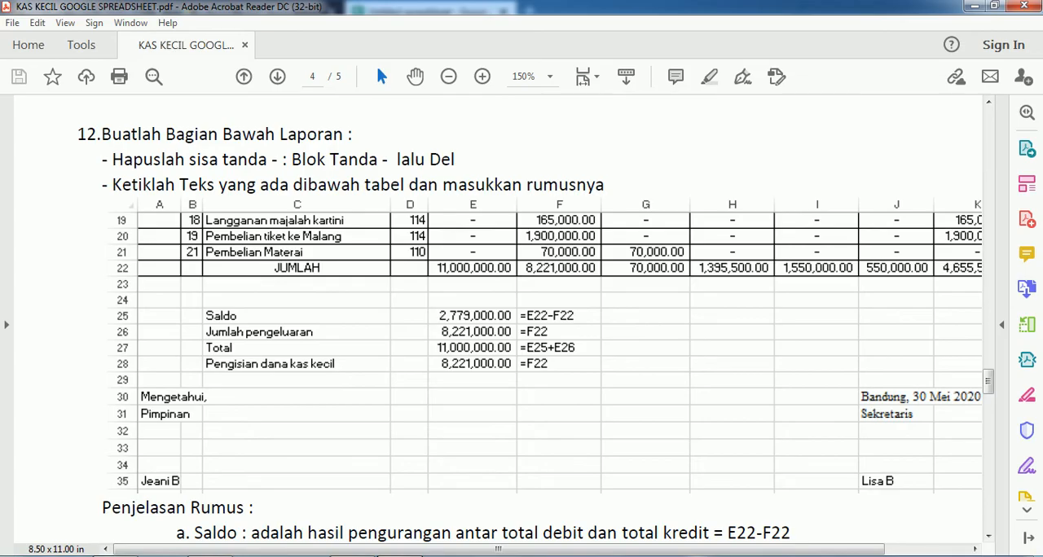
pyautogui.click(400, 556)
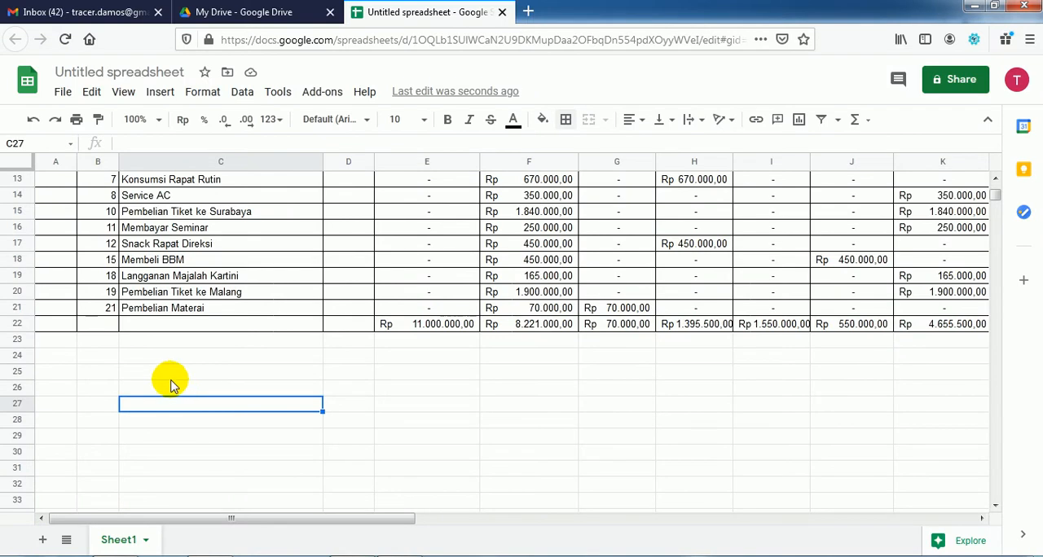
pyautogui.click(169, 372)
pyautogui.write('Saldo')
pyautogui.press('Return')
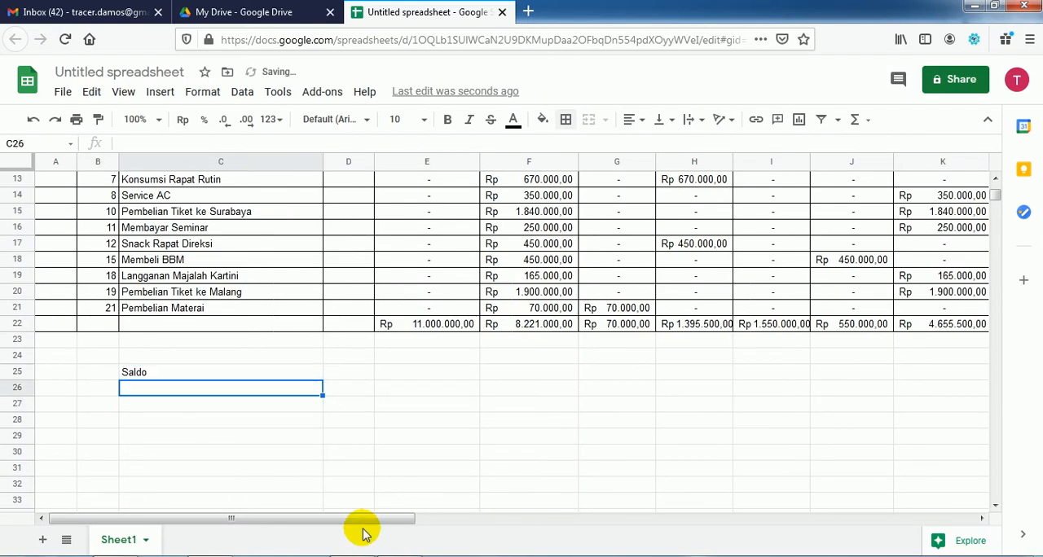
# Step: Check the PDF and enter the labels Jumlah Pengeluaran in C26 and Total in C27
pyautogui.click(379, 556)
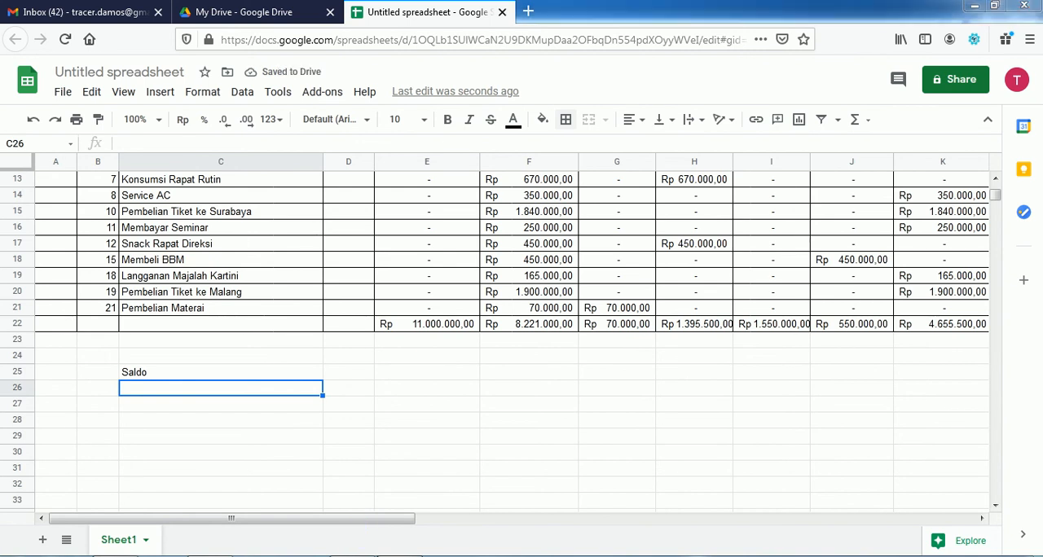
pyautogui.hotkey('alt', 'Tab')
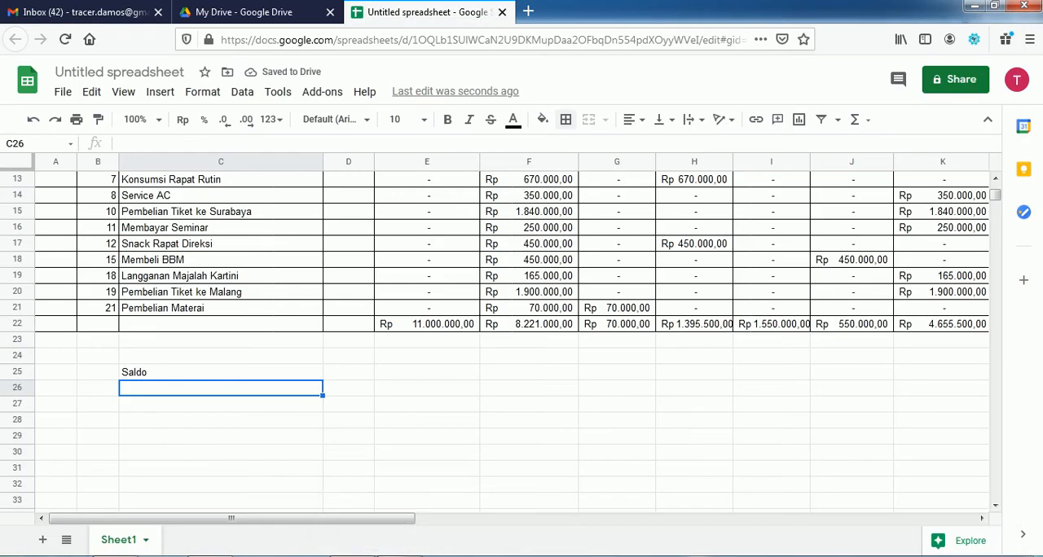
pyautogui.write('Jumlah Pengeluaran')
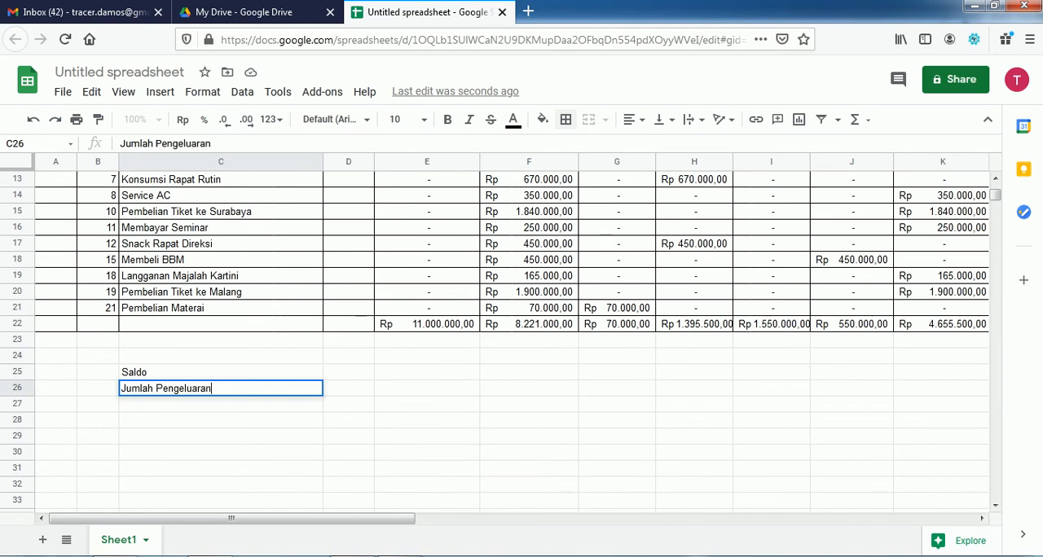
pyautogui.press('Return')
pyautogui.write('Total')
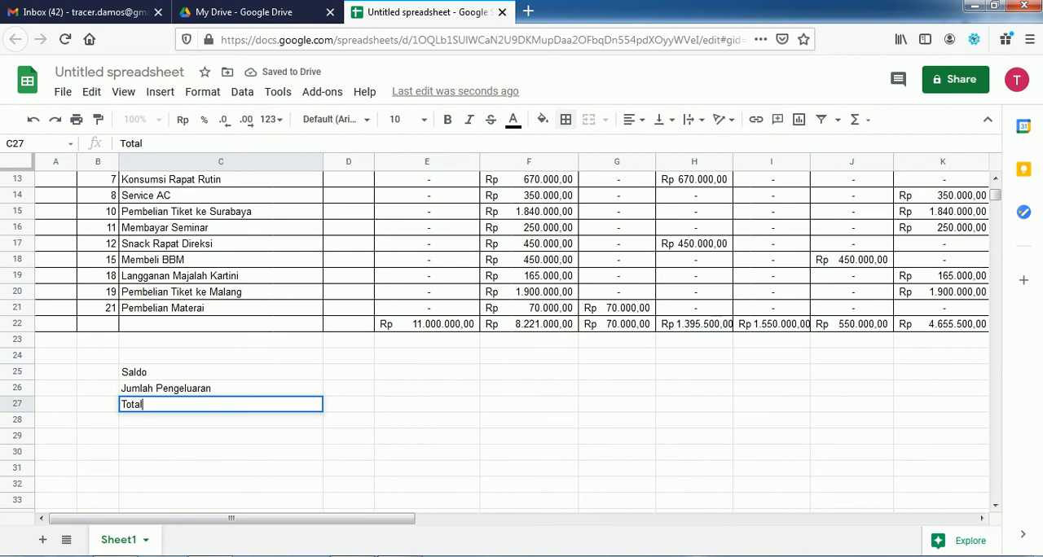
pyautogui.press('Return')
# Step: Check the last summary label in the PDF and enter Pengisian Dana Kas Kecil in C28
pyautogui.hotkey('alt', 'Tab')
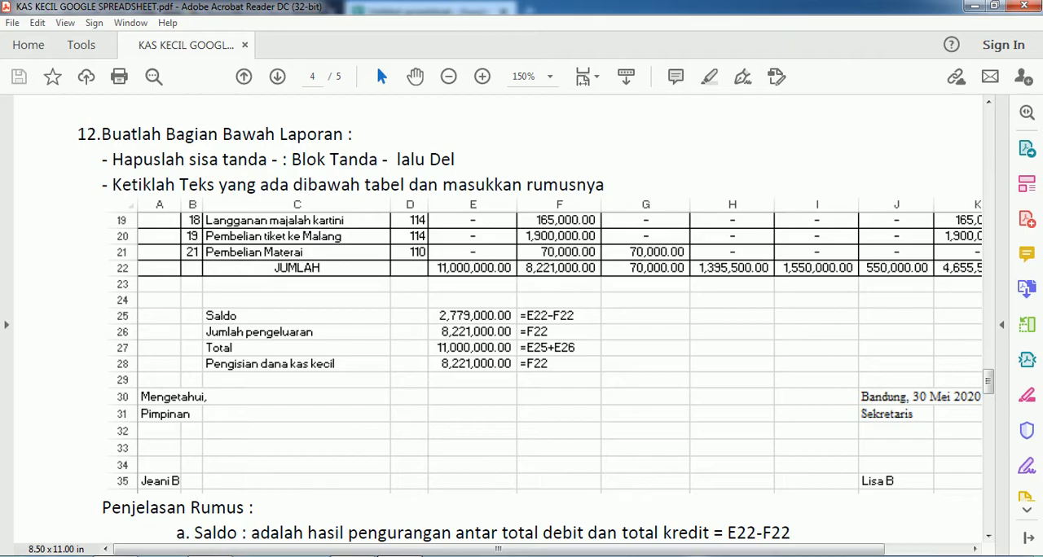
pyautogui.hotkey('alt', 'Tab')
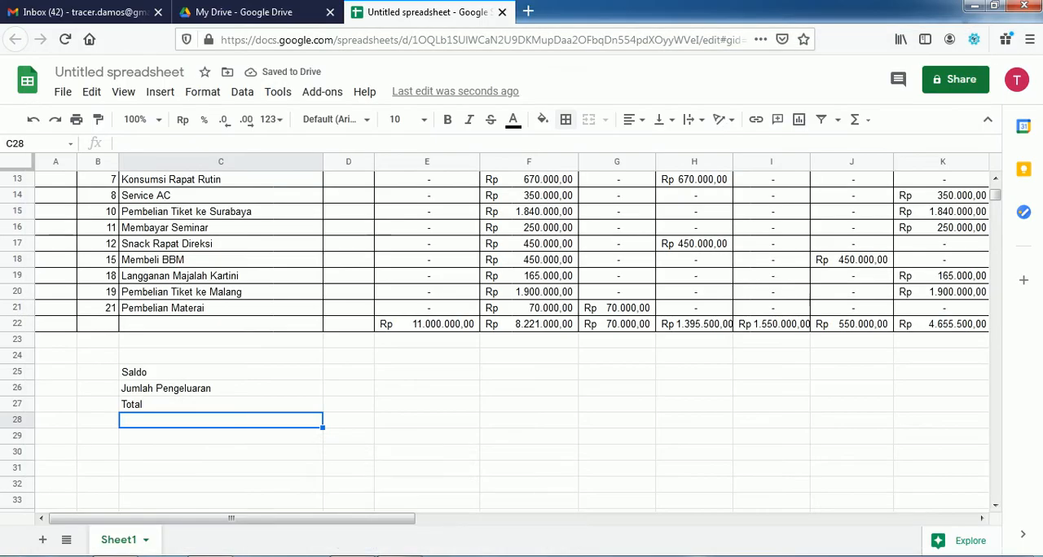
pyautogui.write('Pengisian Dana Kas Ke')
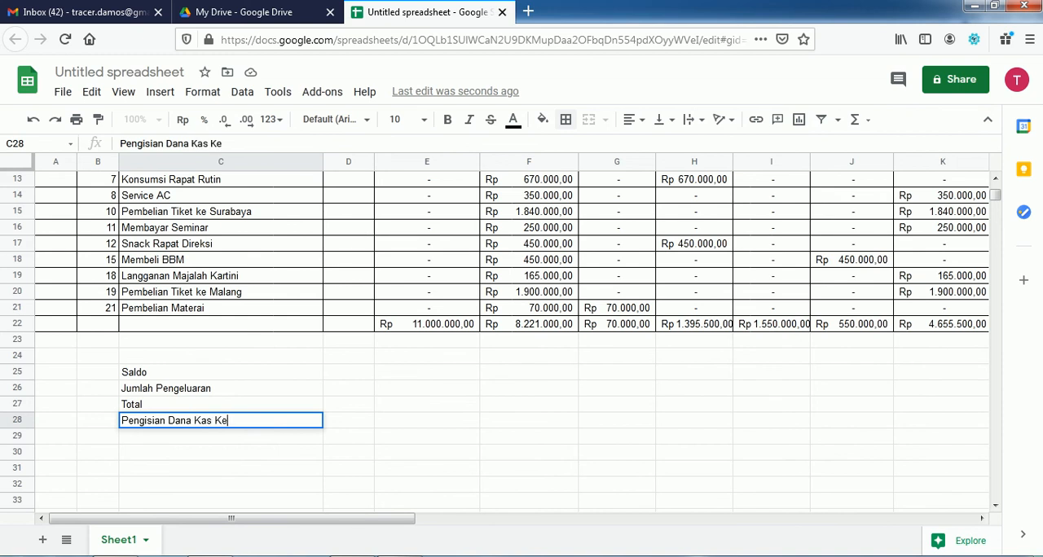
pyautogui.press('Return')
pyautogui.press('Up')
pyautogui.press('Up')
pyautogui.press('Up')
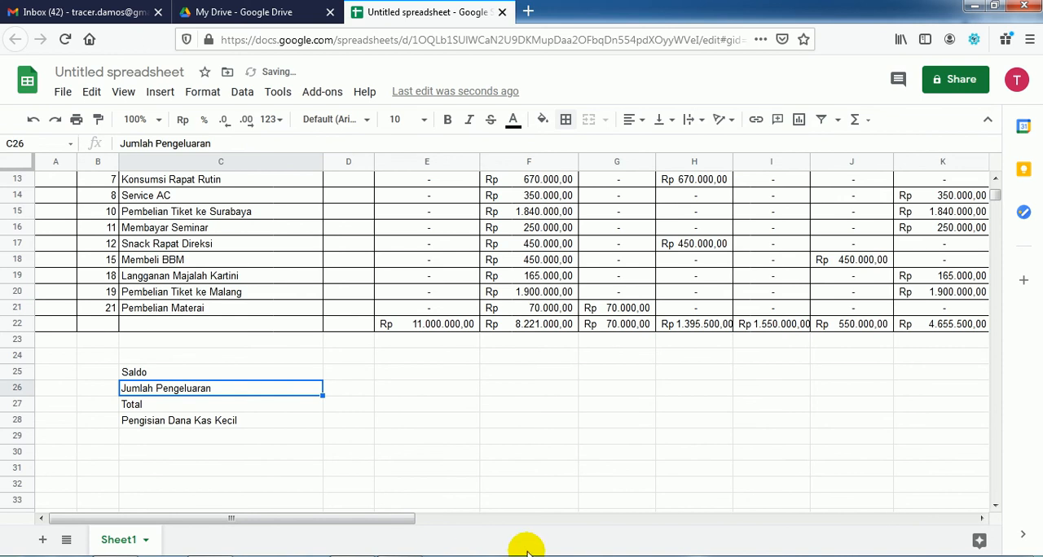
# Step: Review the debit and credit totals, and calculate the Saldo in E25 with the formula =E22-F22
pyautogui.click(446, 372)
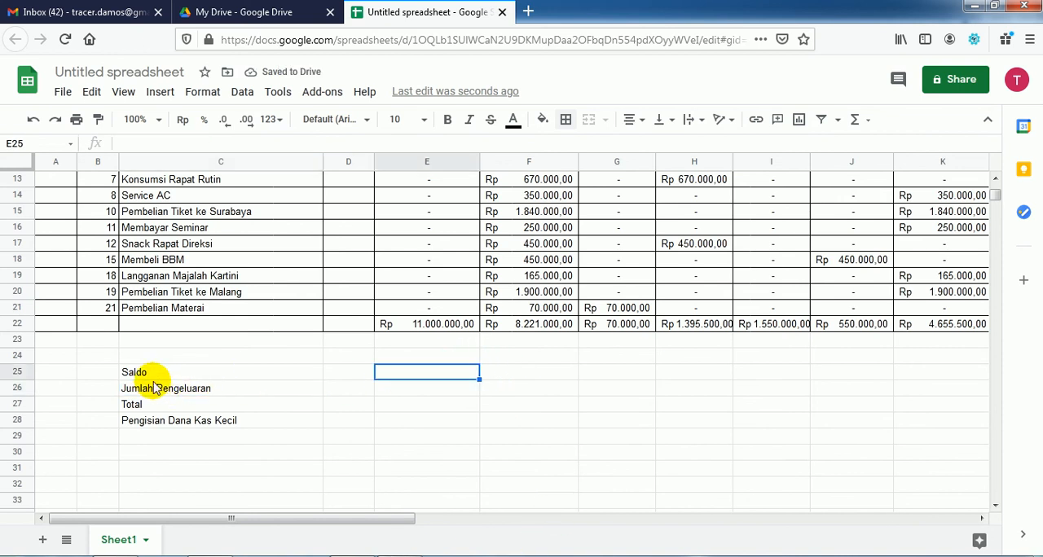
pyautogui.scroll(4, 375, 383)
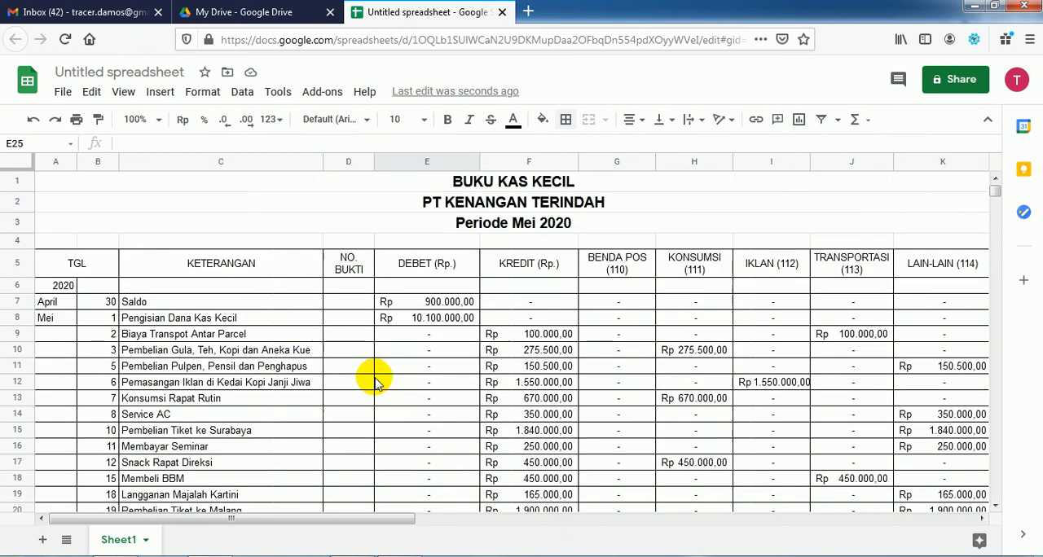
pyautogui.scroll(-2, 379, 379)
pyautogui.scroll(2, 387, 370)
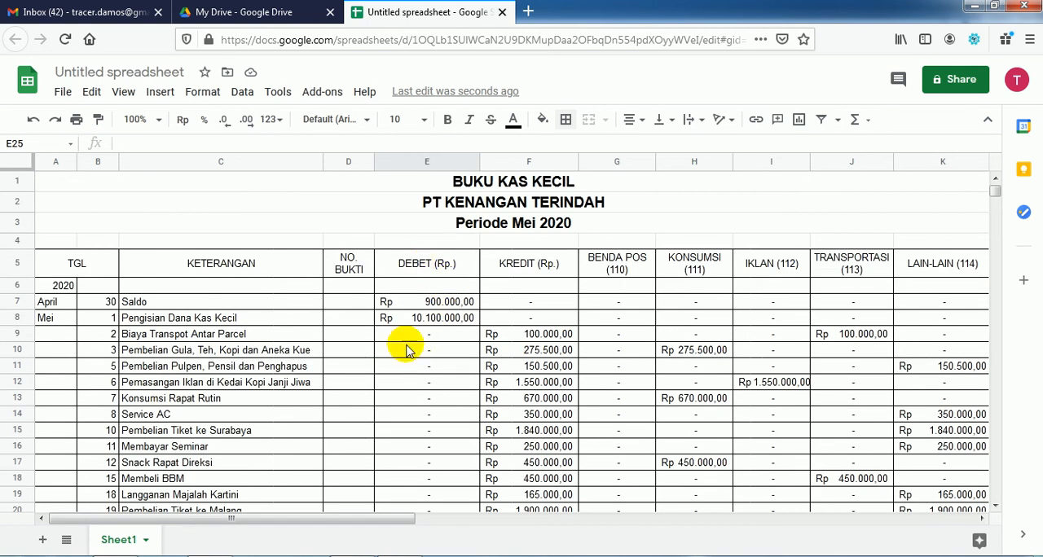
pyautogui.scroll(-3, 419, 448)
pyautogui.scroll(2, 432, 400)
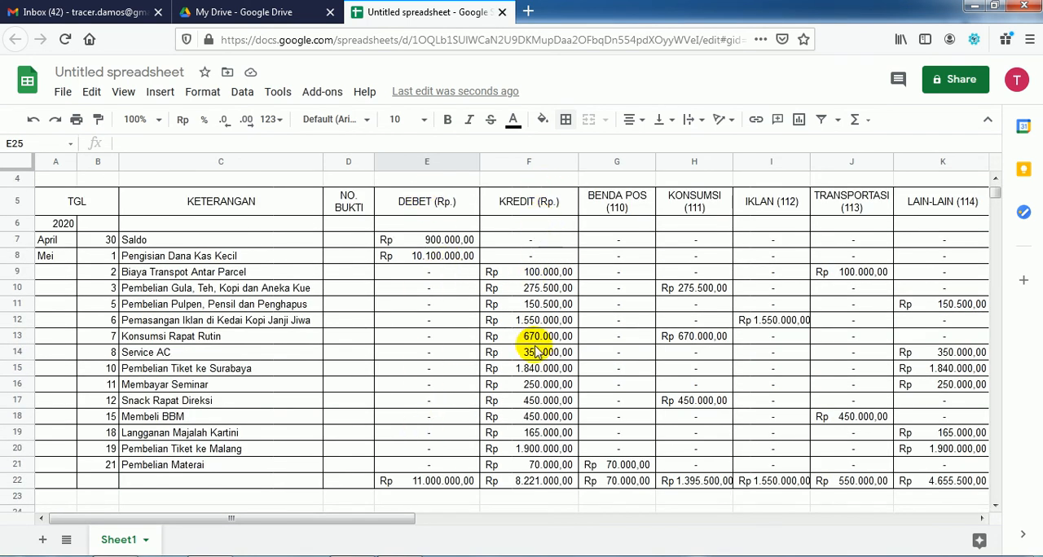
pyautogui.scroll(-2, 535, 419)
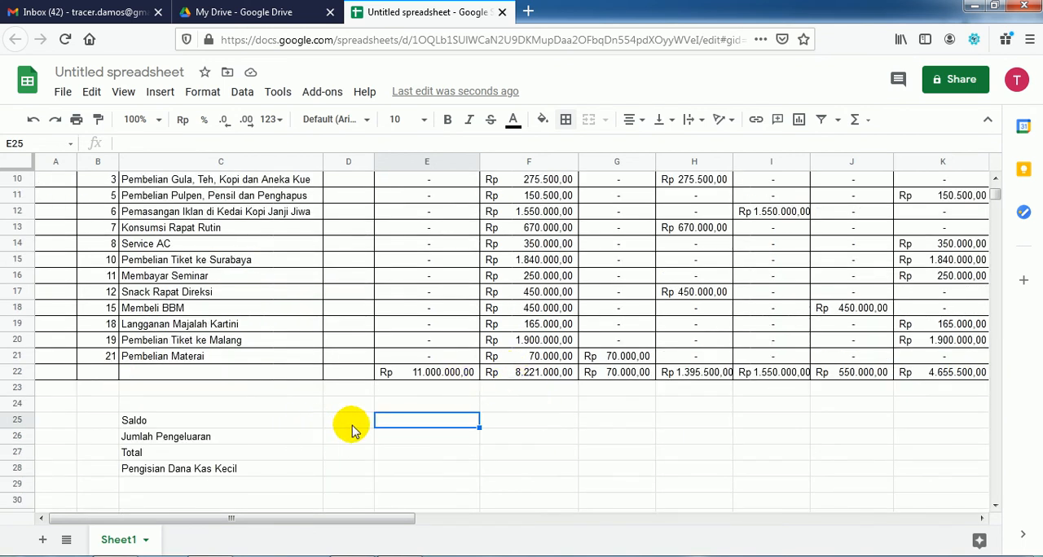
pyautogui.write('=')
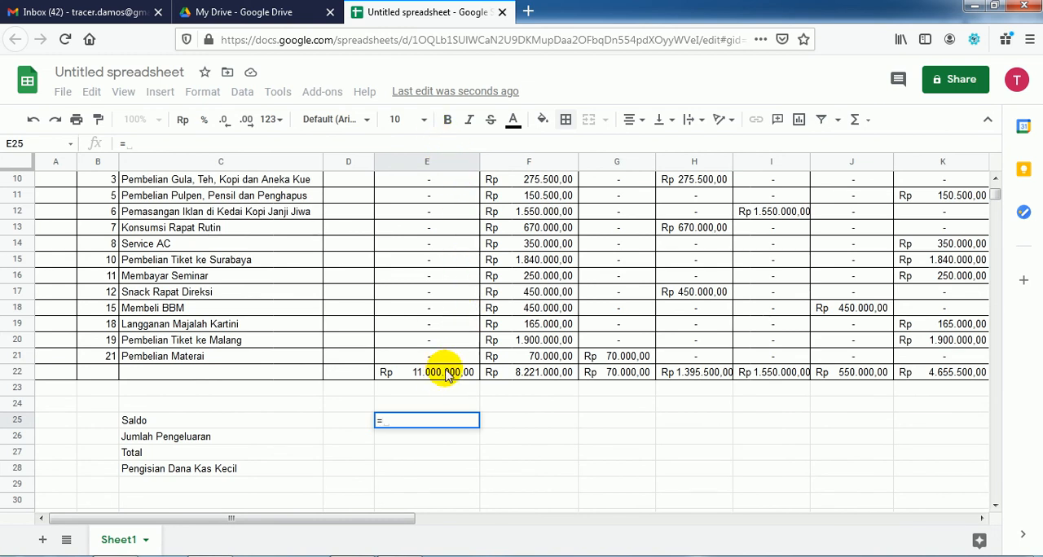
pyautogui.write('e22')
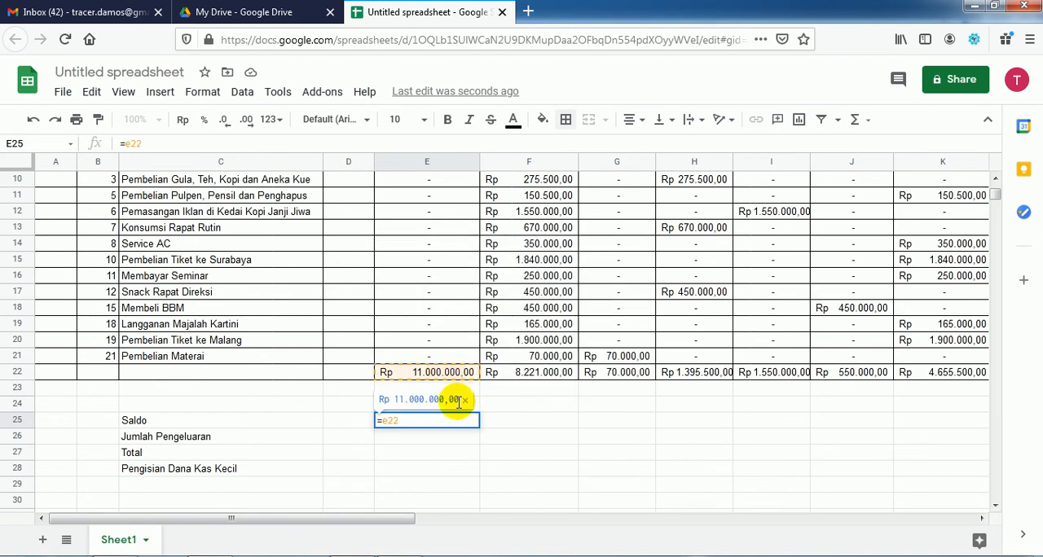
pyautogui.write('-')
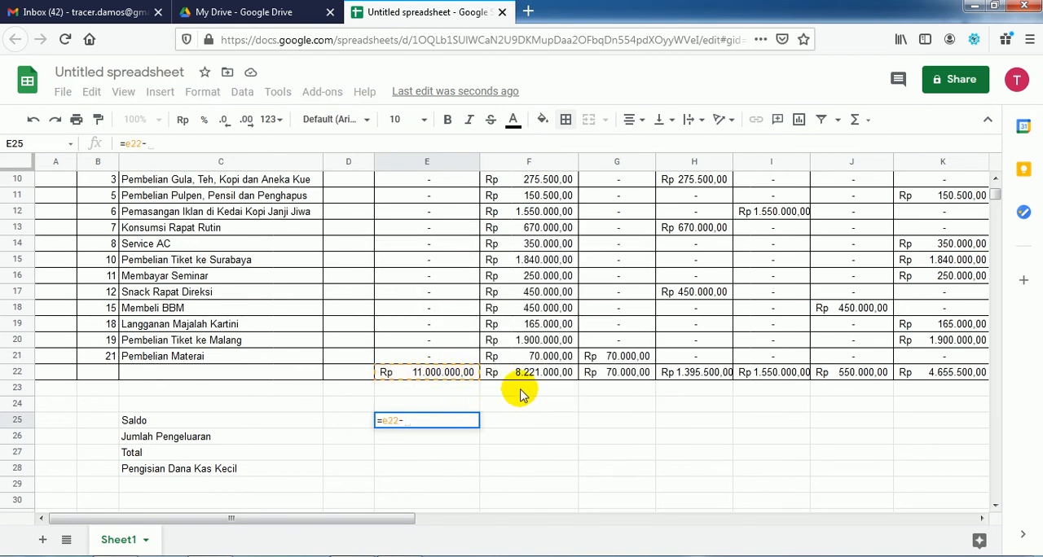
pyautogui.write('f22')
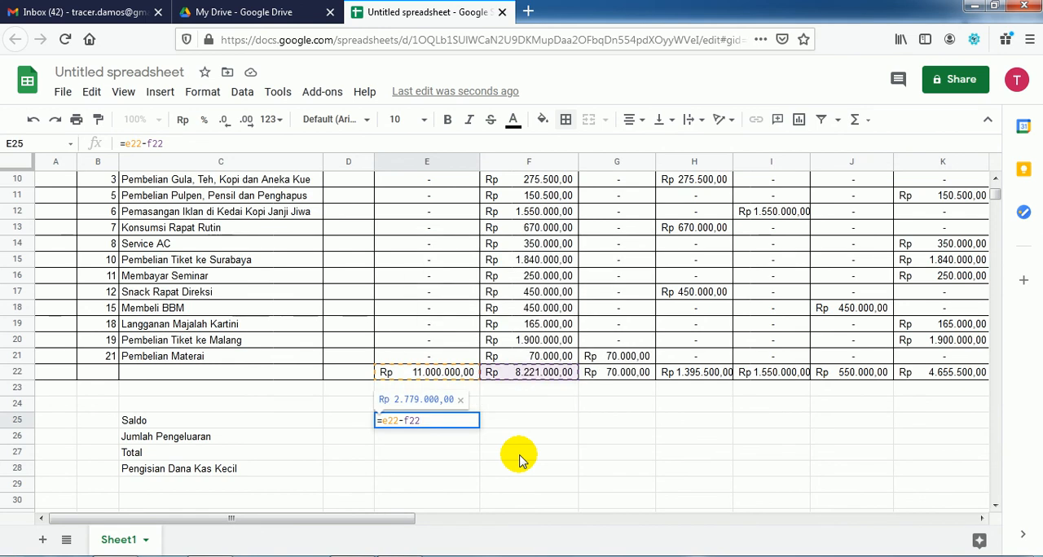
pyautogui.press('Return')
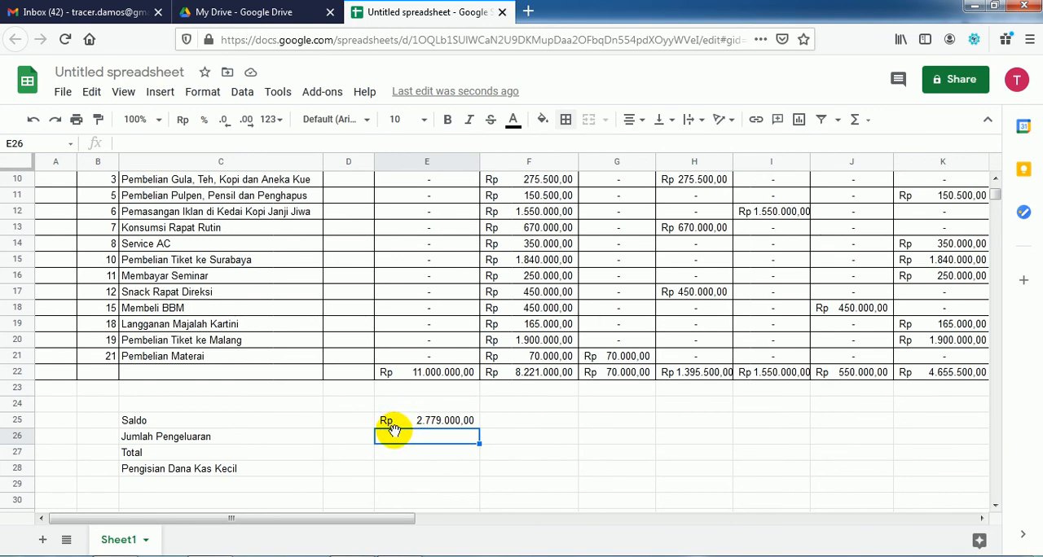
# Step: Fill the Jumlah Pengeluaran amount in E26 with the formula =F22
pyautogui.write('=')
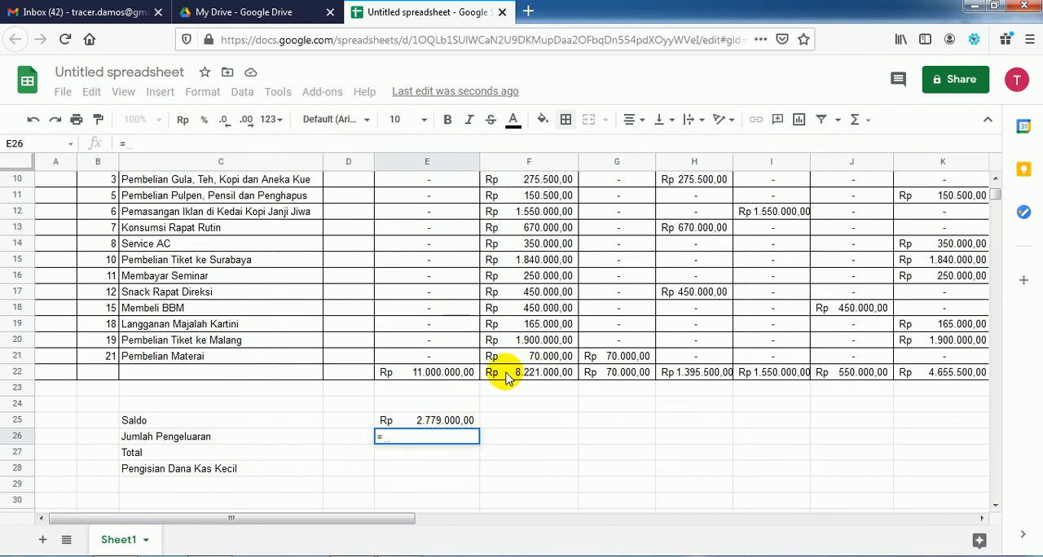
pyautogui.click(535, 374)
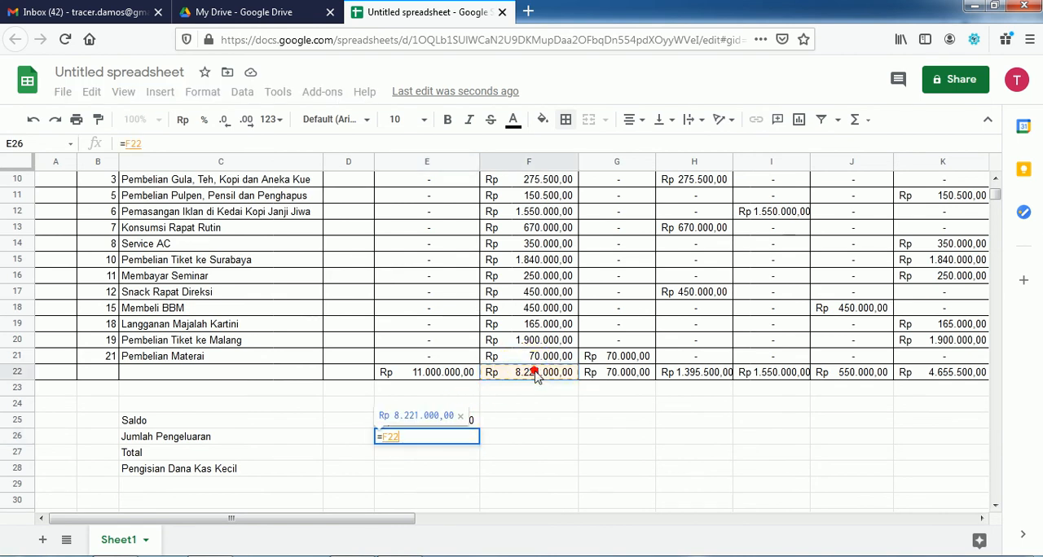
pyautogui.press('Return')
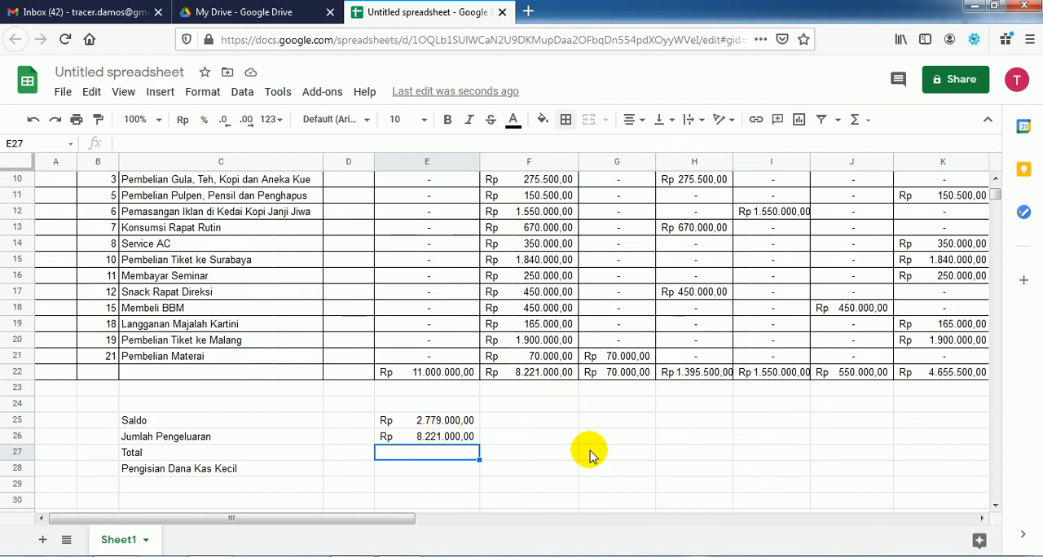
# Step: Calculate the summary Total in E27 with the formula =E25+E26
pyautogui.write('=')
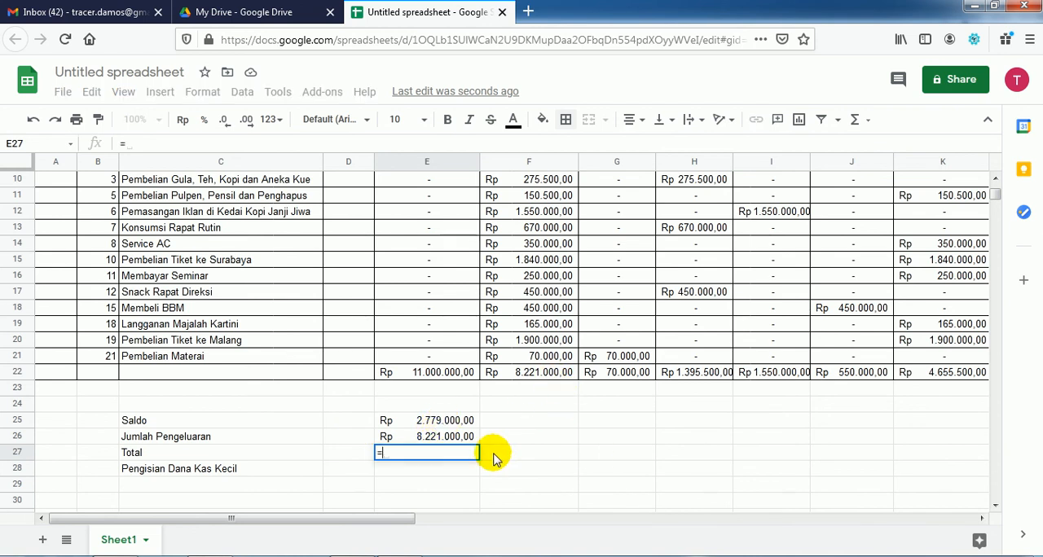
pyautogui.click(437, 422)
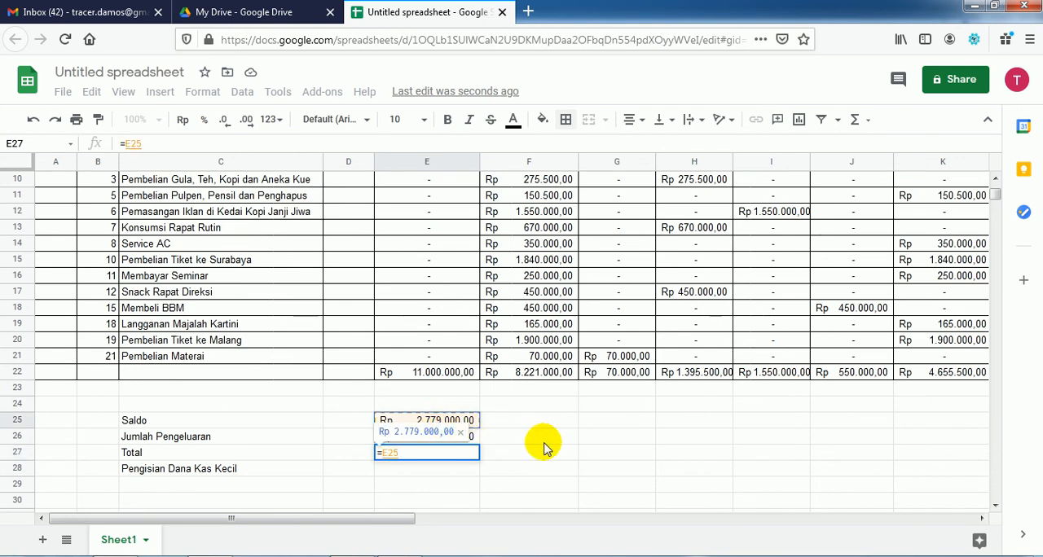
pyautogui.write('+')
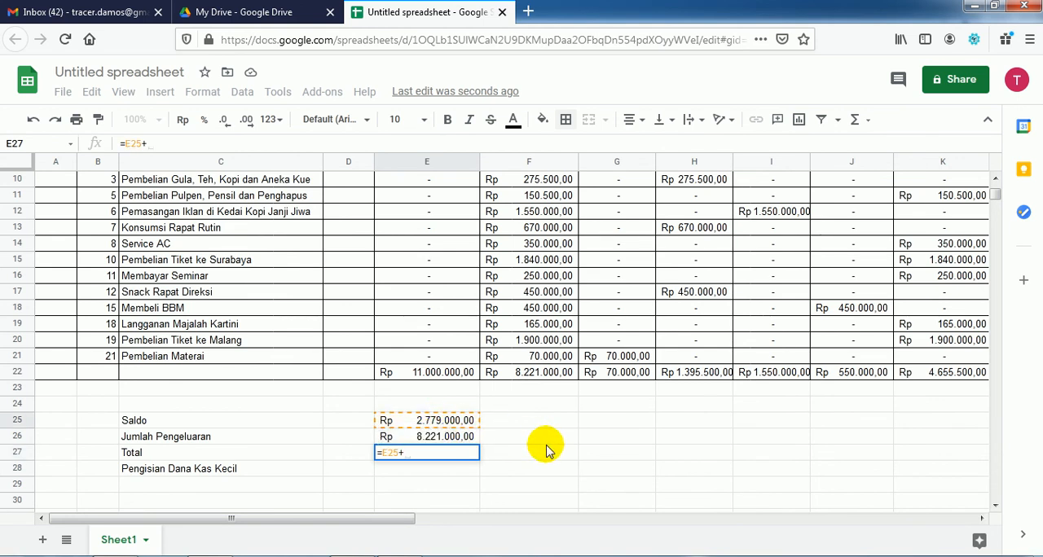
pyautogui.click(461, 437)
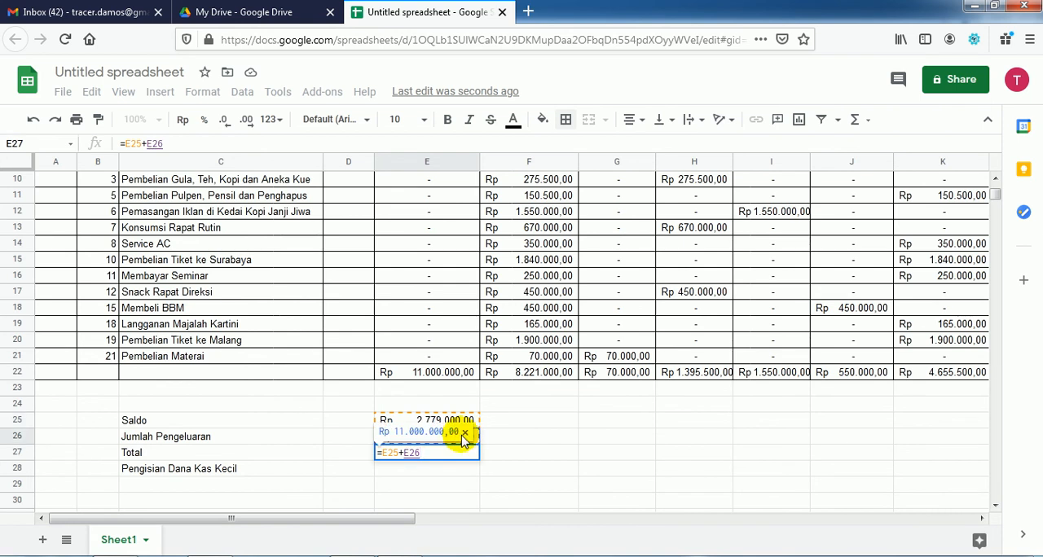
pyautogui.press('Return')
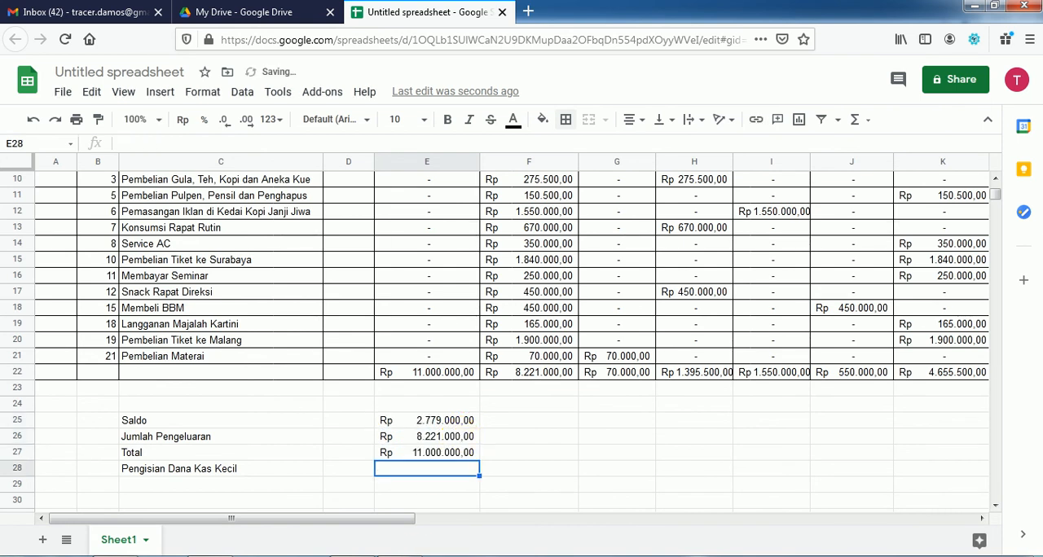
# Step: Check the summary formulas in the Acrobat Reader PDF and enter =F22 in E28 of the Google Sheets spreadsheet for Pengisian Dana Kas Kecil
pyautogui.click(399, 554)
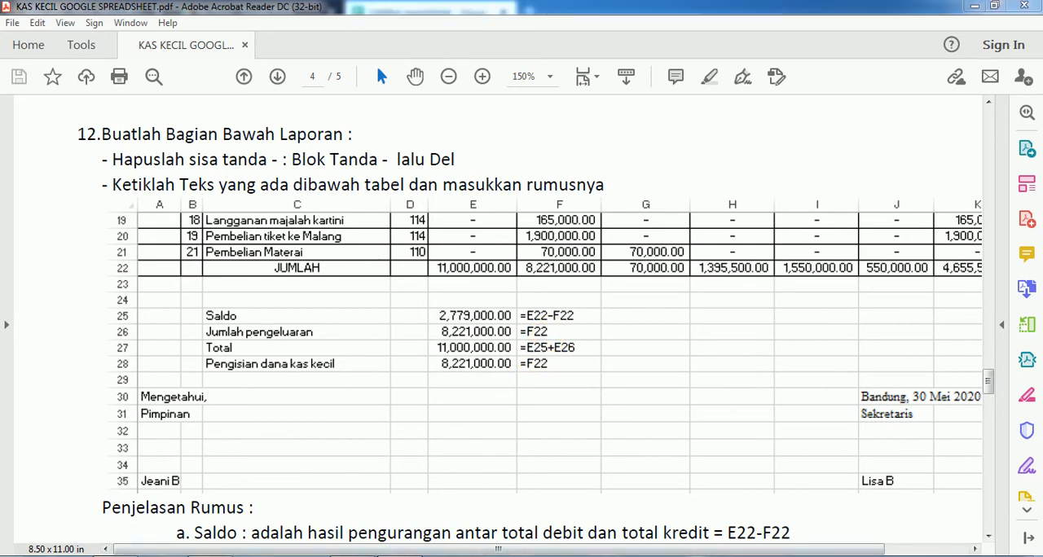
pyautogui.click(299, 554)
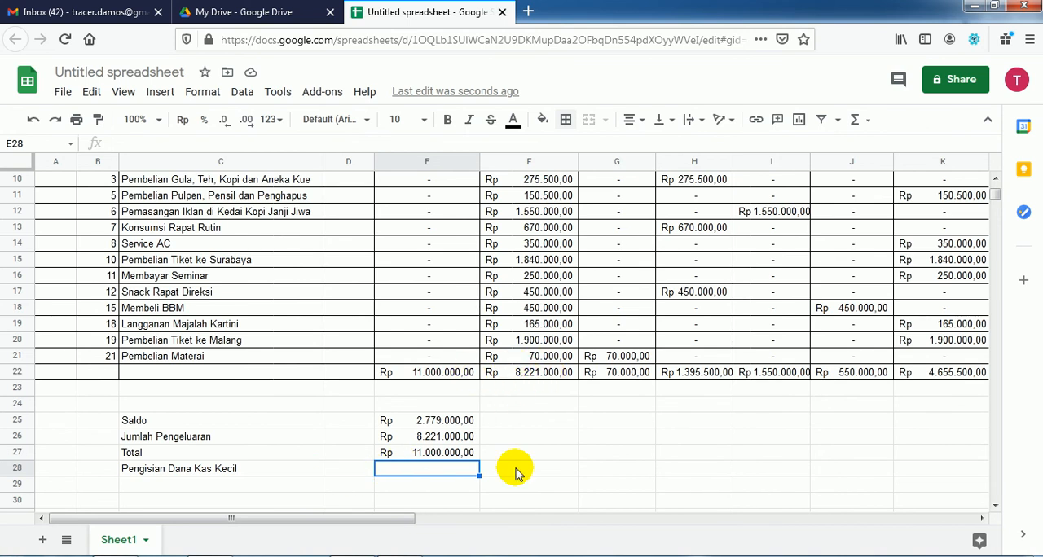
pyautogui.write('=')
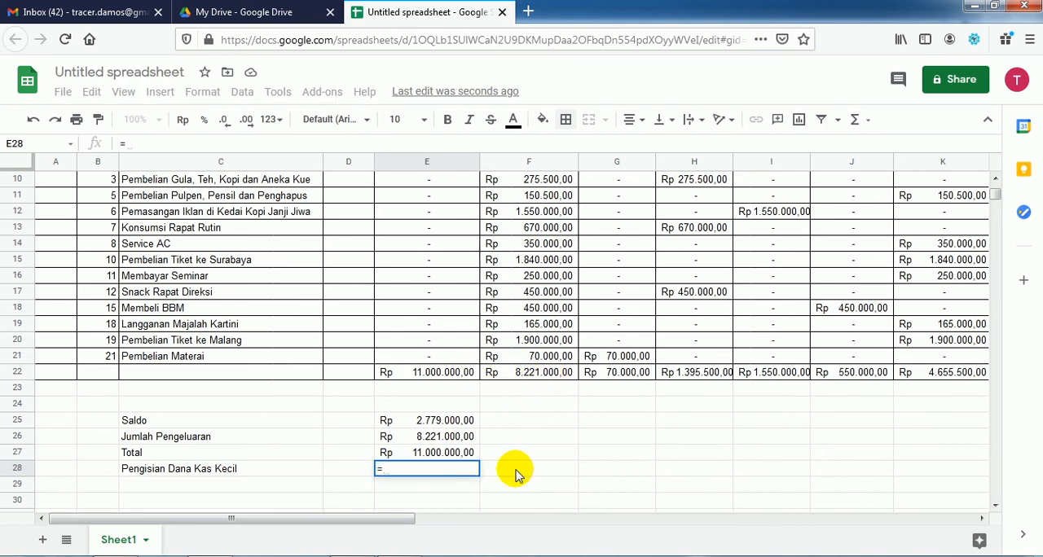
pyautogui.click(544, 373)
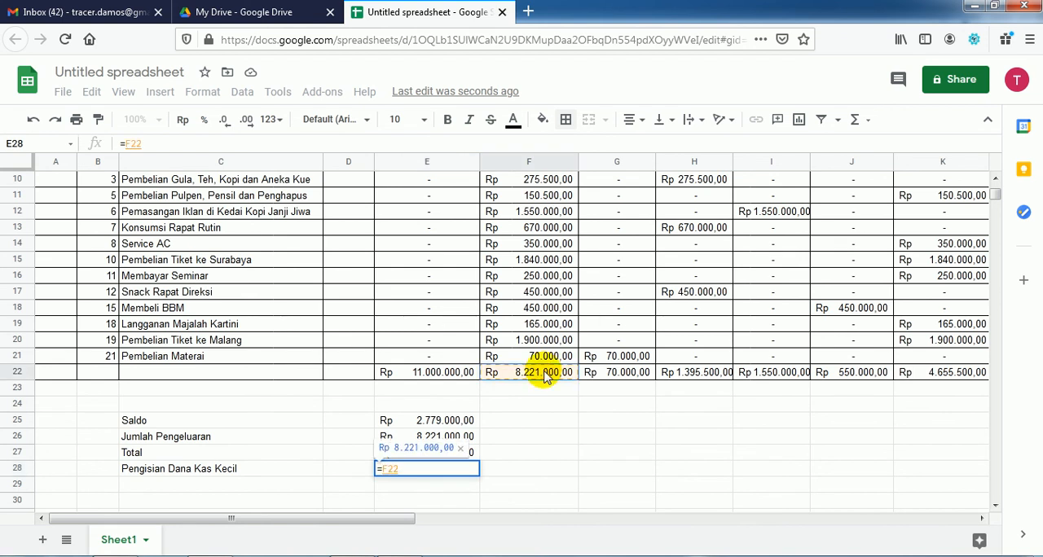
pyautogui.press('Return')
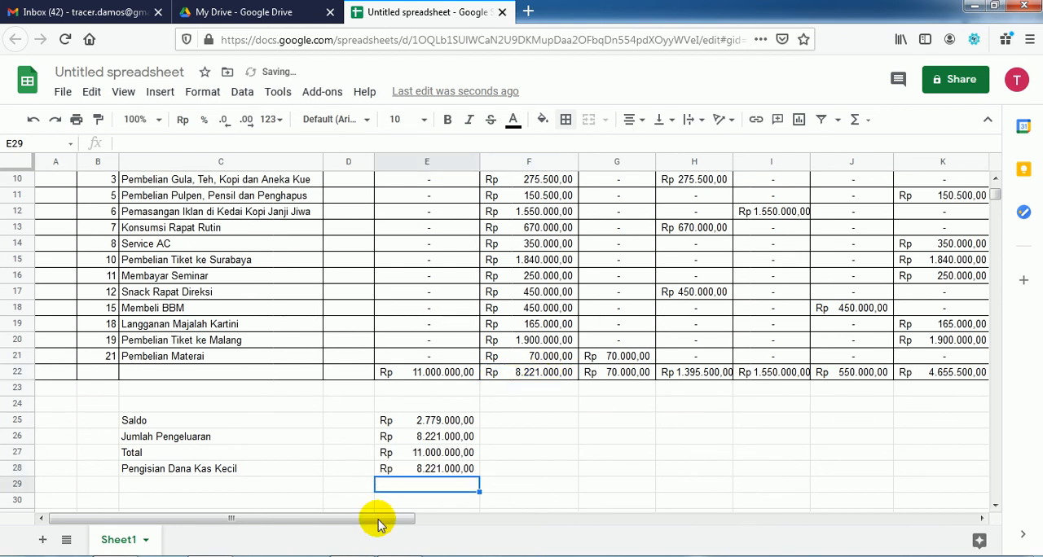
pyautogui.click(434, 453)
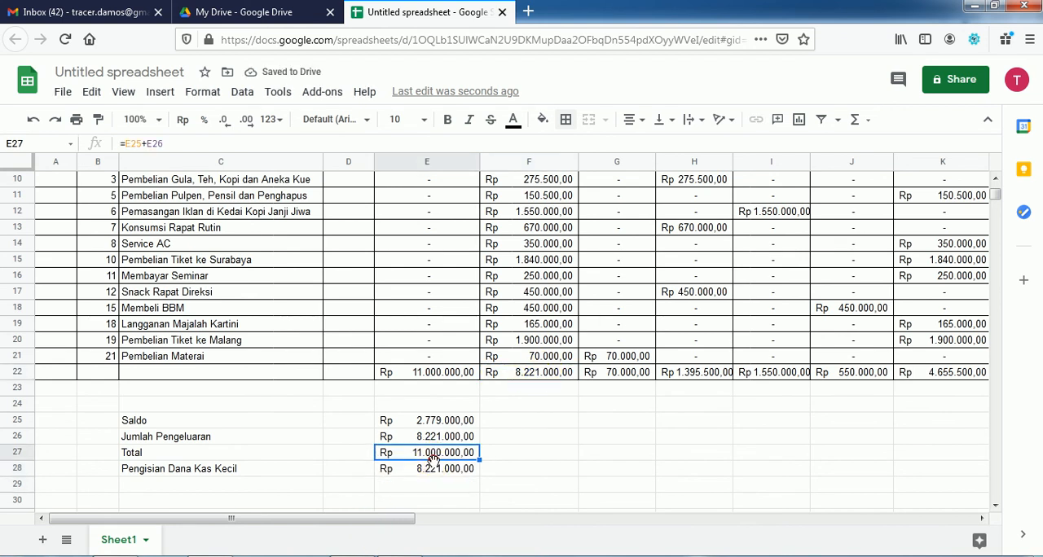
pyautogui.click(435, 471)
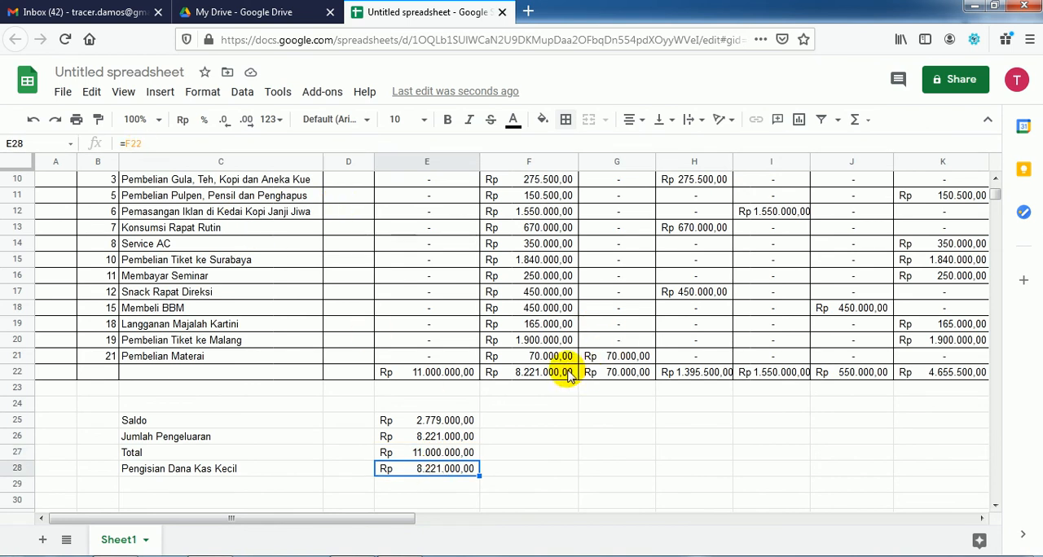
# Step: Enter a plus sign in F26 beside the Jumlah Pengeluaran amount and left-align it
pyautogui.click(537, 456)
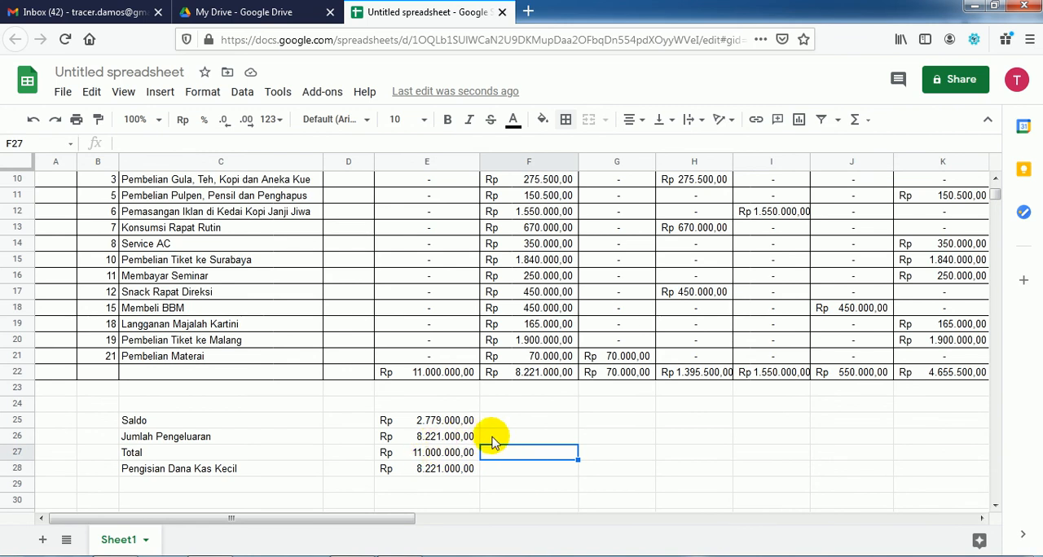
pyautogui.click(487, 439)
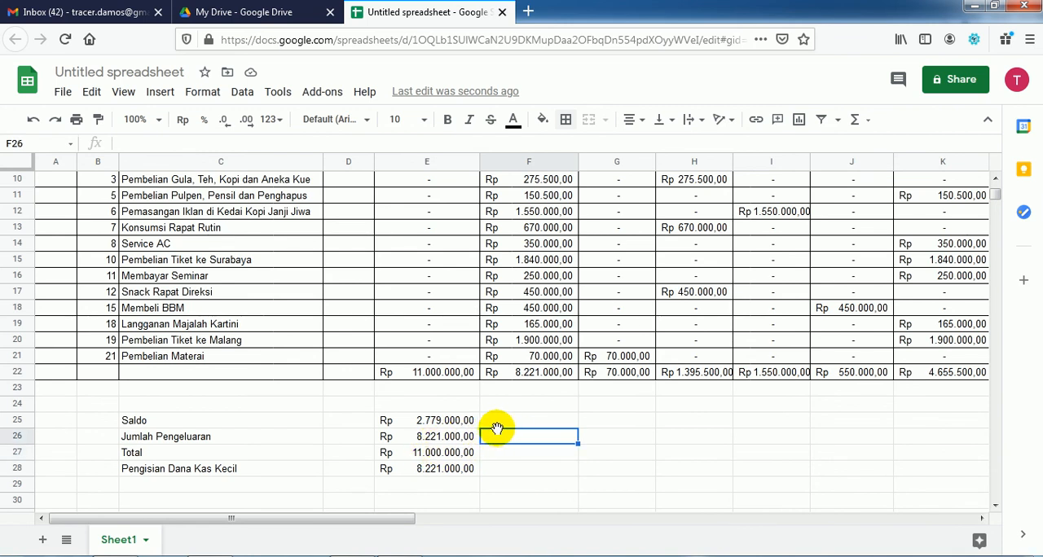
pyautogui.press('Return')
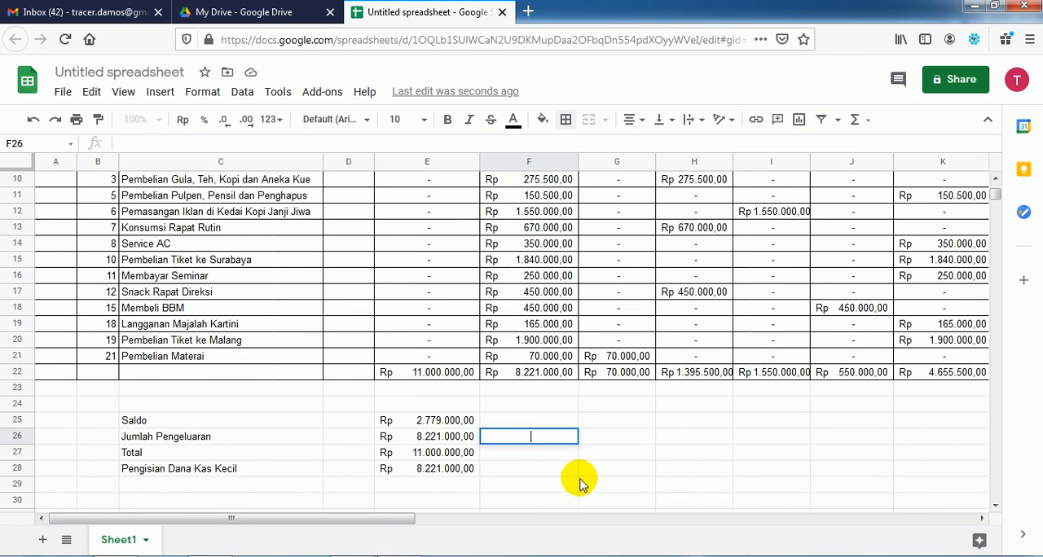
pyautogui.press('Return')
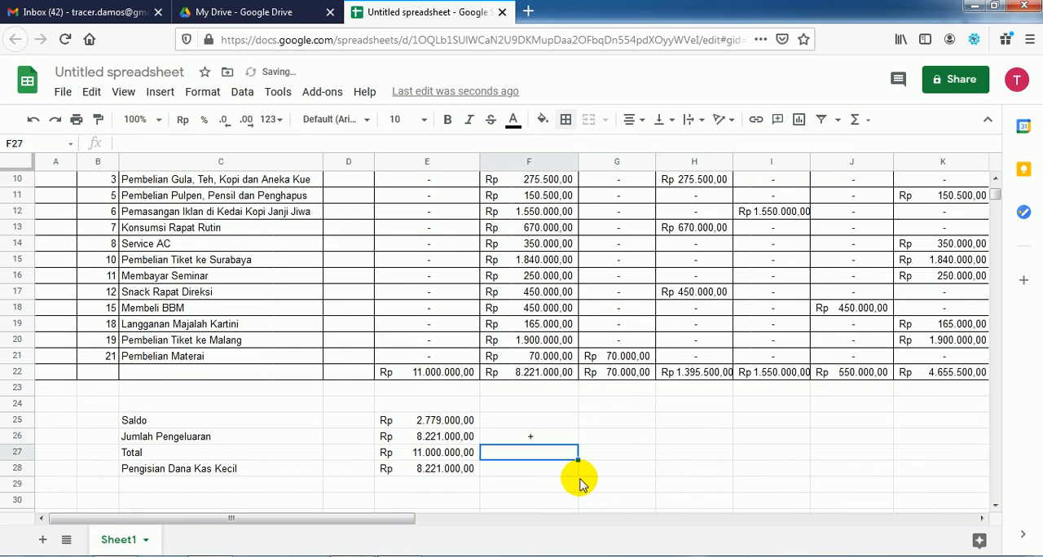
pyautogui.click(533, 438)
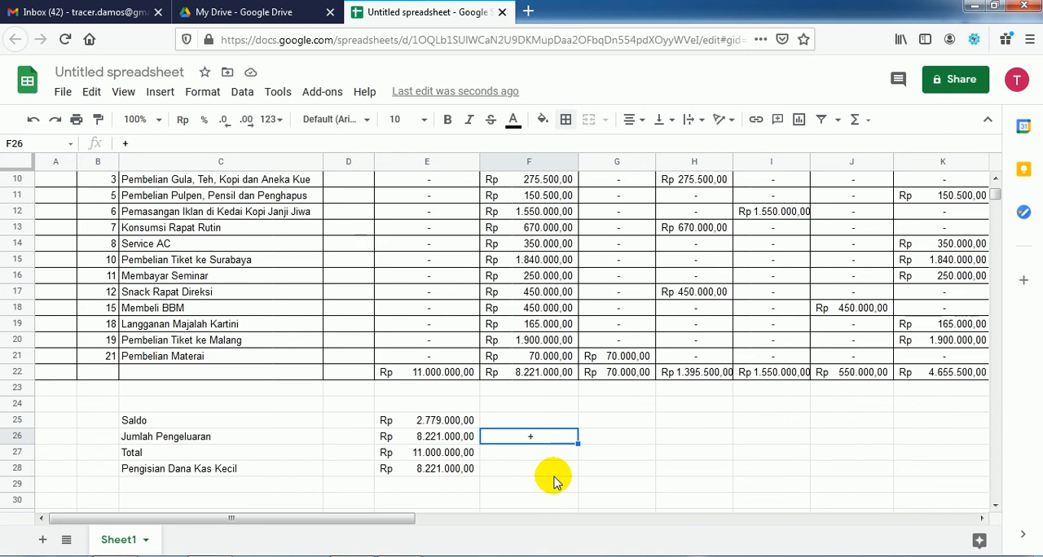
pyautogui.hotkey('ctrl', 'z')
# Step: Add a bottom border to the Jumlah Pengeluaran amount in E26
pyautogui.click(458, 438)
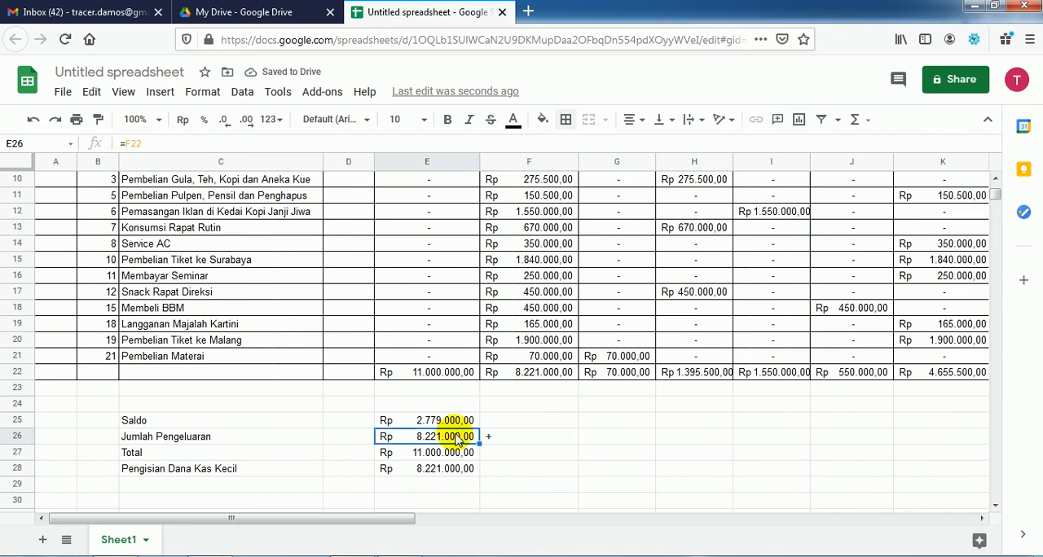
pyautogui.click(566, 120)
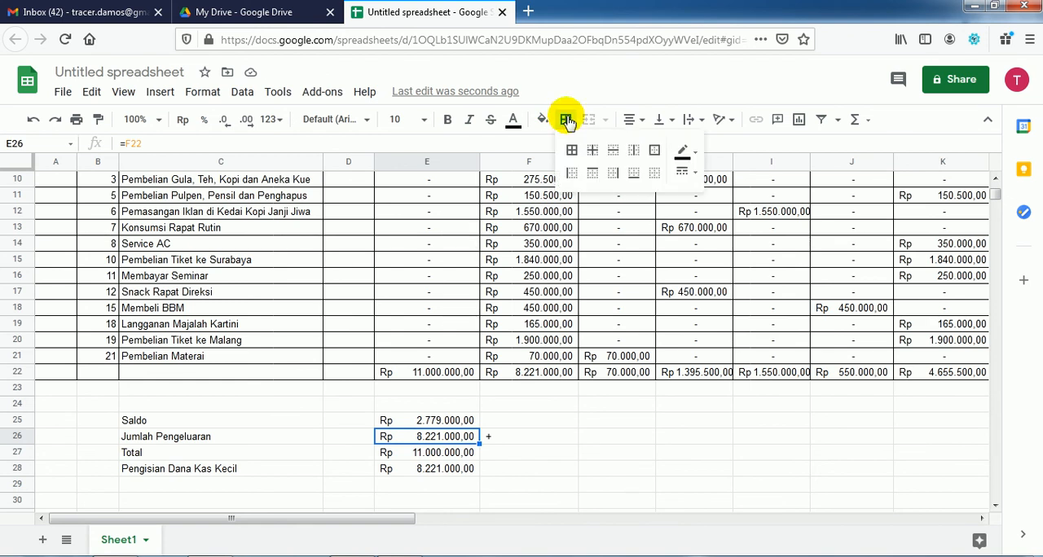
pyautogui.click(634, 175)
pyautogui.click(583, 439)
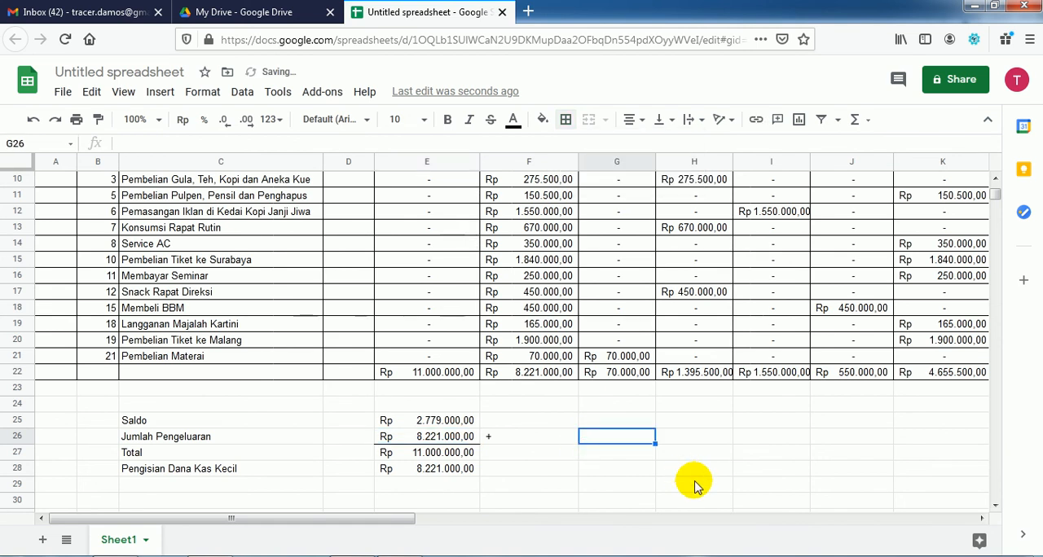
# Step: Apply an outer border around the Pengisian Dana Kas Kecil amount in E28
pyautogui.click(400, 471)
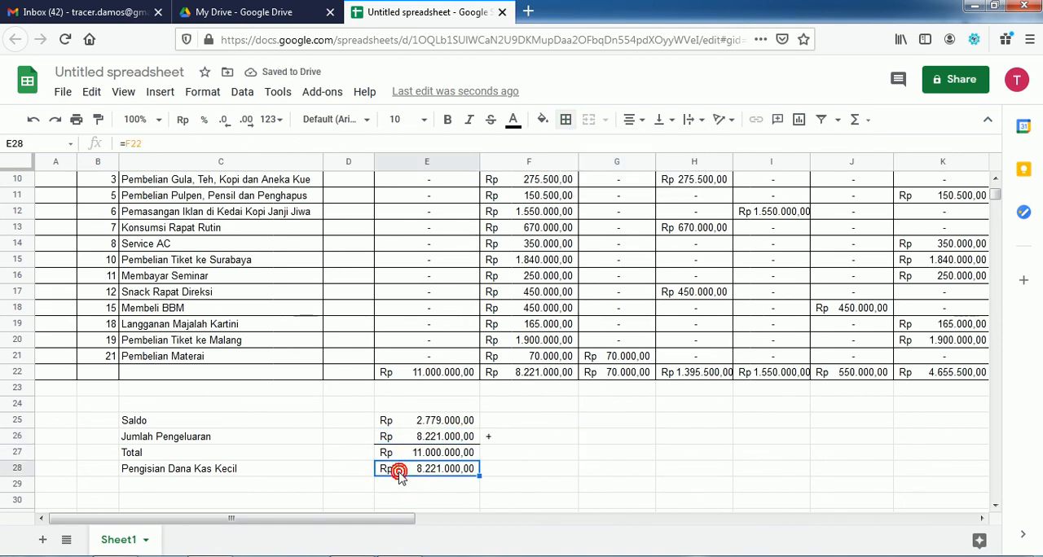
pyautogui.click(566, 119)
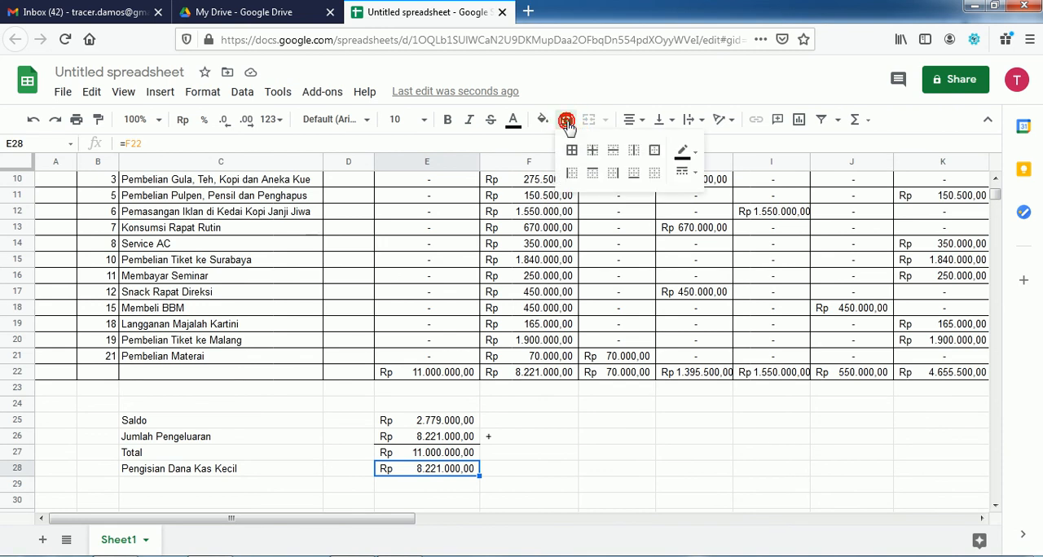
pyautogui.click(655, 153)
pyautogui.click(570, 438)
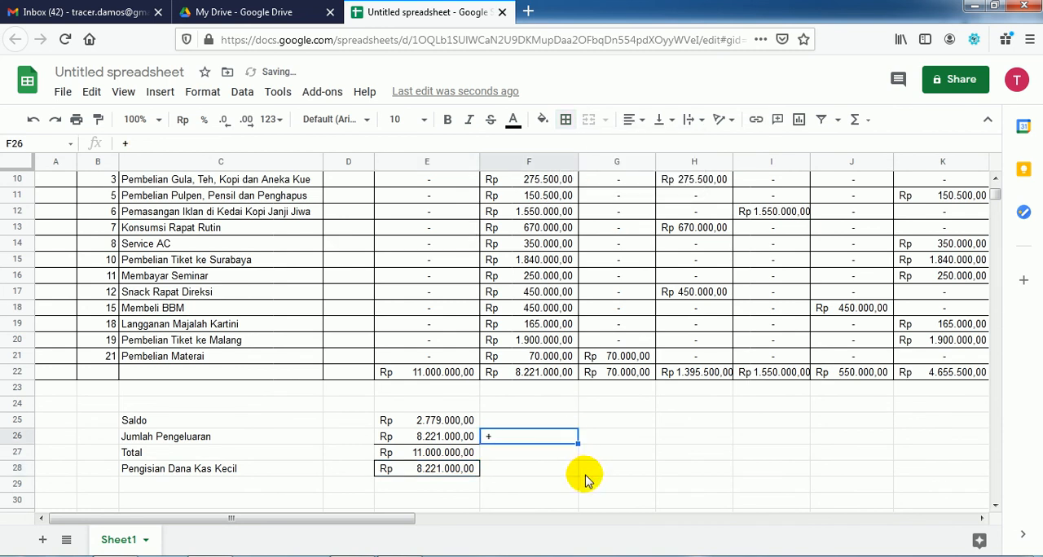
# Step: Check the signature block in the Acrobat Reader PDF and enter "Mengetahui," in A30 and "Pimpinan" in A31 of the Google Sheets spreadsheet
pyautogui.click(584, 476)
pyautogui.press('Down')
pyautogui.press('Down')
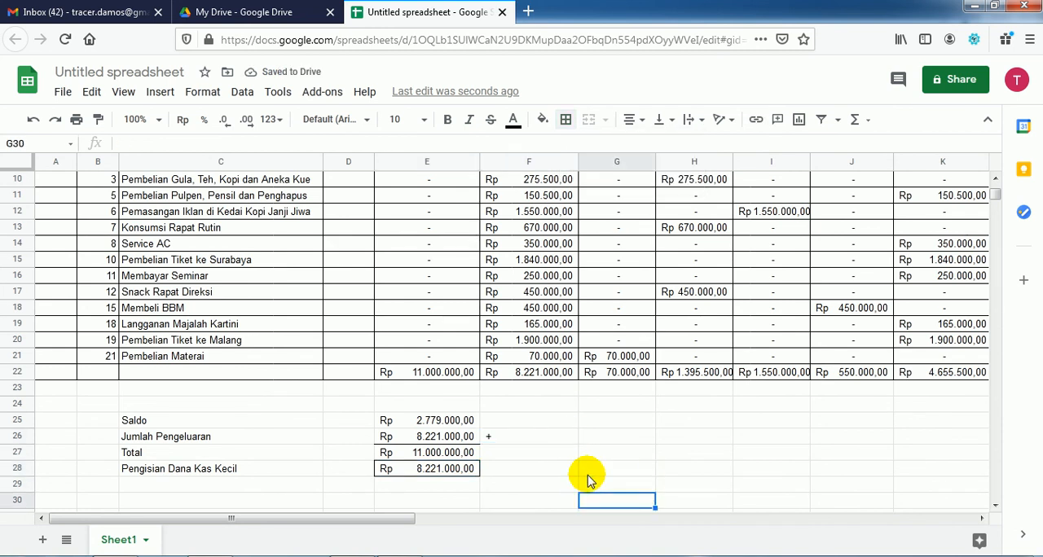
pyautogui.press('Left')
pyautogui.press('Home')
pyautogui.press('Down')
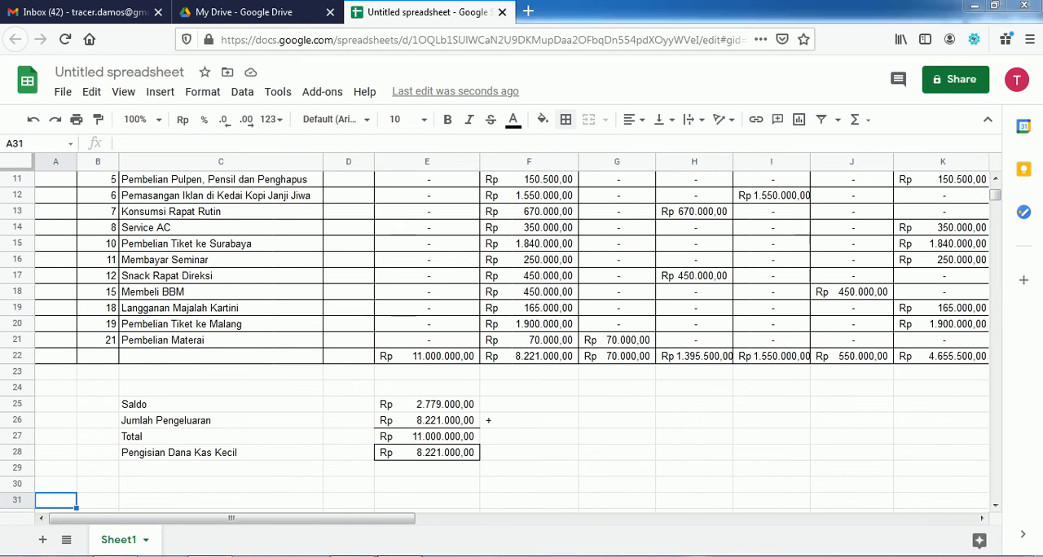
pyautogui.hotkey('alt', 'Tab')
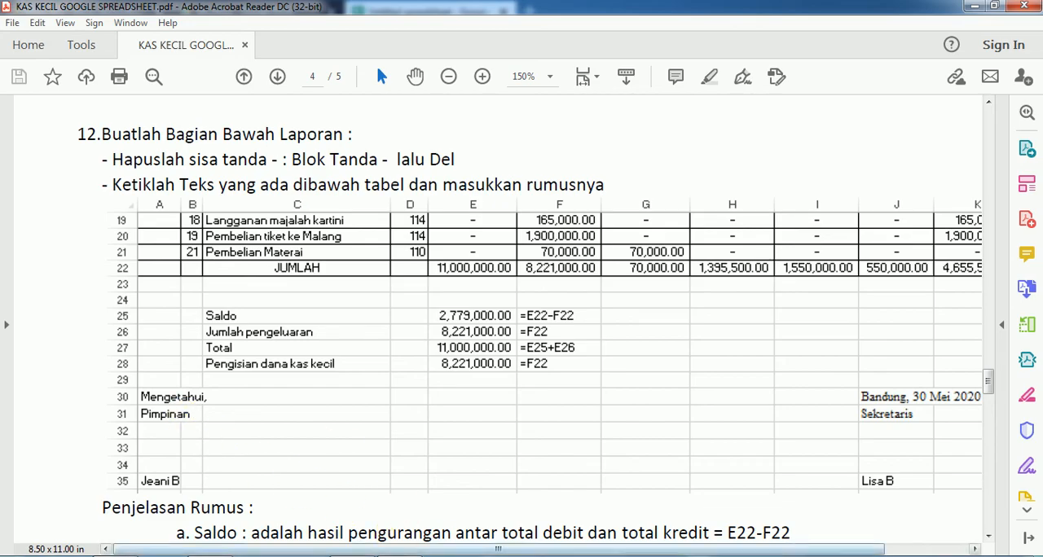
pyautogui.hotkey('alt', 'Tab')
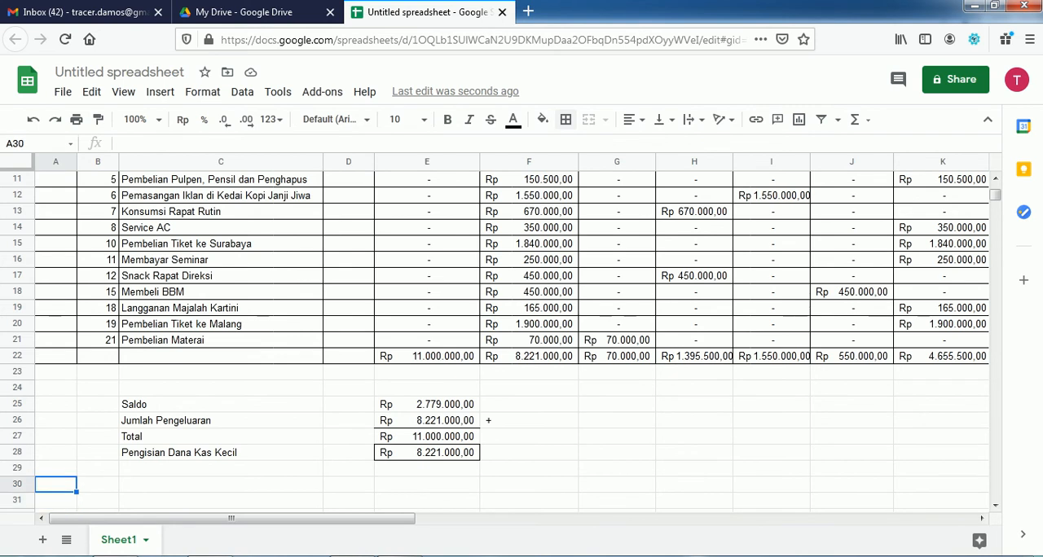
pyautogui.write('Mengetahui,')
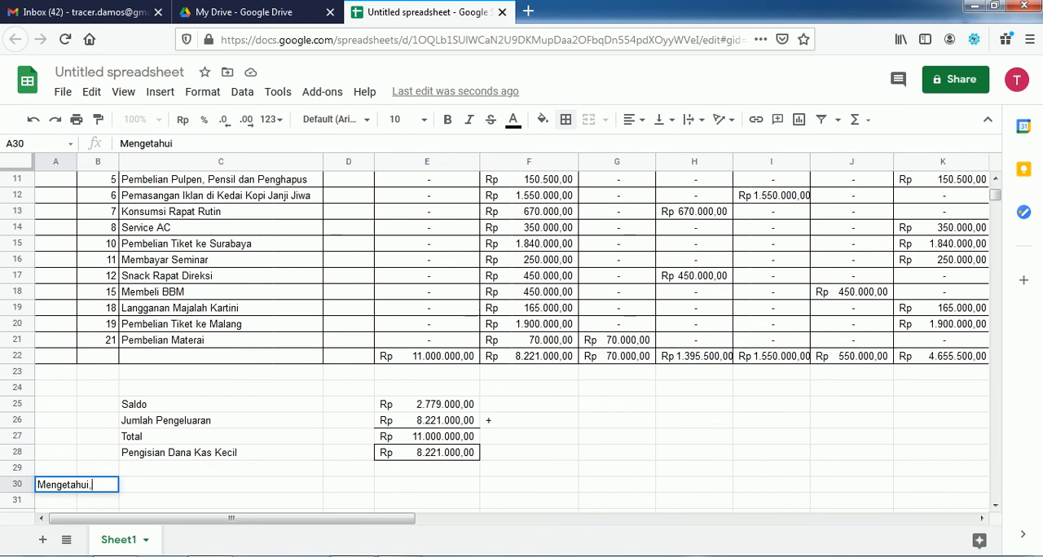
pyautogui.press('Return')
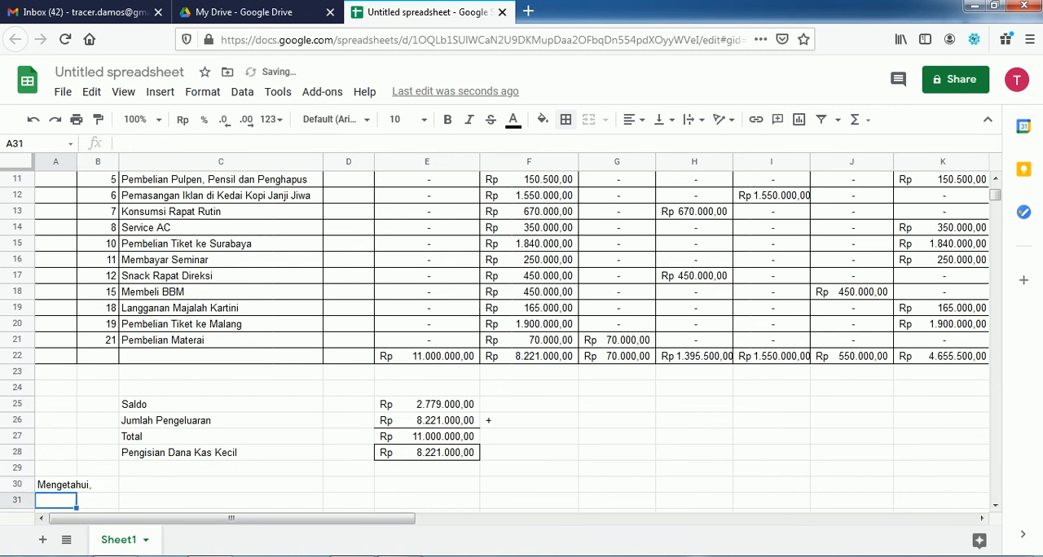
pyautogui.write('Pimpinan')
pyautogui.press('Return')
pyautogui.press('Return')
pyautogui.press('Return')
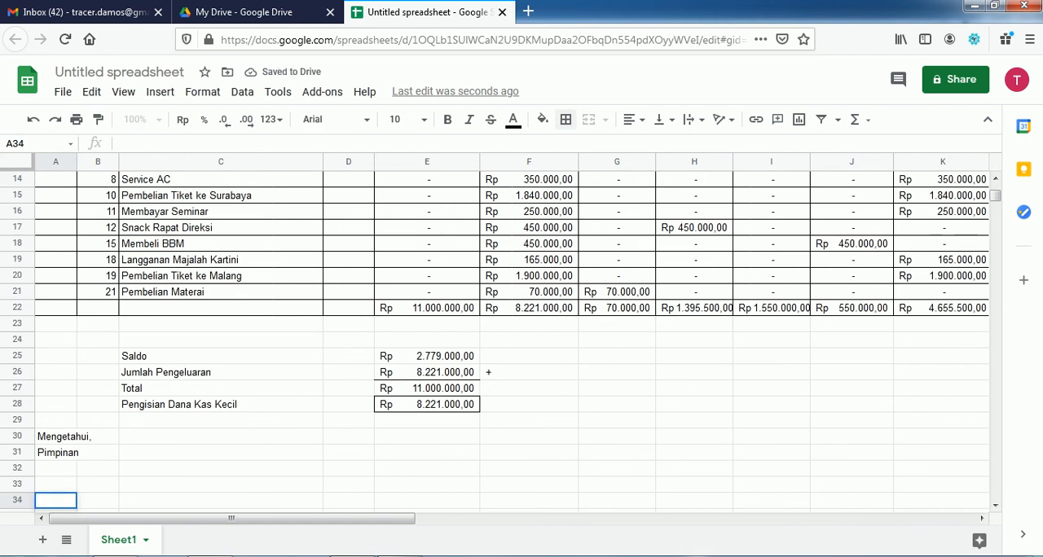
# Step: Check the signature rows in the Acrobat Reader PDF and enter the leader's name in A35 of the Google Sheets spreadsheet
pyautogui.hotkey('alt', 'Tab')
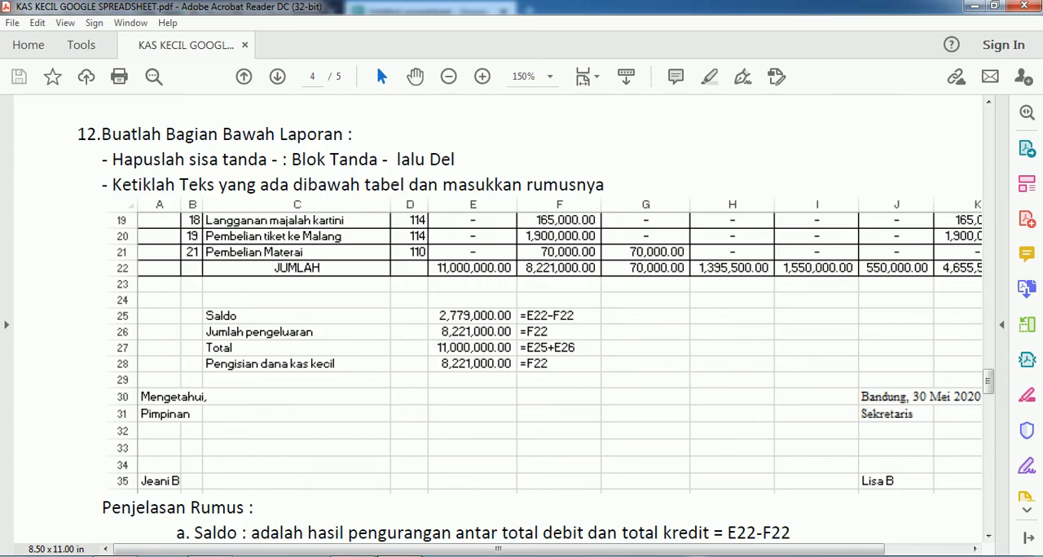
pyautogui.hotkey('alt', 'Tab')
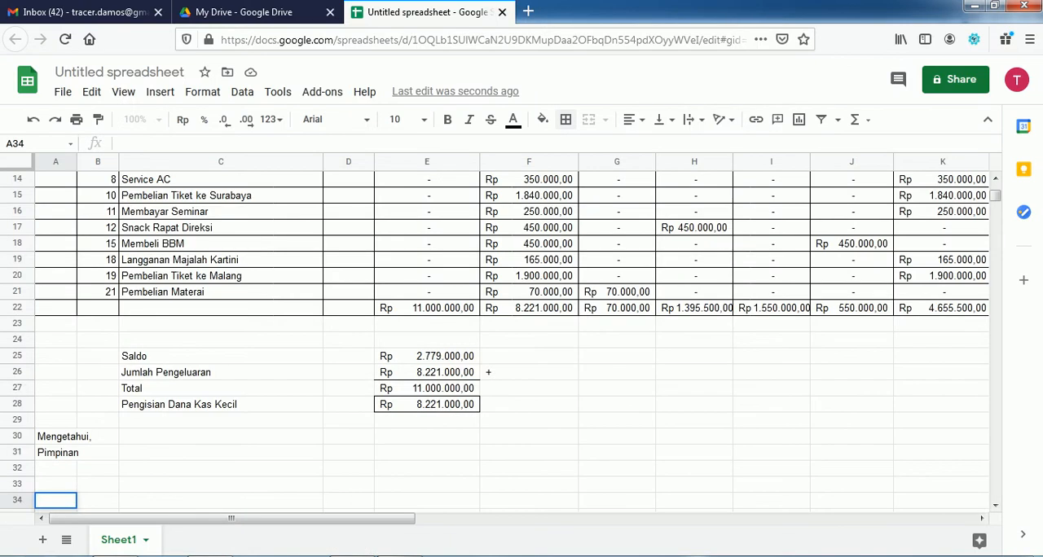
pyautogui.press('Return')
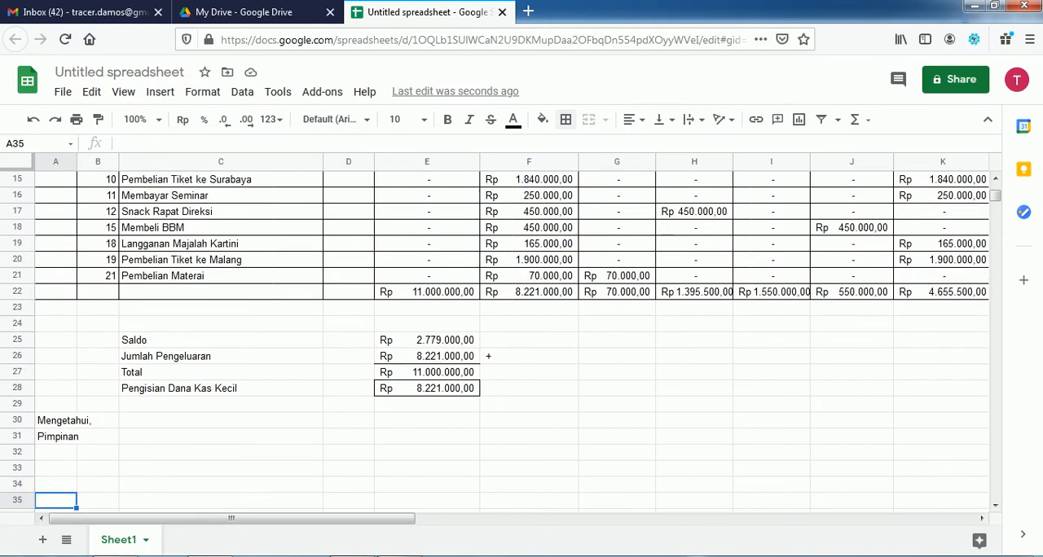
pyautogui.write('Jeani')
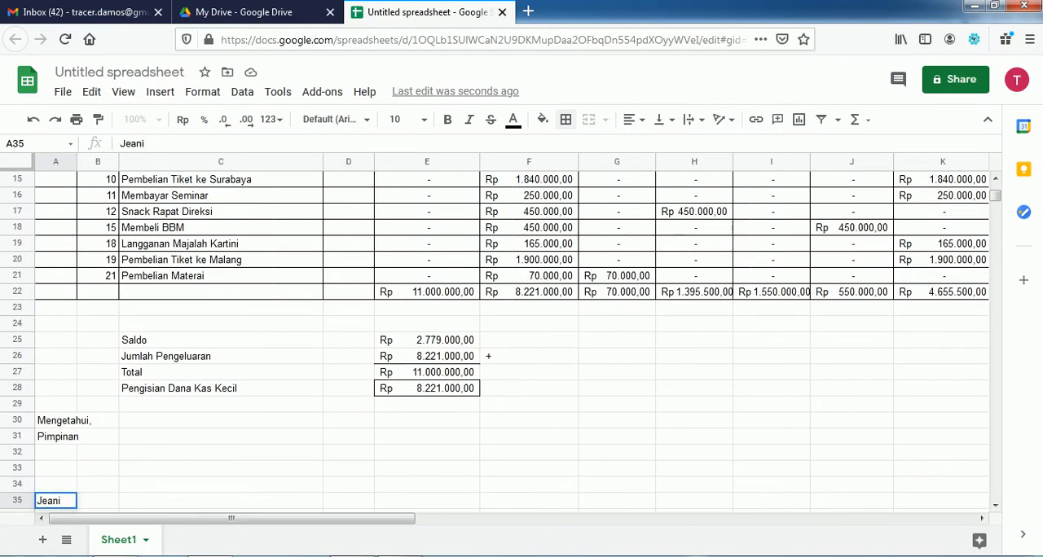
pyautogui.press('Return')
# Step: Widen column I (Iklan) slightly and column H (Konsumsi) more so their totals in row 22 fit
pyautogui.press('Up')
pyautogui.press('Up')
pyautogui.press('Up')
pyautogui.press('Up')
pyautogui.press('Up')
pyautogui.press('Up')
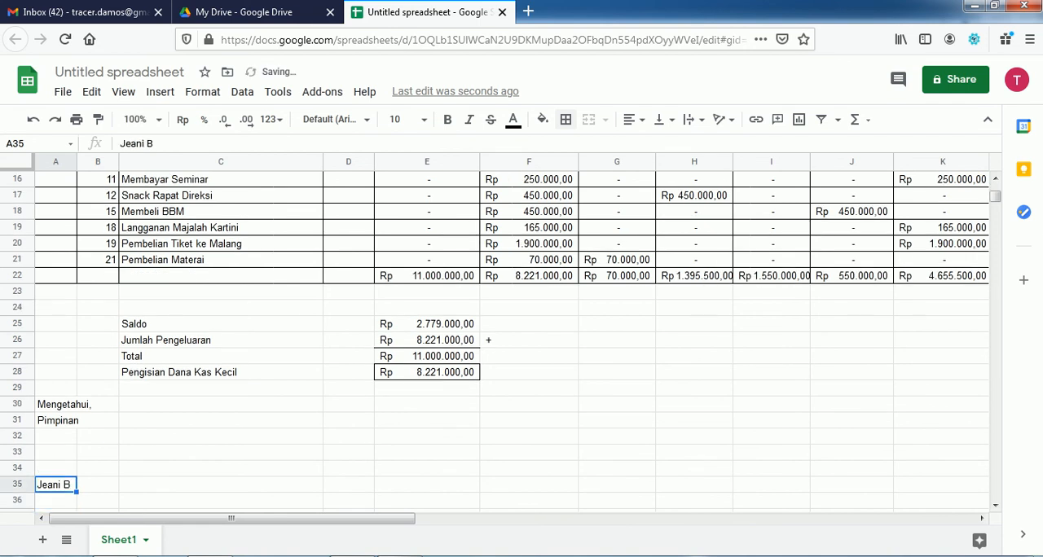
pyautogui.press('Right')
pyautogui.press('Right')
pyautogui.press('Right')
pyautogui.press('Right')
pyautogui.press('Right')
pyautogui.press('Right')
pyautogui.press('Right')
pyautogui.press('Right')
pyautogui.press('Right')
pyautogui.press('Right')
pyautogui.press('Right')
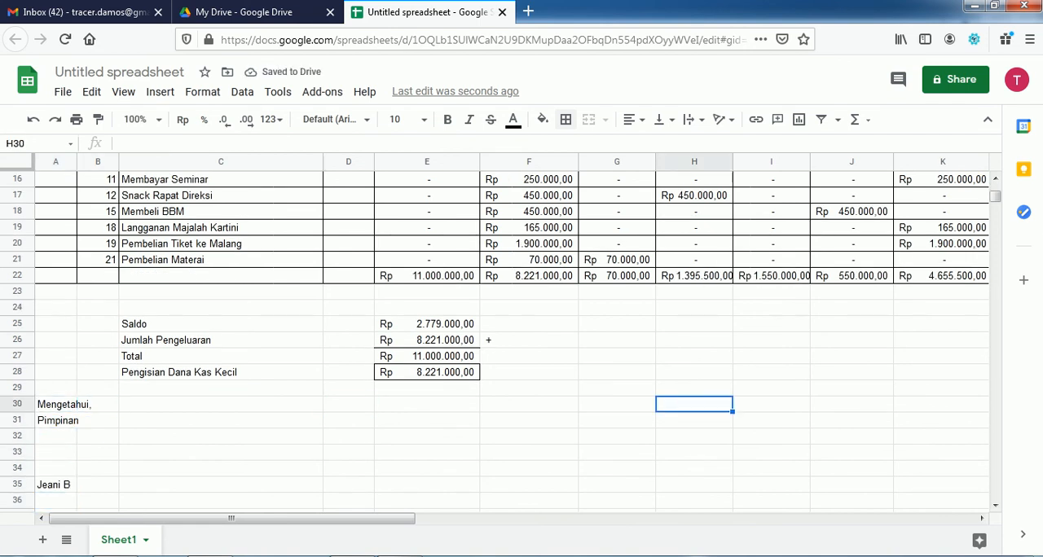
pyautogui.press('Left')
pyautogui.press('Left')
pyautogui.press('Left')
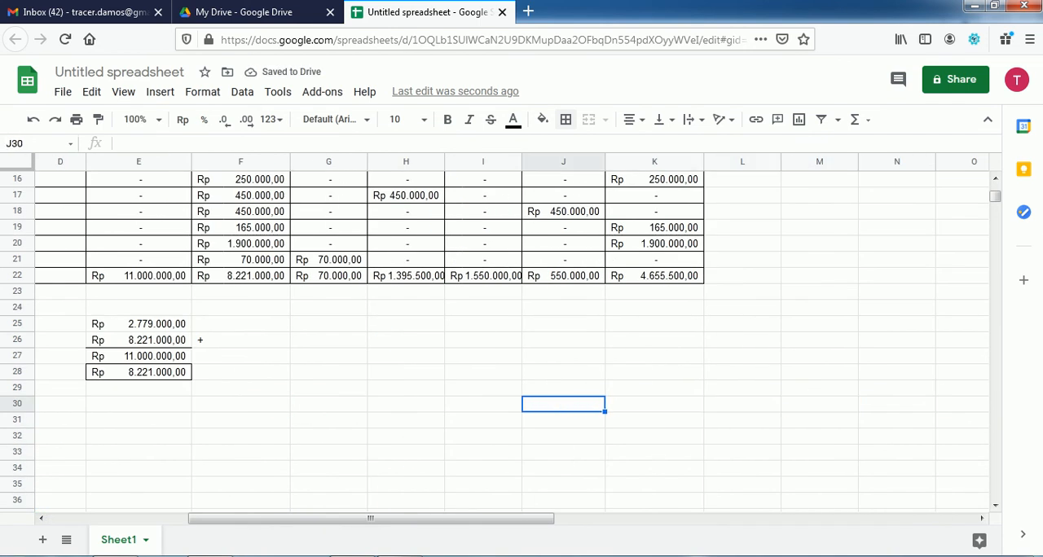
pyautogui.moveTo(522, 160); pyautogui.dragTo(528, 160)
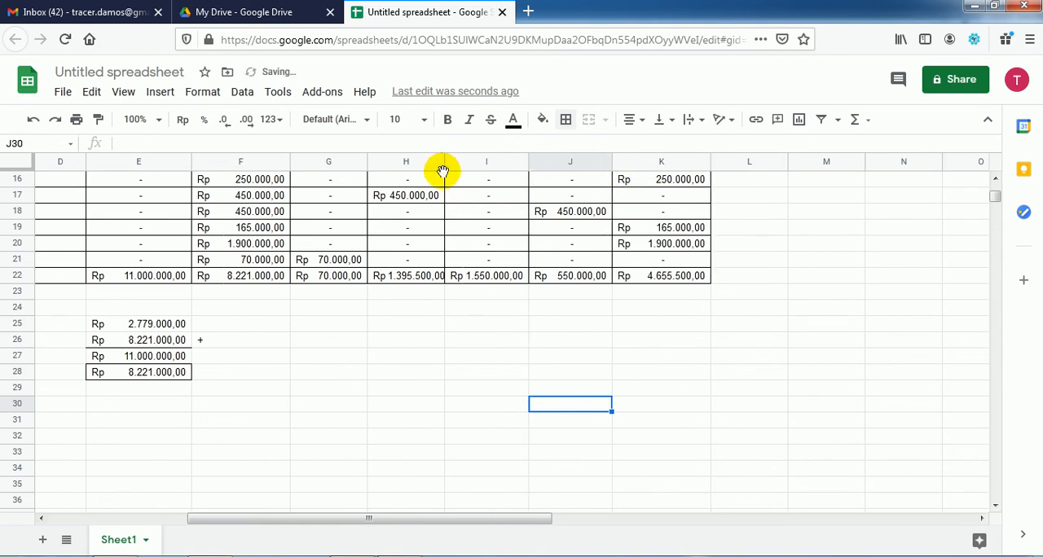
pyautogui.moveTo(444, 161); pyautogui.dragTo(471, 160)
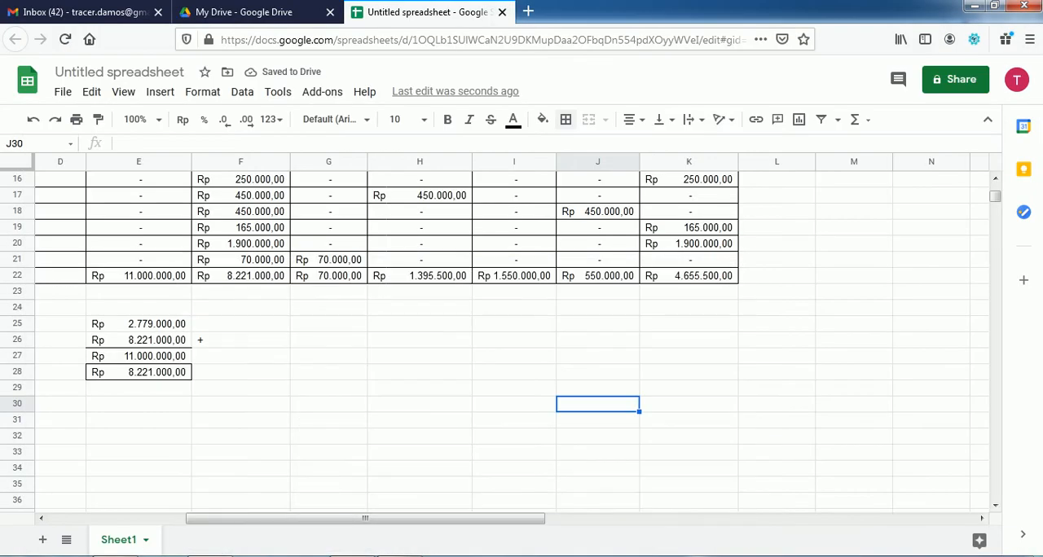
# Step: Enter the place and date "Bandung, 30 Mei 2020" in J30 and the title "Sekretaris" in J31
pyautogui.write('Bandung')
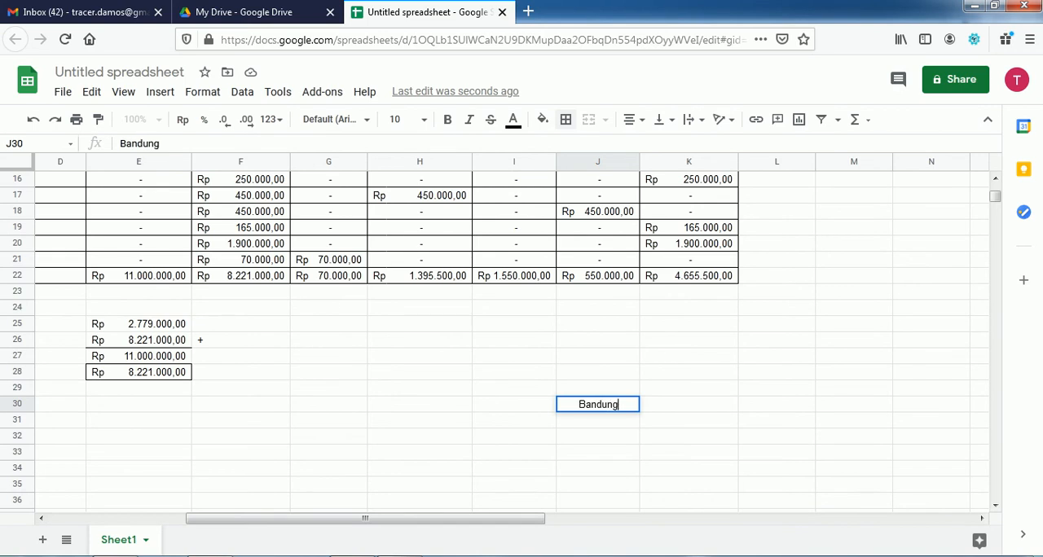
pyautogui.write(', 30 M')
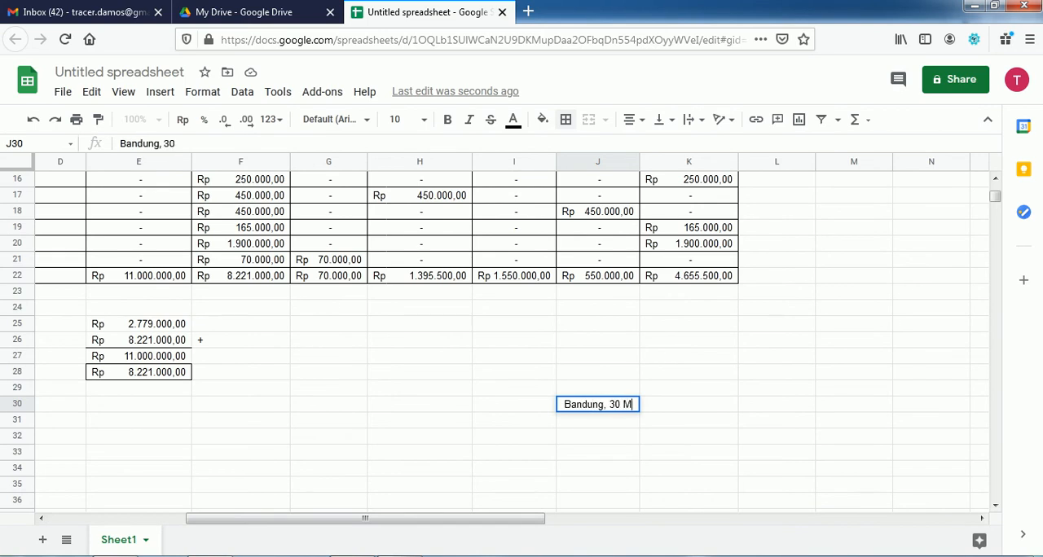
pyautogui.write('ei 2020')
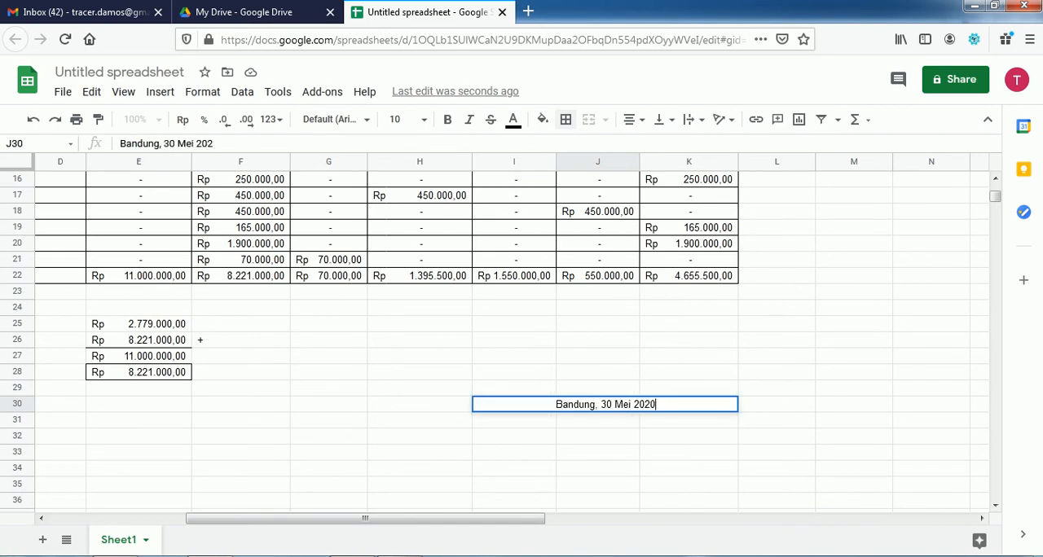
pyautogui.press('Return')
pyautogui.press('Up')
pyautogui.press('Down')
pyautogui.write('Se')
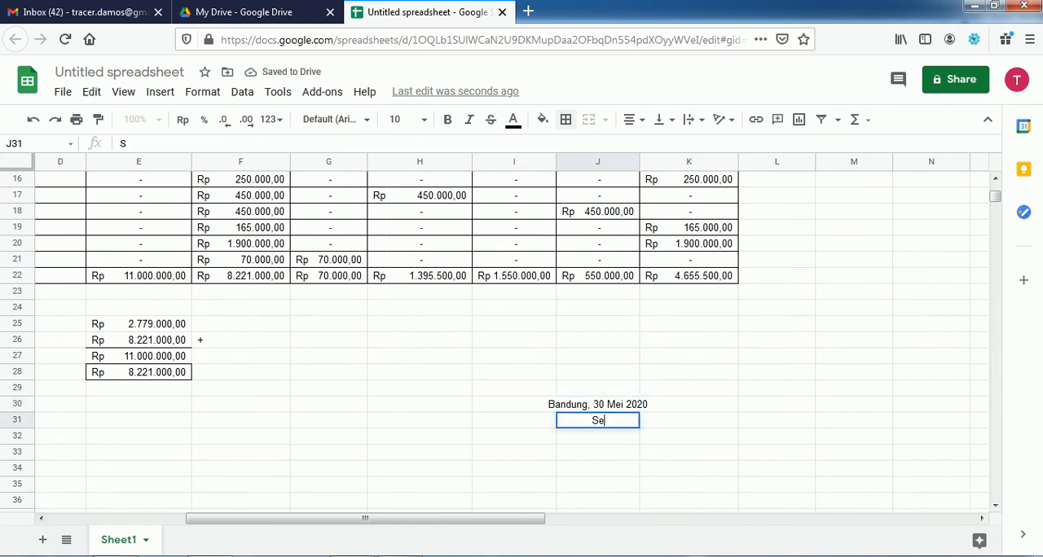
pyautogui.write('kretaris')
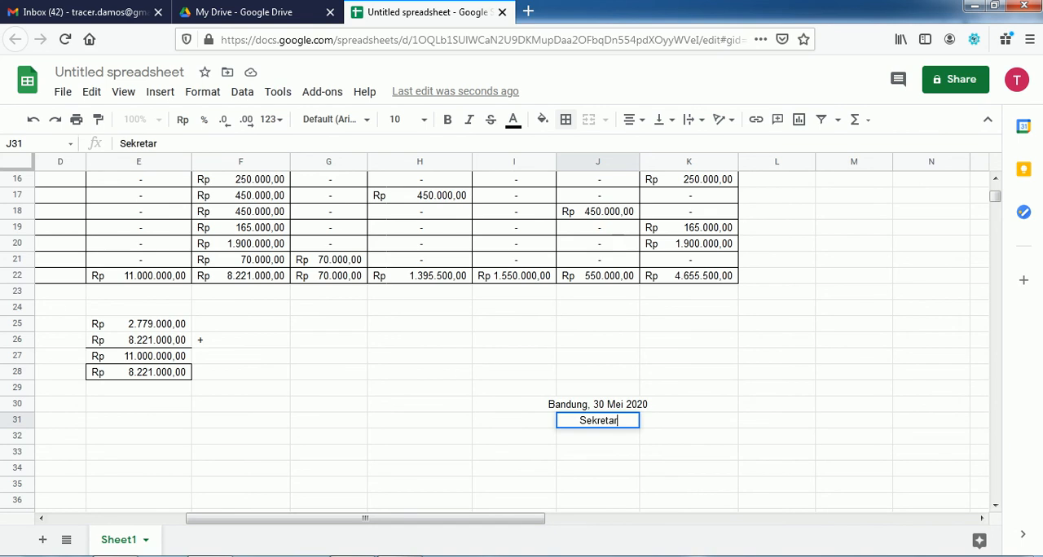
pyautogui.press('Return')
# Step: Enter the secretary's name in J35, level with the leader's name
pyautogui.press('Up')
pyautogui.press('Up')
pyautogui.press('Down')
pyautogui.press('Down')
pyautogui.press('Down')
pyautogui.press('Down')
pyautogui.press('Down')
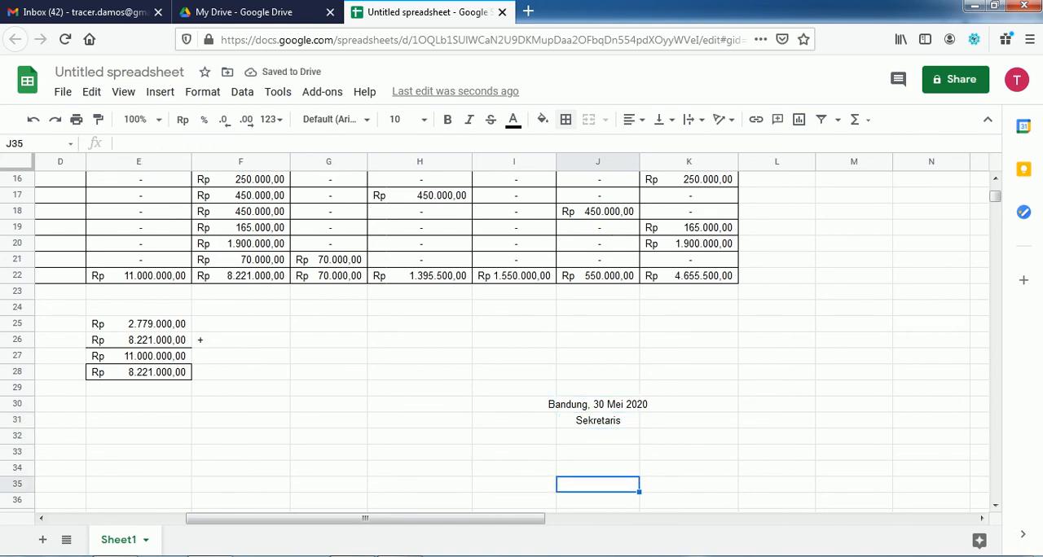
pyautogui.click(400, 556)
pyautogui.write('Lisa B')
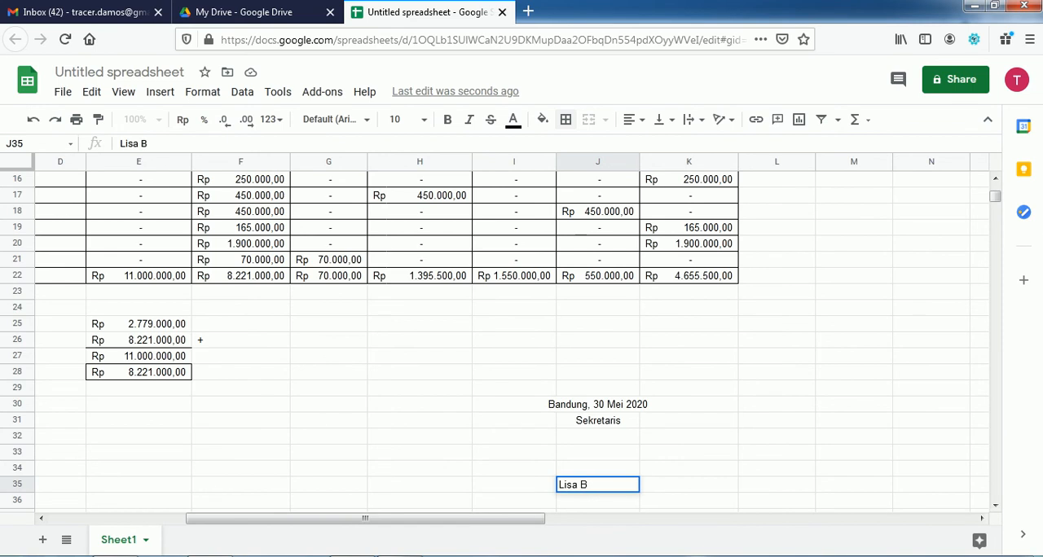
pyautogui.press('Return')
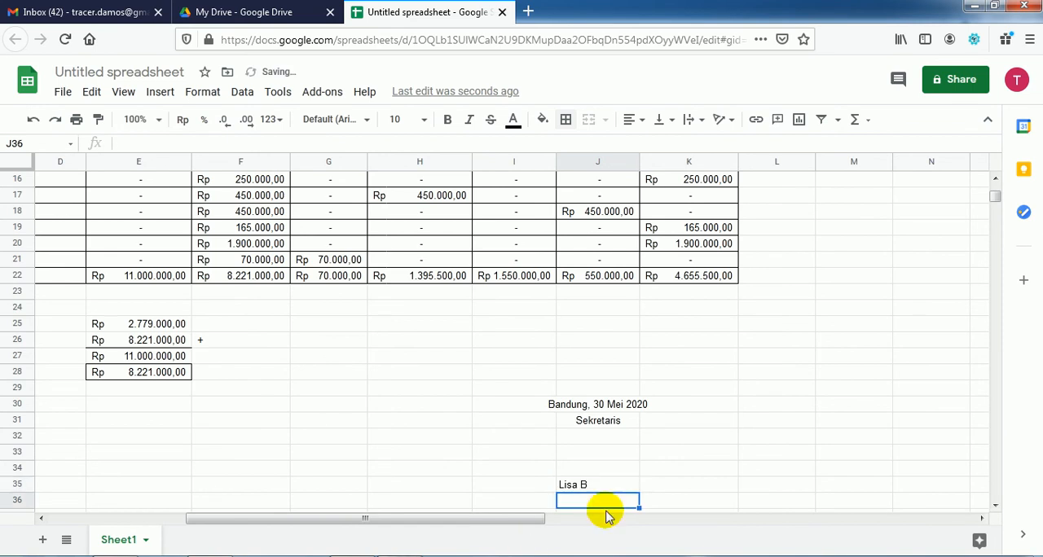
# Step: Left-align the secretary's signature block in J30:J35
pyautogui.moveTo(568, 405); pyautogui.dragTo(574, 483)
pyautogui.click(577, 403)
pyautogui.keyDown('shift'); pyautogui.click(574, 482); pyautogui.keyUp('shift')
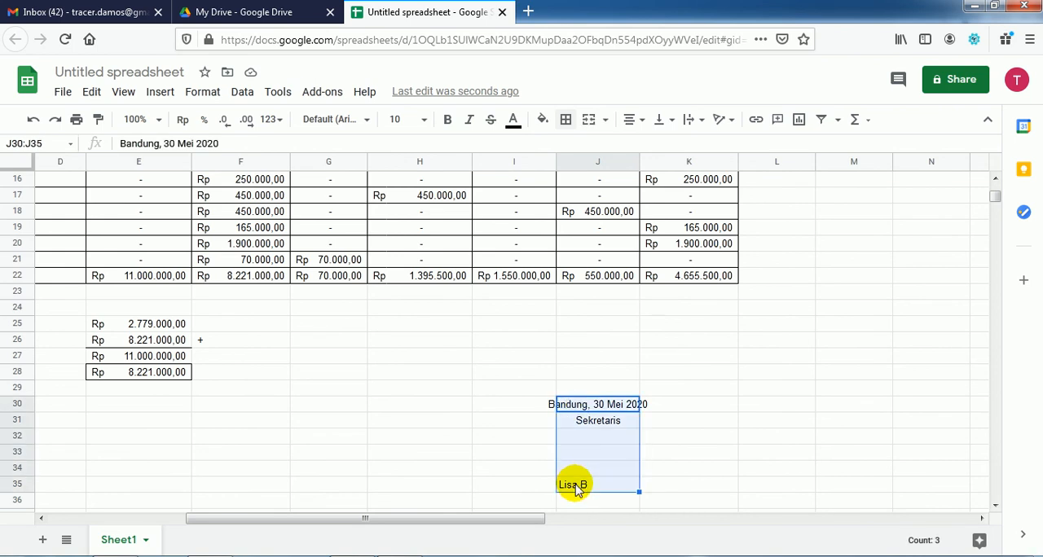
pyautogui.click(198, 96)
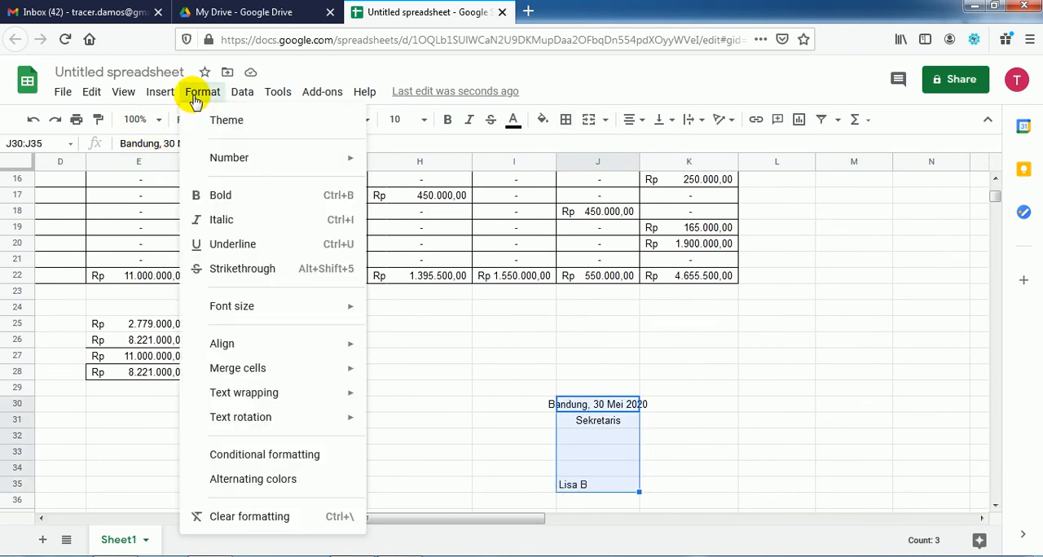
pyautogui.moveTo(319, 342)
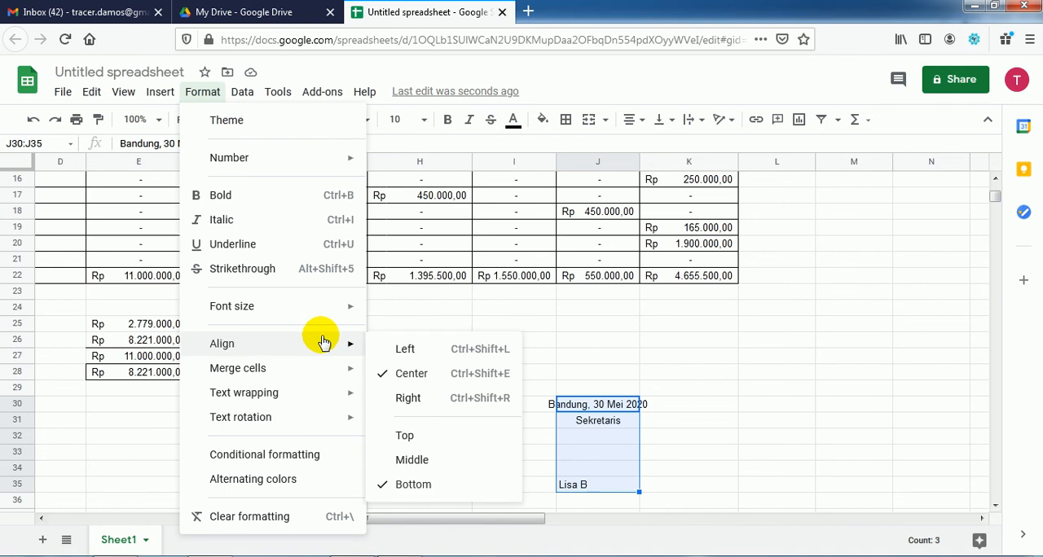
pyautogui.click(407, 352)
pyautogui.click(635, 409)
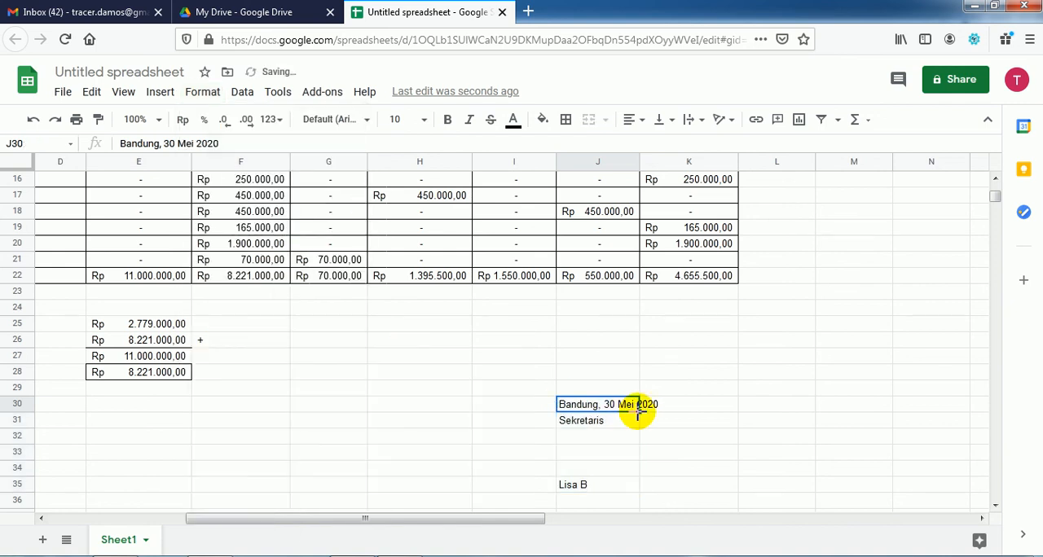
# Step: Narrow column B, the day column under the TGL heading, slightly
pyautogui.press('Left')
pyautogui.press('Left')
pyautogui.press('Left')
pyautogui.press('Left')
pyautogui.press('Left')
pyautogui.press('Left')
pyautogui.press('Left')
pyautogui.press('Left')
pyautogui.press('Left')
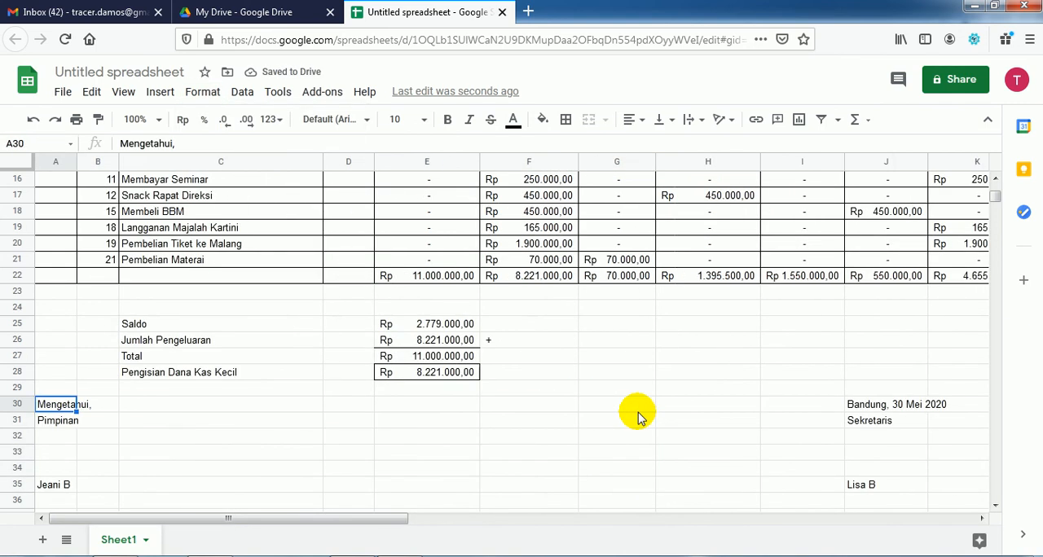
pyautogui.press('Up')
pyautogui.press('Up')
pyautogui.press('Up')
pyautogui.press('Up')
pyautogui.press('Up')
pyautogui.press('Up')
pyautogui.press('Up')
pyautogui.press('Up')
pyautogui.press('Up')
pyautogui.press('Up')
pyautogui.press('Up')
pyautogui.press('Up')
pyautogui.press('Up')
pyautogui.press('Up')
pyautogui.press('Up')
pyautogui.press('Up')
pyautogui.press('Up')
pyautogui.press('Up')
pyautogui.press('Up')
pyautogui.press('Up')
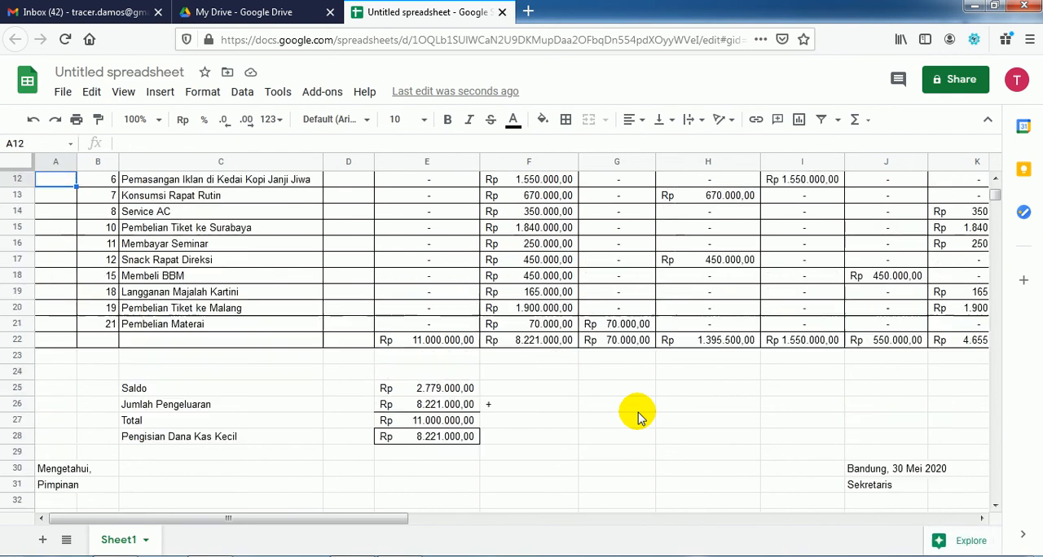
pyautogui.press('Up')
pyautogui.press('Up')
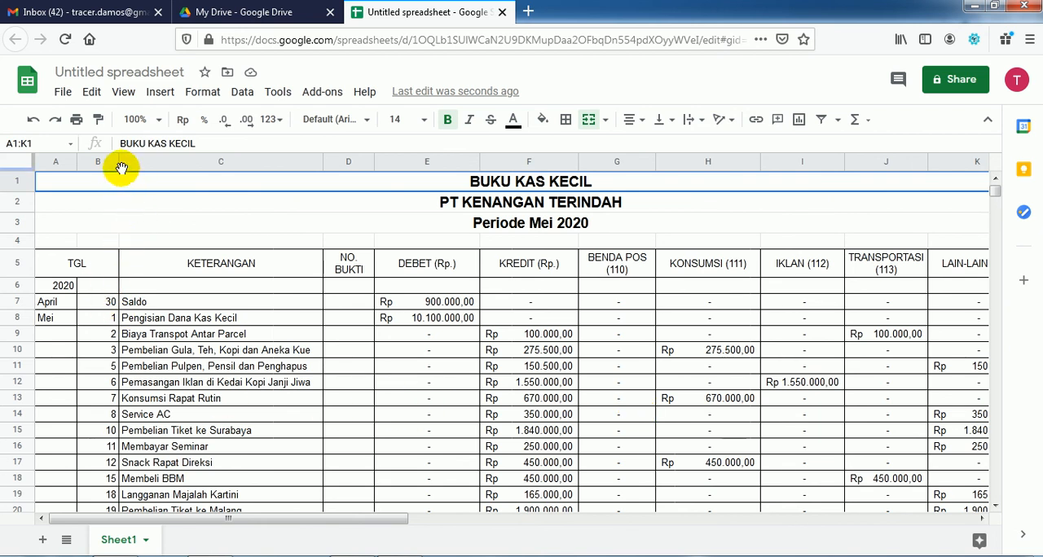
pyautogui.moveTo(118, 157); pyautogui.dragTo(110, 155)
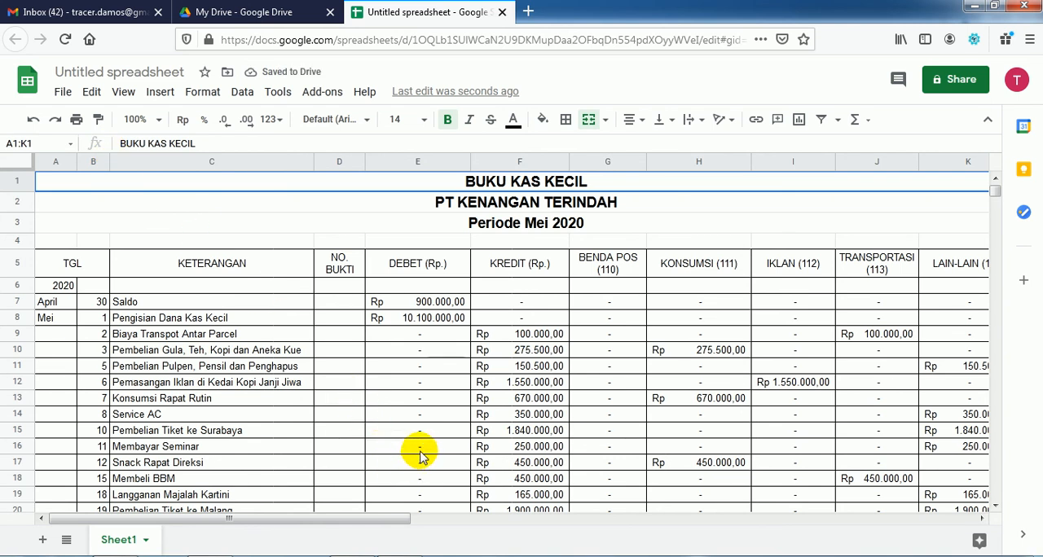
pyautogui.scroll(-3, 420, 456)
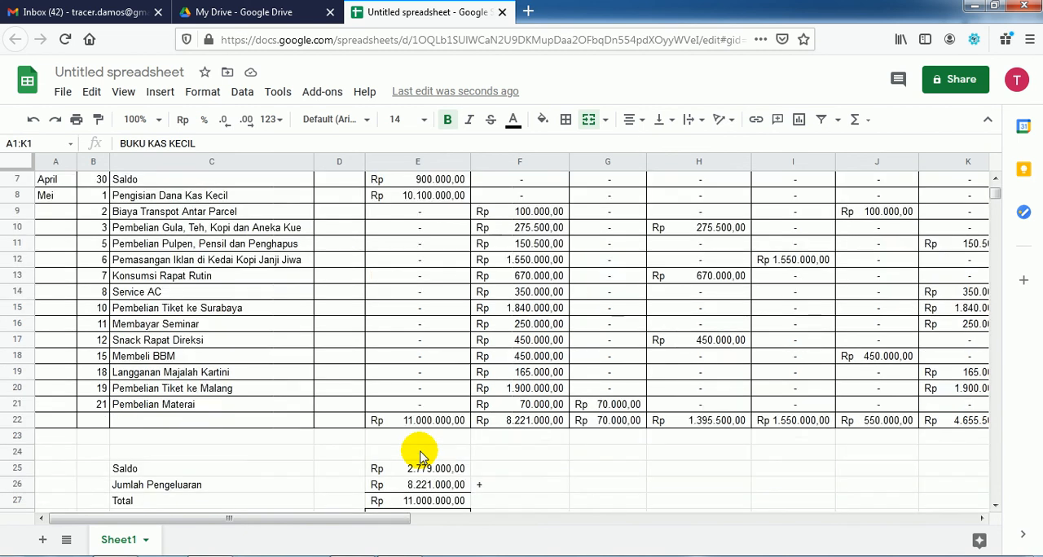
pyautogui.scroll(-3, 420, 456)
pyautogui.scroll(4, 420, 456)
pyautogui.scroll(2, 420, 457)
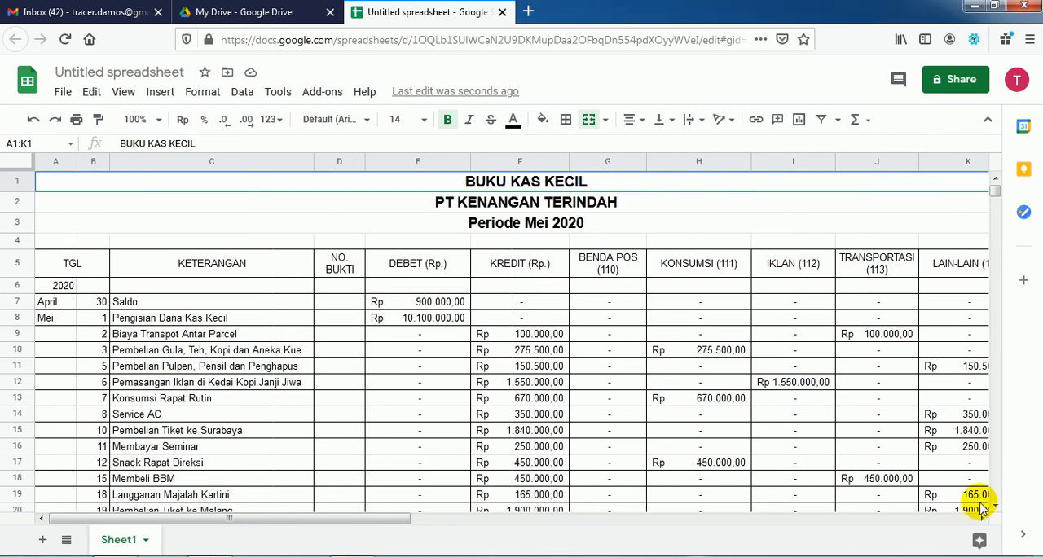
pyautogui.click(60, 96)
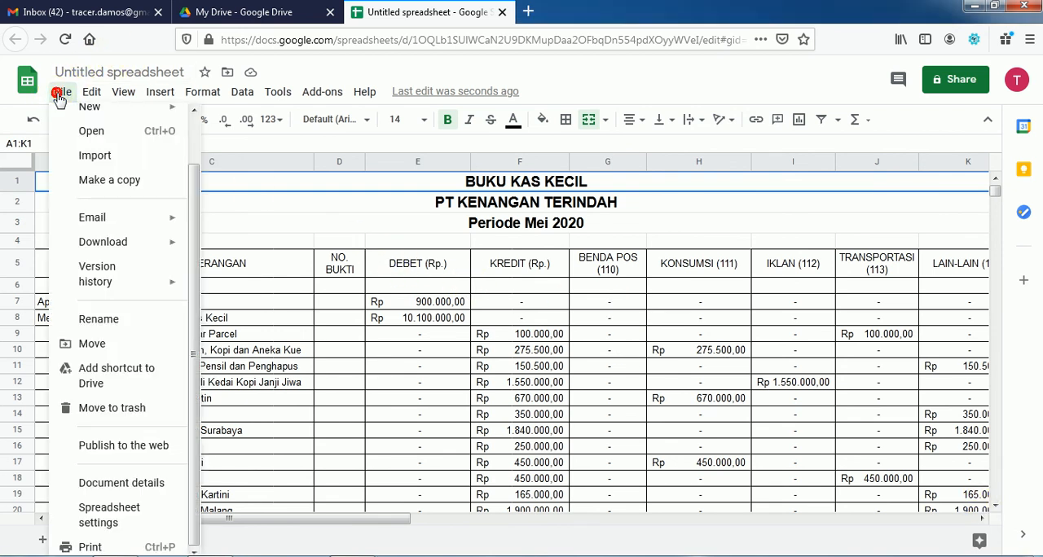
pyautogui.moveTo(115, 218)
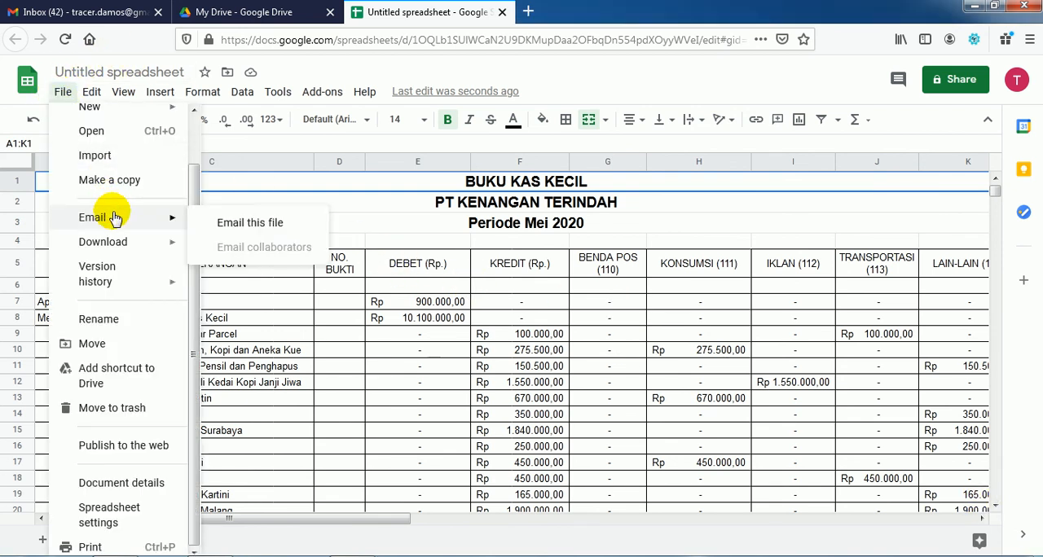
pyautogui.click(253, 226)
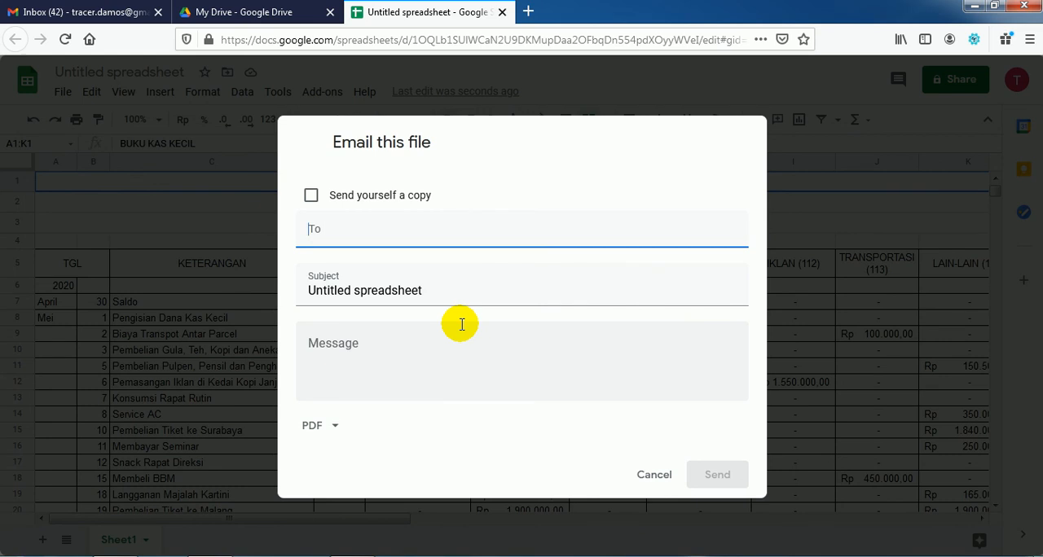
pyautogui.press('Escape')
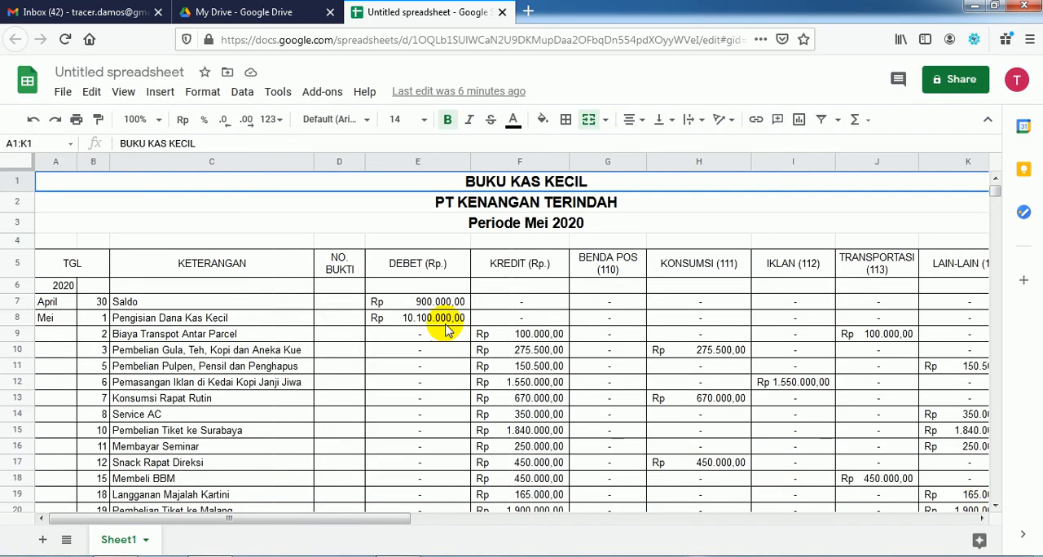
# Step: Start emailing this file and add the examiner's e-mail address as the recipient
pyautogui.click(63, 93)
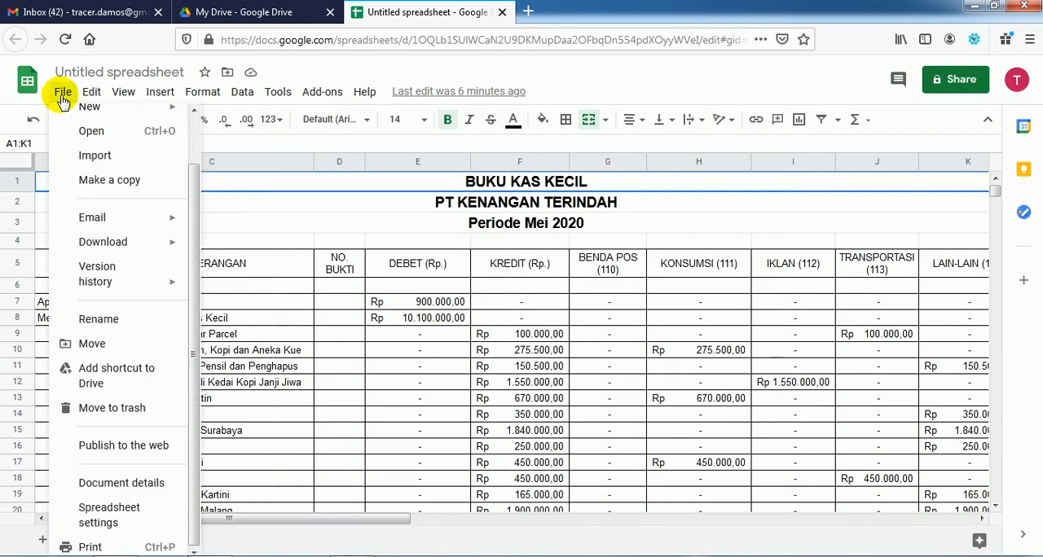
pyautogui.moveTo(147, 213)
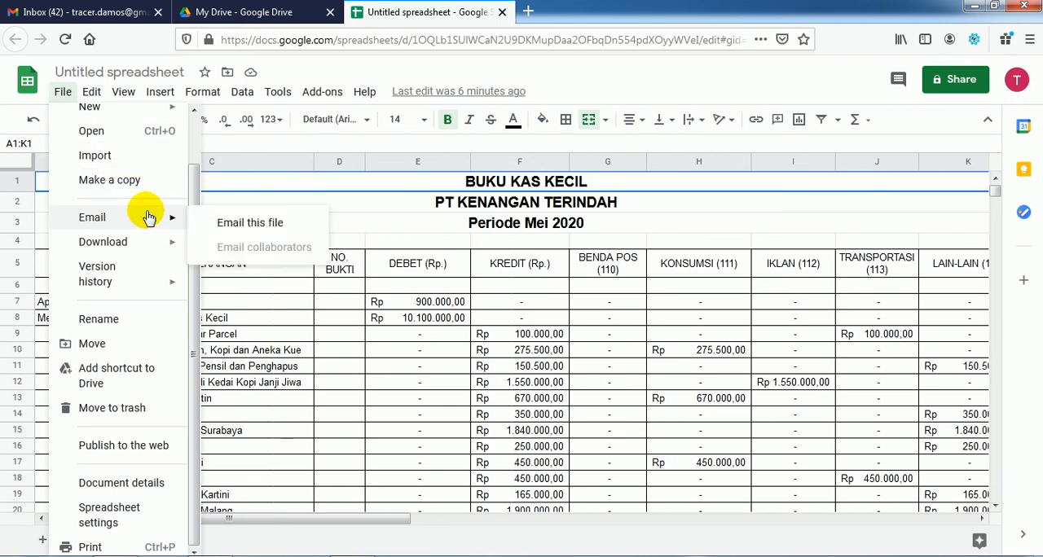
pyautogui.click(232, 225)
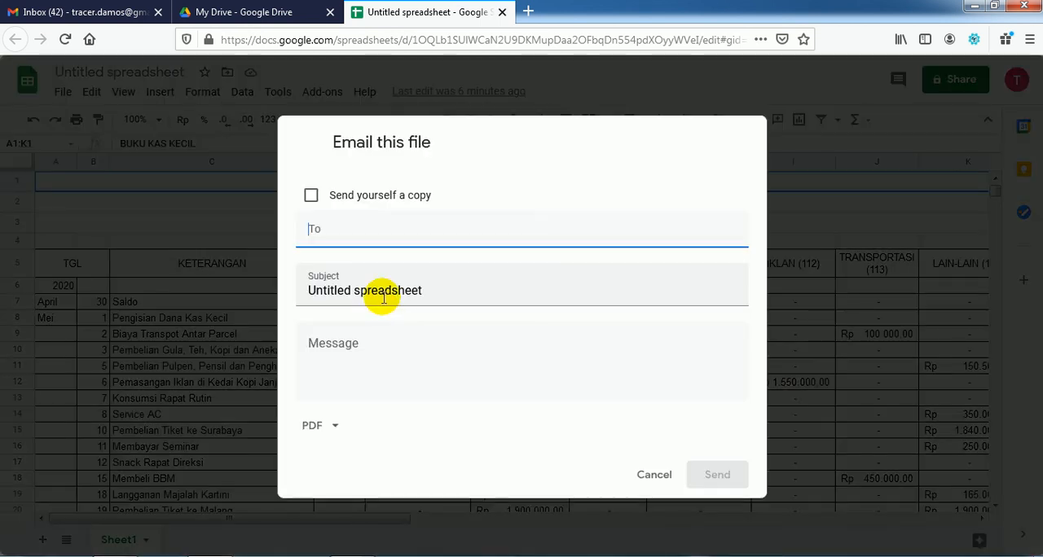
pyautogui.hotkey('ctrl', 'v')
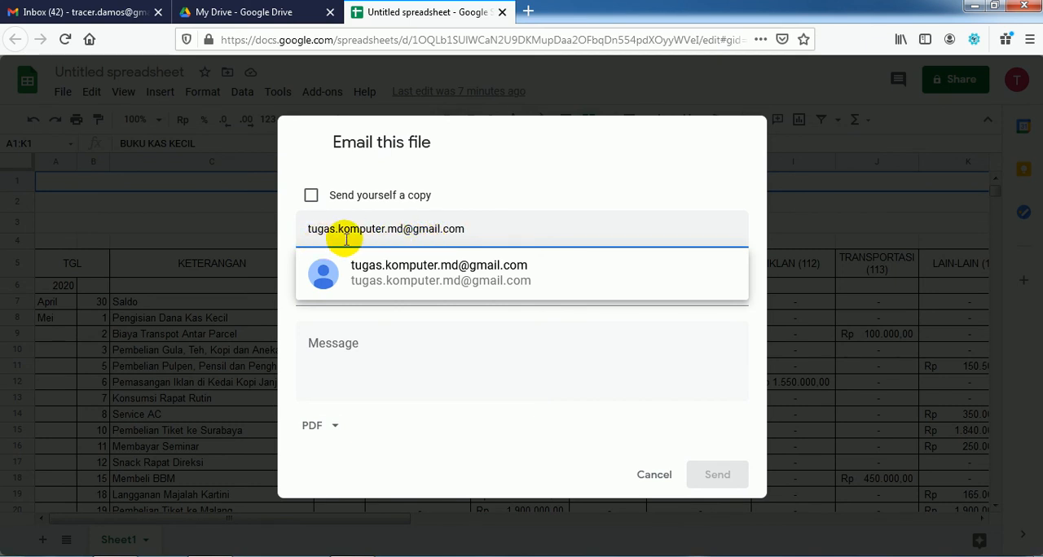
pyautogui.click(404, 274)
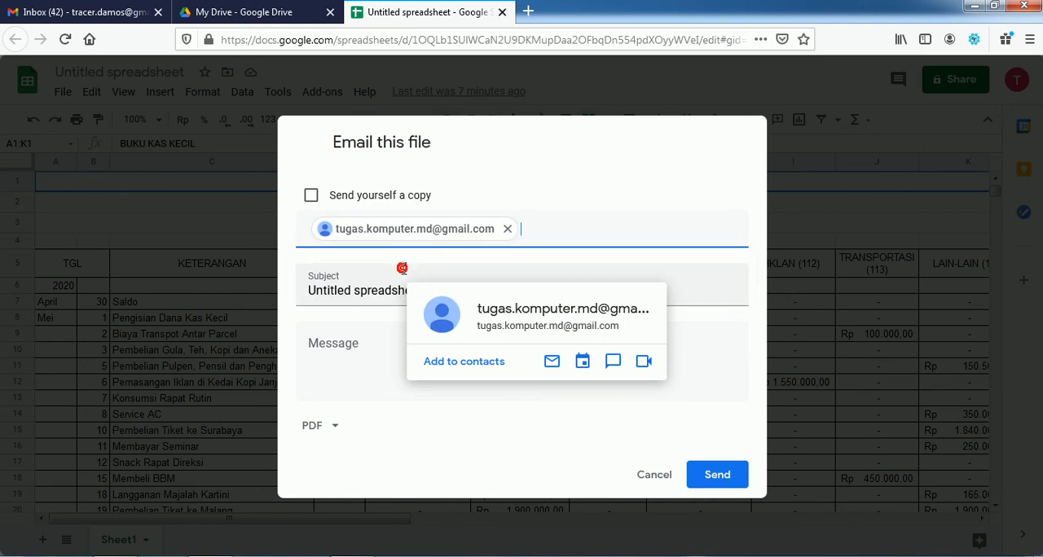
# Step: Replace the email subject with "KAS KECIL, 12AP1,33," followed by the student's name, following the PDF example
pyautogui.click(423, 291)
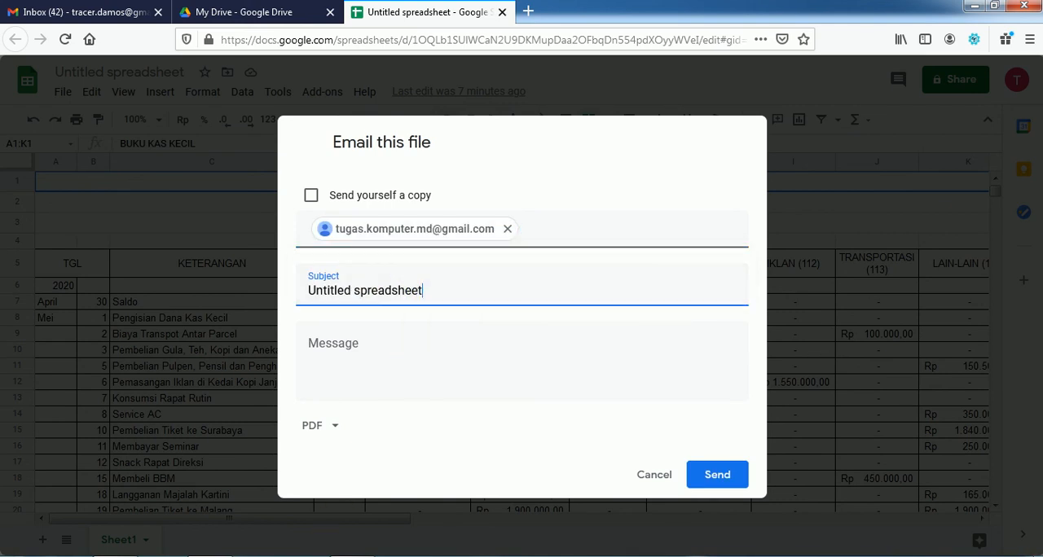
pyautogui.hotkey('alt', 'Tab')
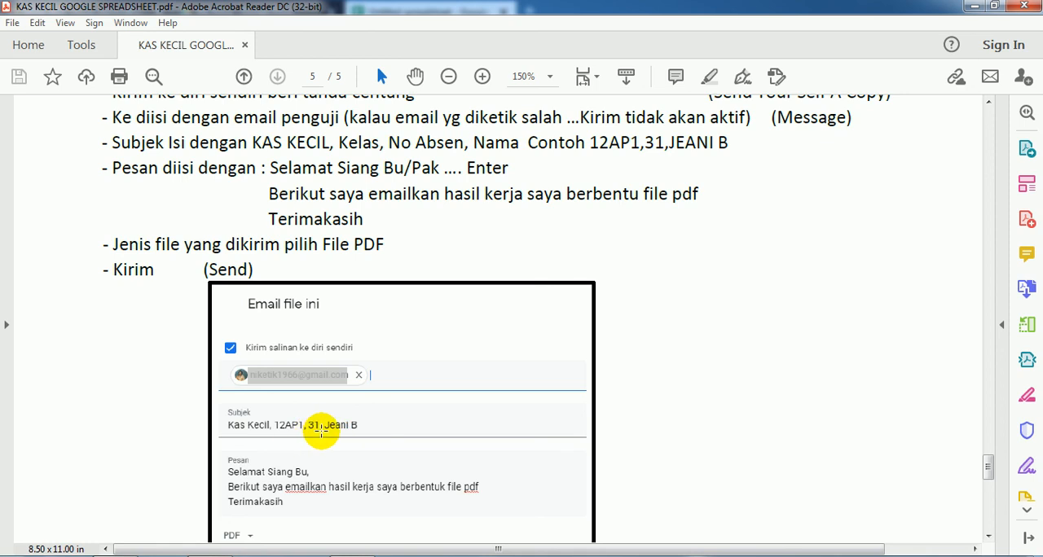
pyautogui.hotkey('alt', 'Tab')
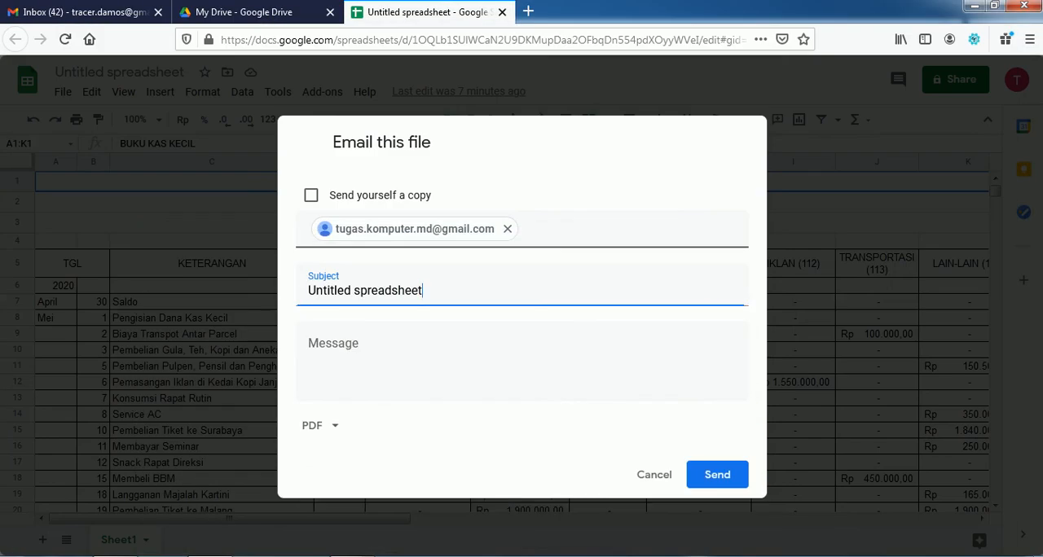
pyautogui.moveTo(426, 293); pyautogui.dragTo(288, 293)
pyautogui.press('capslock')
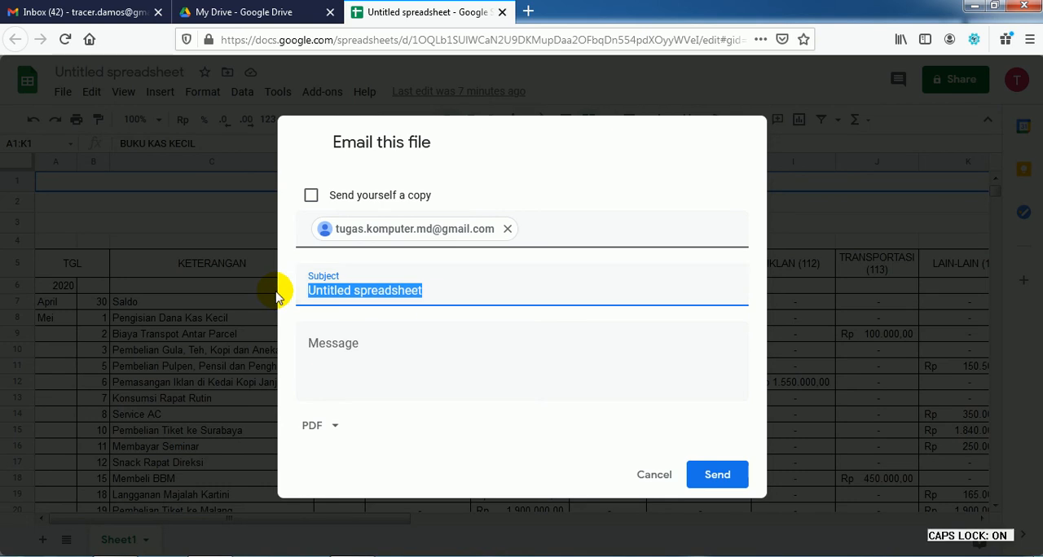
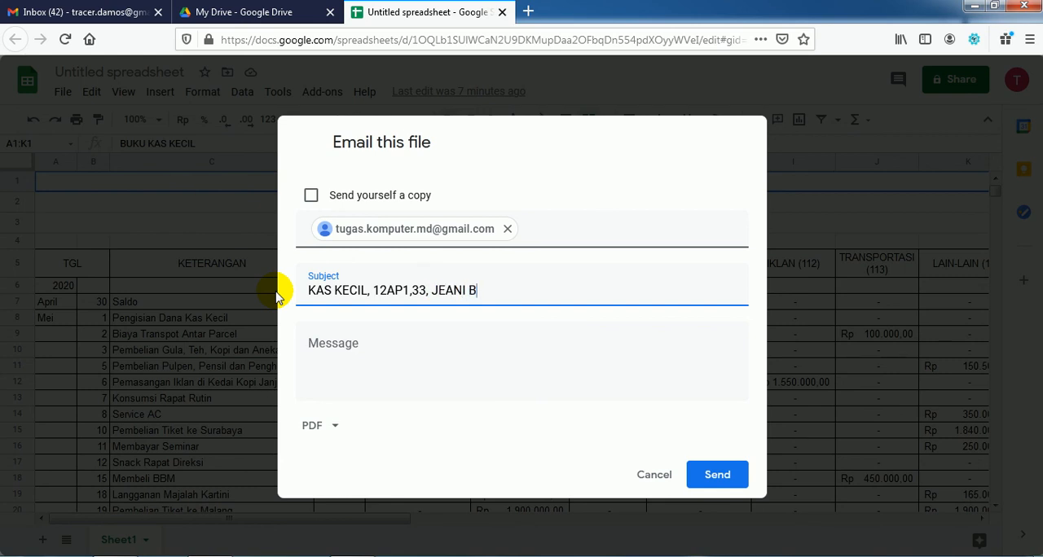
# Step: Begin the email message with the greeting "Selamat siang bu," as given in the PDF guide
pyautogui.click(328, 346)
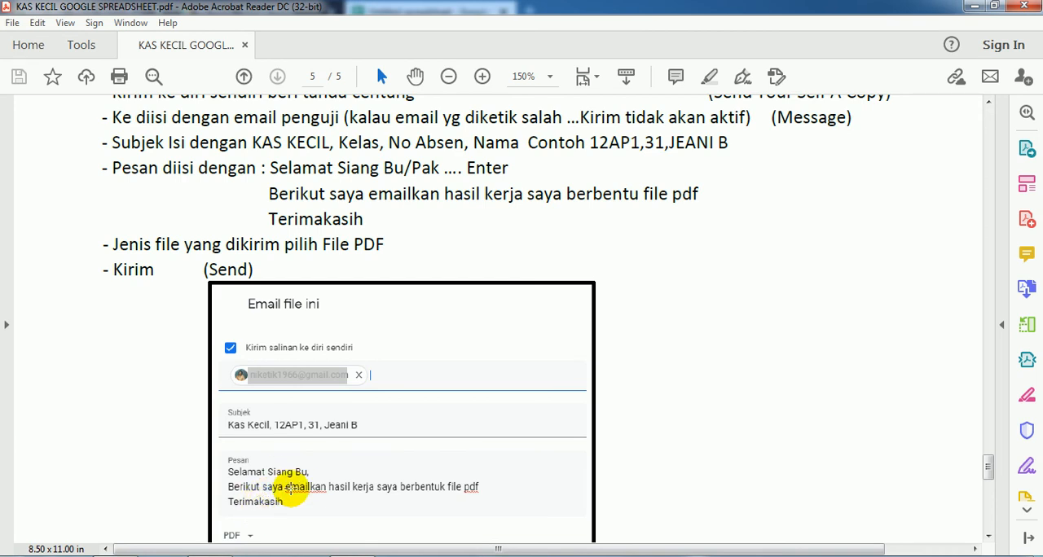
pyautogui.scroll(-2, 309, 479)
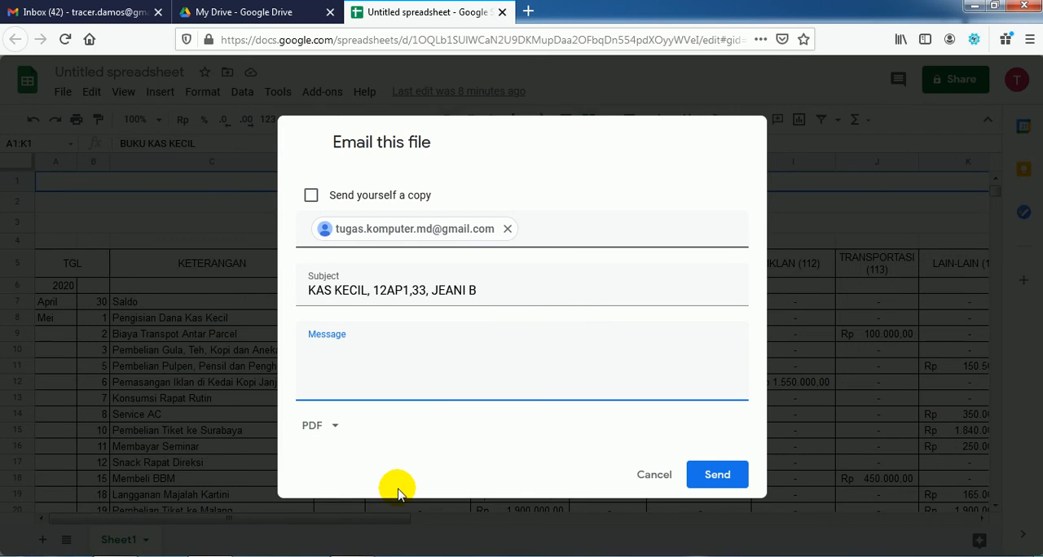
pyautogui.press('BackSpace')
pyautogui.press('capslock')
pyautogui.write('Selamat siua')
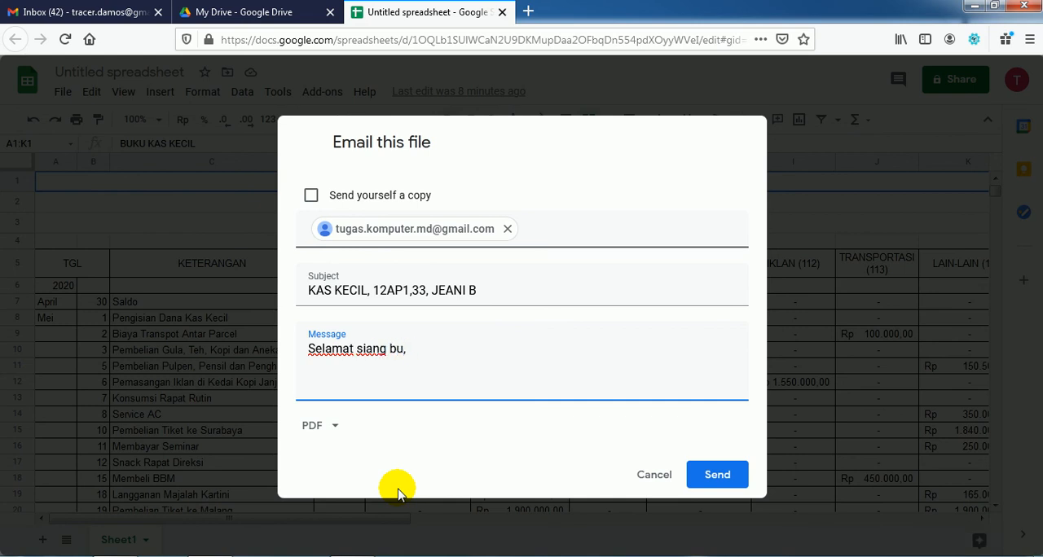
# Step: Complete the message with the lines "Berikut saya email hasil kerja saya berbentuk file pdf." and "Terimakasih"
pyautogui.write('ut adalah')
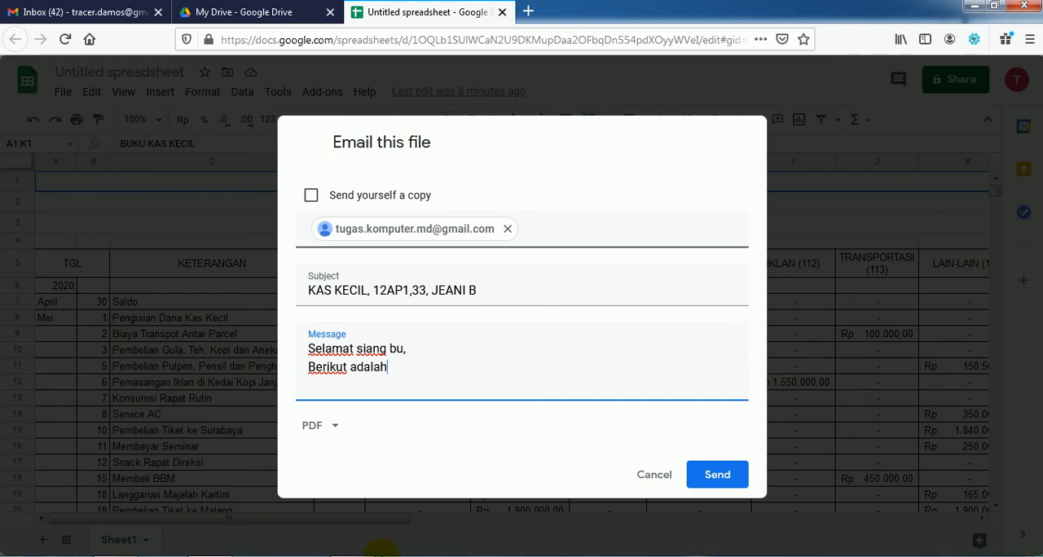
pyautogui.click(352, 556)
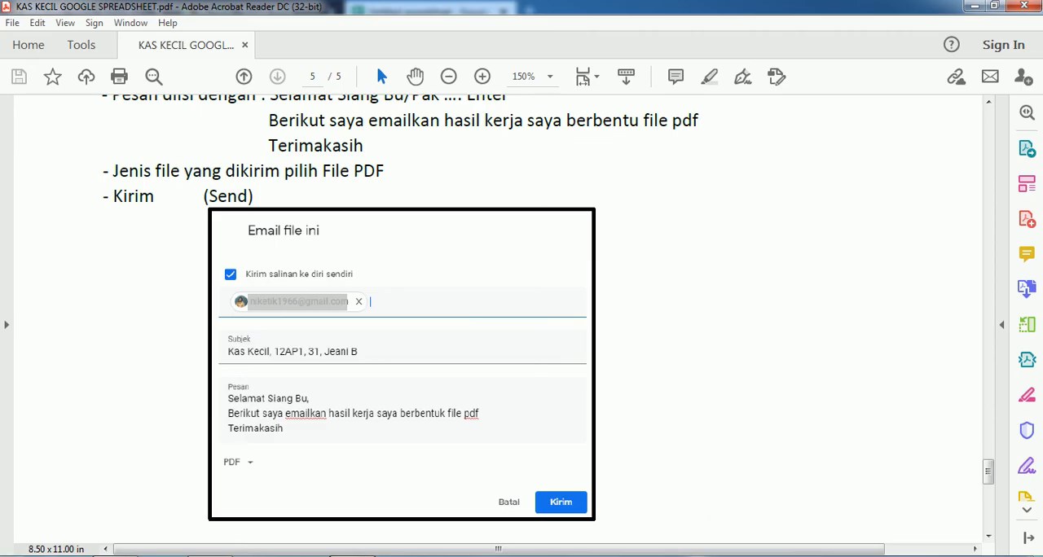
pyautogui.click(352, 556)
pyautogui.press('BackSpace')
pyautogui.press('BackSpace')
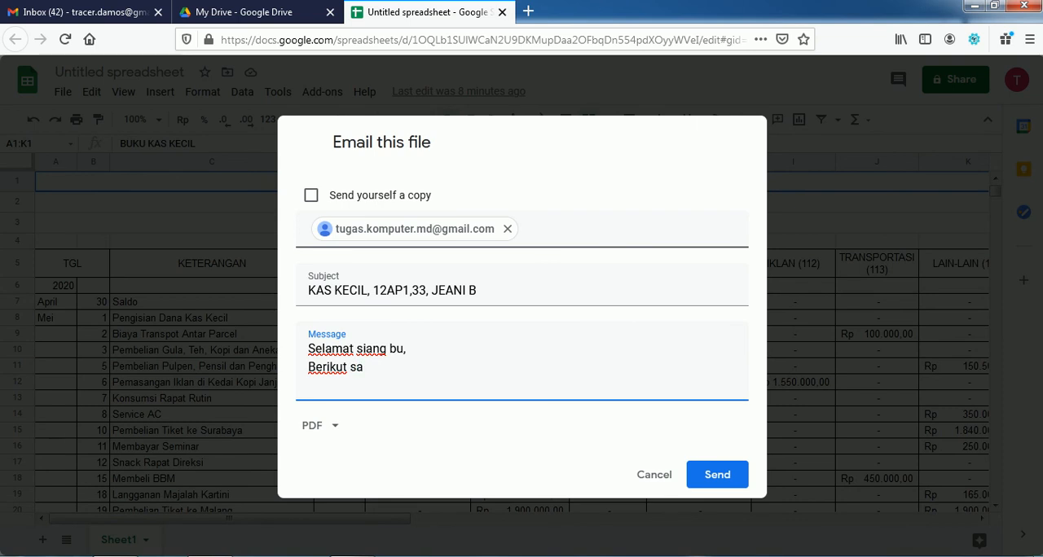
pyautogui.write('email hasil kerja saya')
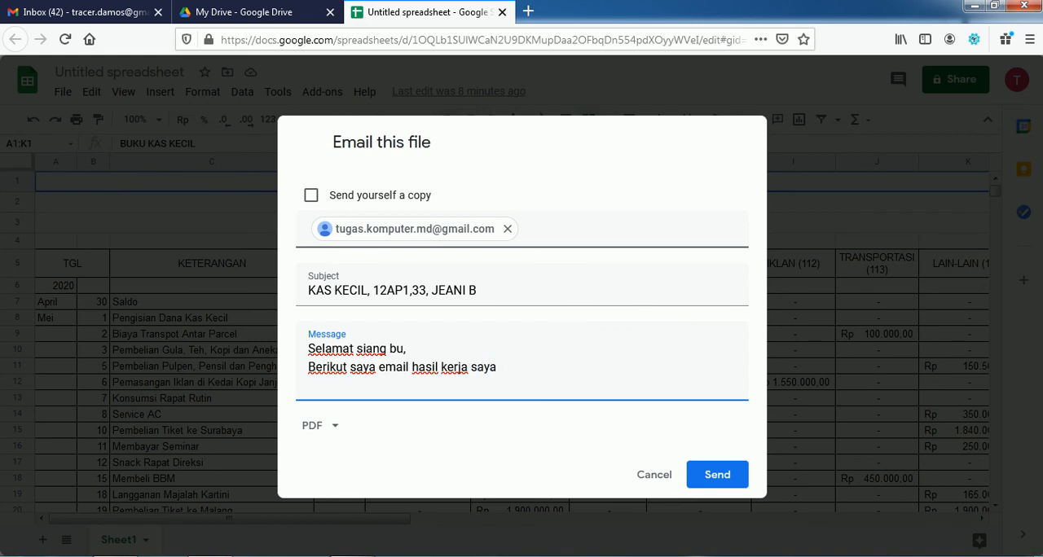
pyautogui.hotkey('alt', 'Tab')
pyautogui.hotkey('alt', 'Tab')
pyautogui.write('berbentuk file pdf.')
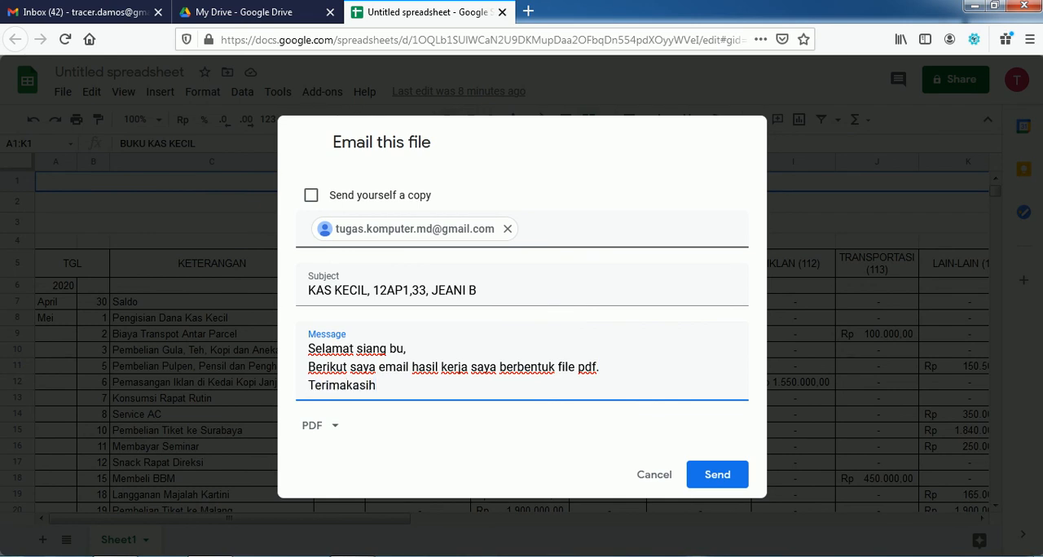
# Step: Choose PDF as the attachment format and send the email
pyautogui.click(335, 427)
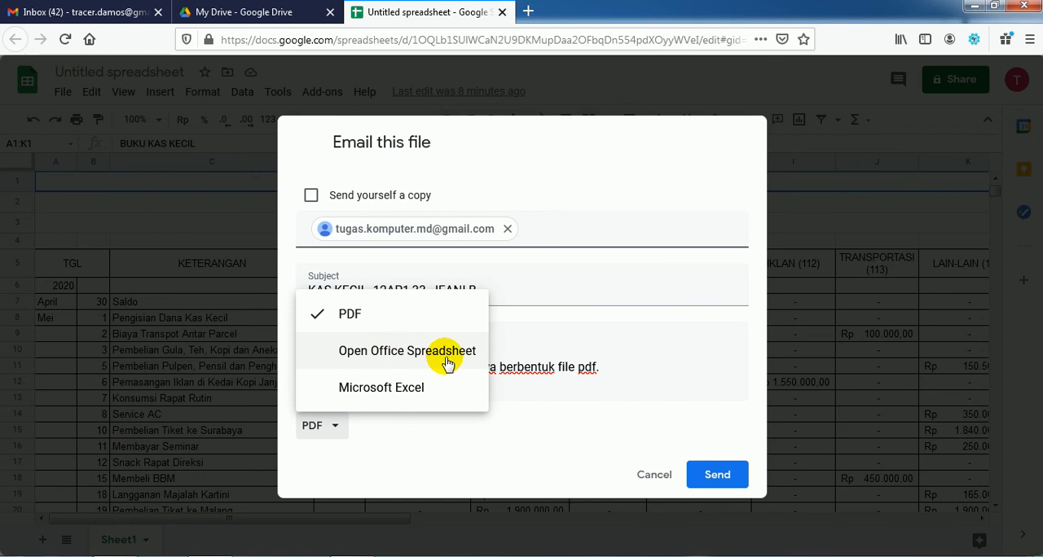
pyautogui.click(355, 326)
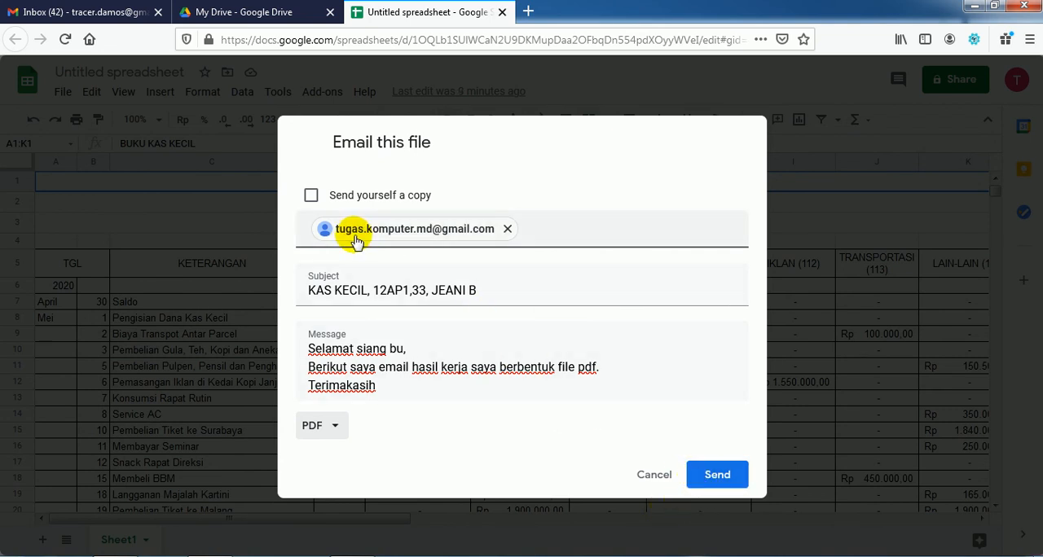
pyautogui.moveTo(350, 232)
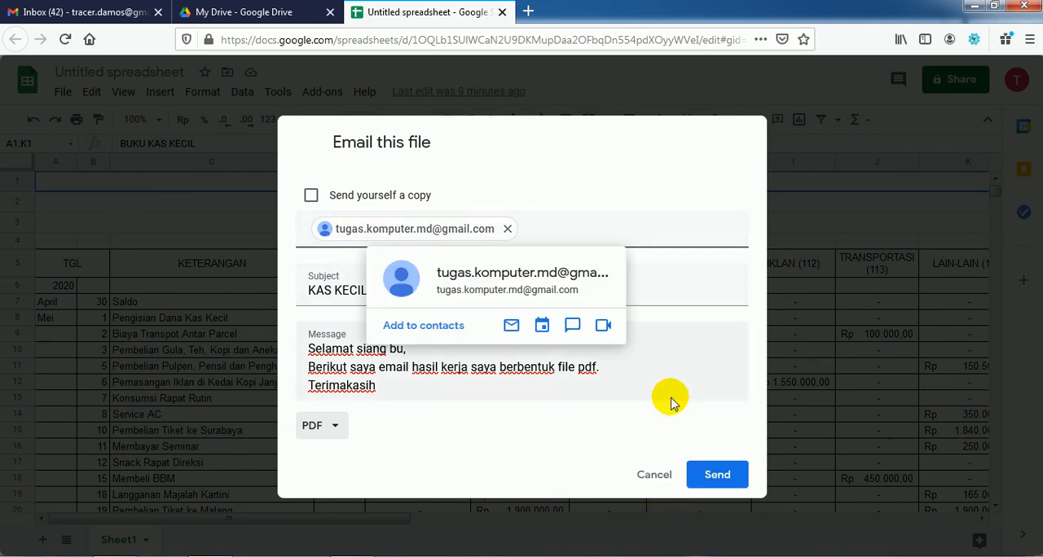
pyautogui.click(717, 474)
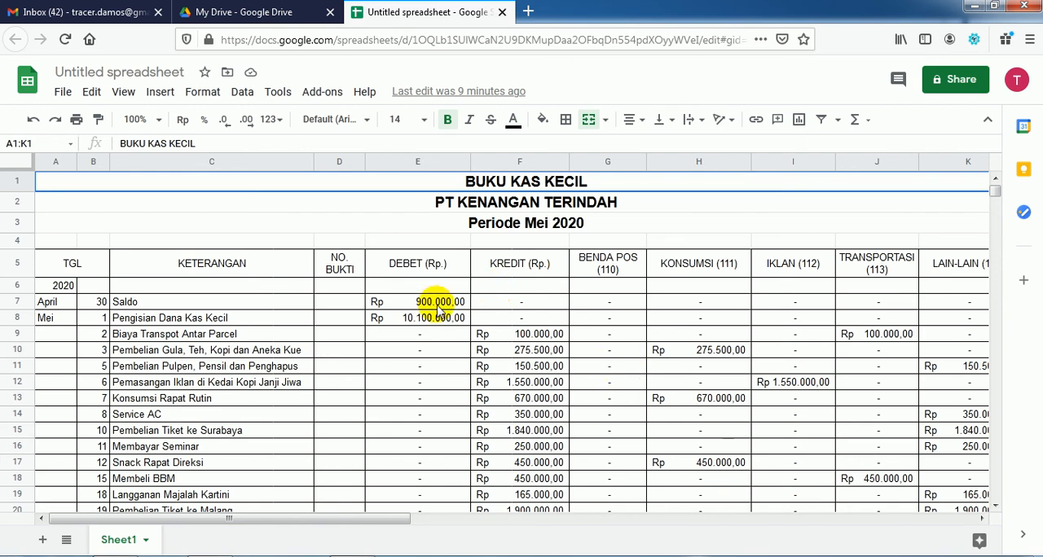
# Step: Following the PDF's save instruction, copy the spreadsheet to My Drive as "KAS KECIL, 12AP1, 33," followed by the student's name
pyautogui.click(352, 555)
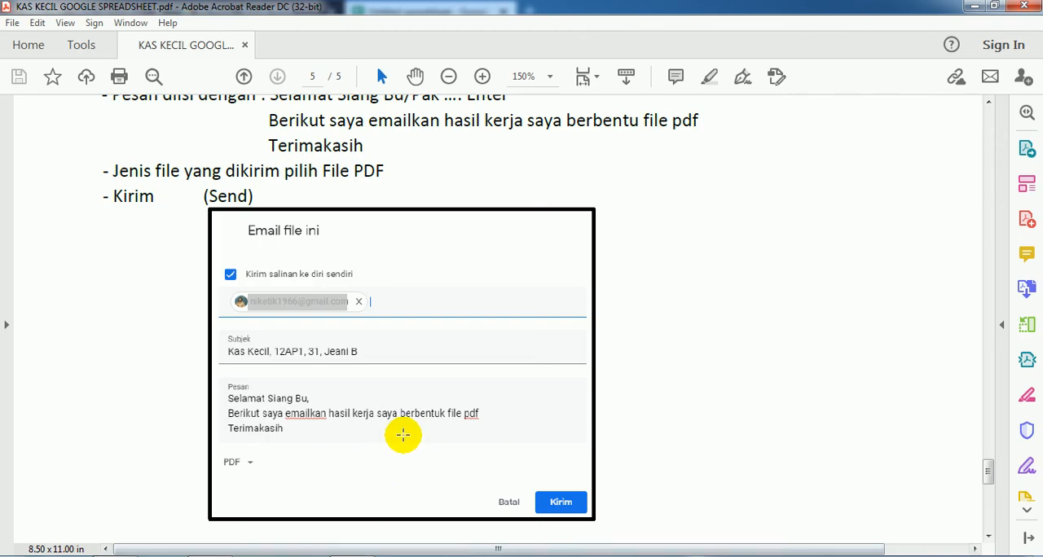
pyautogui.scroll(-7, 412, 414)
pyautogui.scroll(1, 412, 415)
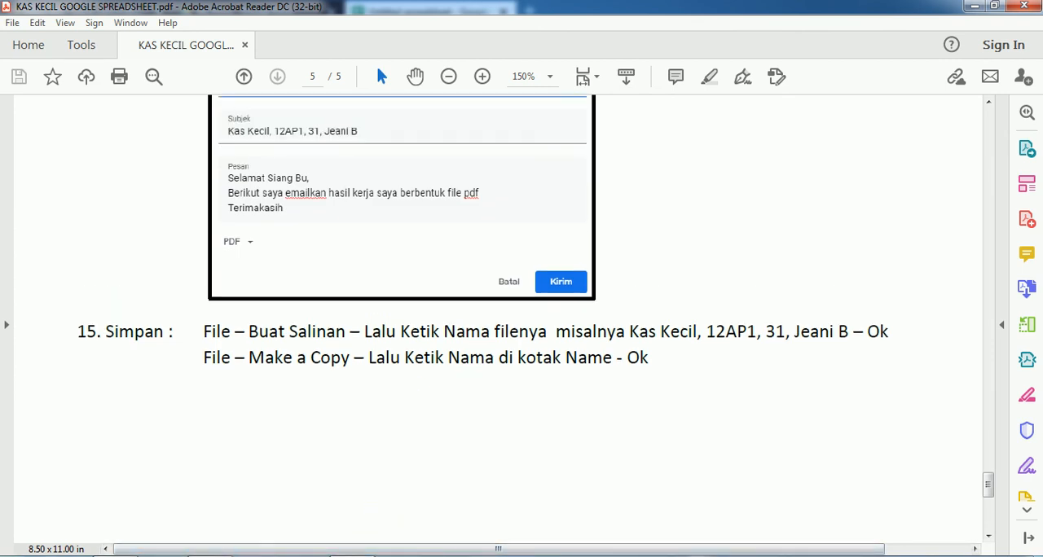
pyautogui.click(211, 553)
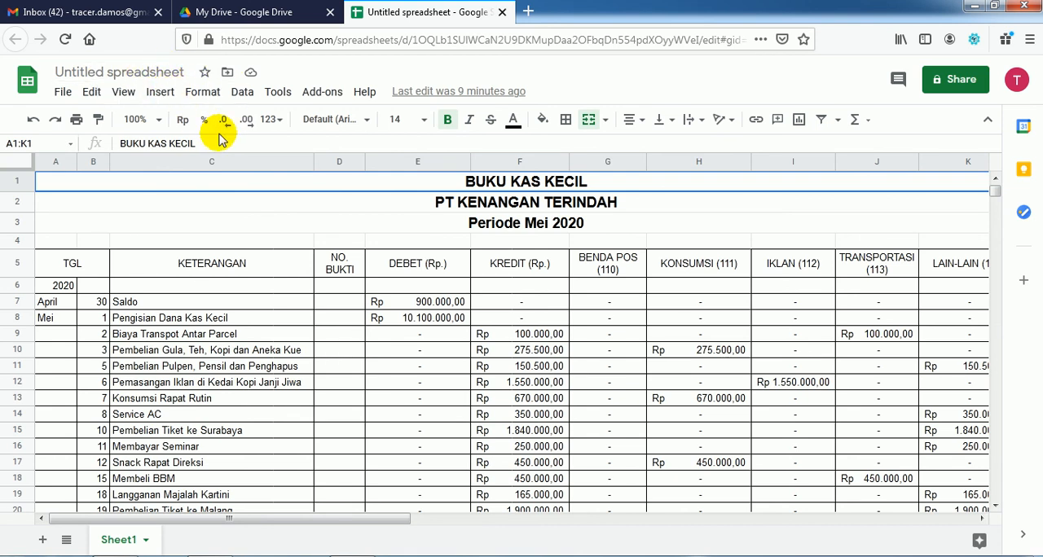
pyautogui.click(63, 91)
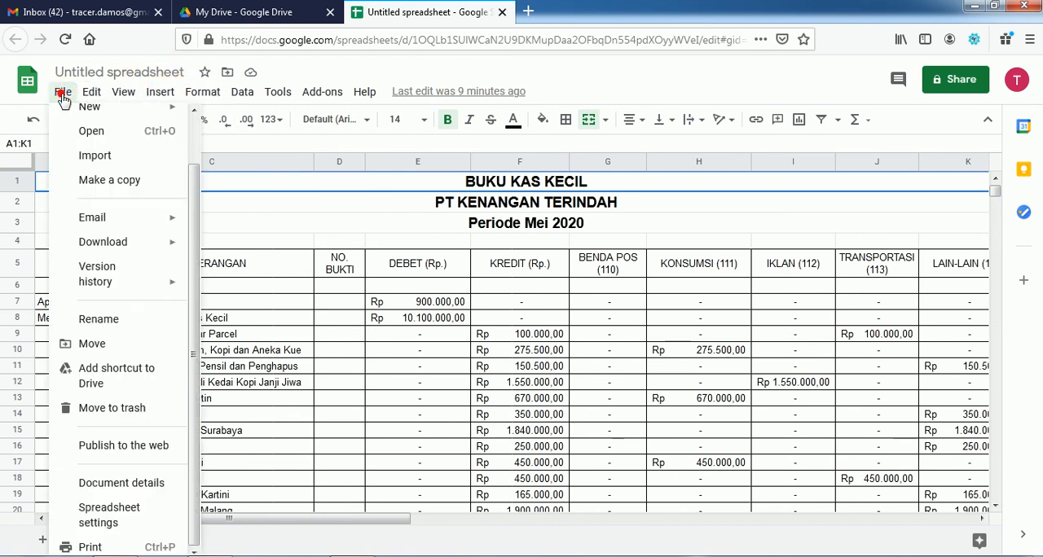
pyautogui.click(109, 180)
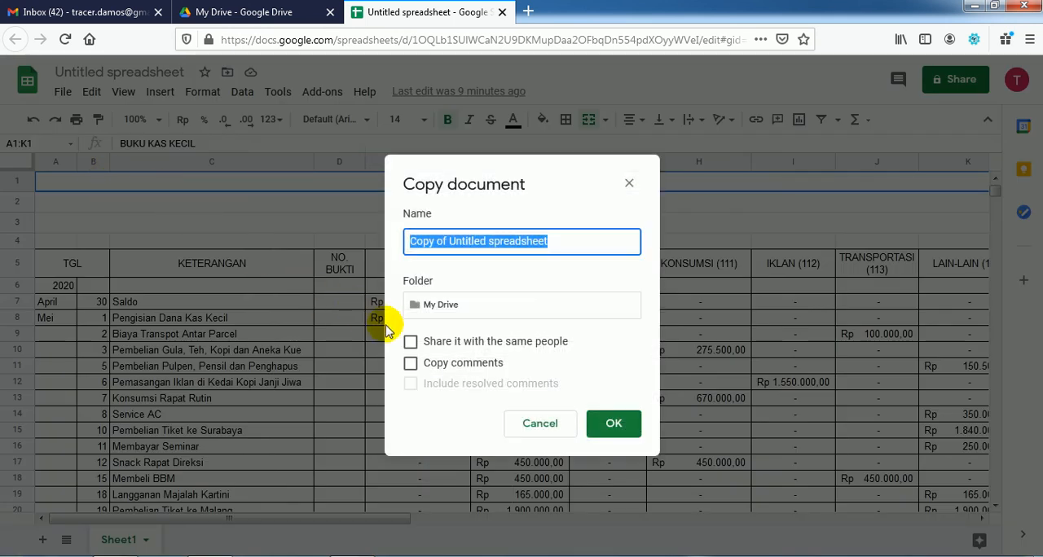
pyautogui.write('kas')
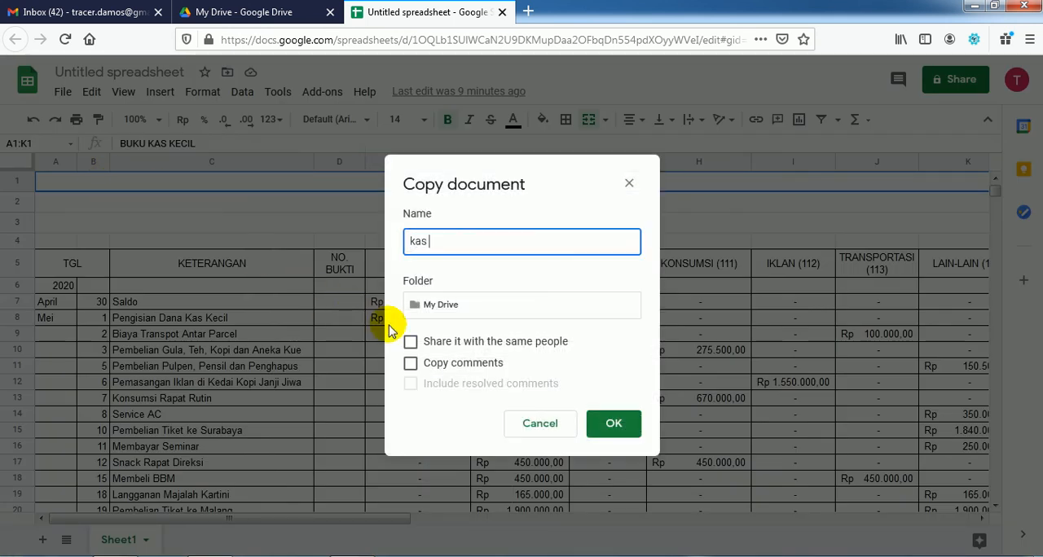
pyautogui.press('BackSpace')
pyautogui.press('BackSpace')
pyautogui.press('BackSpace')
pyautogui.press('capslock')
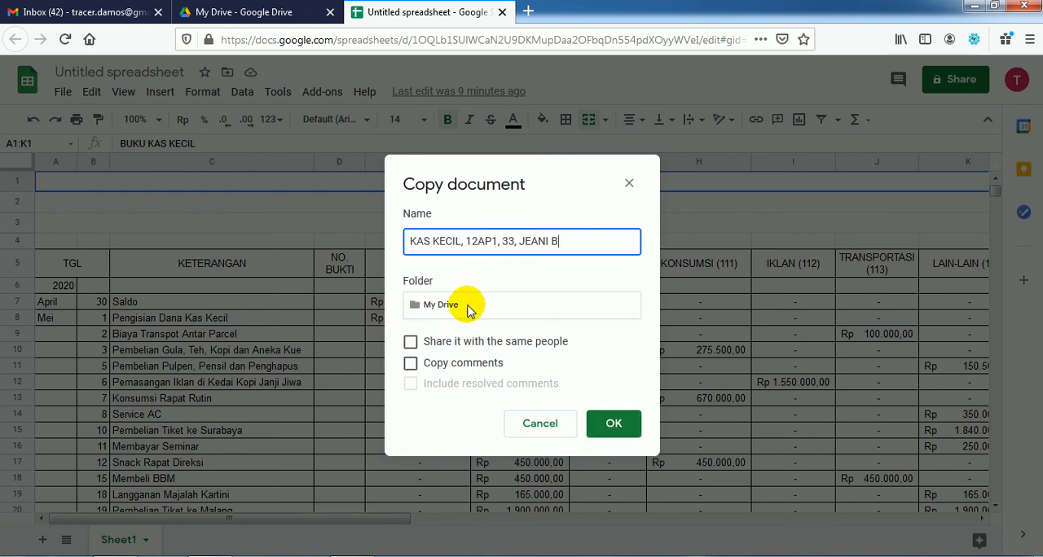
pyautogui.click(614, 425)
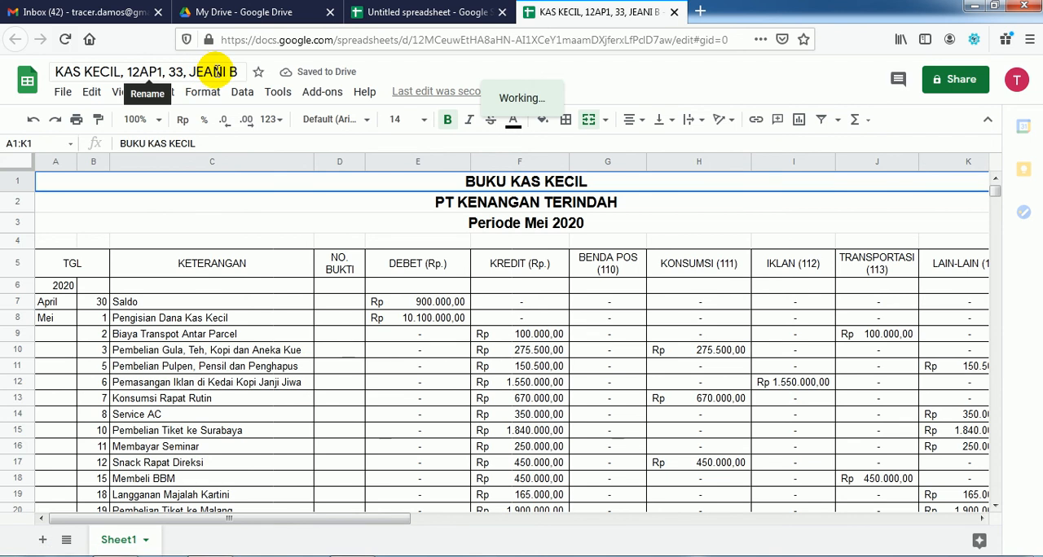
# Step: Check My Drive for the copied spreadsheet and look through the copy's contents
pyautogui.click(254, 11)
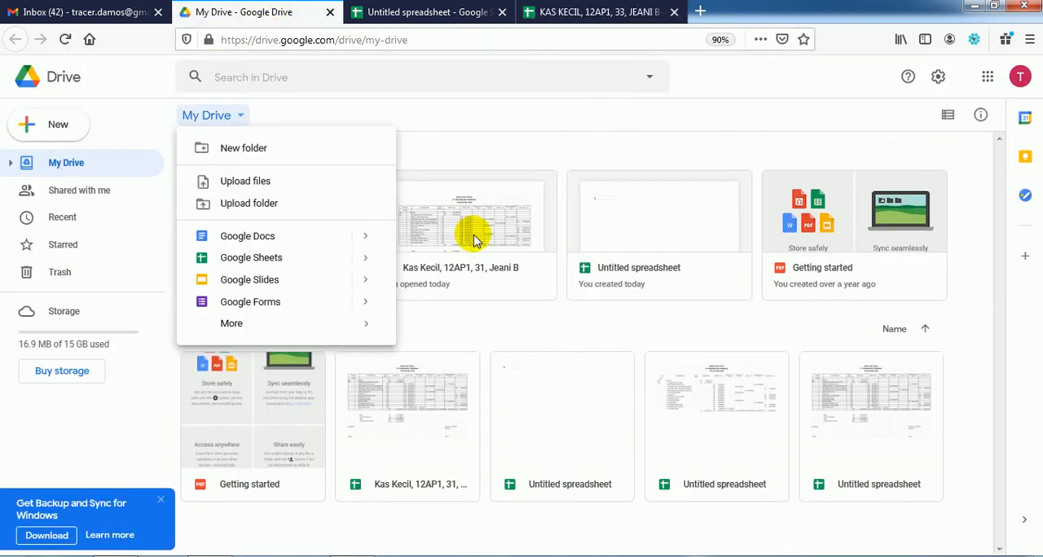
pyautogui.click(518, 326)
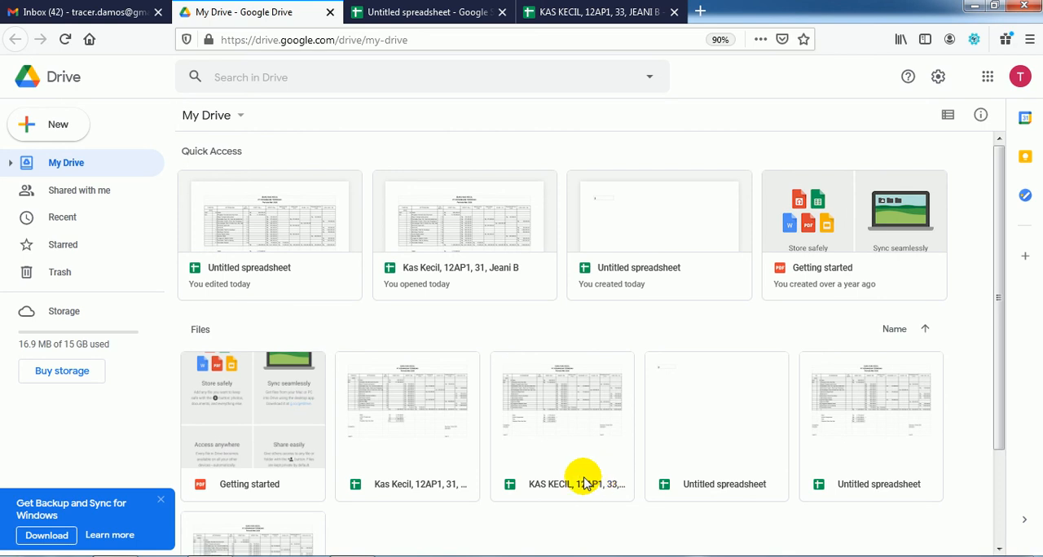
pyautogui.click(573, 11)
pyautogui.scroll(-5, 411, 338)
pyautogui.scroll(-6, 412, 338)
pyautogui.scroll(7, 412, 338)
pyautogui.scroll(3, 411, 338)
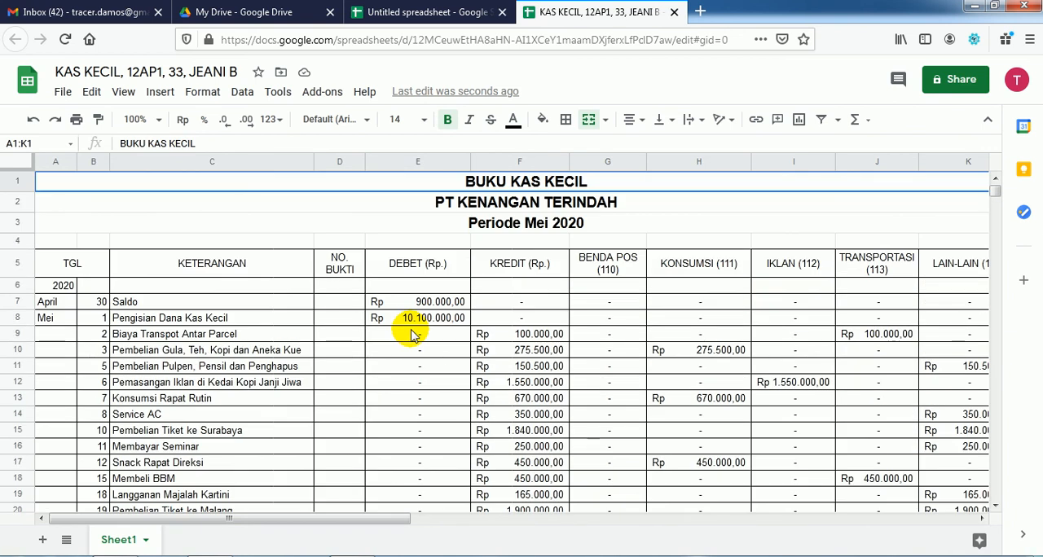